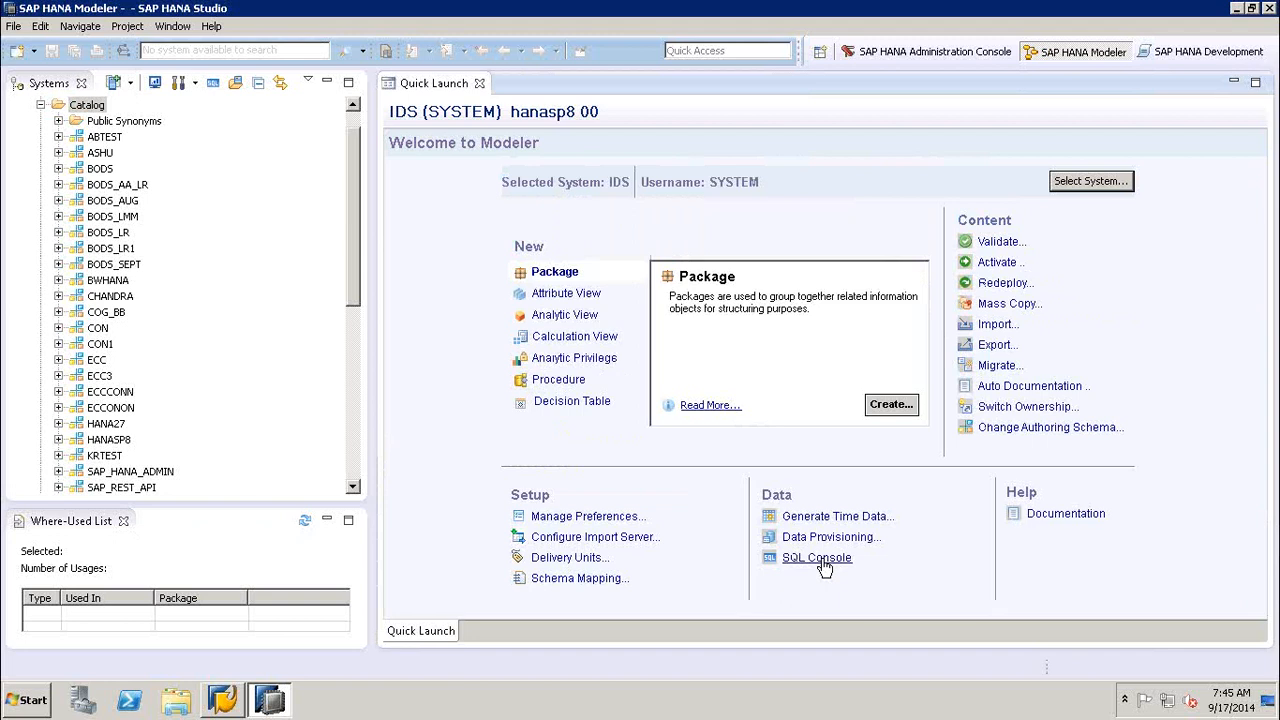
- Open an SQL console and execute "create schema HANA_SEPT" on the IDS system
left_click(821, 561)
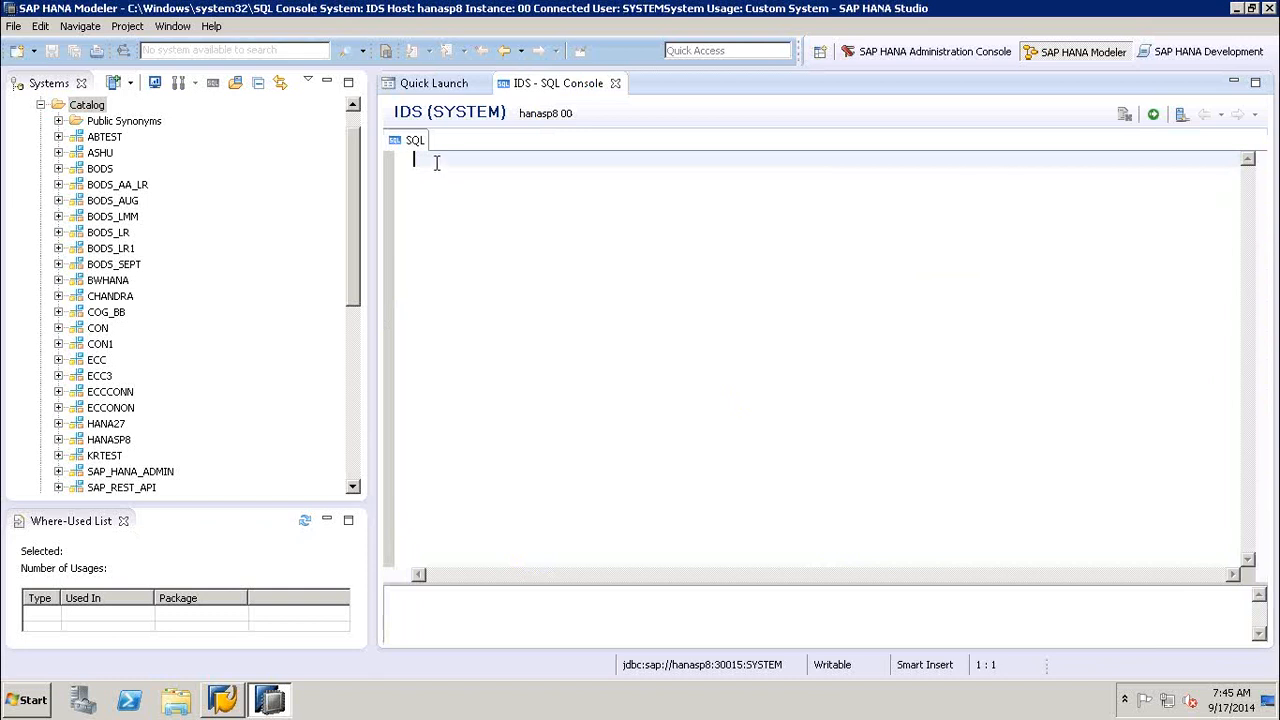
type("create schema HANA_SEPT")
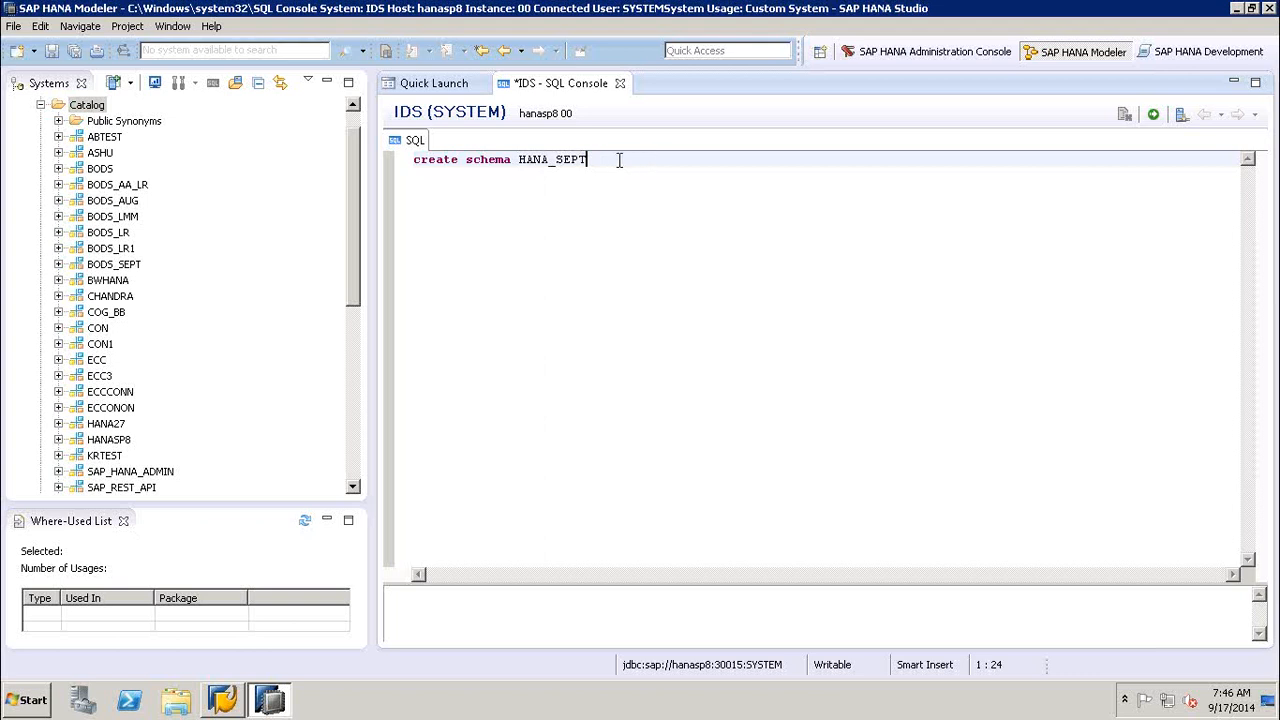
left_click(1153, 116)
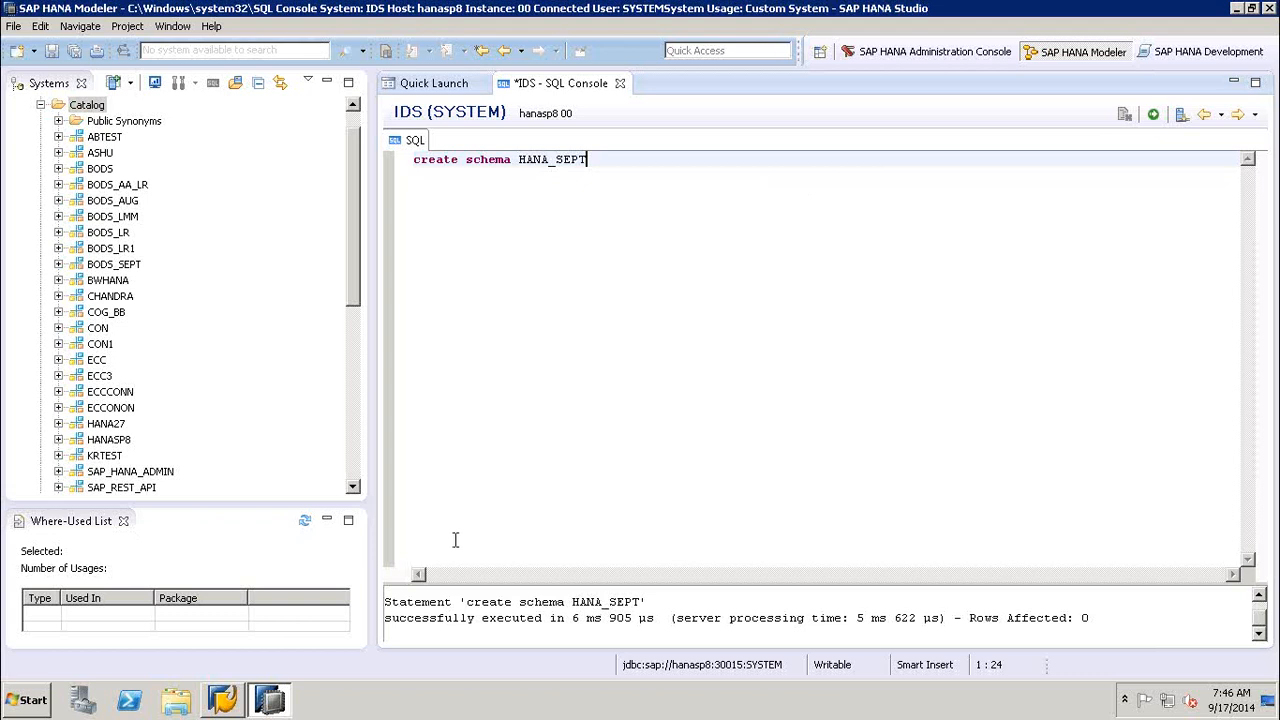
- Refresh the IDS system tree and select the HANA_SEPT schema in the Catalog
left_click(213, 127)
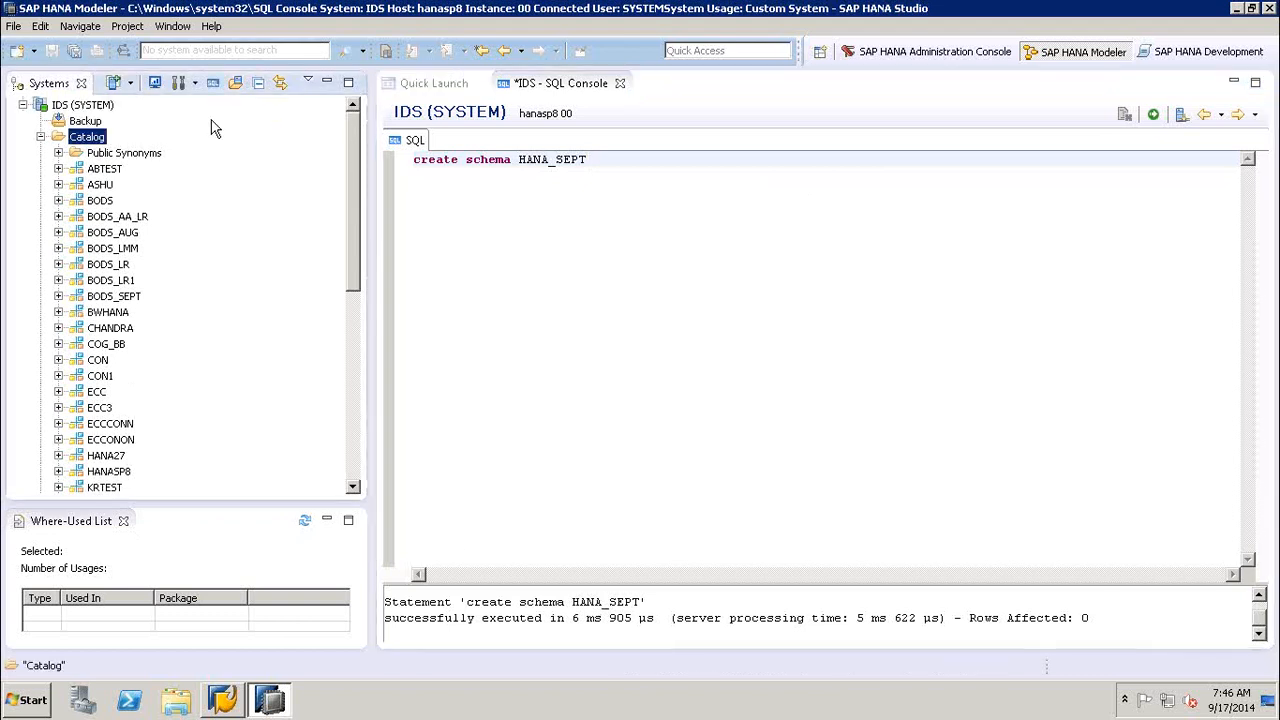
left_click(40, 136)
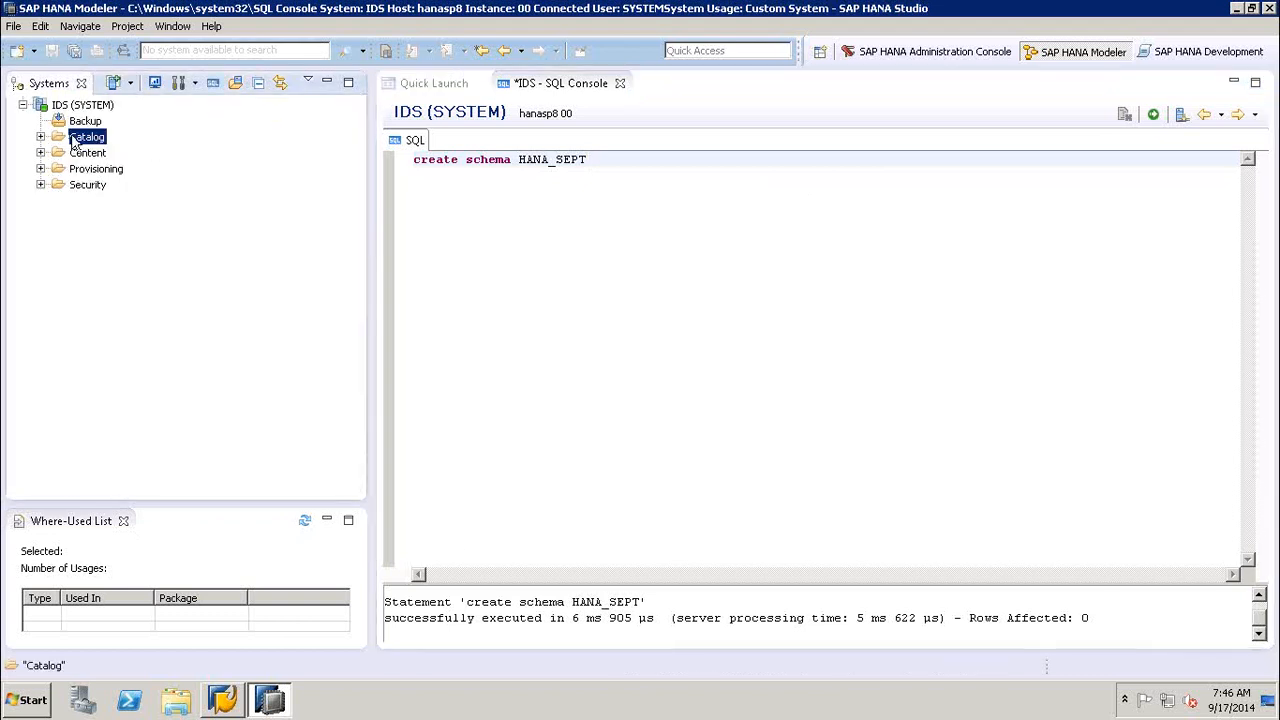
right_click(85, 108)
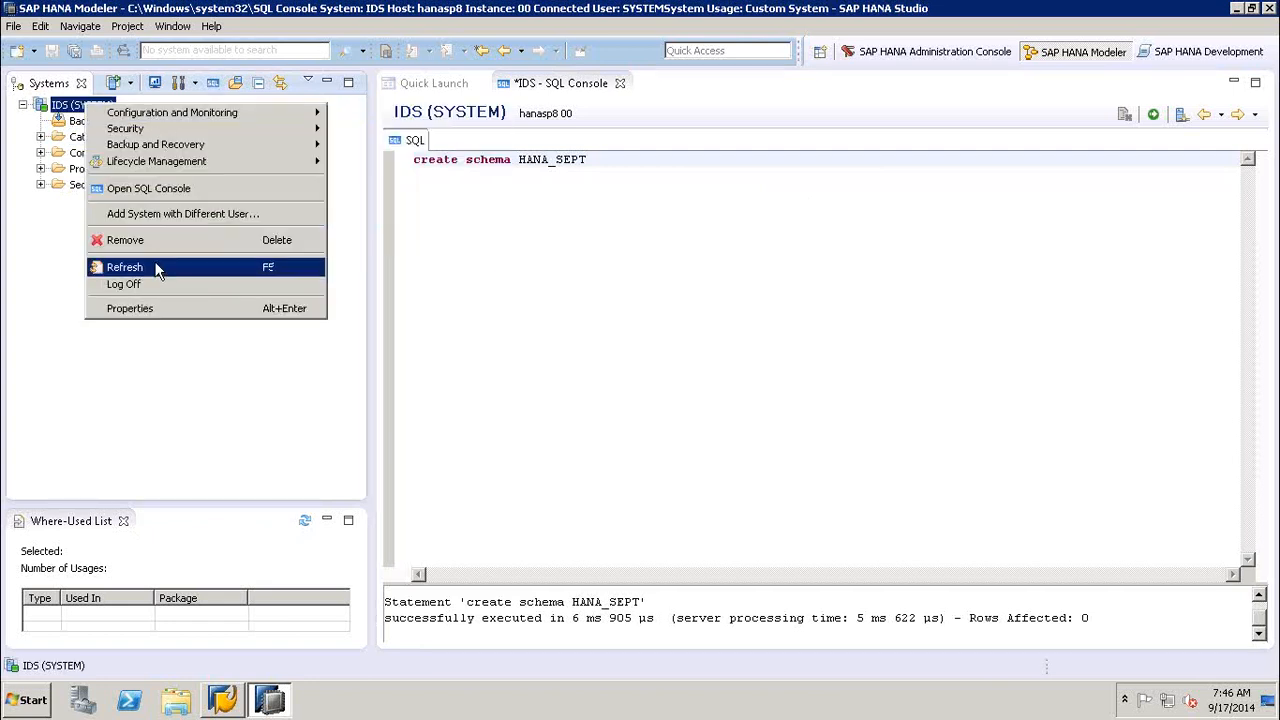
left_click(155, 268)
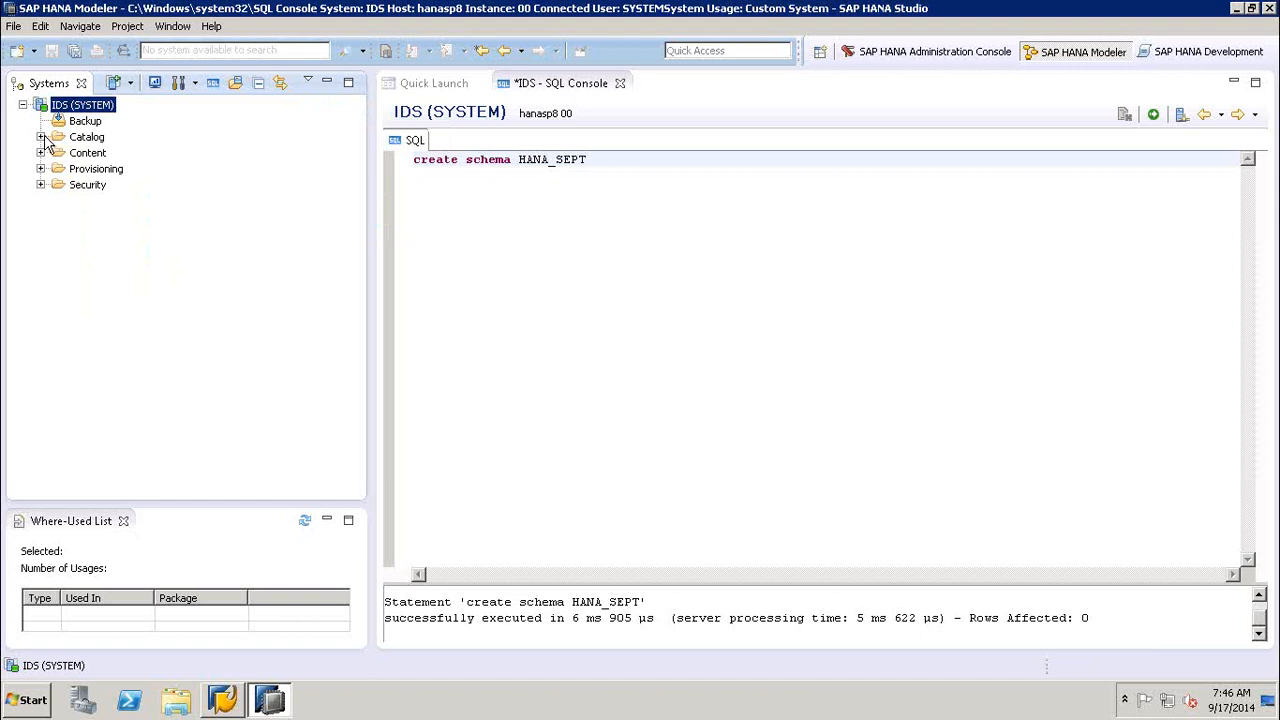
left_click(41, 137)
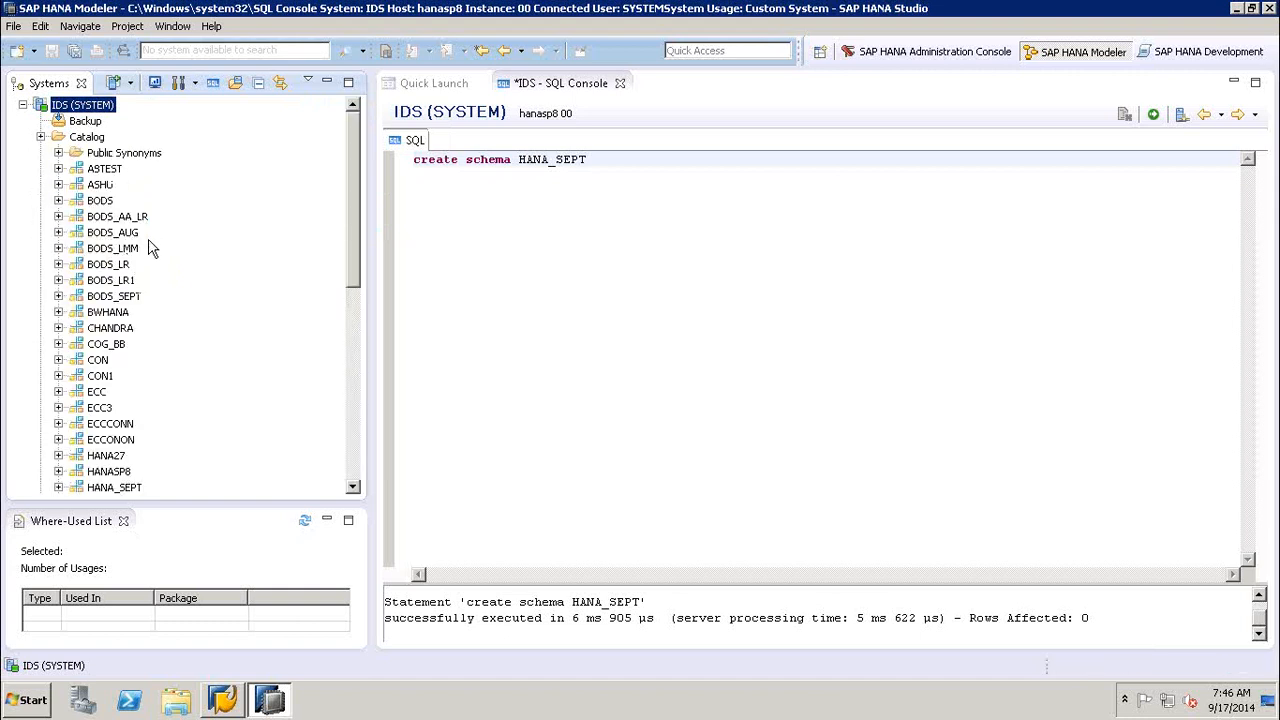
left_click(124, 488)
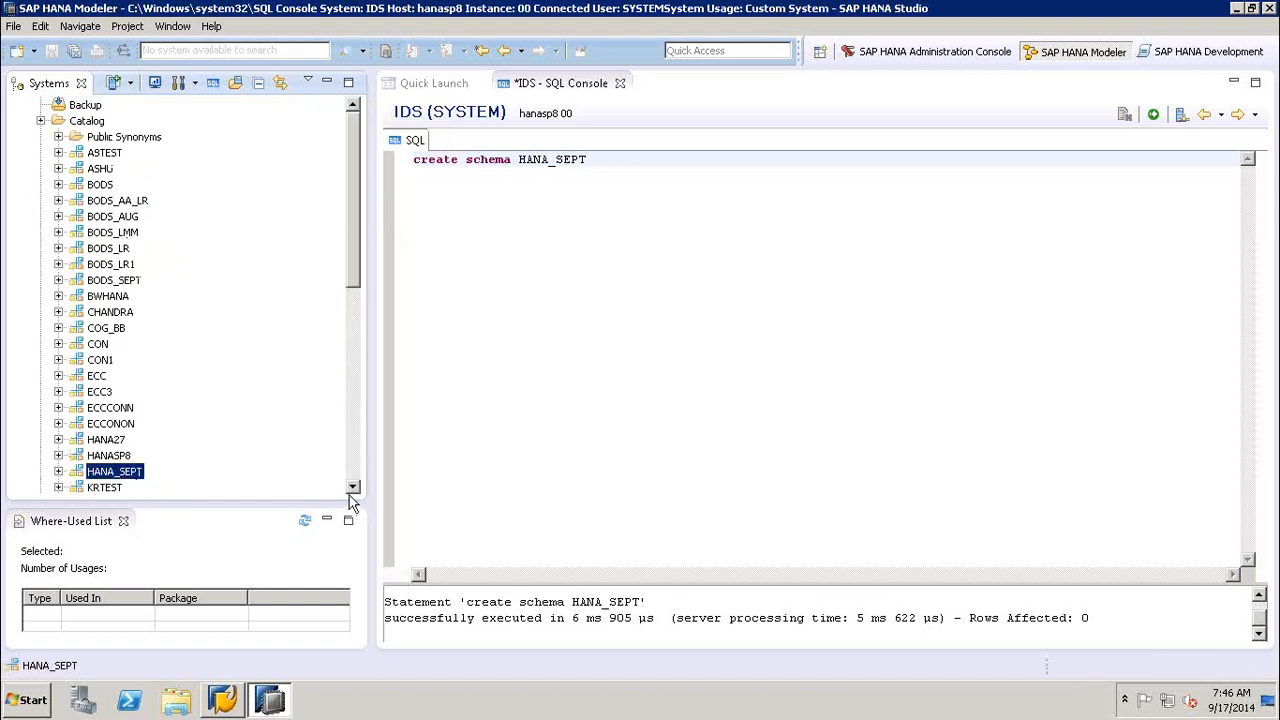
- Examine the object folders of the HANA_SEPT schema, including the contents of Tables
left_click(352, 487)
left_click(352, 487)
left_click(352, 487)
left_click(352, 487)
left_click(352, 487)
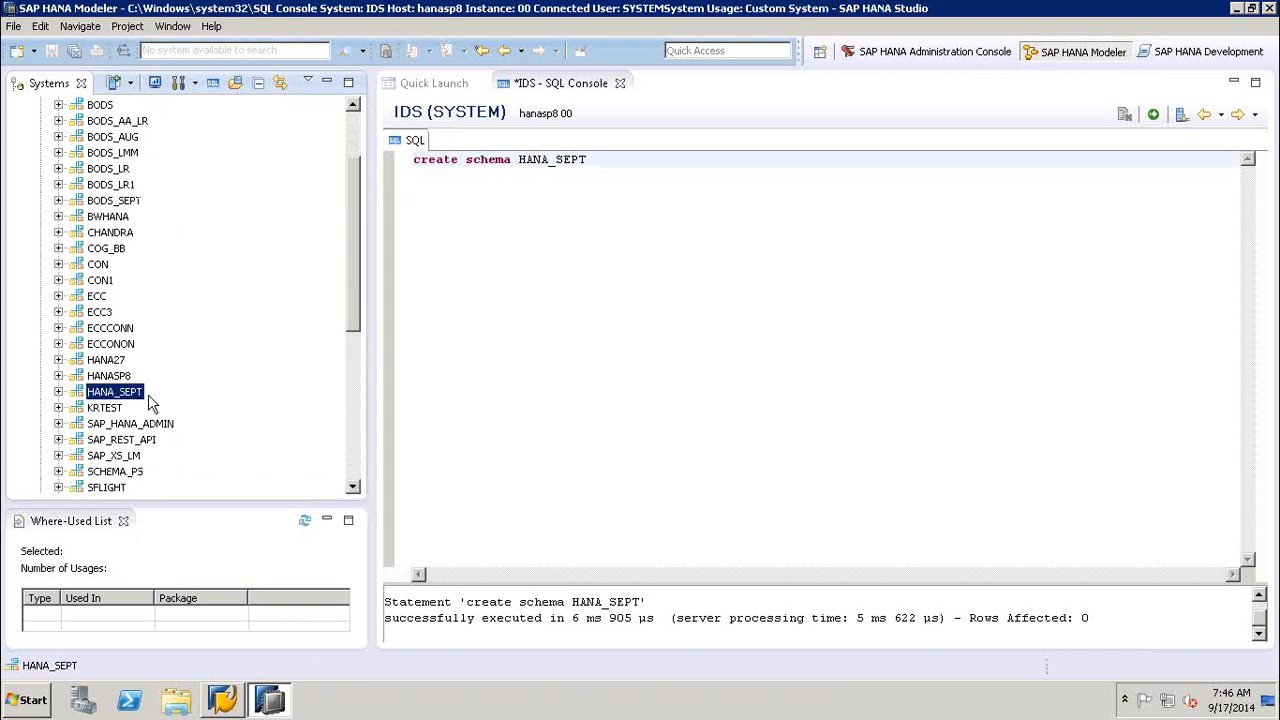
left_click(58, 391)
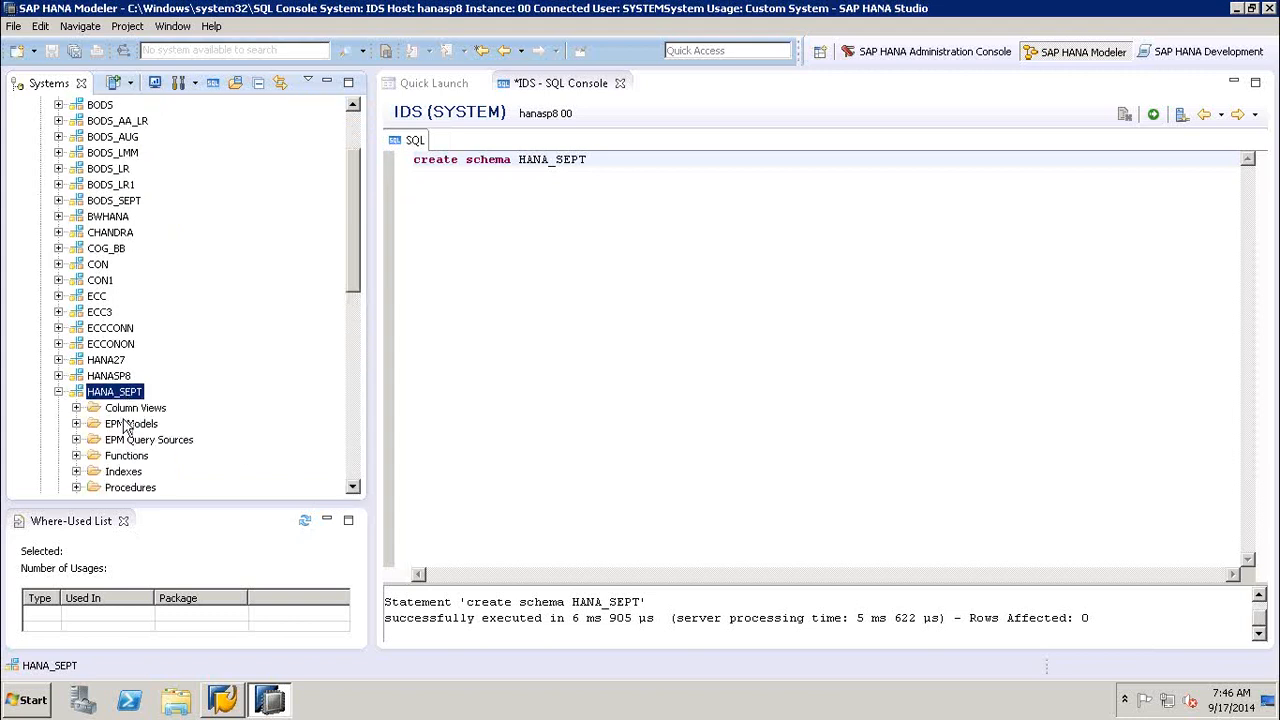
left_click(352, 487)
left_click(352, 487)
left_click(352, 487)
left_click(352, 487)
left_click(352, 487)
left_click(352, 487)
left_click(352, 487)
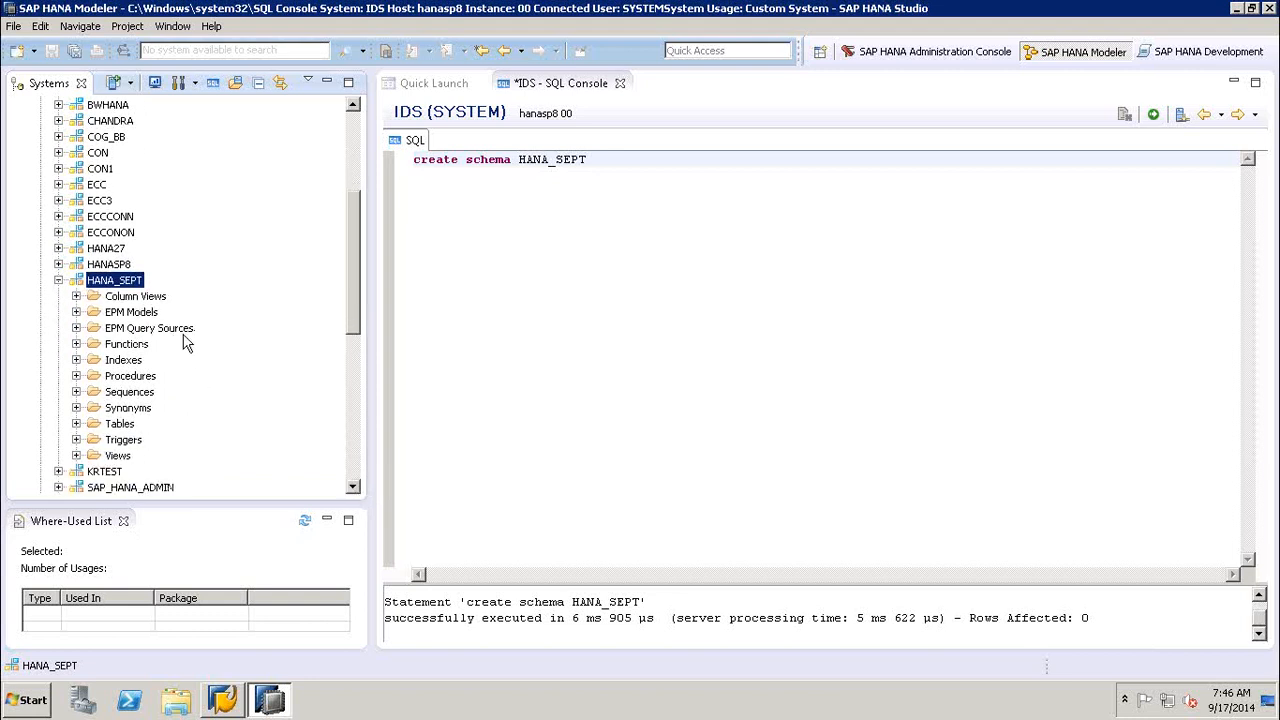
left_click(120, 424)
left_click(76, 424)
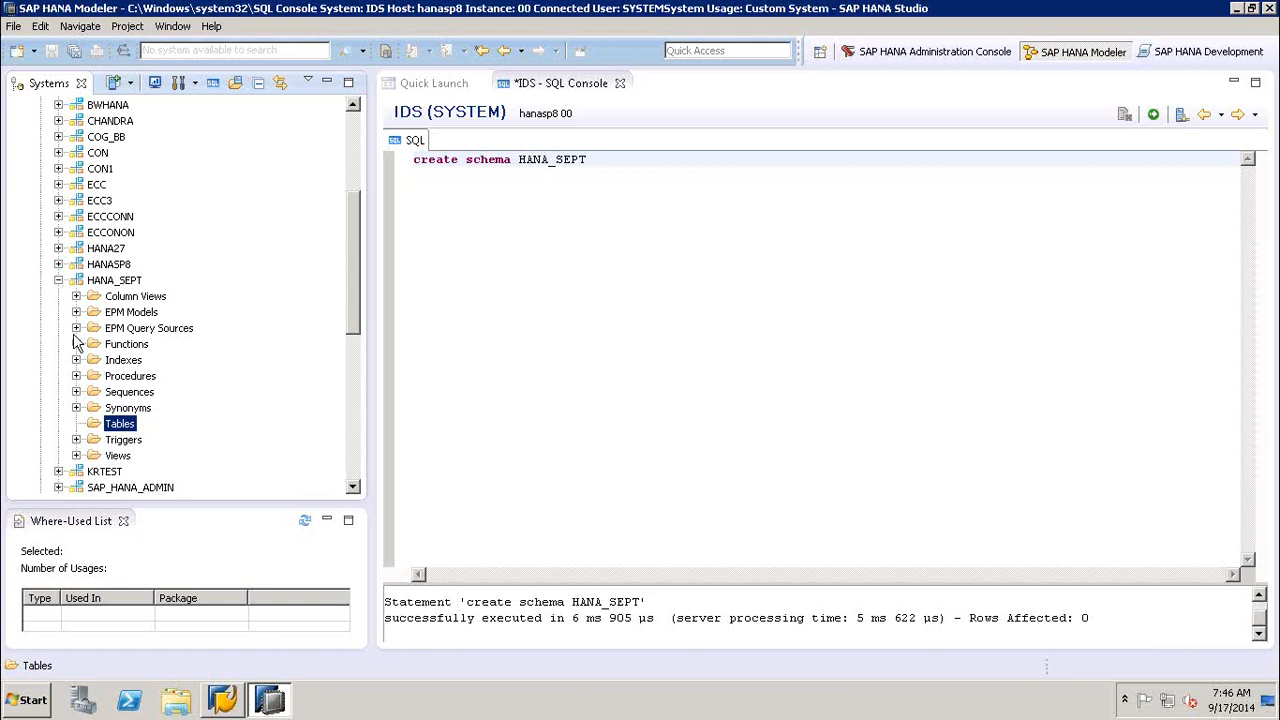
- Collapse the HANA_SEPT schema and close the SQL console
left_click(58, 281)
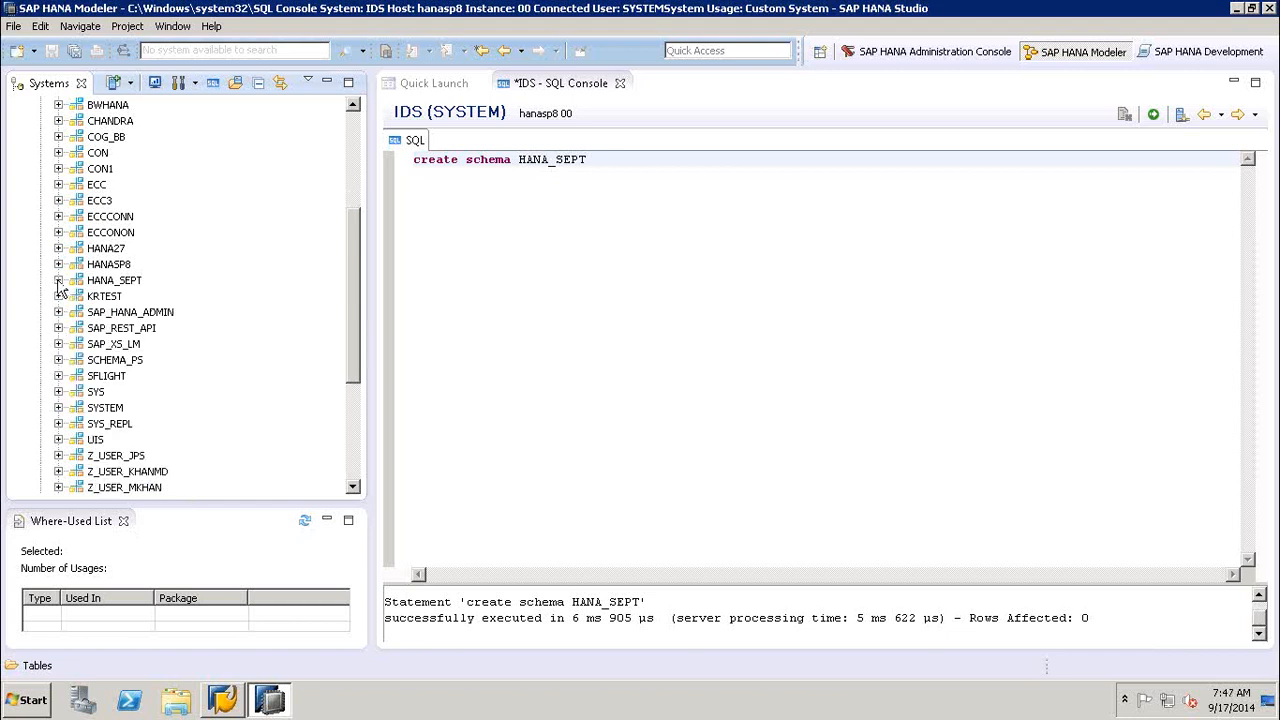
left_click(620, 83)
left_click(728, 352)
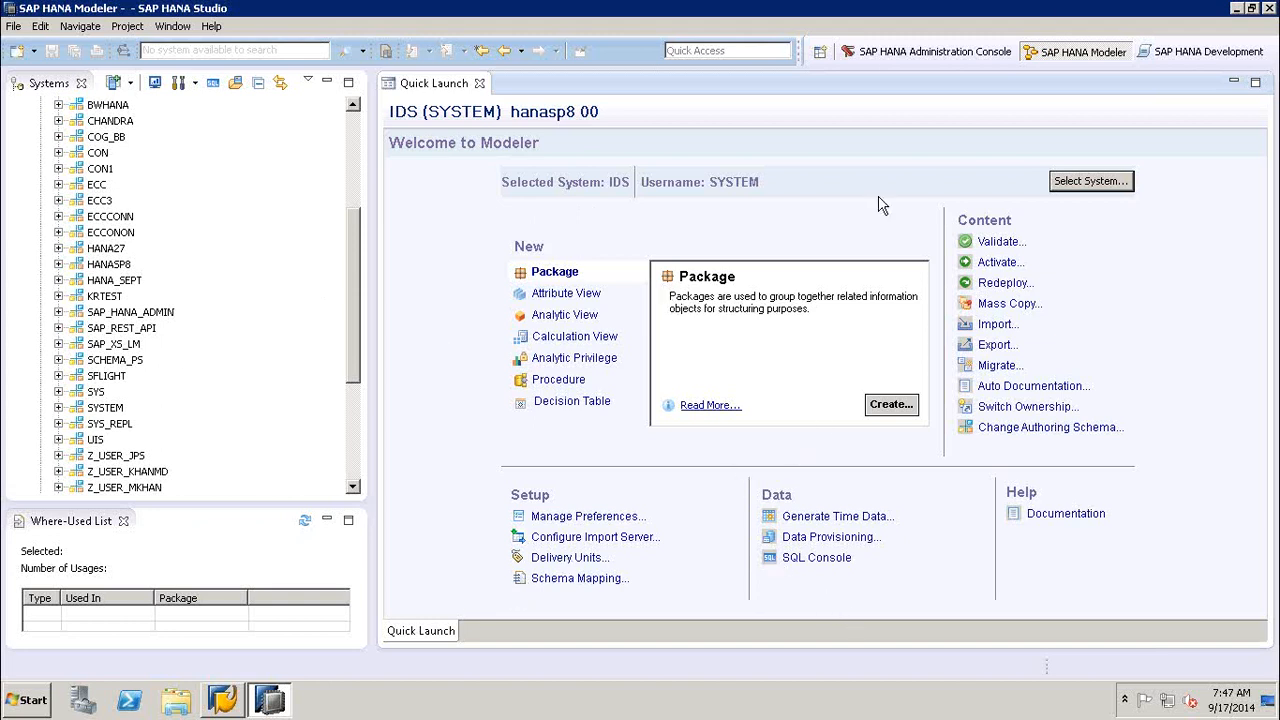
- Open the MARA_1 CSV file from the desktop, review its columns through to the last one, and close it
left_click(1237, 8)
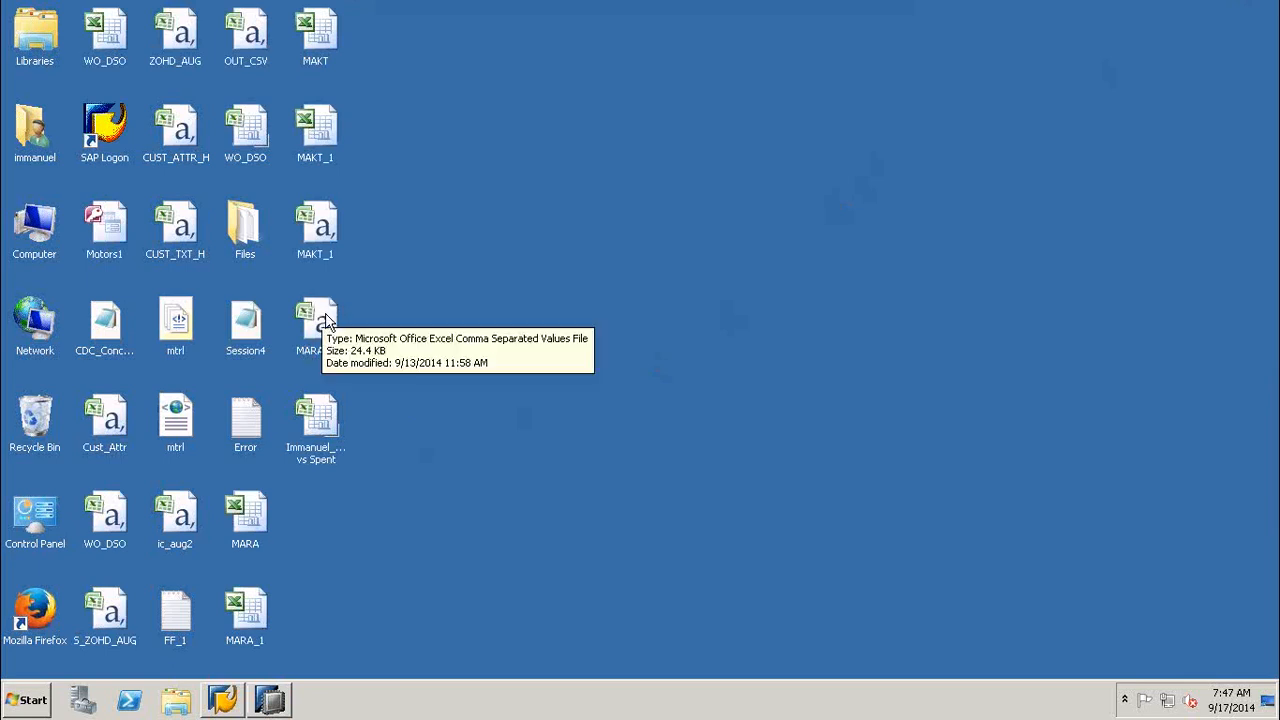
double_click(325, 317)
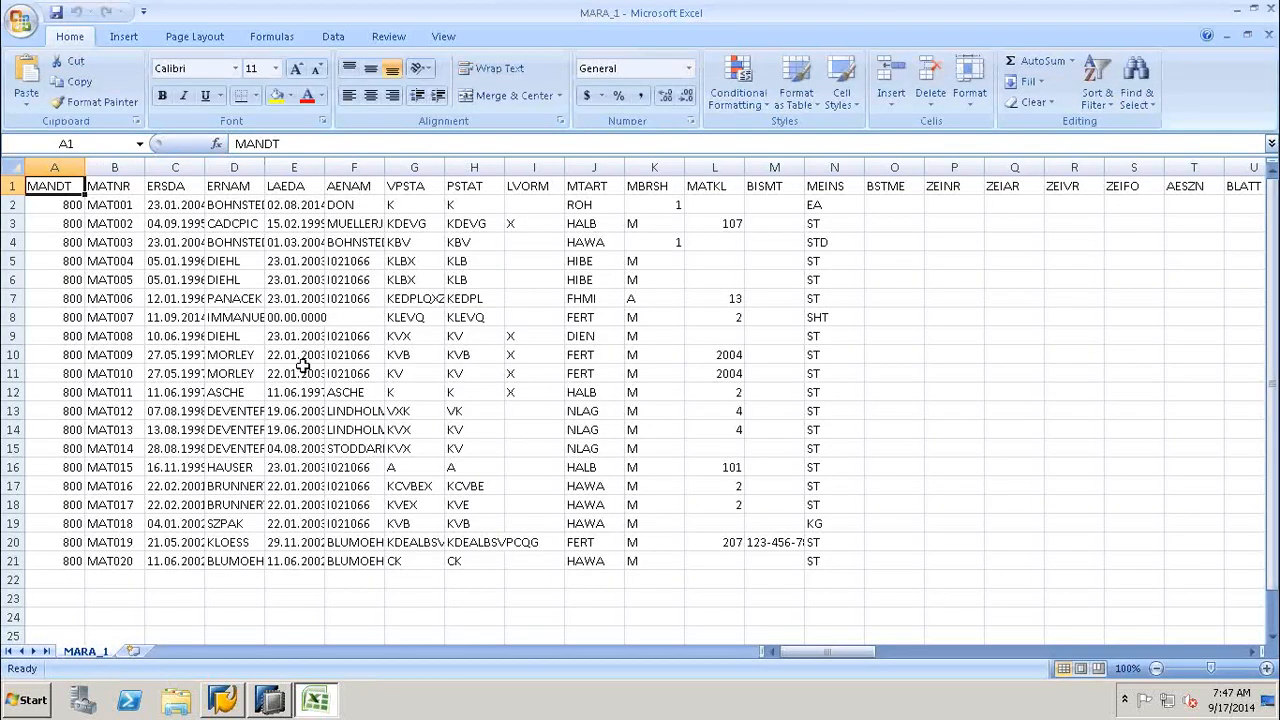
left_click(304, 367)
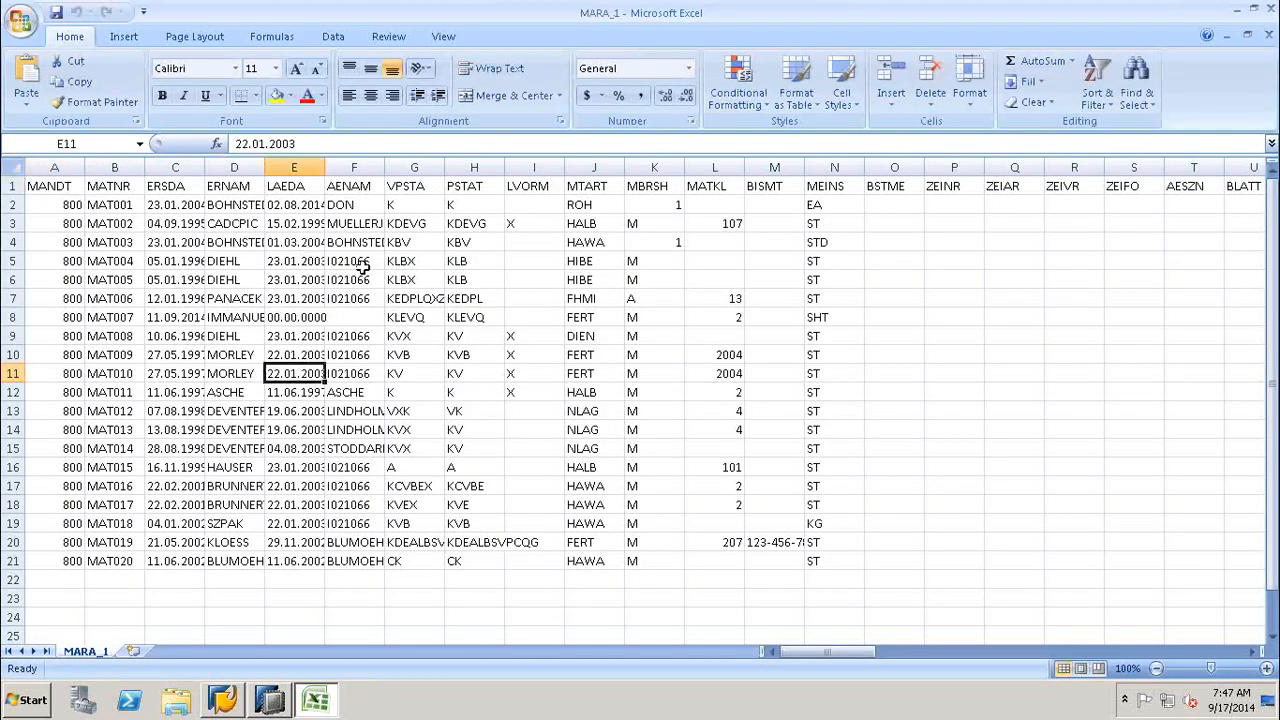
left_click_drag(855, 652, 976, 667)
left_click(1005, 651)
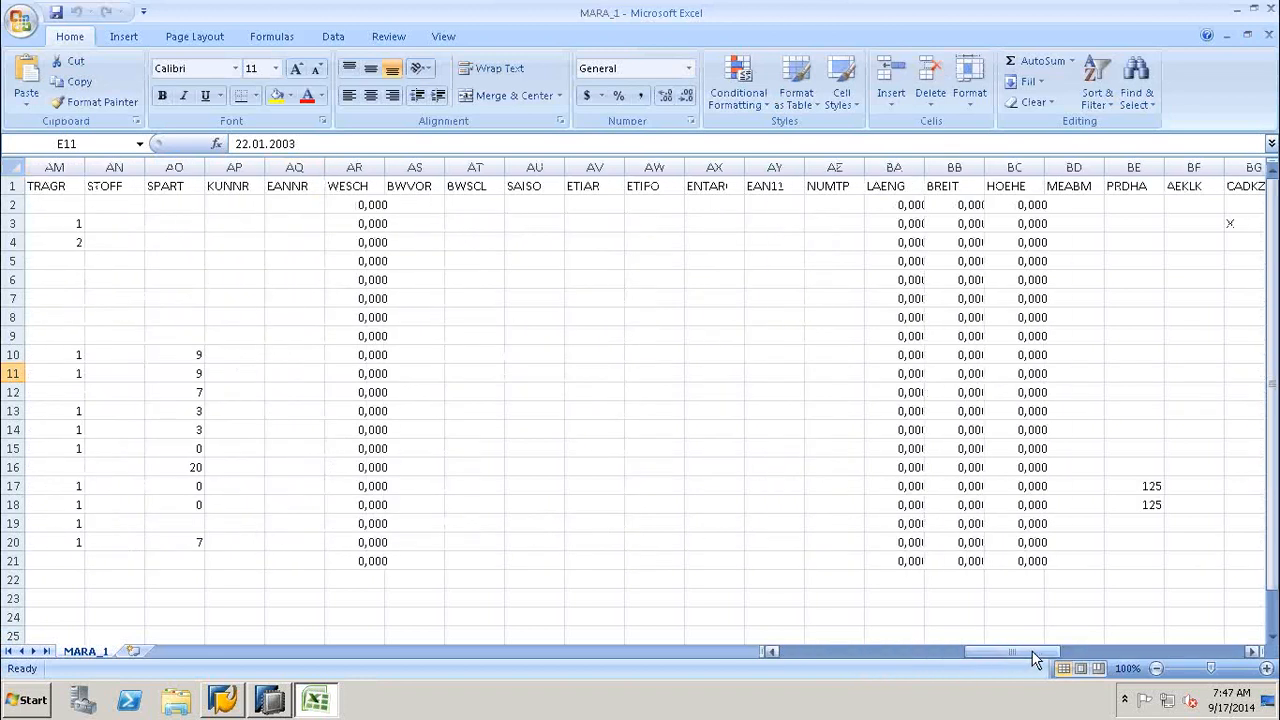
left_click(1125, 653)
left_click(1175, 651)
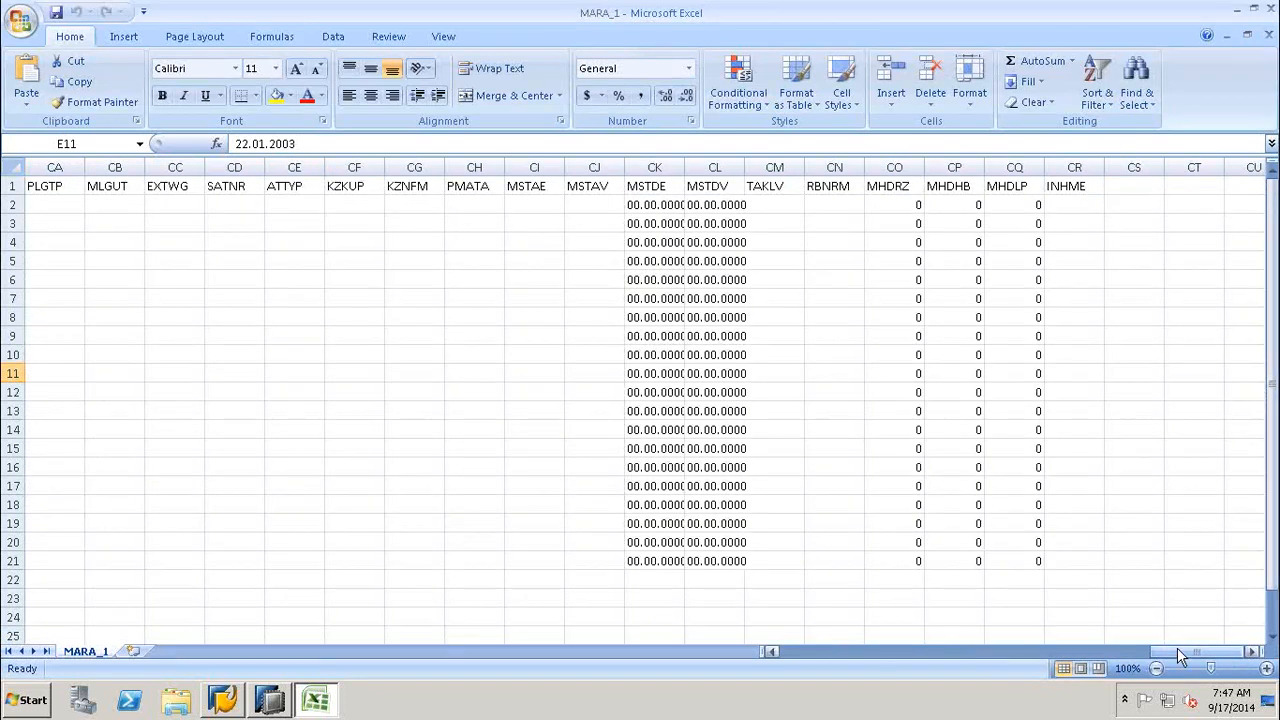
left_click_drag(1171, 650, 797, 651)
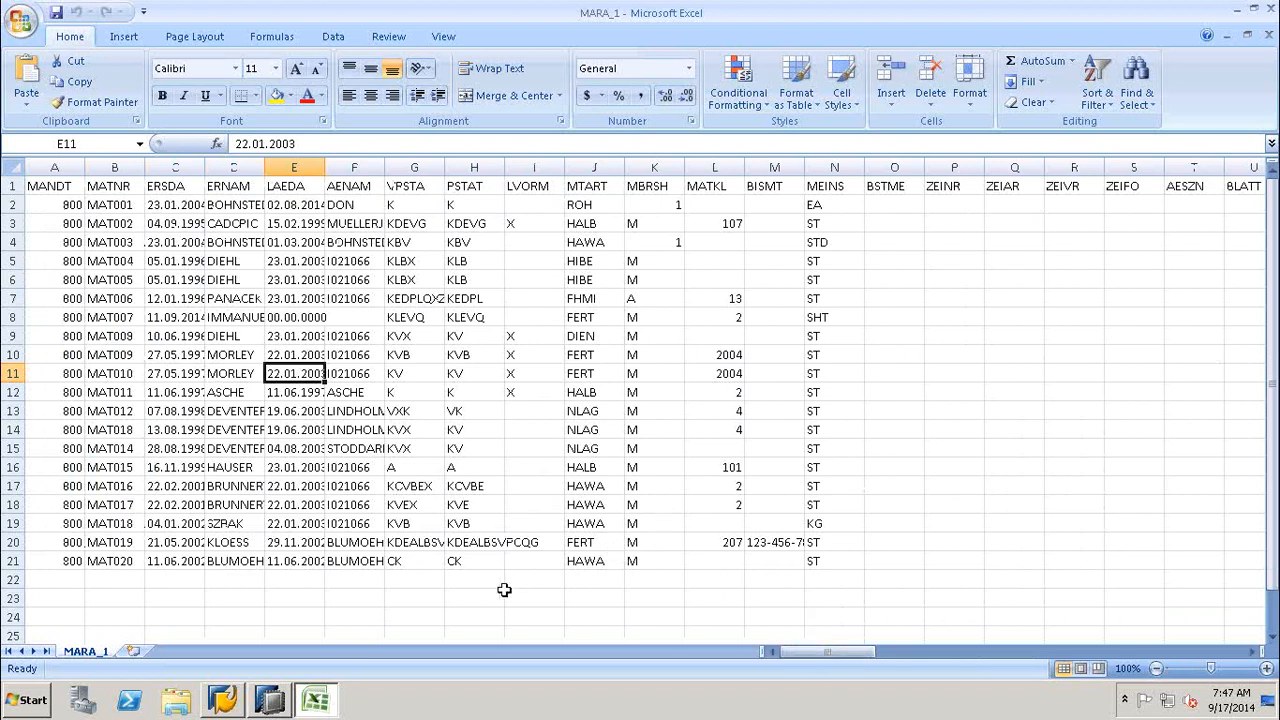
left_click(1272, 10)
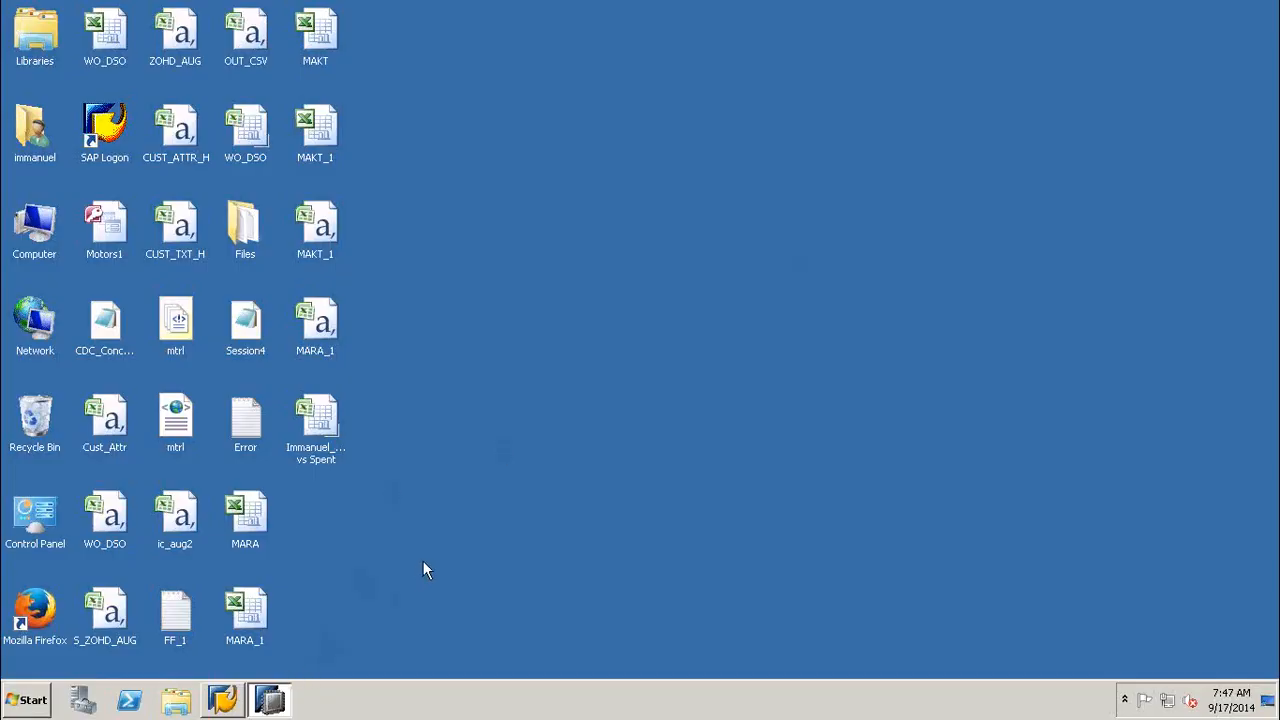
- Check the file properties of the MARA_1 CSV on the desktop and close them
left_click(318, 318)
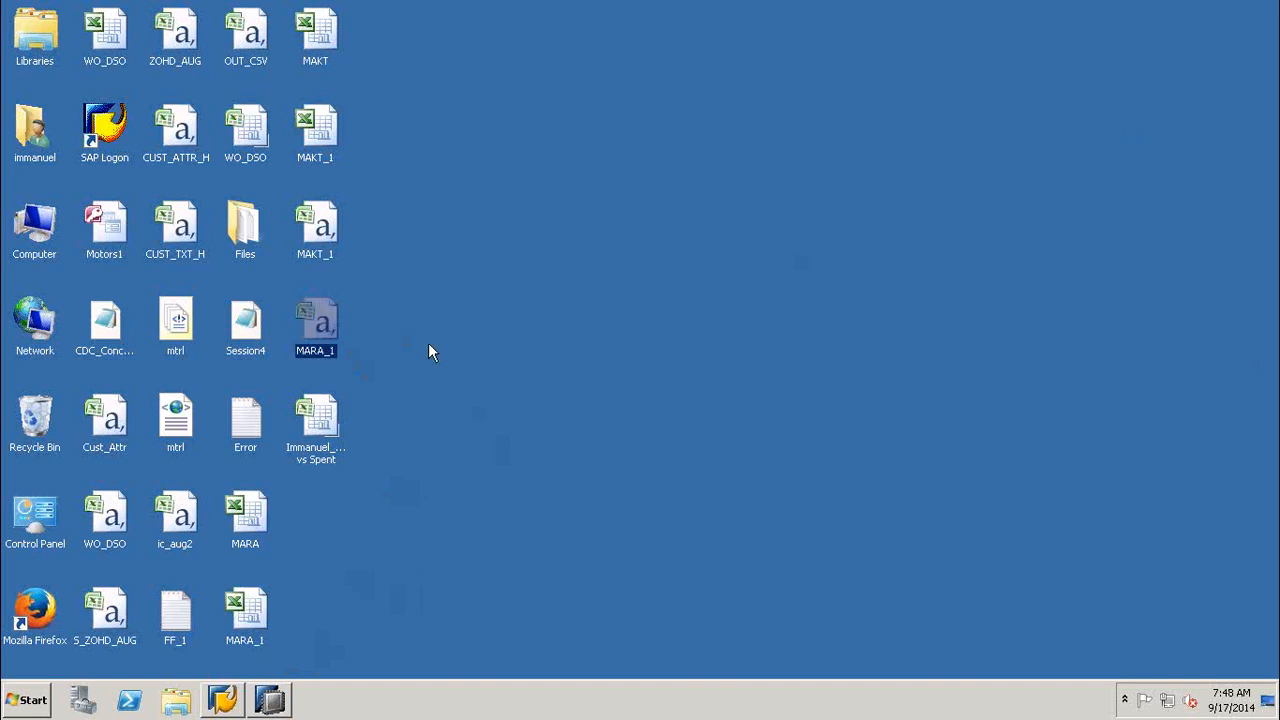
right_click(323, 323)
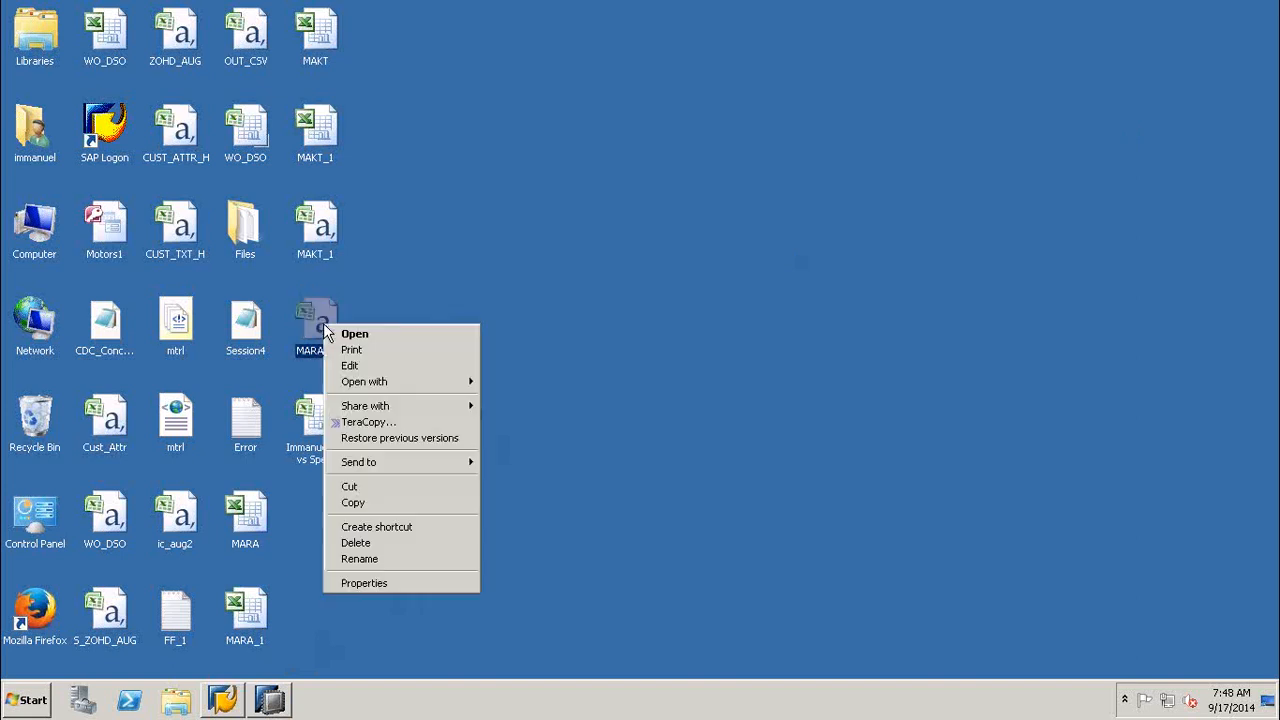
left_click(375, 587)
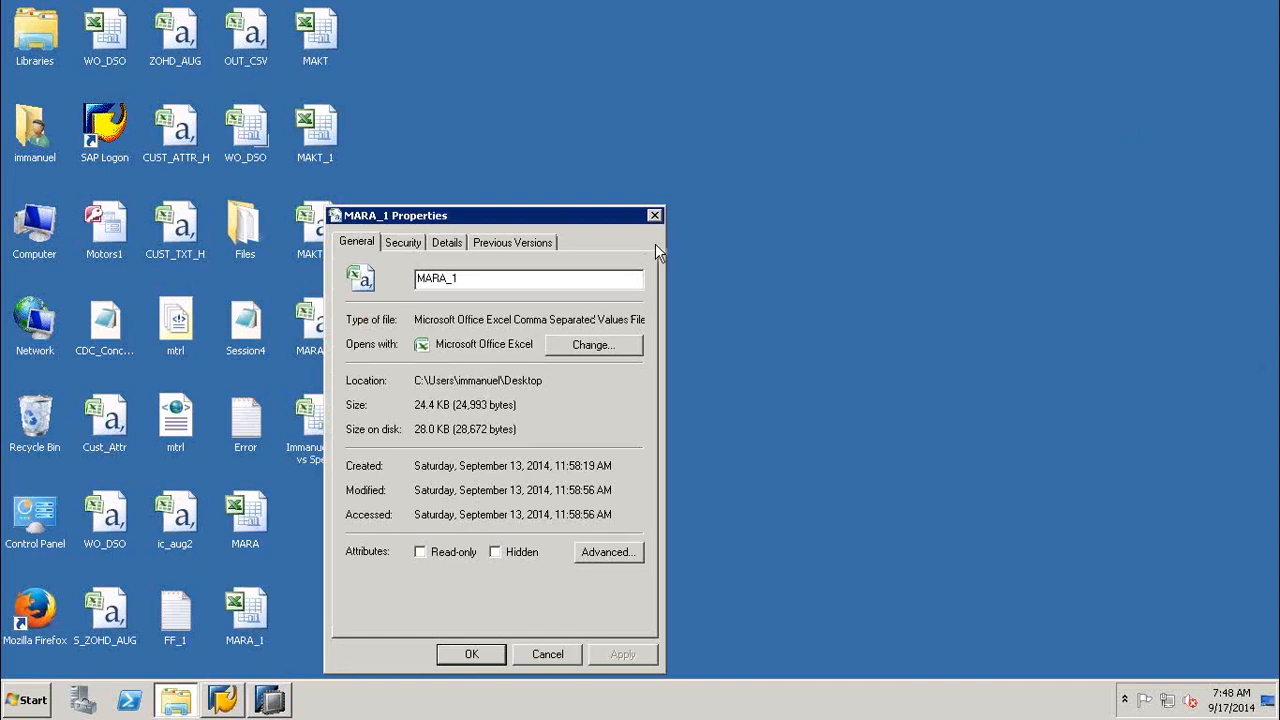
left_click(654, 217)
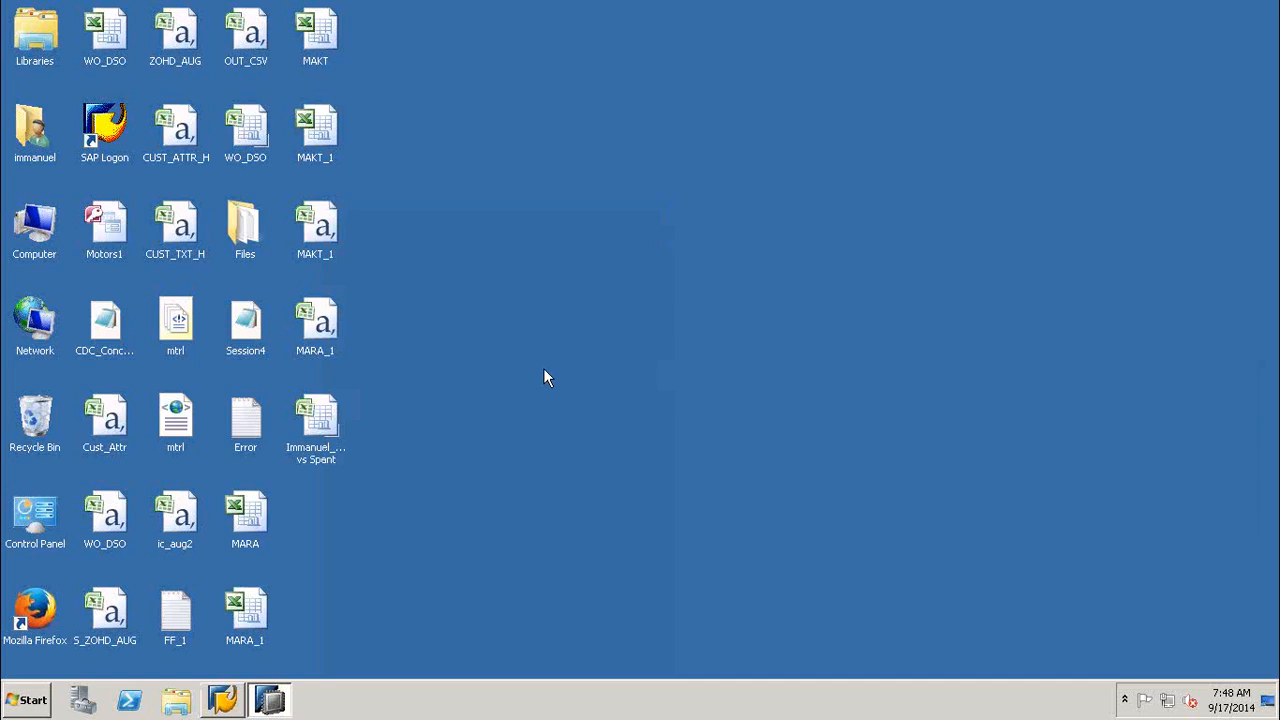
- Return to SAP HANA Studio and start an import using Data from Local File under SAP HANA Content
left_click(265, 700)
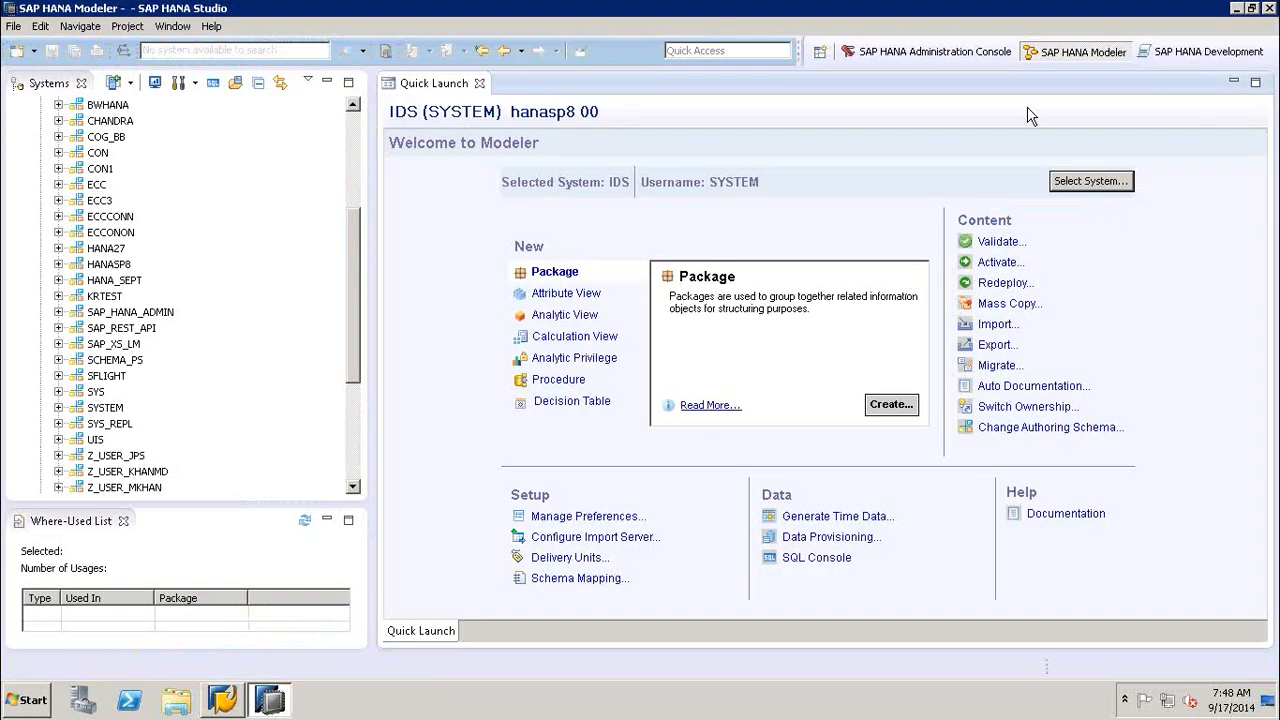
left_click(997, 326)
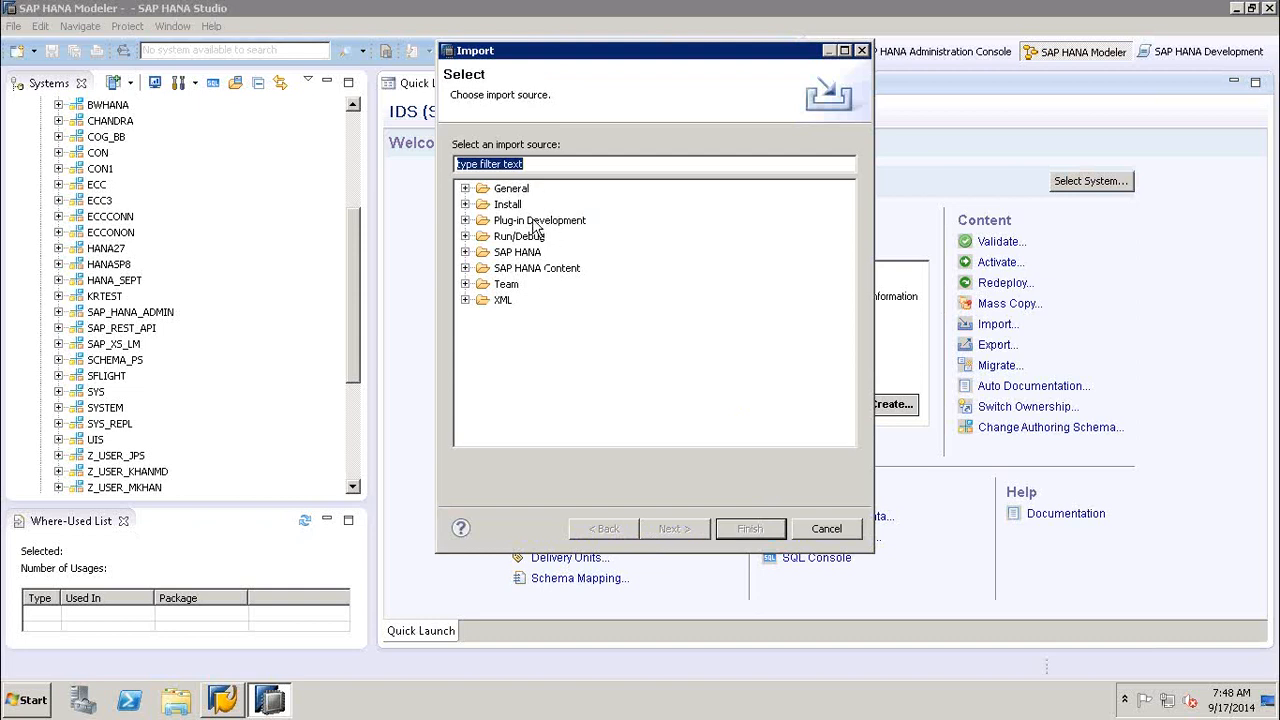
left_click(525, 271)
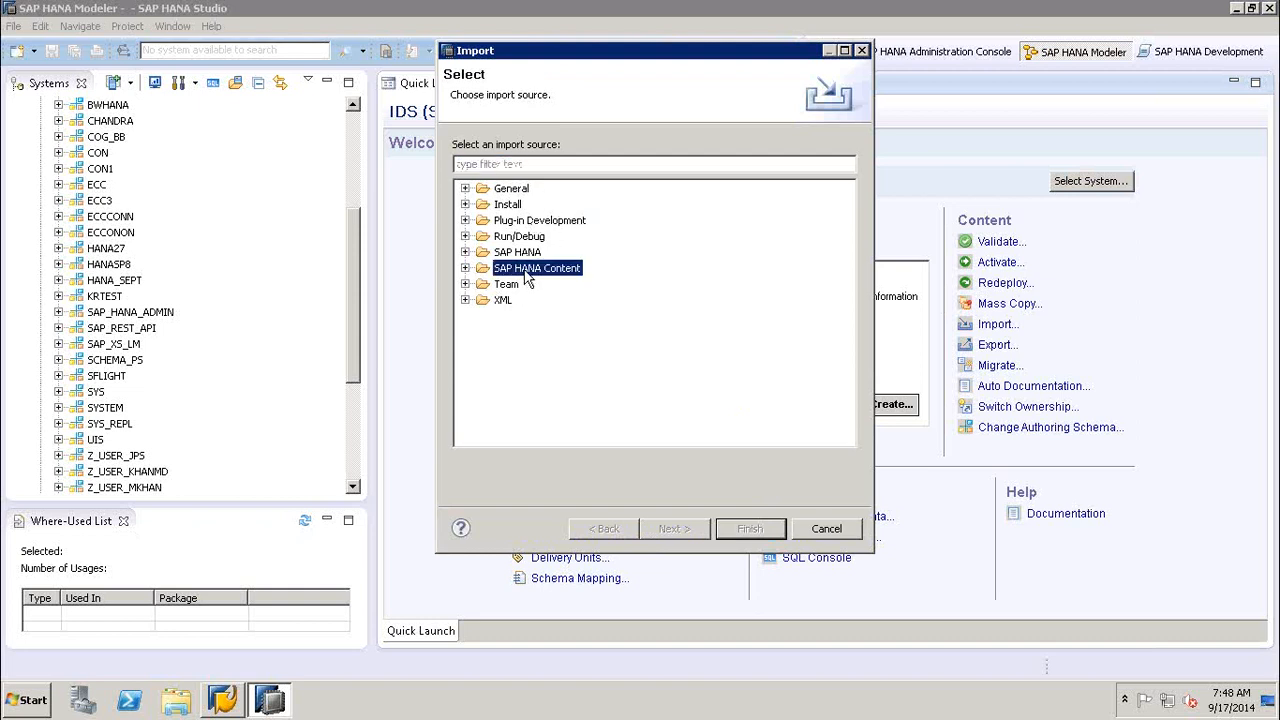
left_click(465, 269)
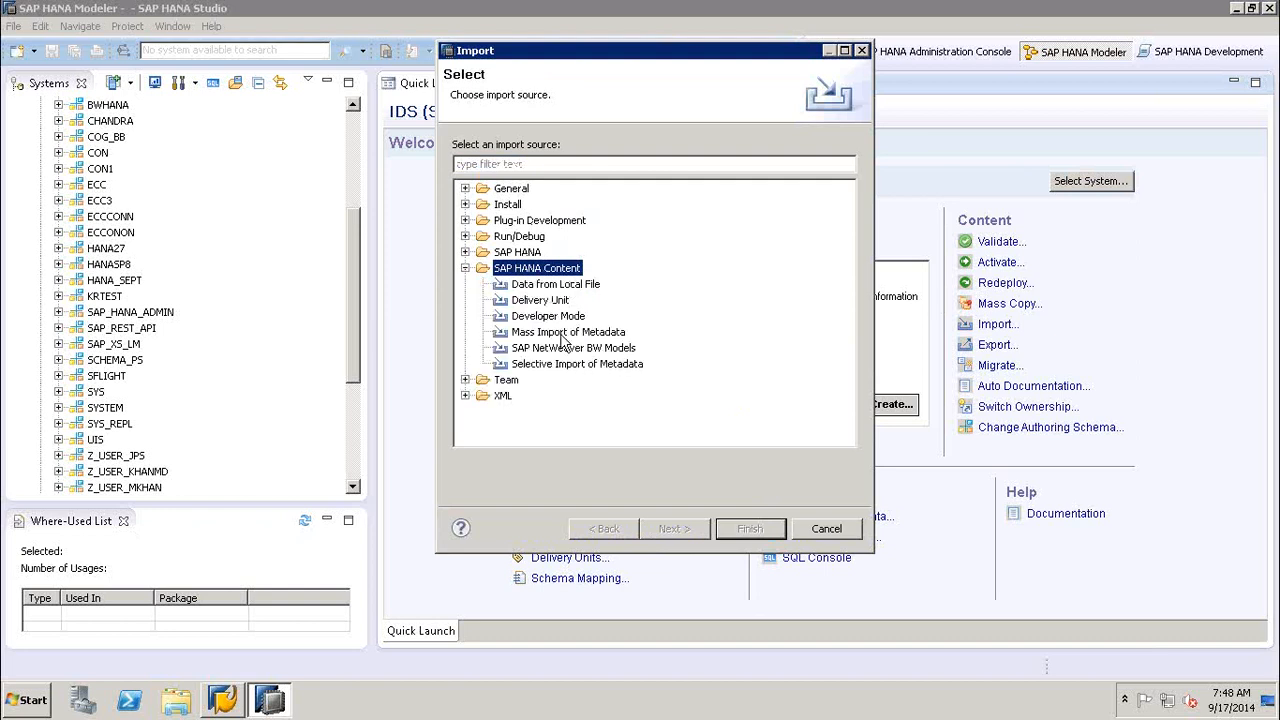
left_click(549, 286)
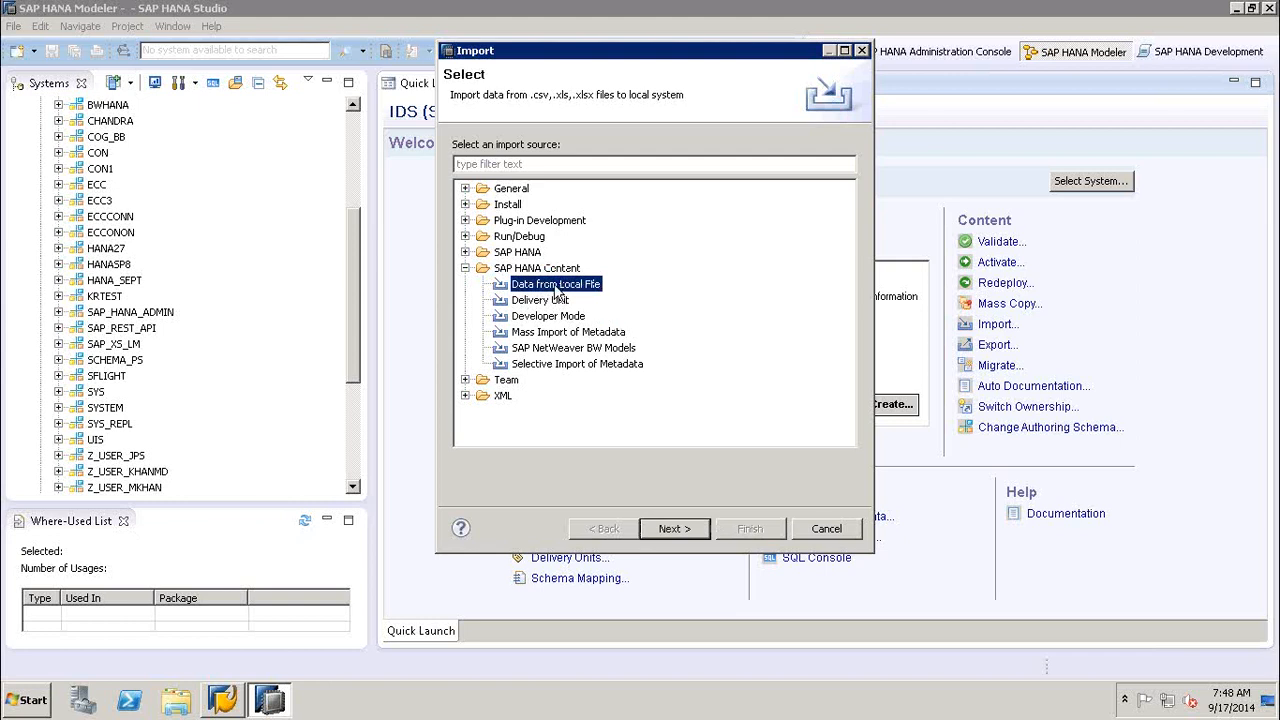
left_click(673, 529)
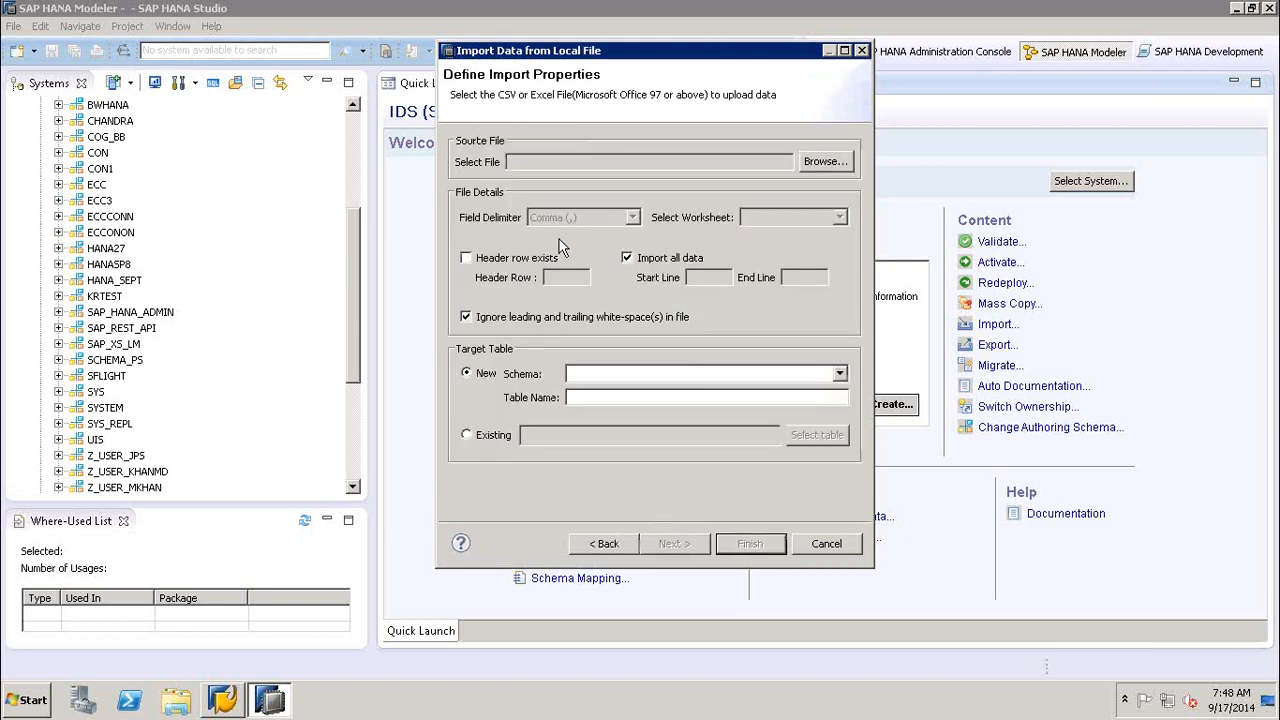
- Choose the MARA_1 comma-separated file from the desktop as the import's source file
left_click(826, 163)
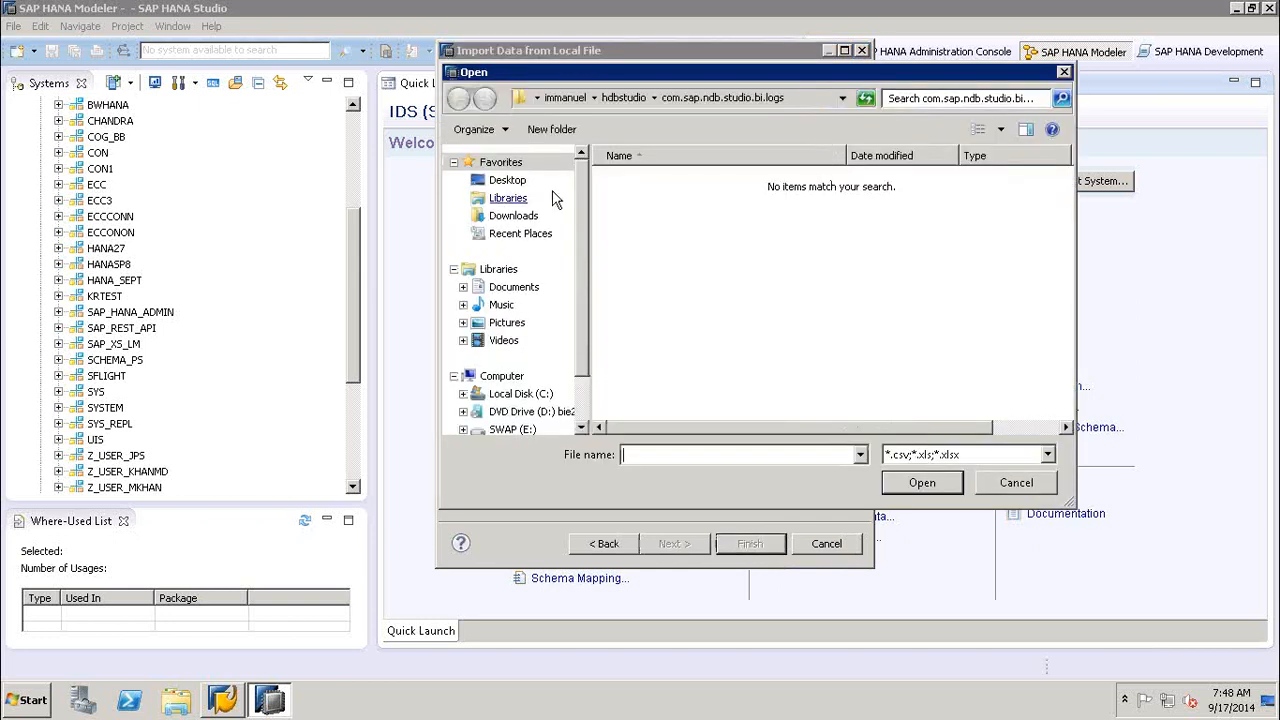
left_click(507, 181)
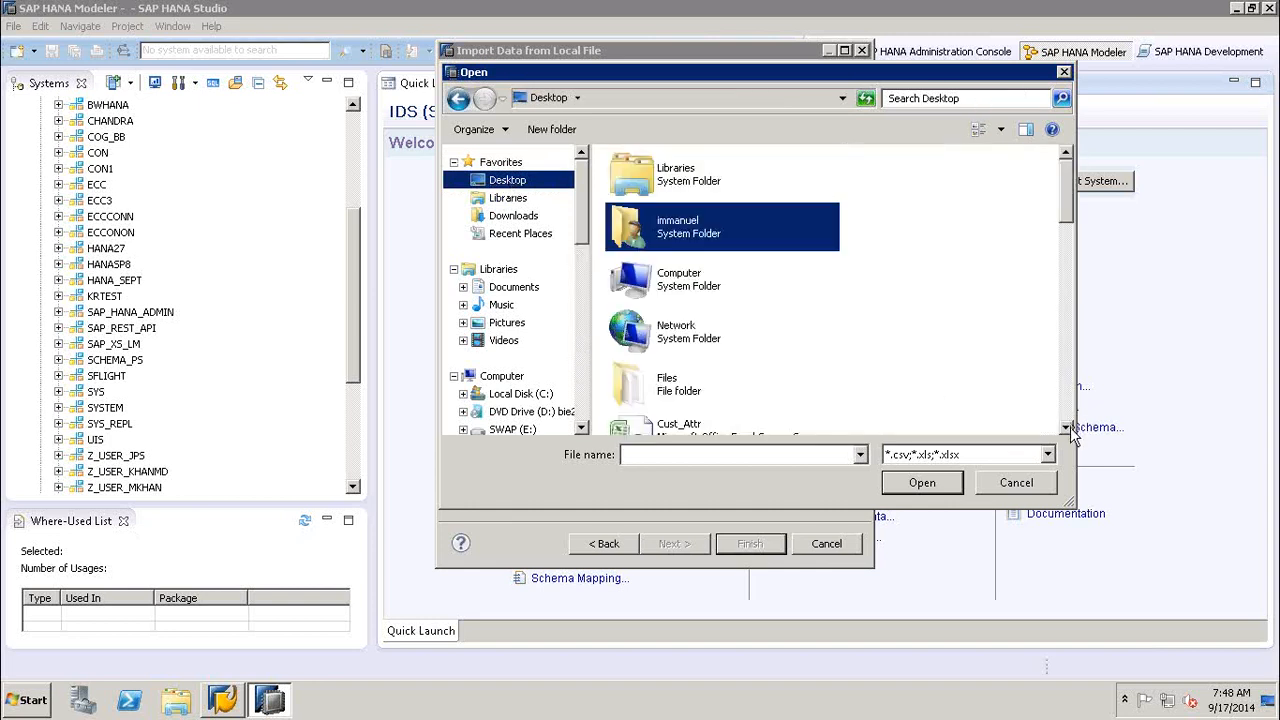
left_click(1066, 428)
left_click(1066, 428)
left_click(1066, 428)
left_click(1066, 428)
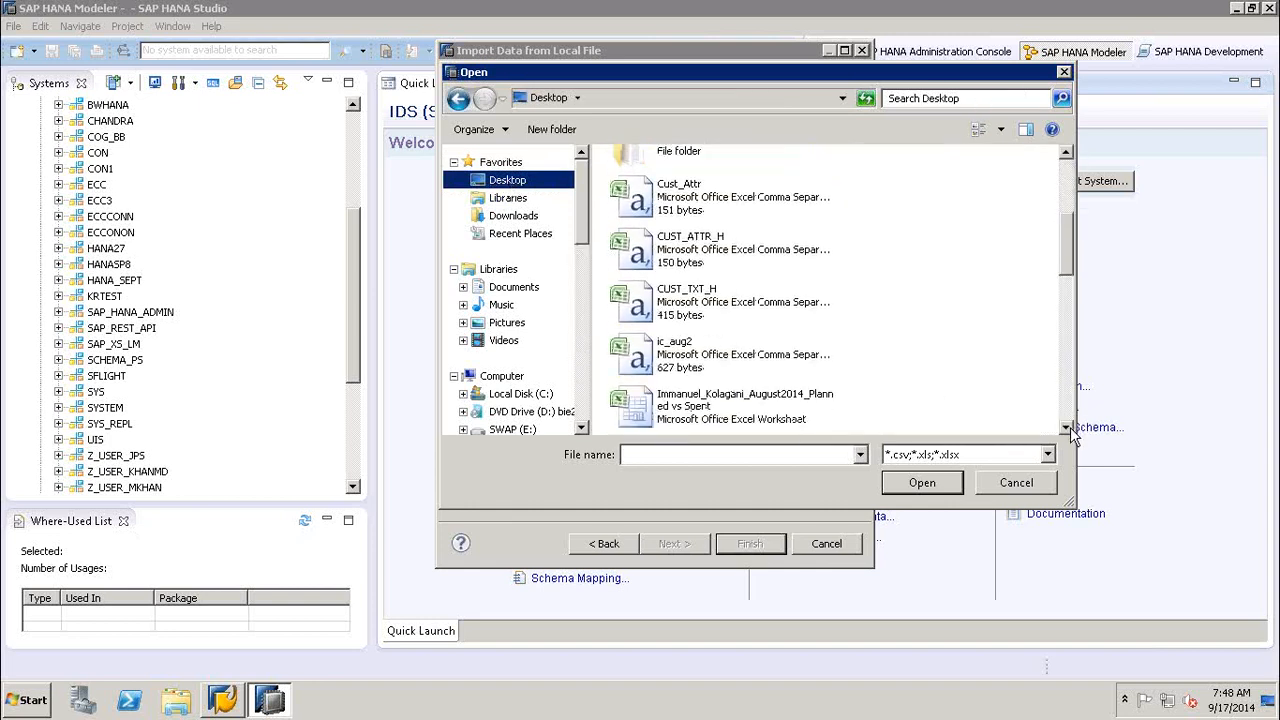
left_click(1066, 428)
left_click(1066, 428)
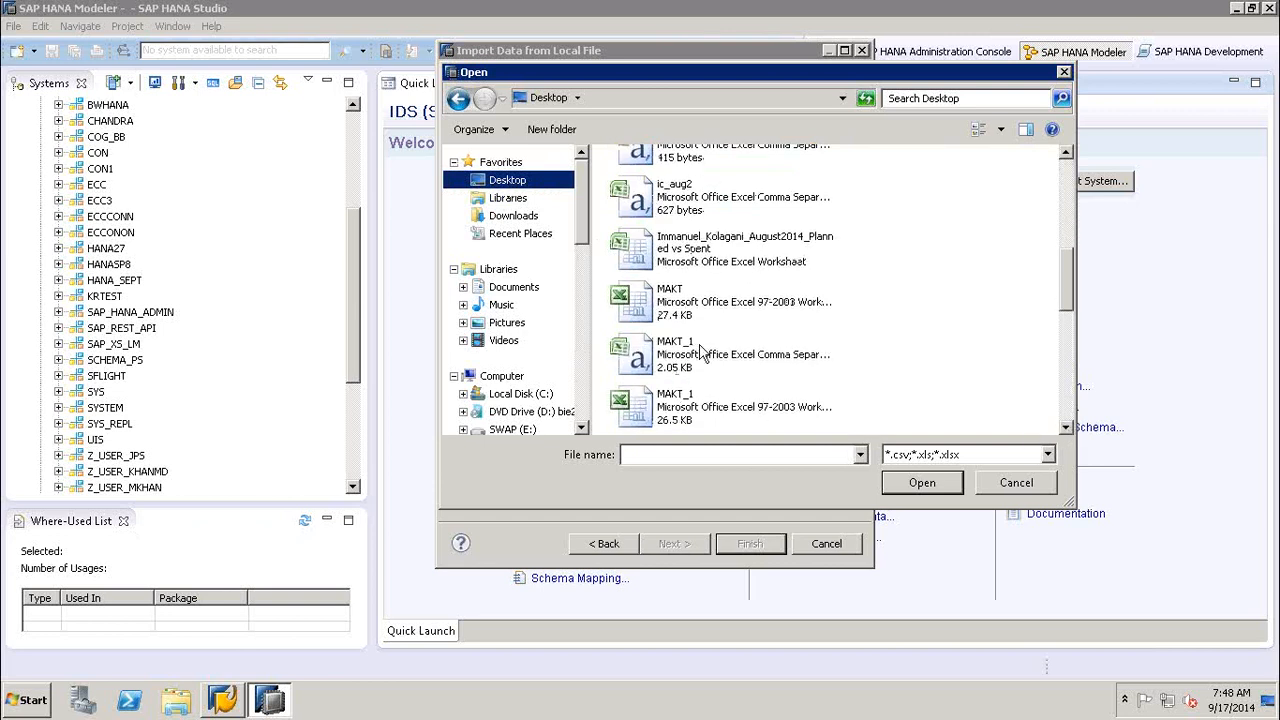
left_click(1066, 400)
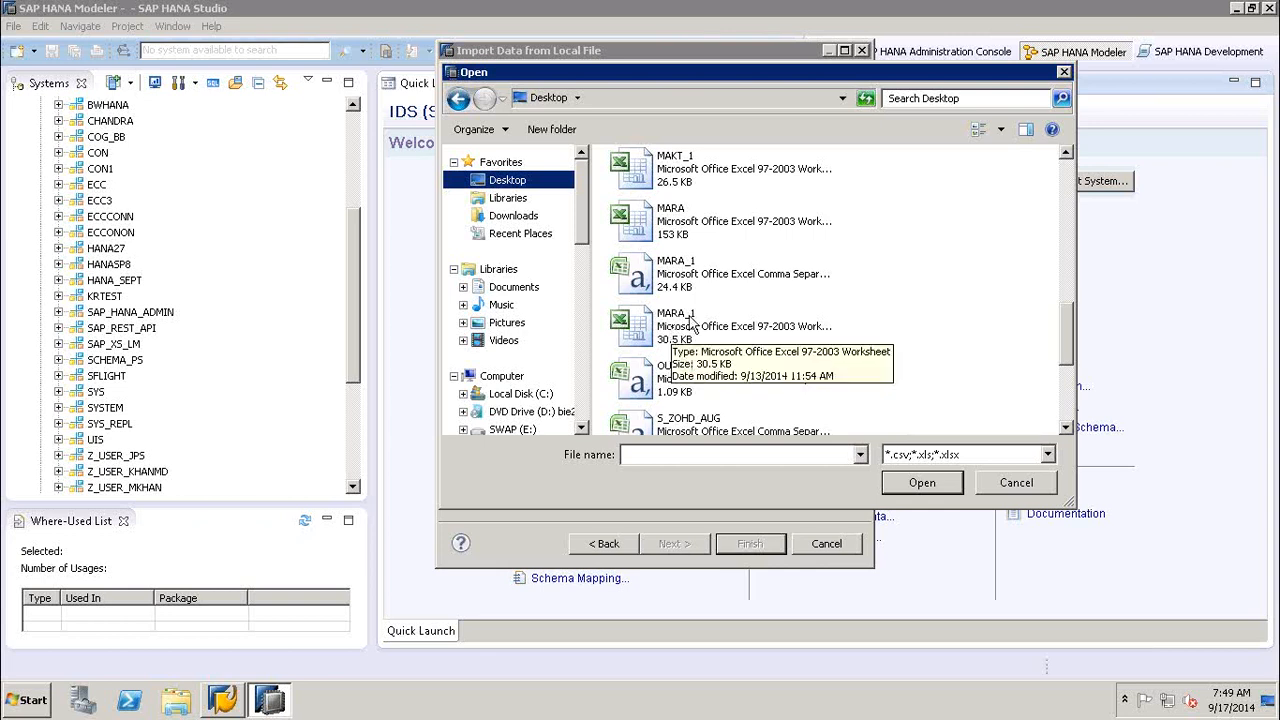
left_click(678, 280)
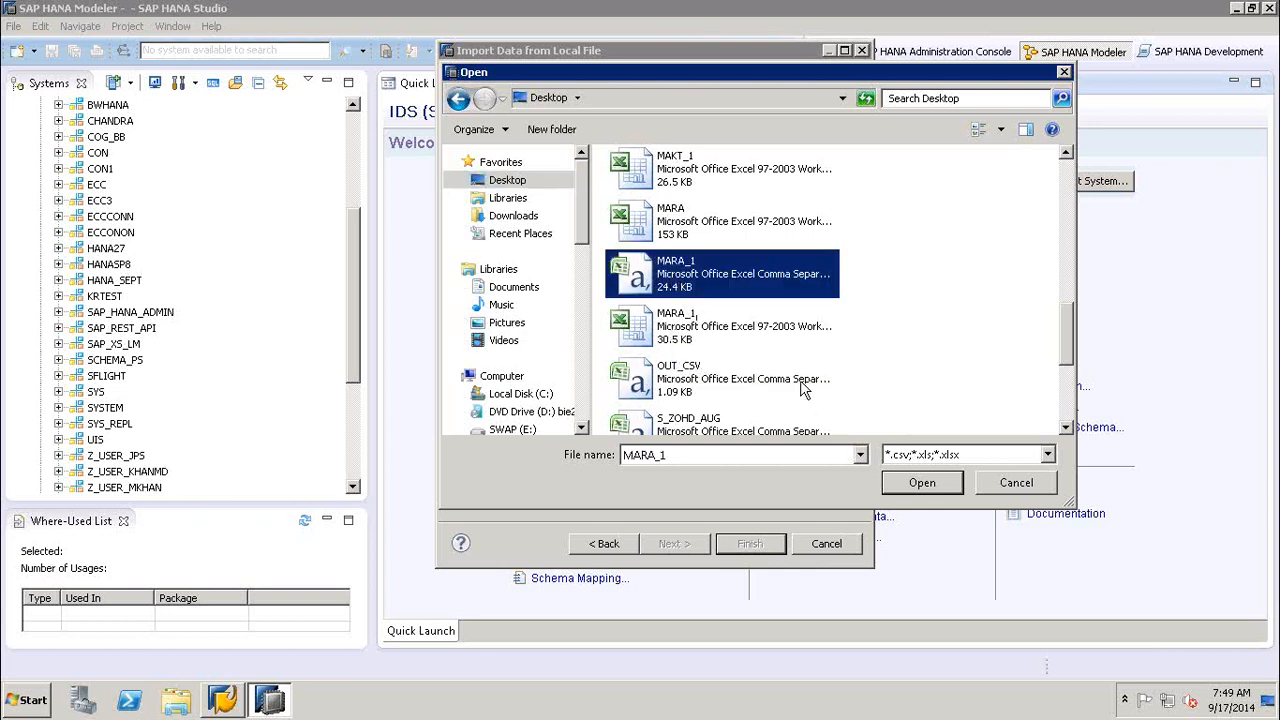
left_click(925, 484)
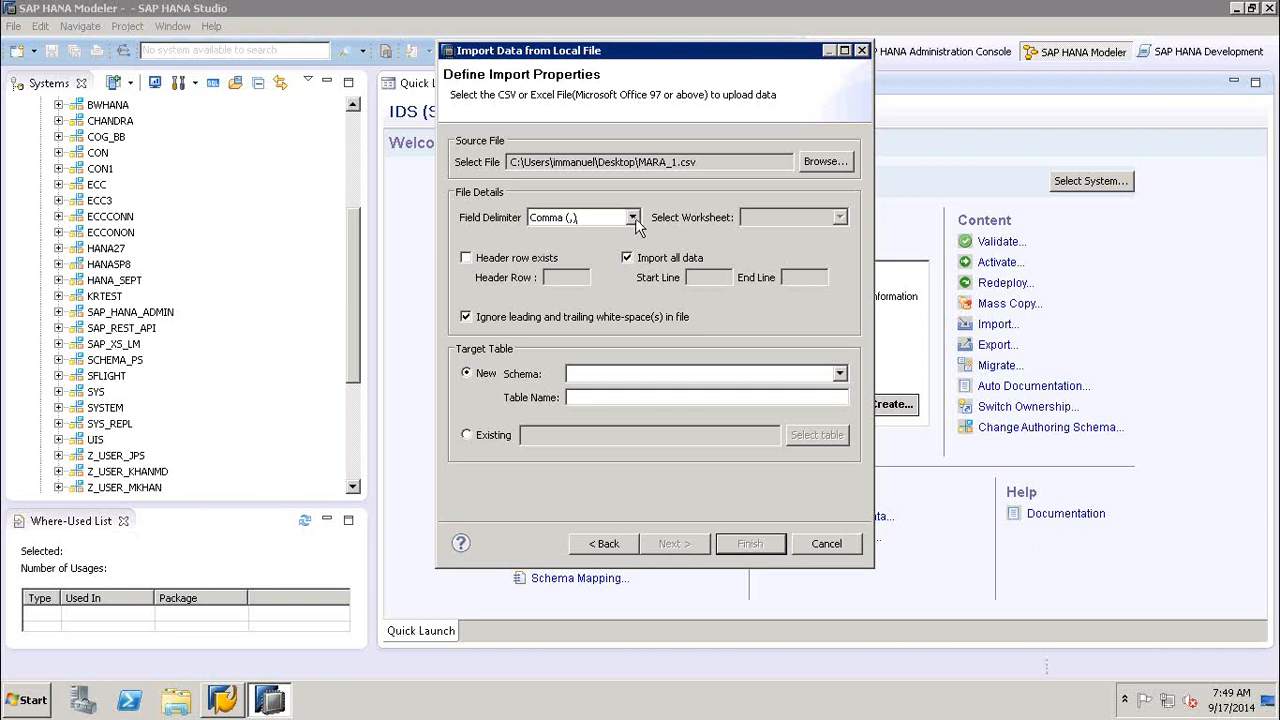
- Keep Comma (,) as the field delimiter and mark row 1 as the header row, with data starting at line 2
left_click(636, 222)
left_click(636, 222)
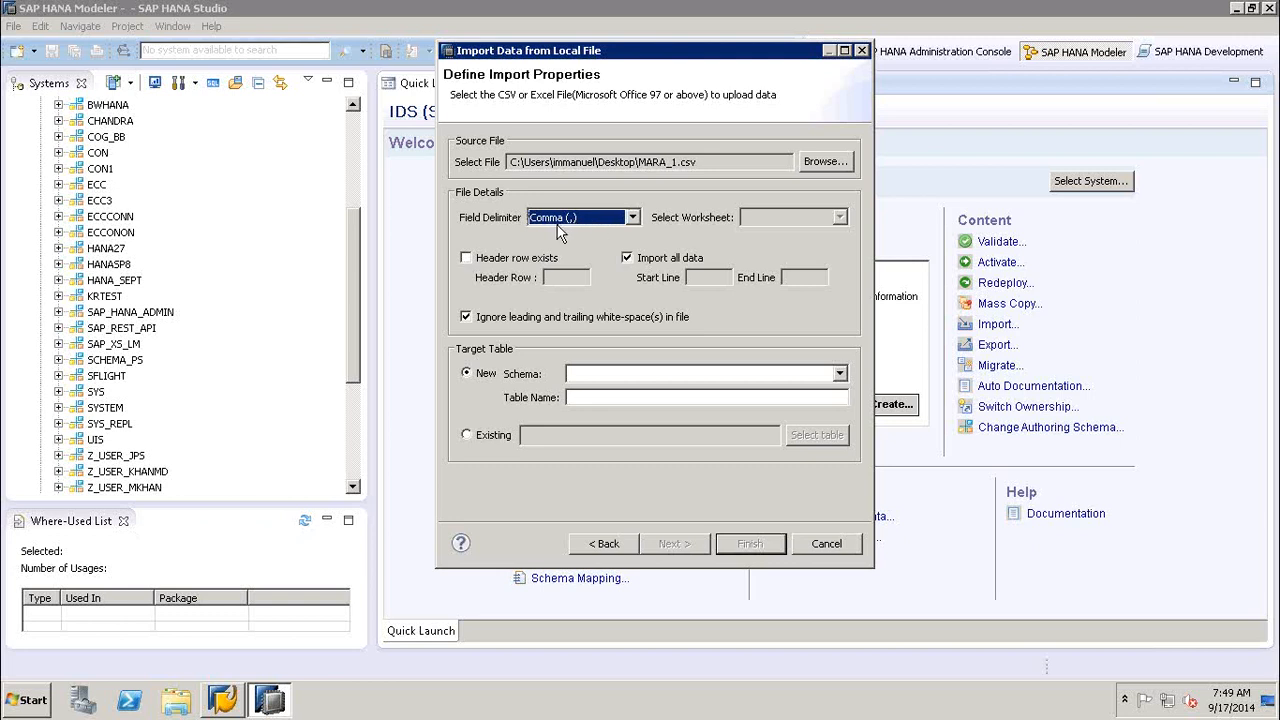
left_click(467, 259)
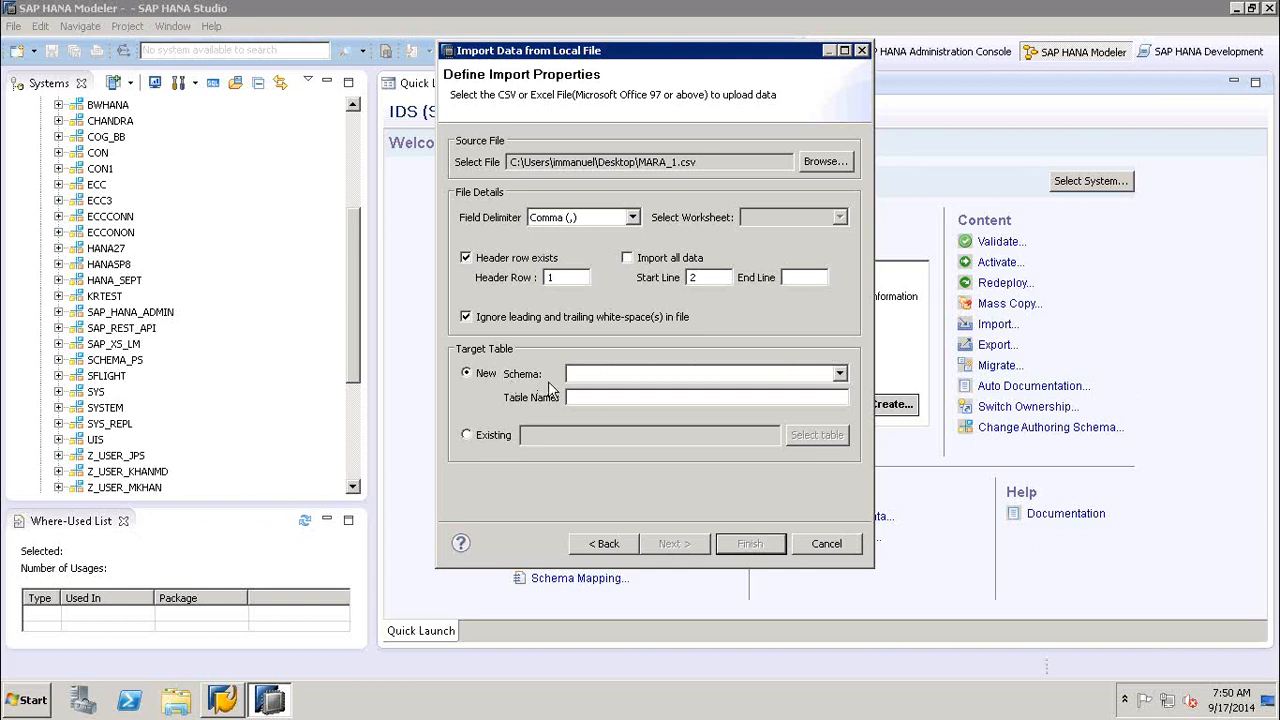
- Set the import target to a new table MARA_CSV in schema HANA_SEPT and proceed to the table definition and data mappings
left_click(841, 374)
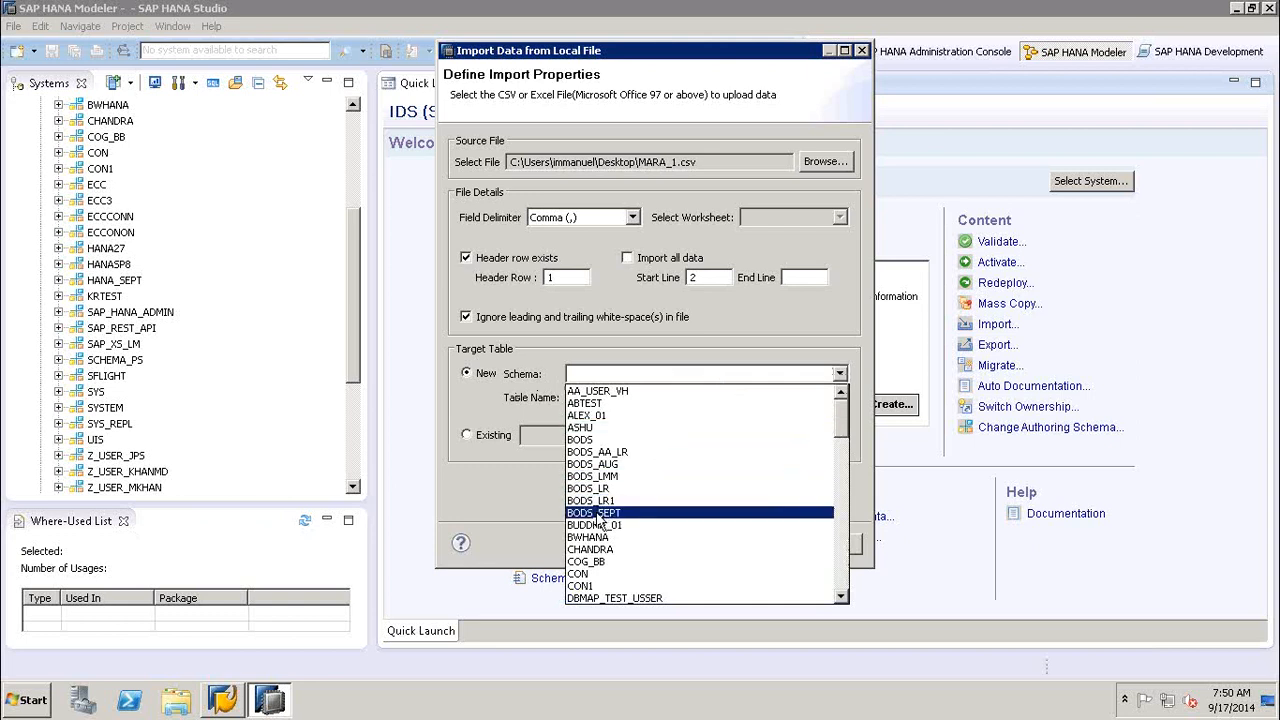
left_click(843, 548)
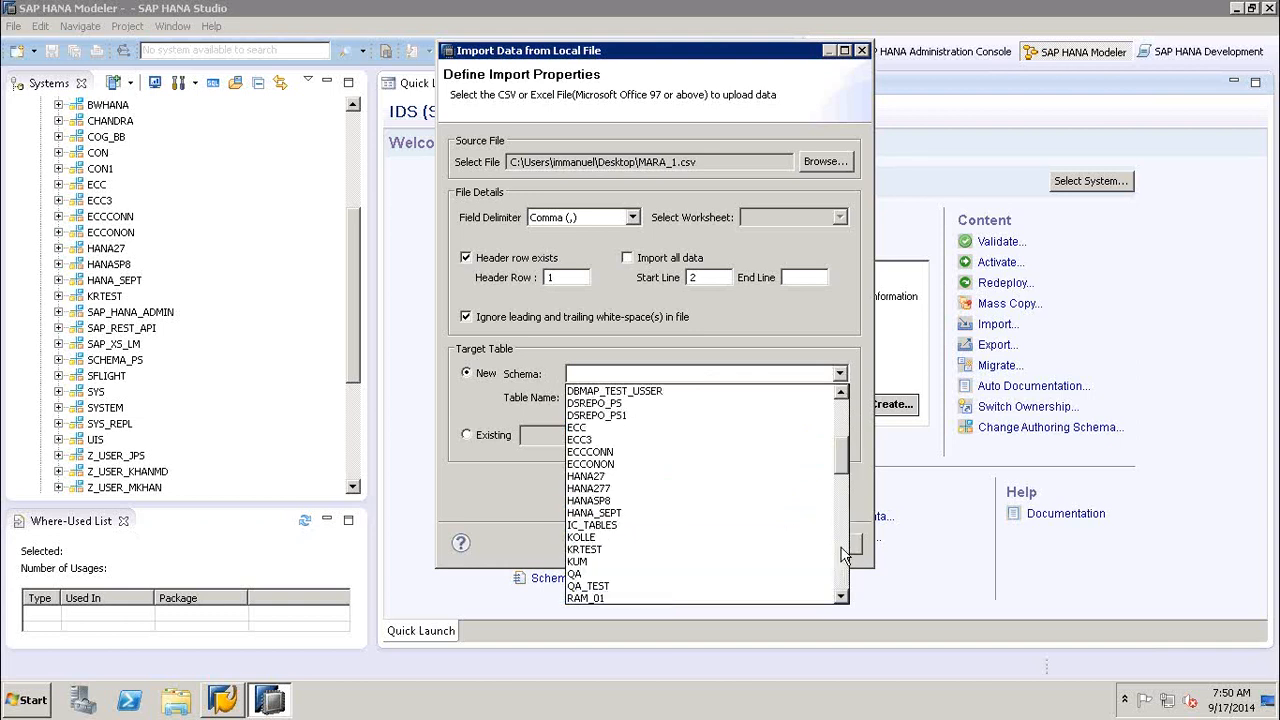
left_click(606, 513)
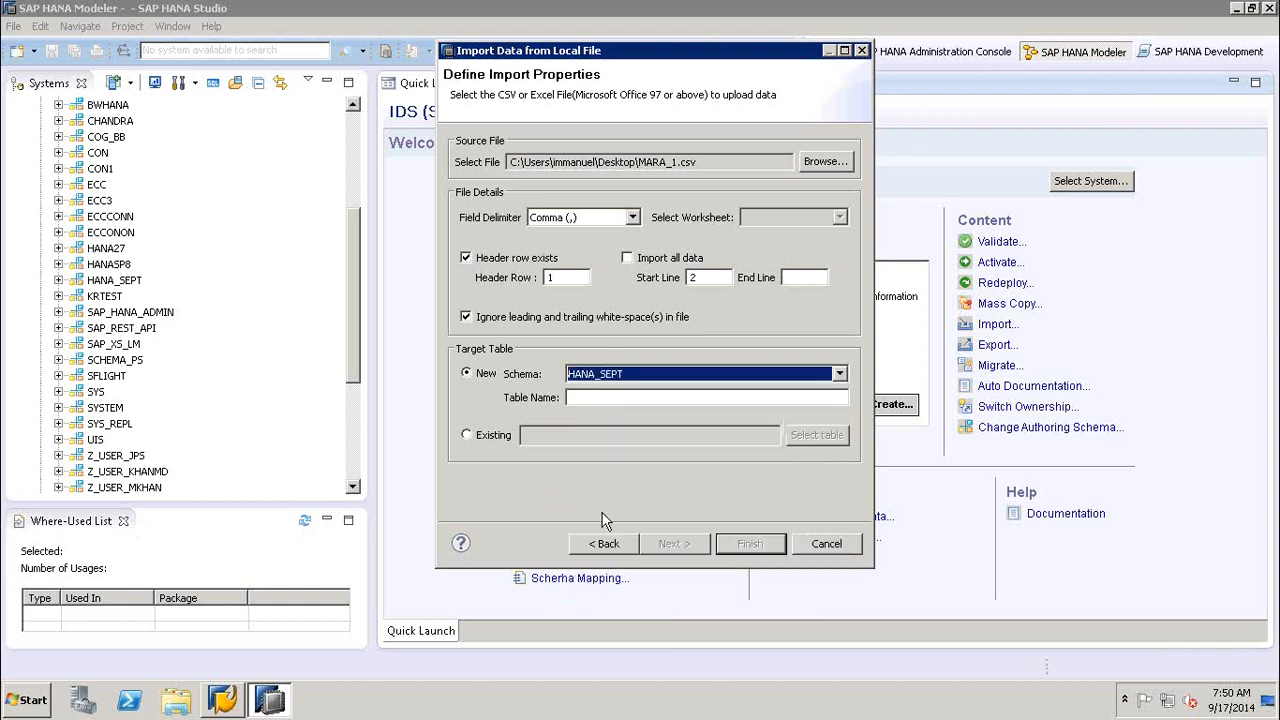
left_click(600, 397)
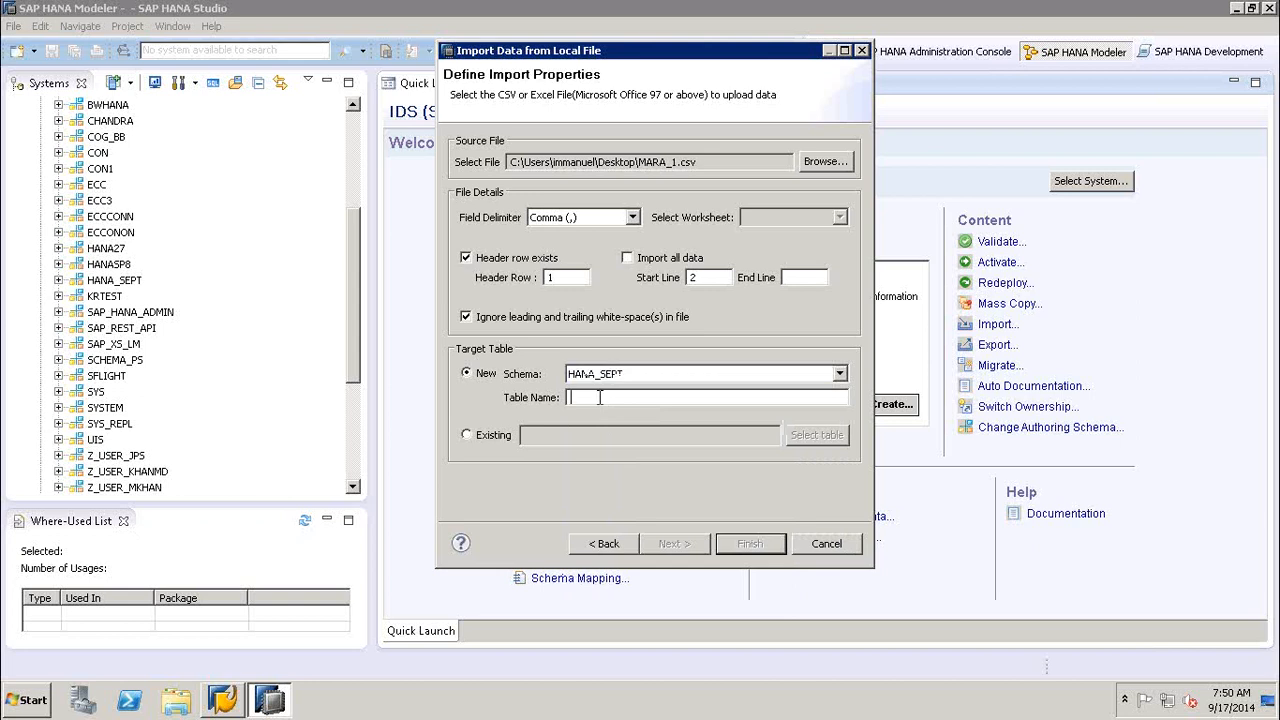
type("MARA_CSV")
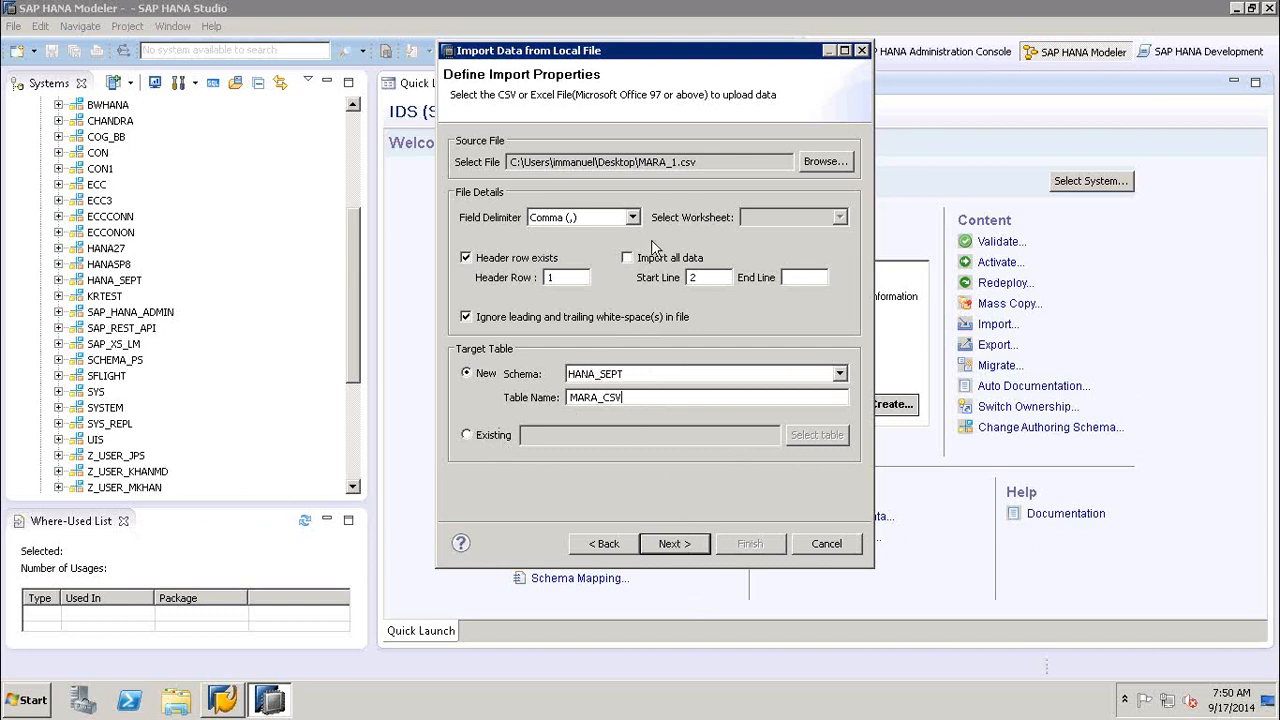
left_click(677, 553)
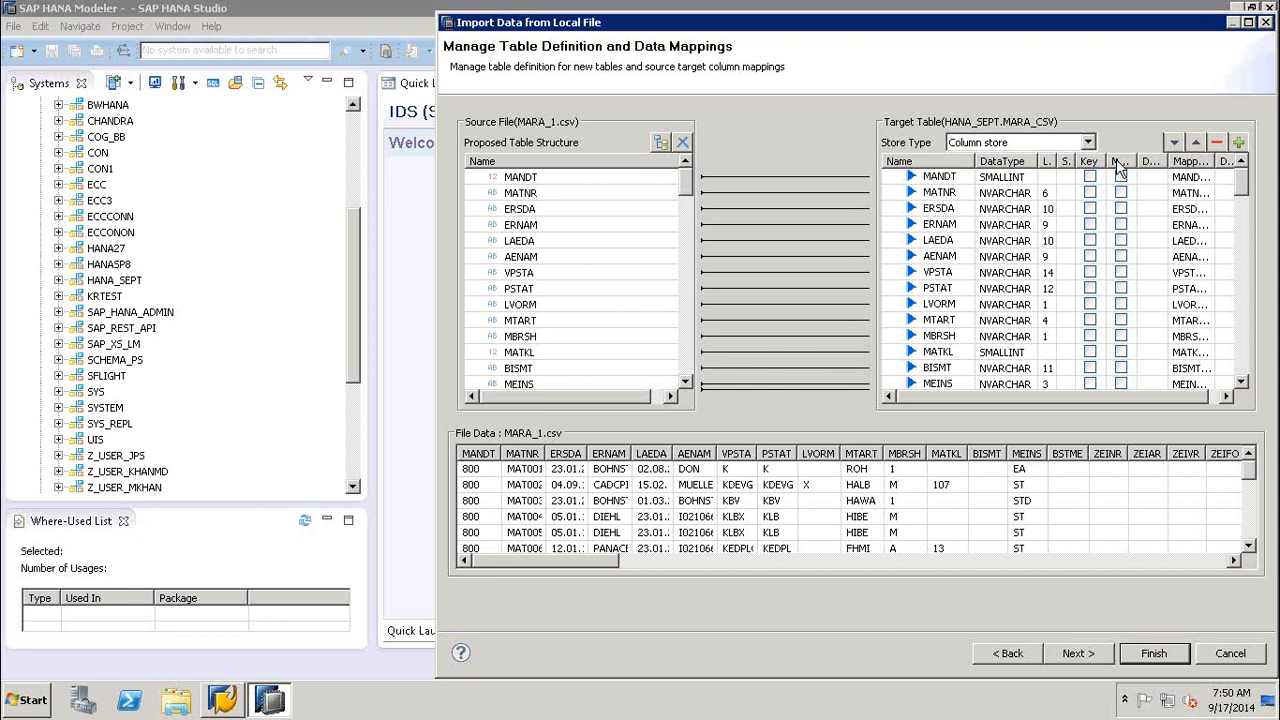
- Make MANDT and MATNR key and Not Null columns of the target table, keeping Column store as the store type
left_click(1090, 176)
left_click(1090, 192)
left_click(1121, 192)
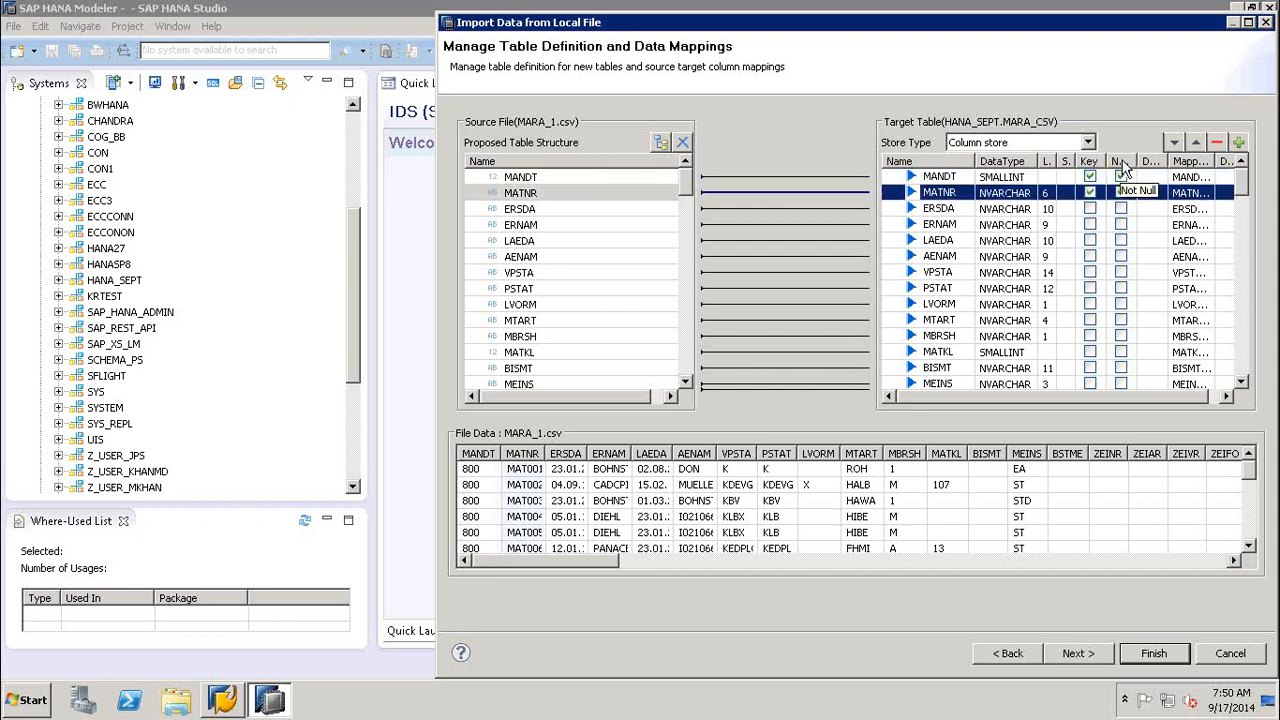
left_click(1121, 176)
left_click(1087, 143)
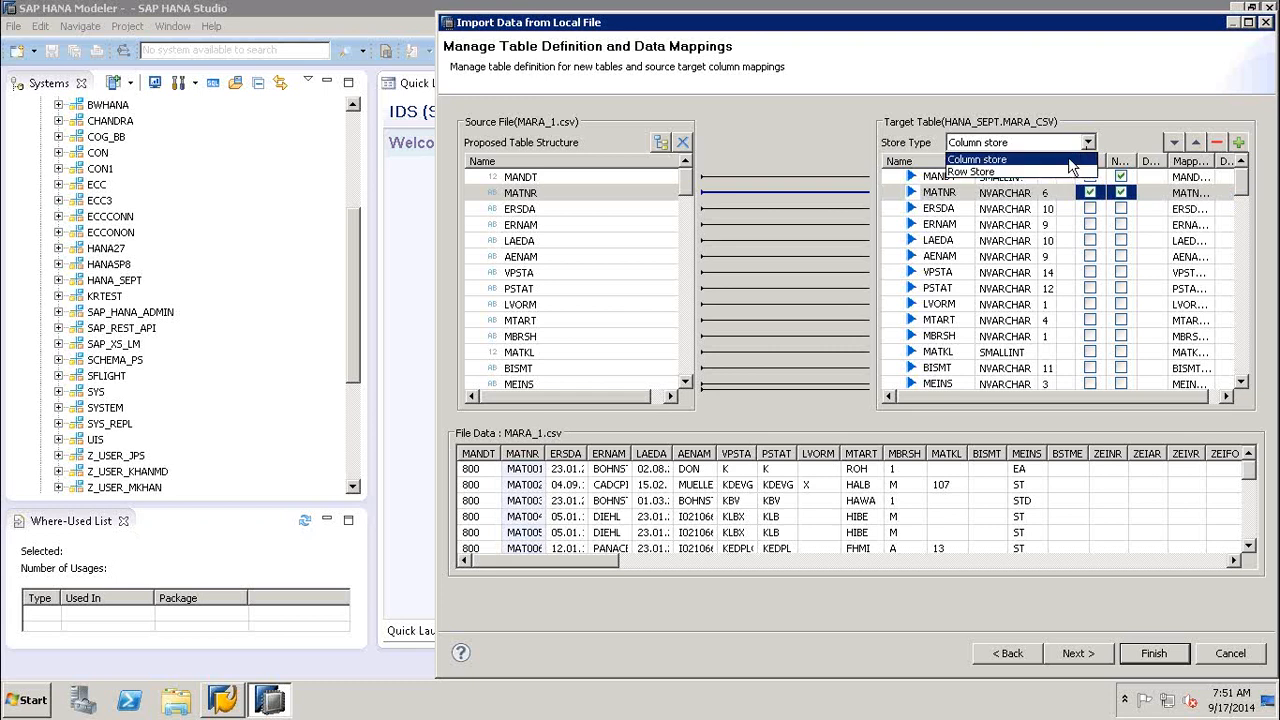
left_click(1071, 166)
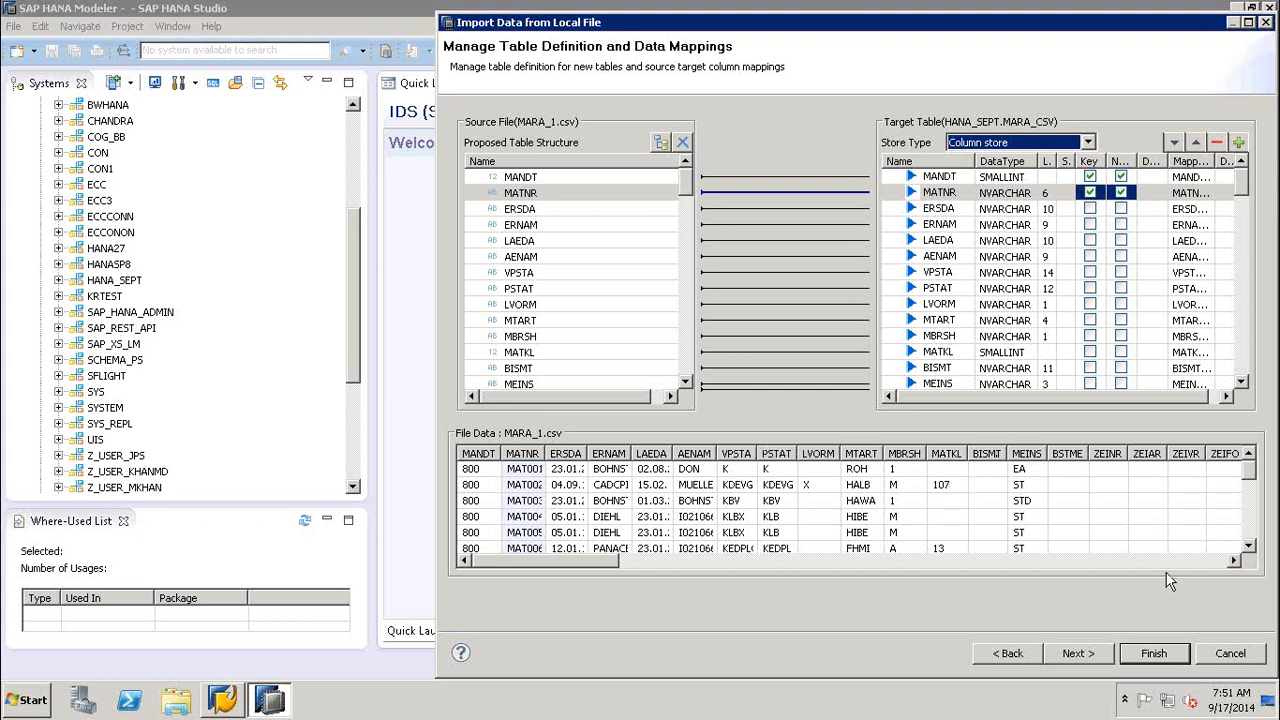
- Examine the target table's column definitions through to the last column and the MARA_1.csv data preview down to its last rows
scroll(1240, 352, "down", 8)
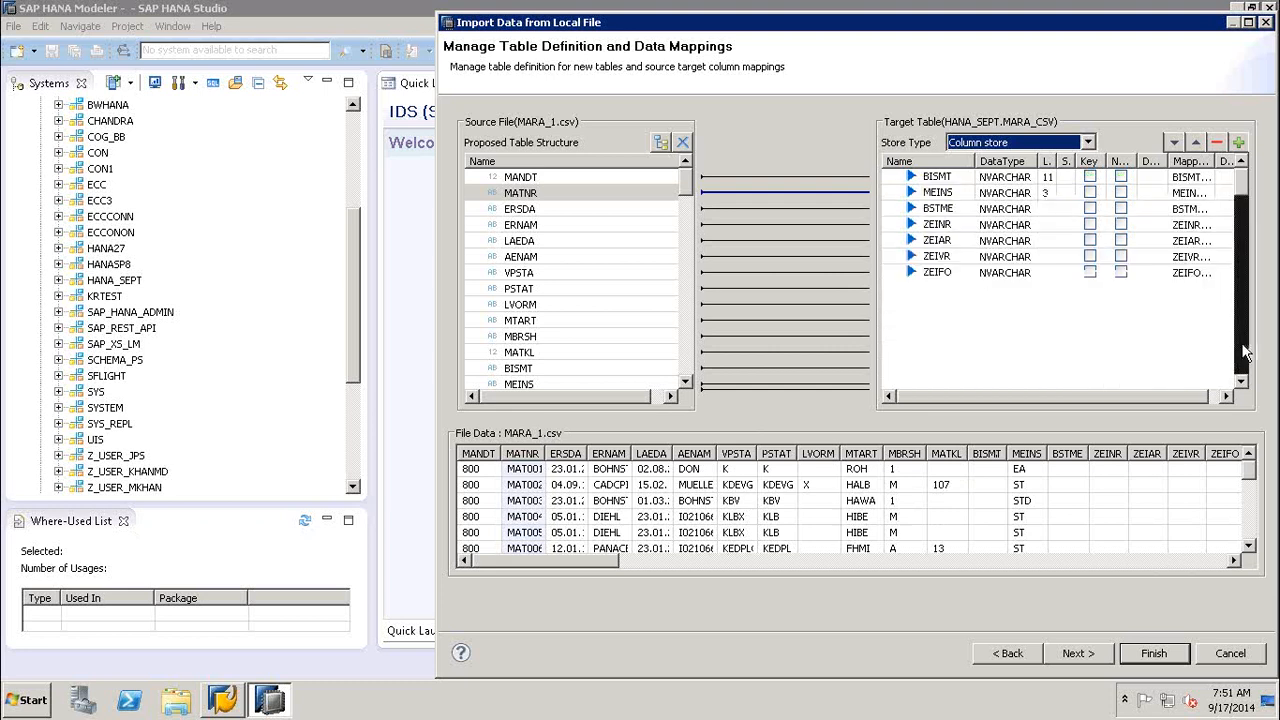
scroll(1245, 352, "down", 8)
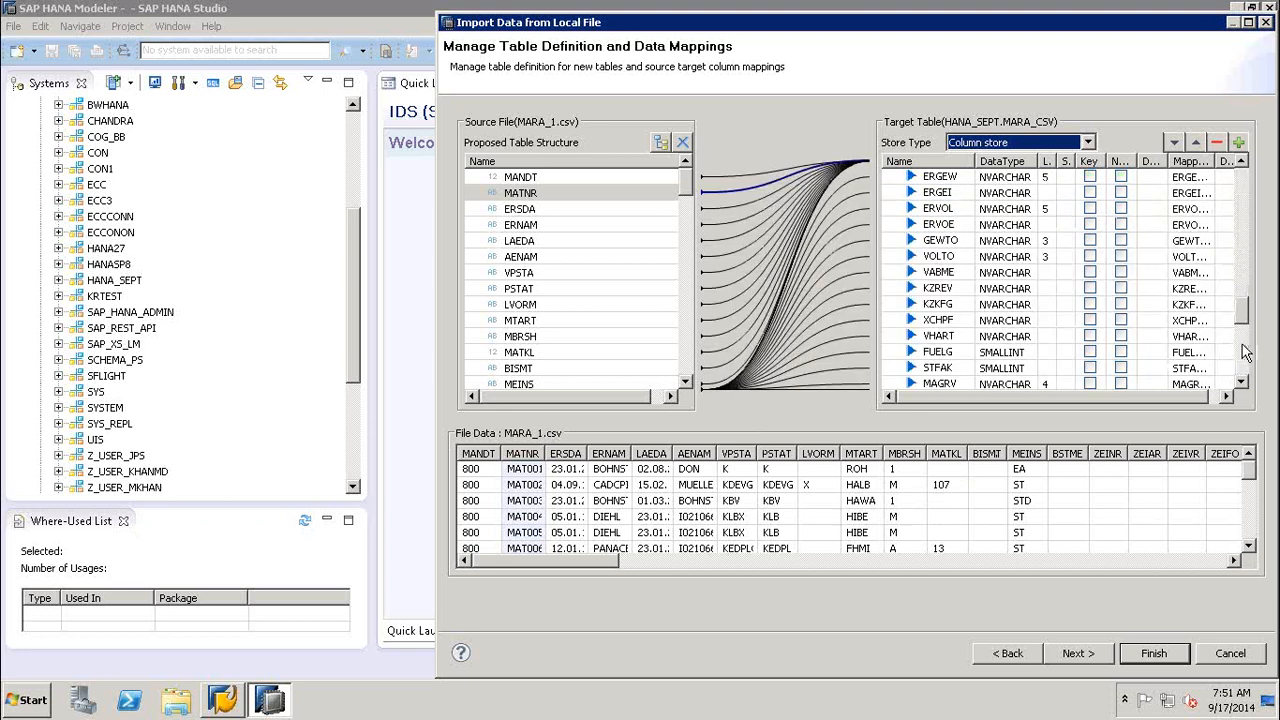
scroll(1245, 365, "down", 8)
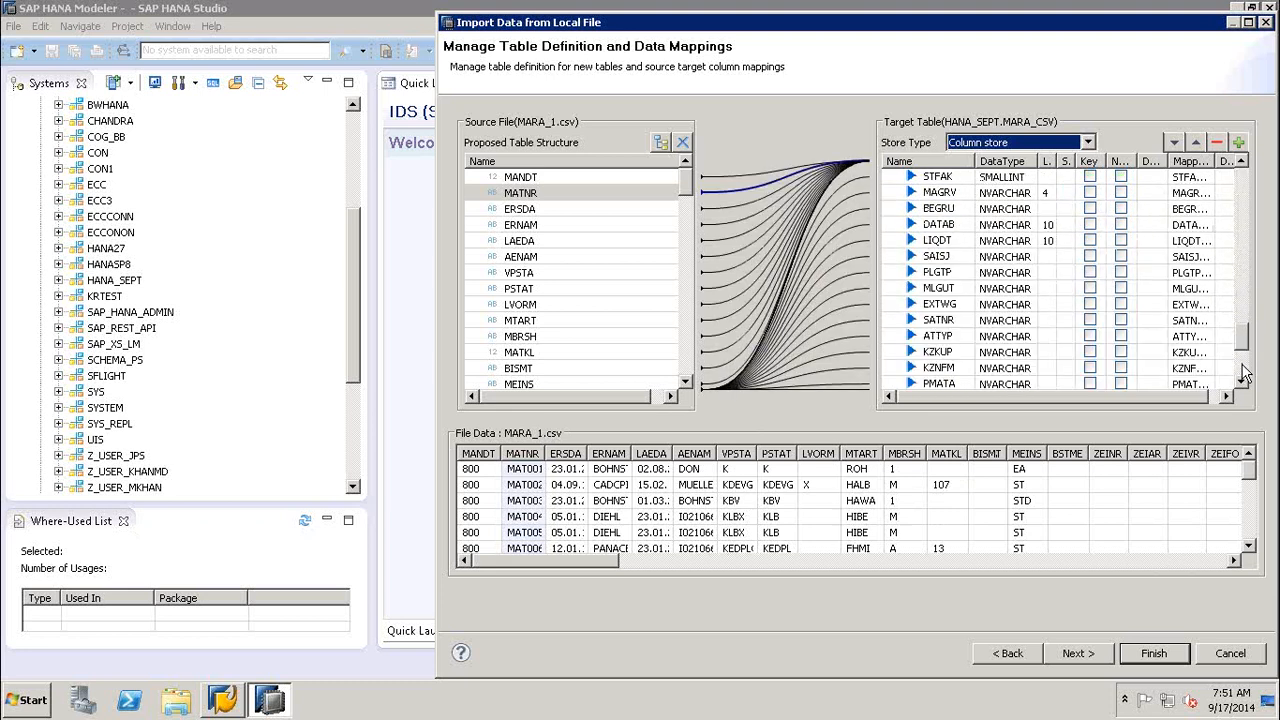
scroll(1246, 370, "down", 4)
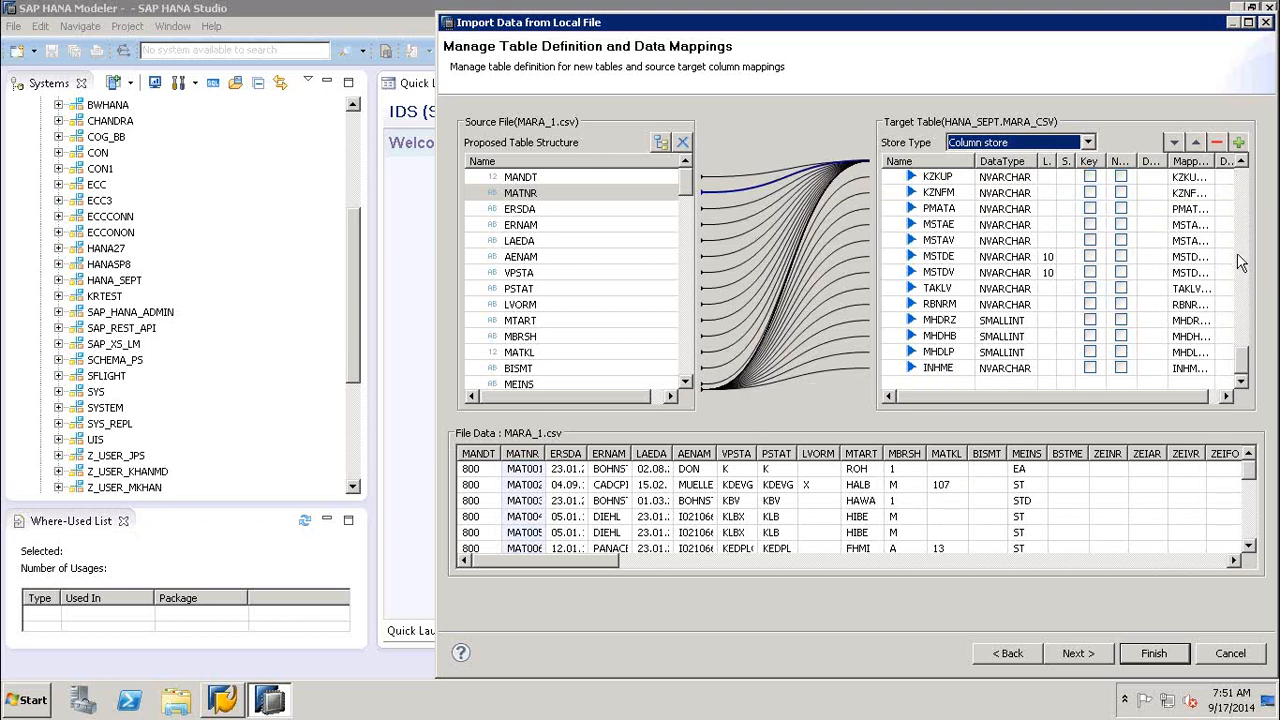
left_click(1245, 190)
left_click(1245, 190)
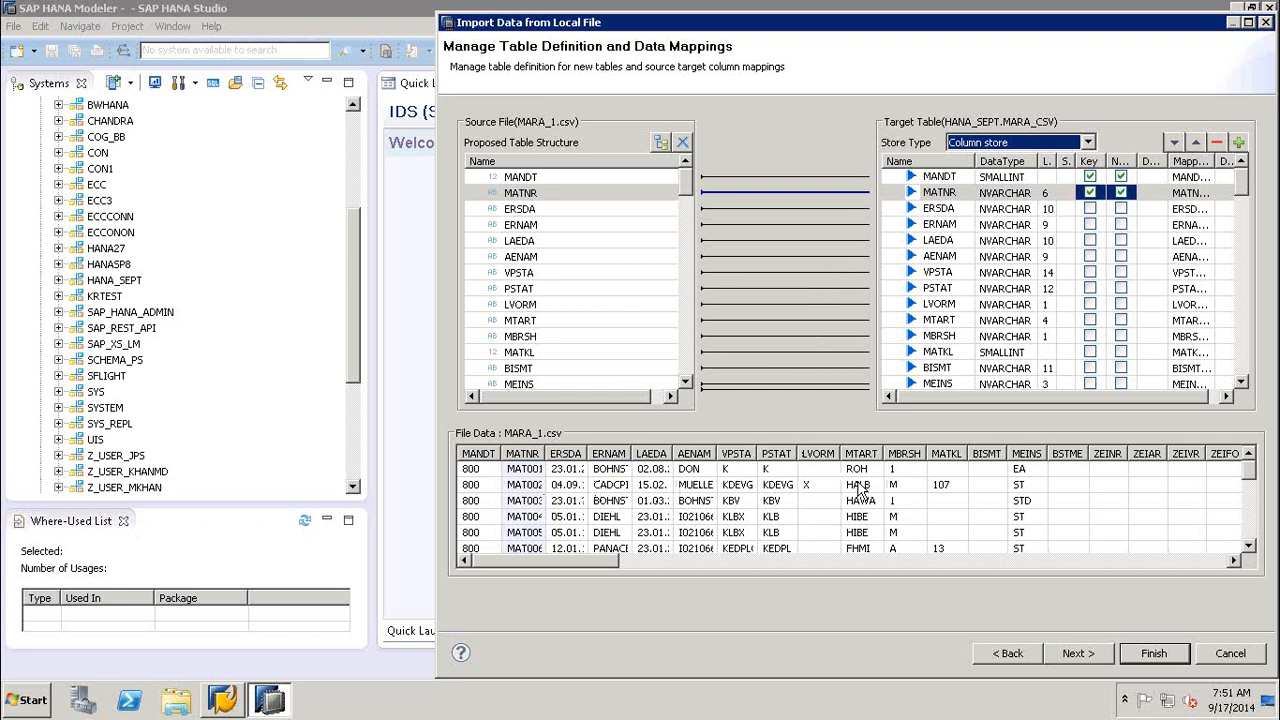
left_click(1252, 530)
left_click(1252, 530)
left_click(1252, 530)
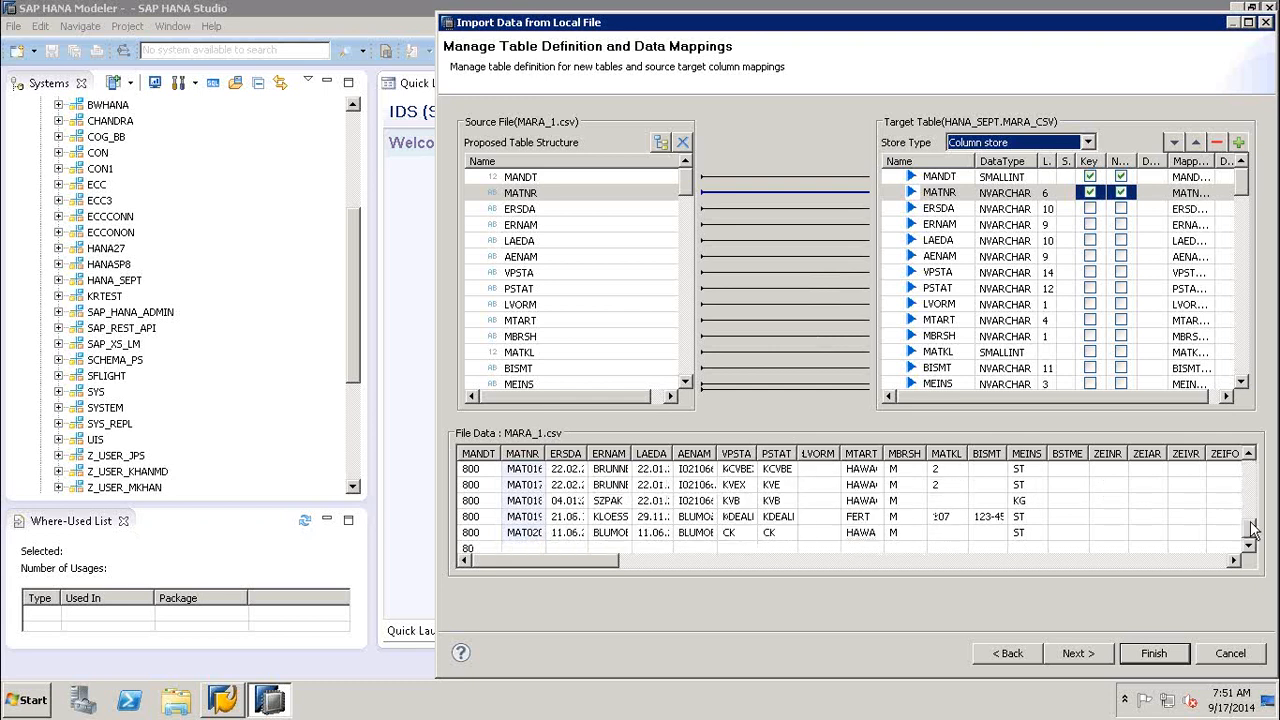
left_click_drag(1252, 535, 1254, 472)
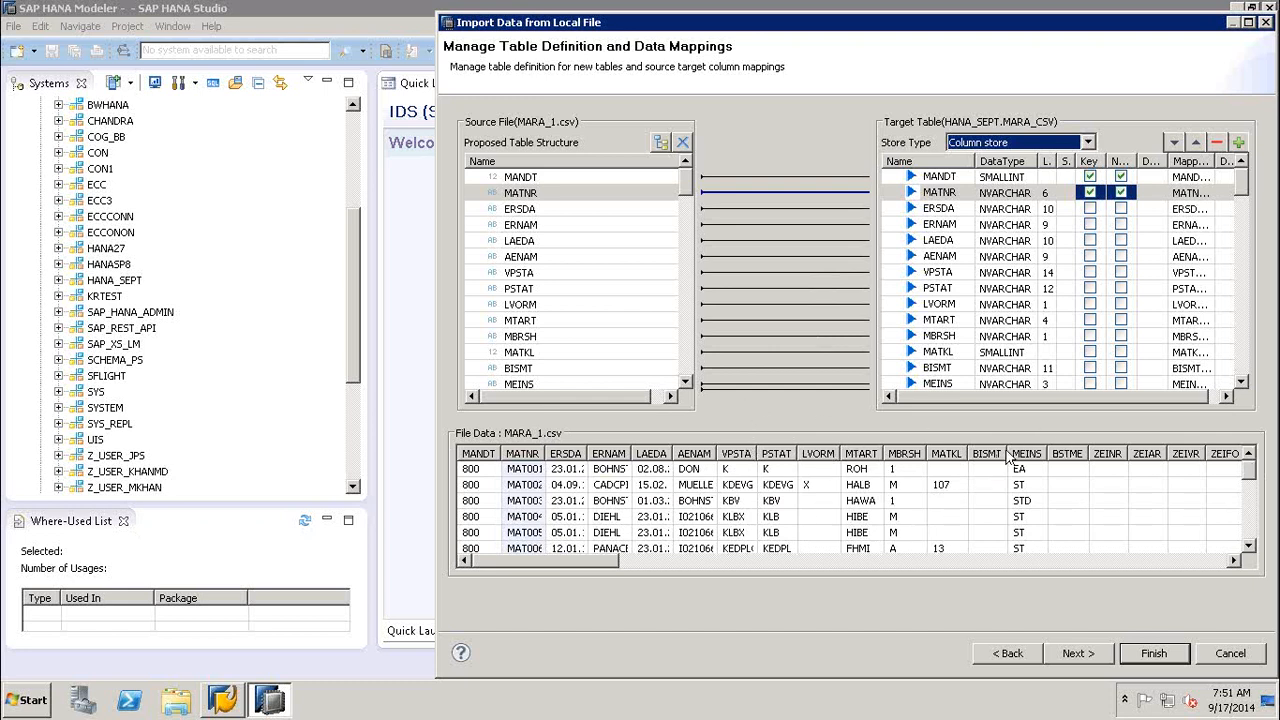
- Proceed to the import summary, review the file's data columns, and finish importing into MARA_CSV
left_click(1078, 653)
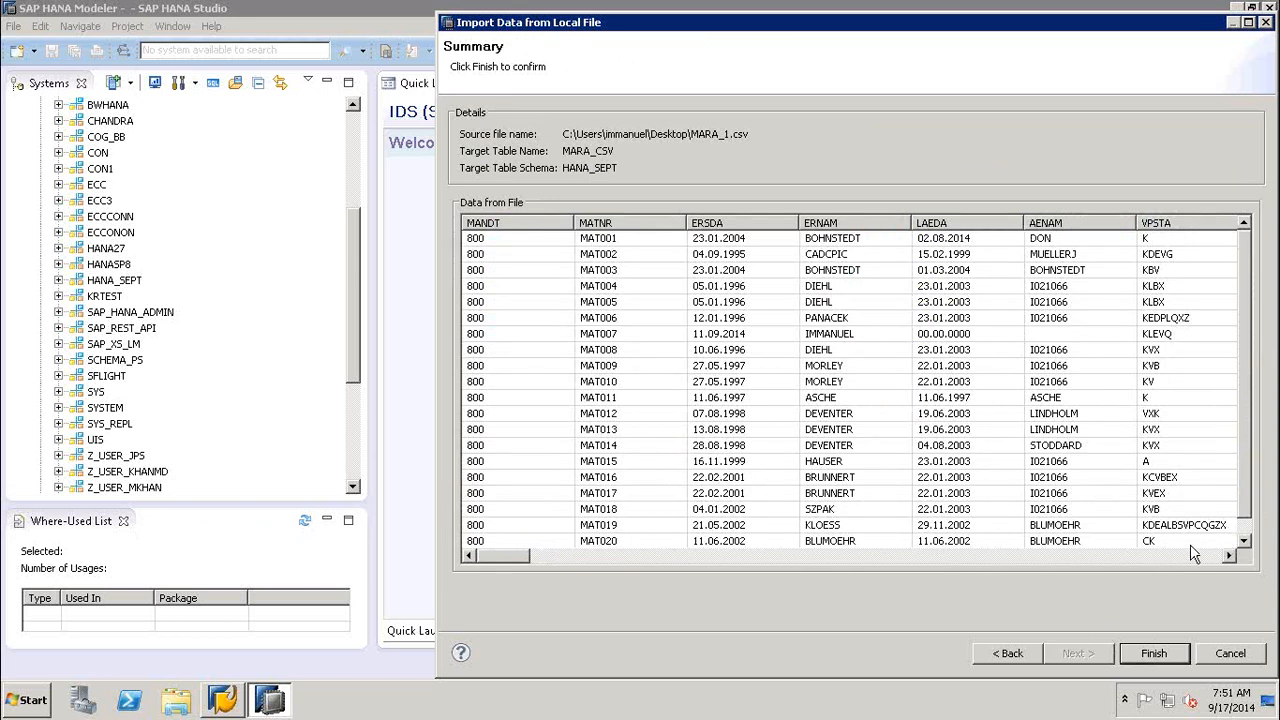
left_click(1164, 558)
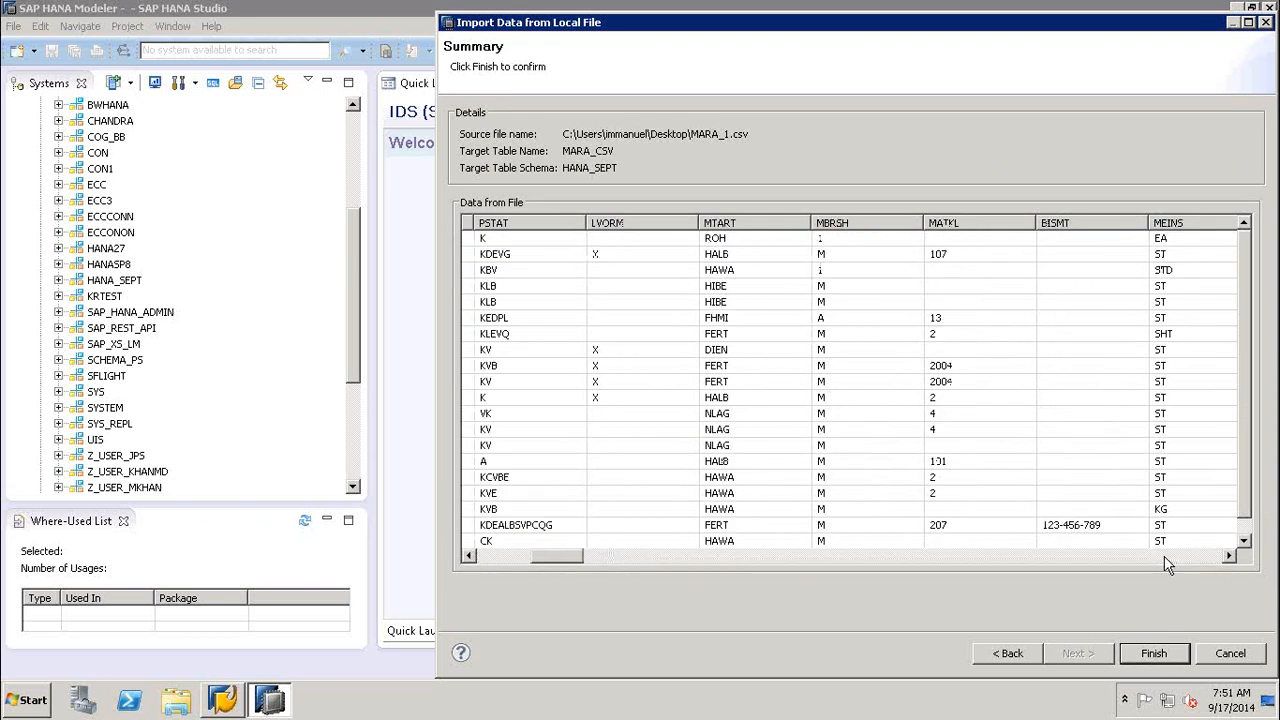
left_click(508, 558)
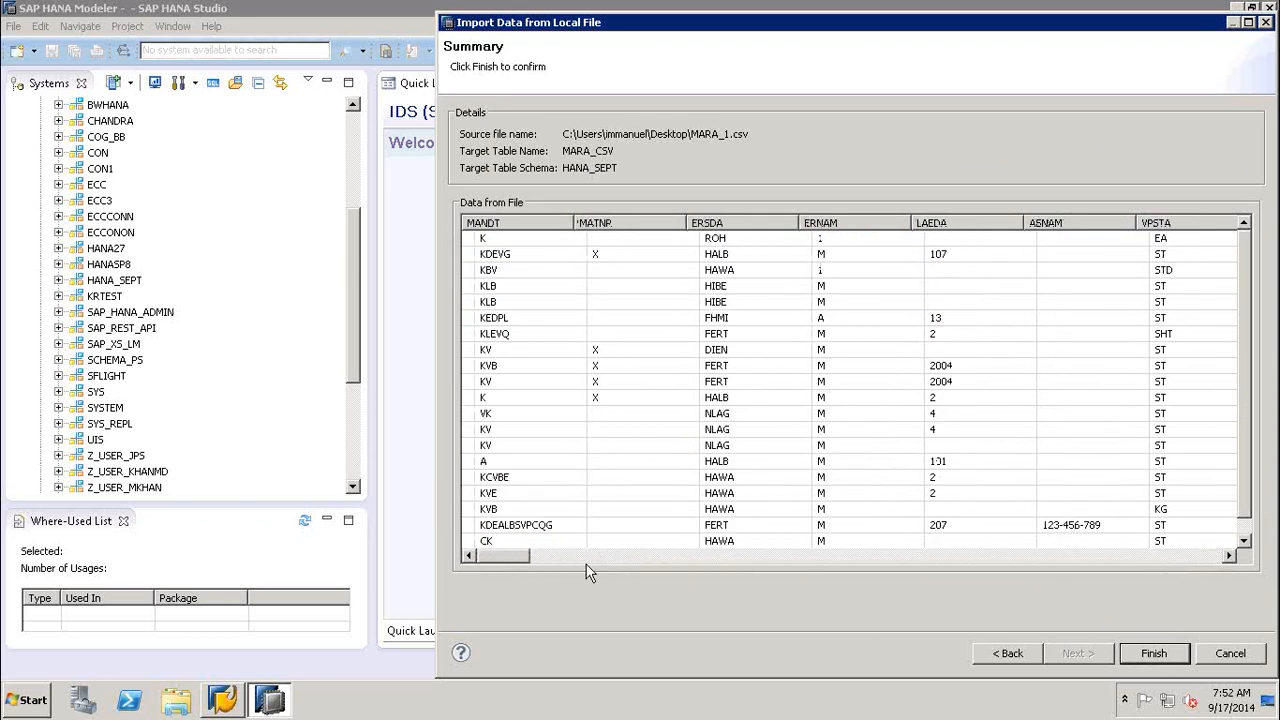
left_click(1156, 654)
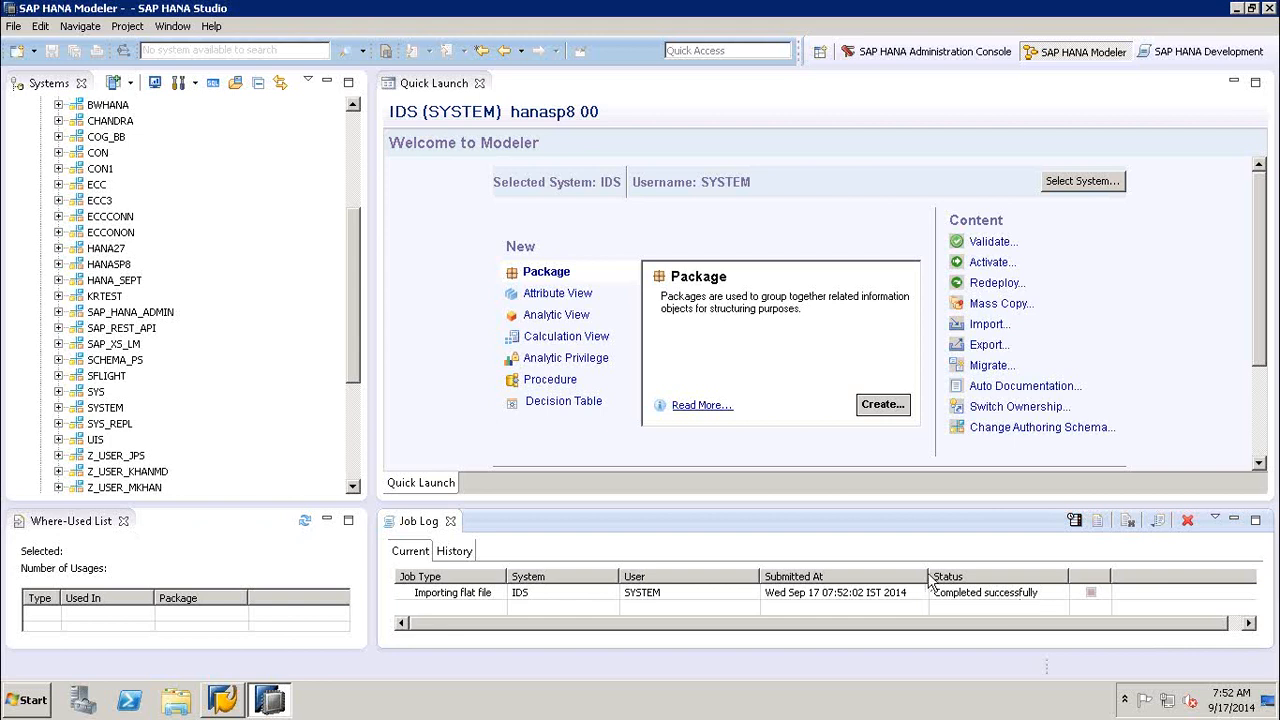
- Check the history and current jobs in the Job Log for the flat file import, and close the log
left_click(453, 553)
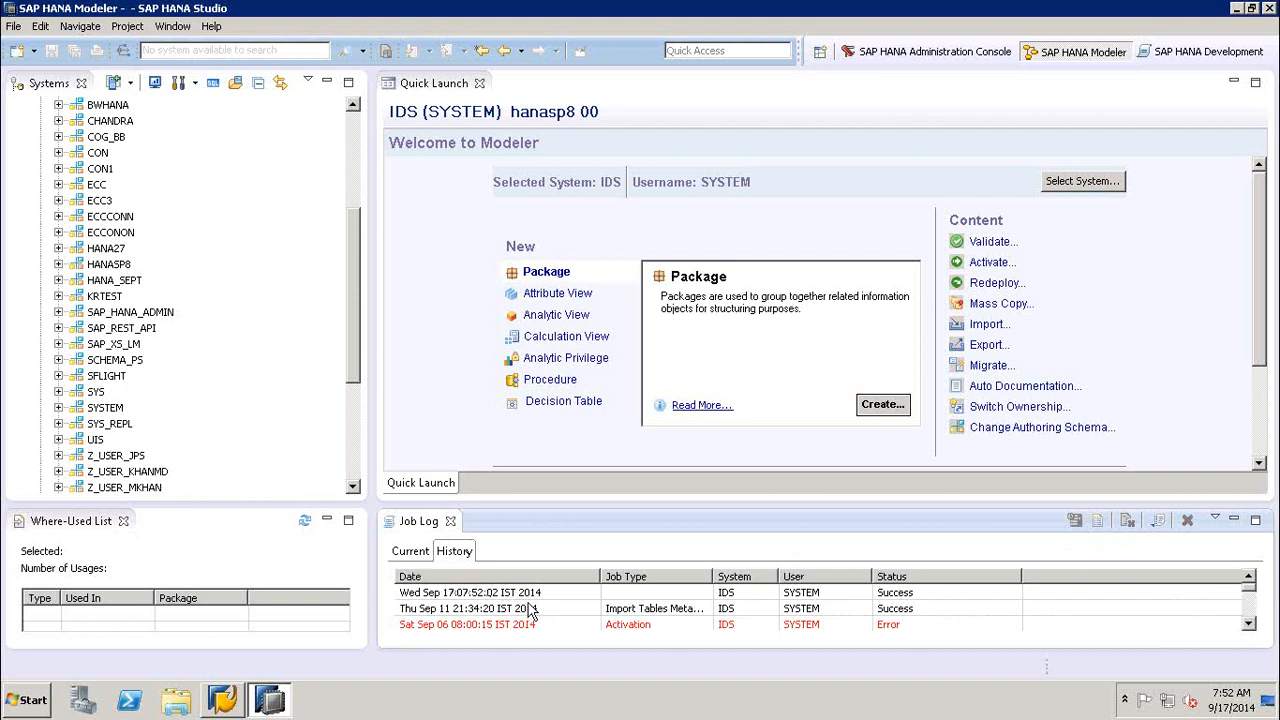
left_click(408, 553)
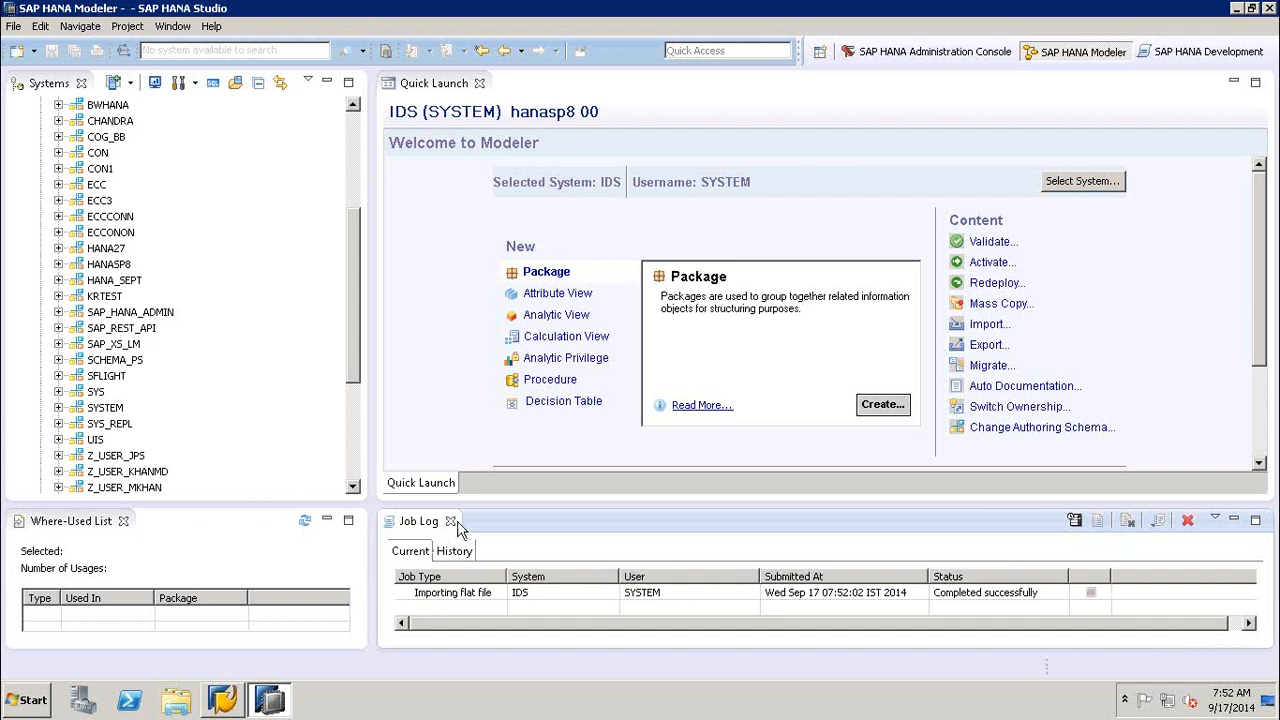
left_click(452, 522)
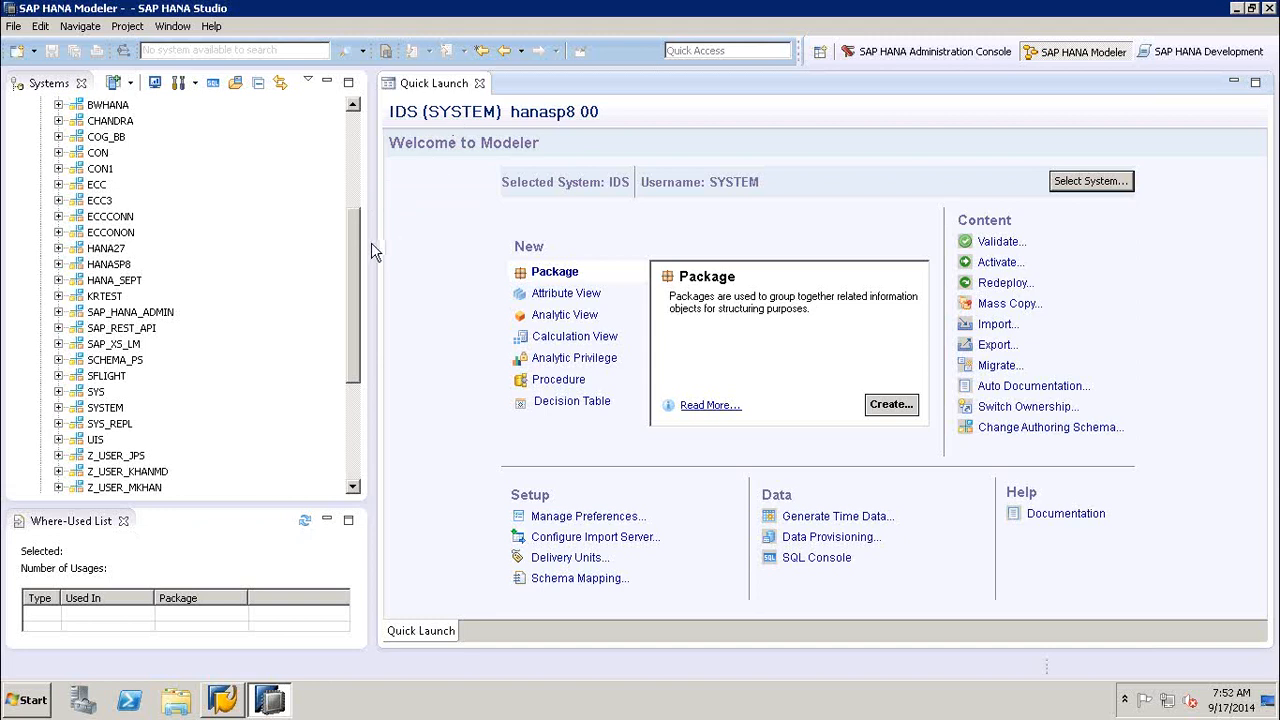
- Narrow the Systems view, collapse the Catalog folder, and select the IDS (SYSTEM) node
left_click_drag(356, 243, 313, 242)
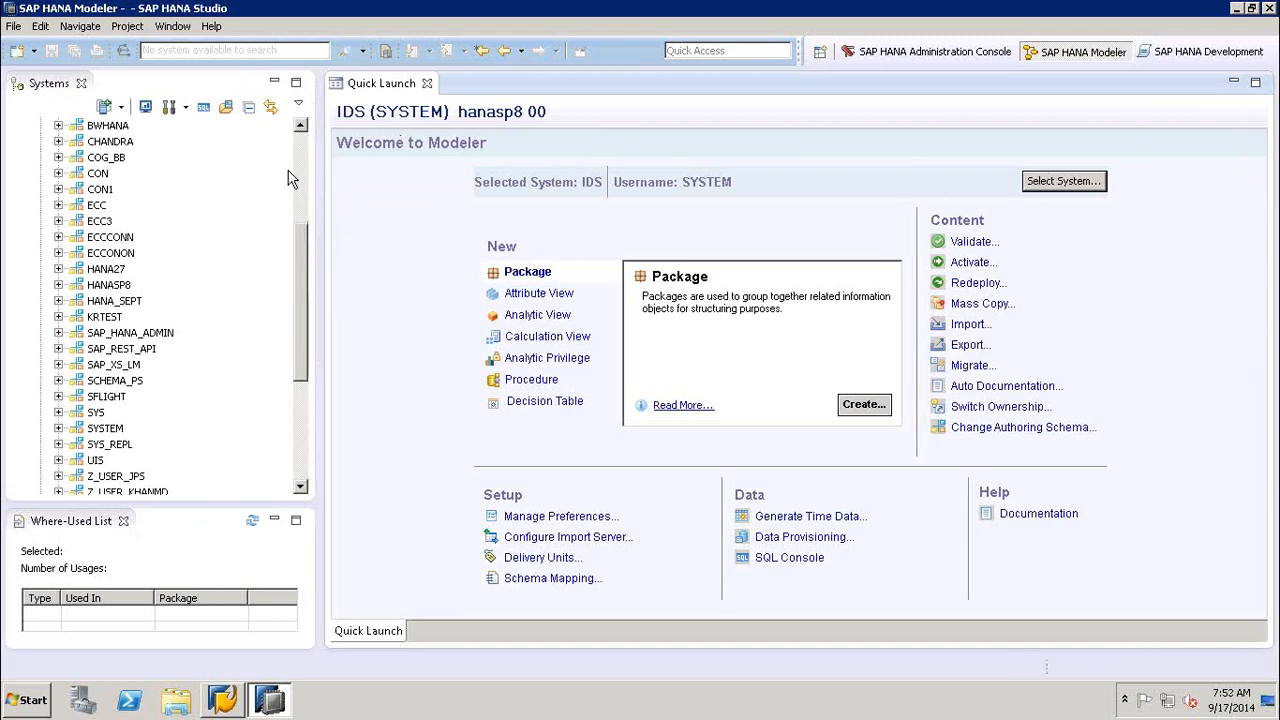
left_click(296, 159)
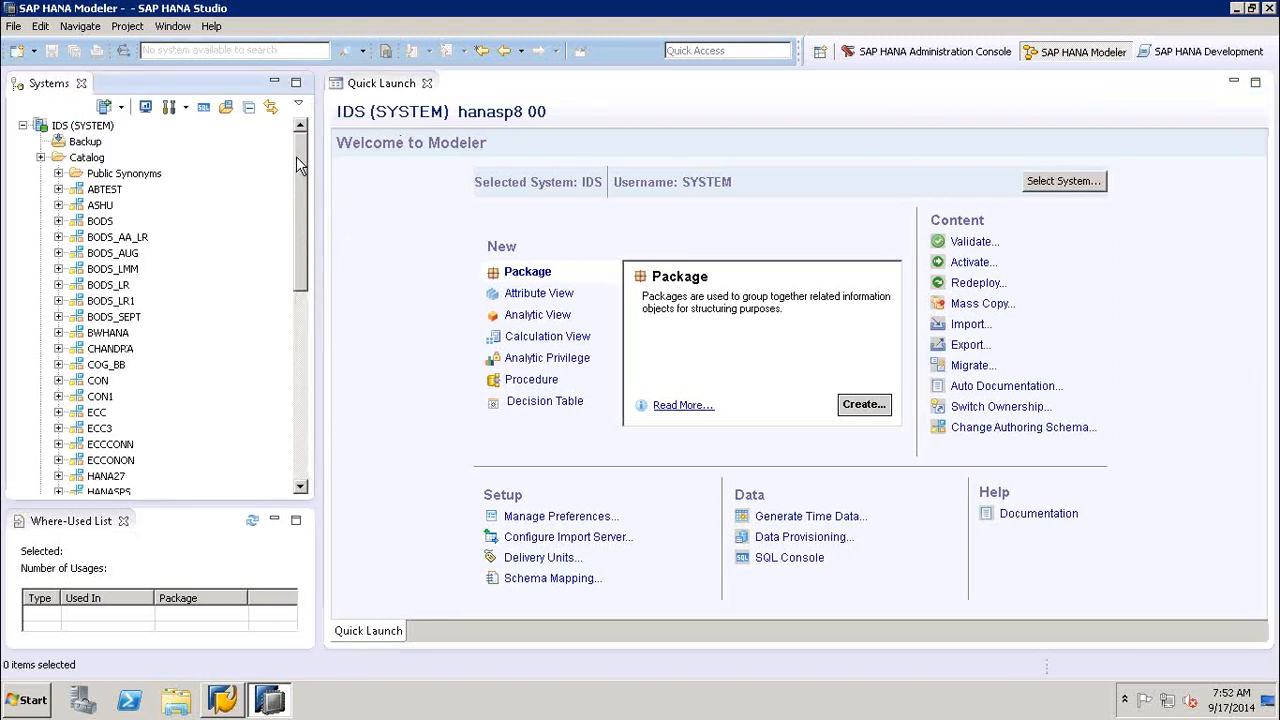
left_click(40, 157)
left_click(70, 128)
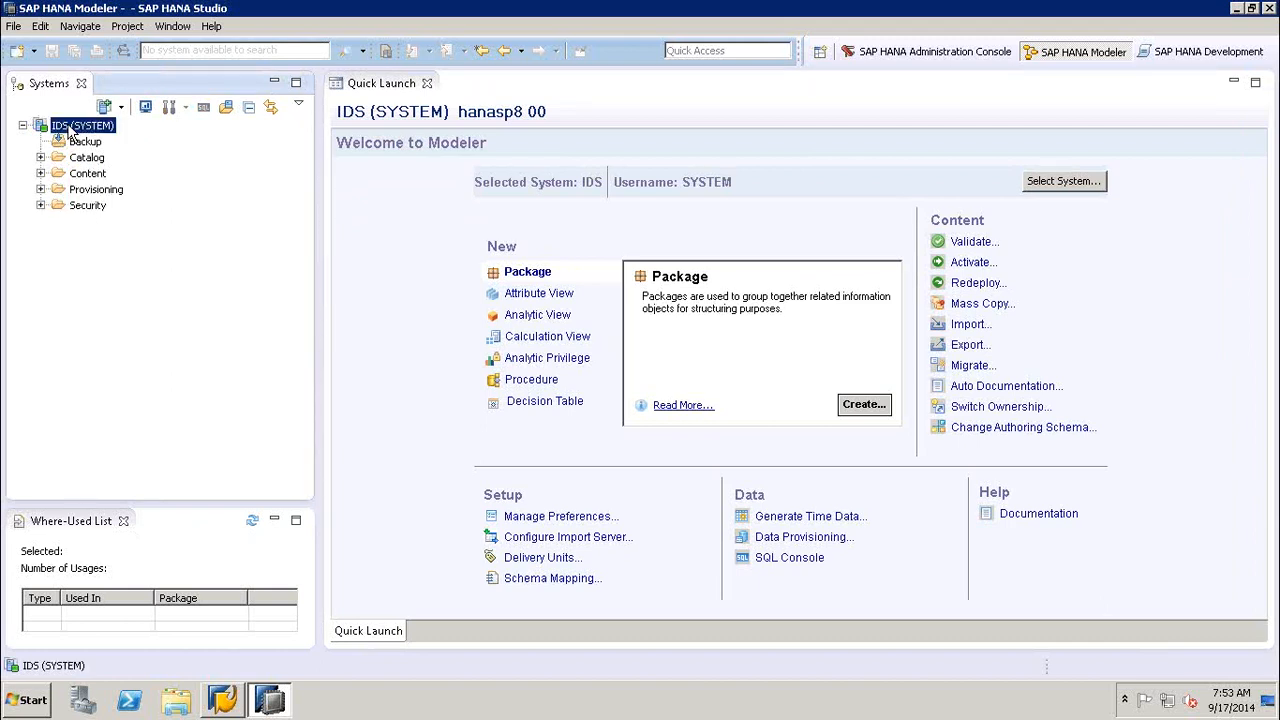
- Refresh the IDS (SYSTEM) node and expand its Catalog folder
right_click(68, 127)
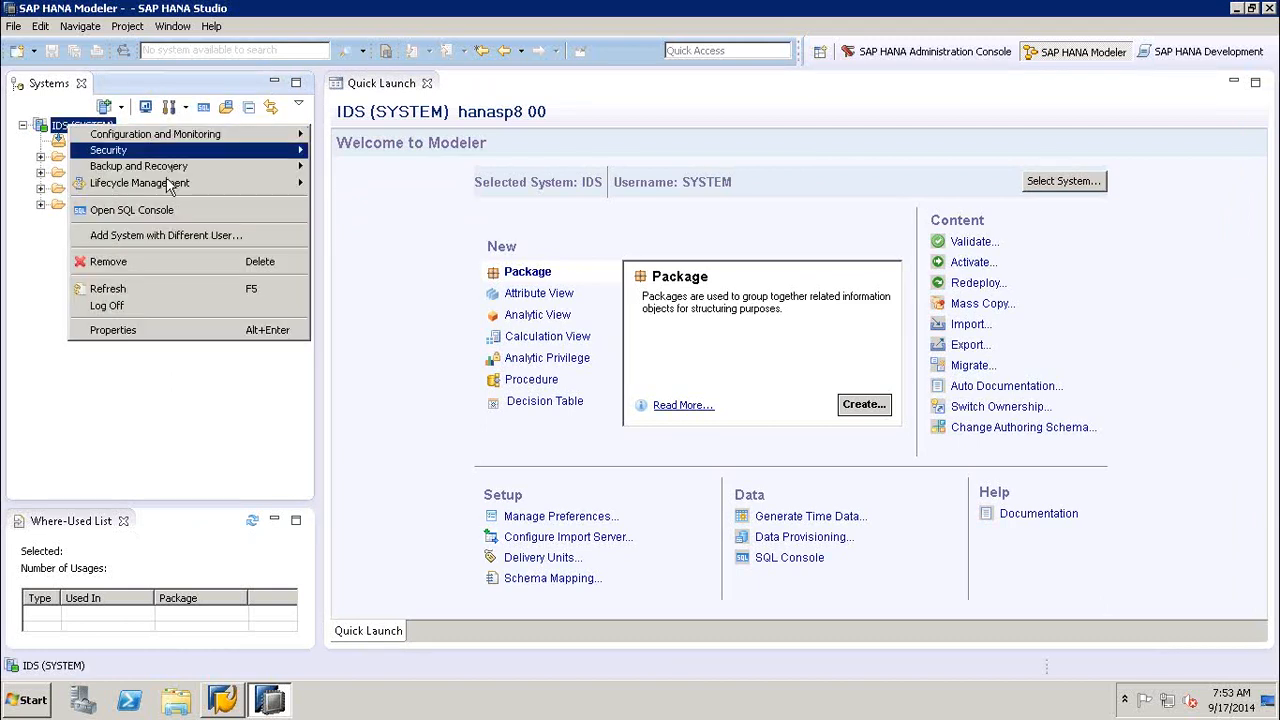
left_click(131, 284)
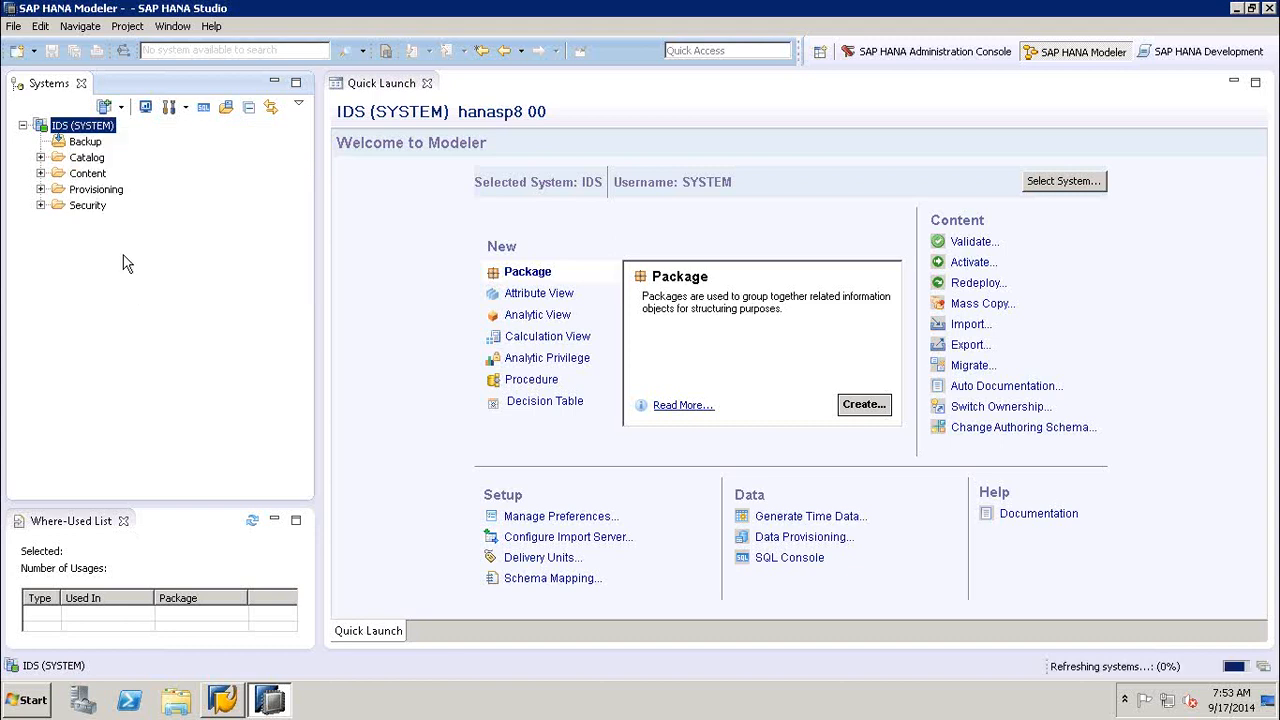
left_click(41, 158)
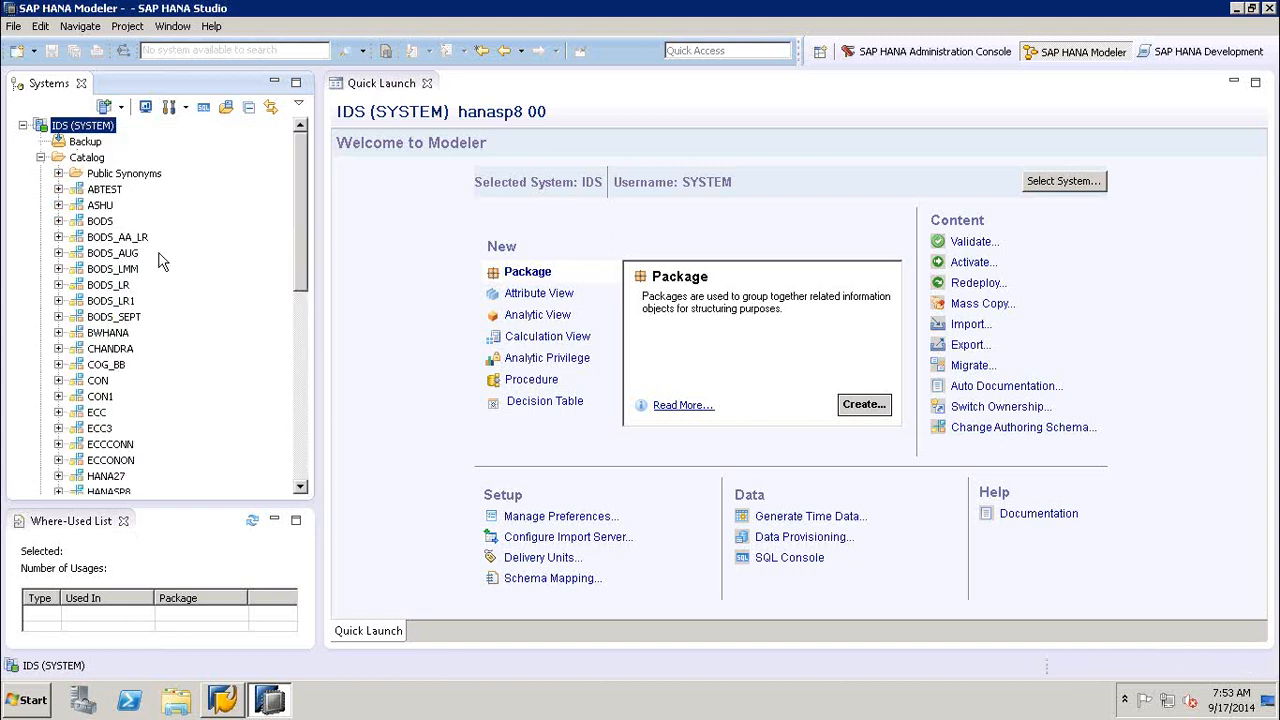
- Find the HANA_SEPT schema in the Catalog, expand its Tables folder, and open the data preview of MARA_CSV
left_click(306, 433)
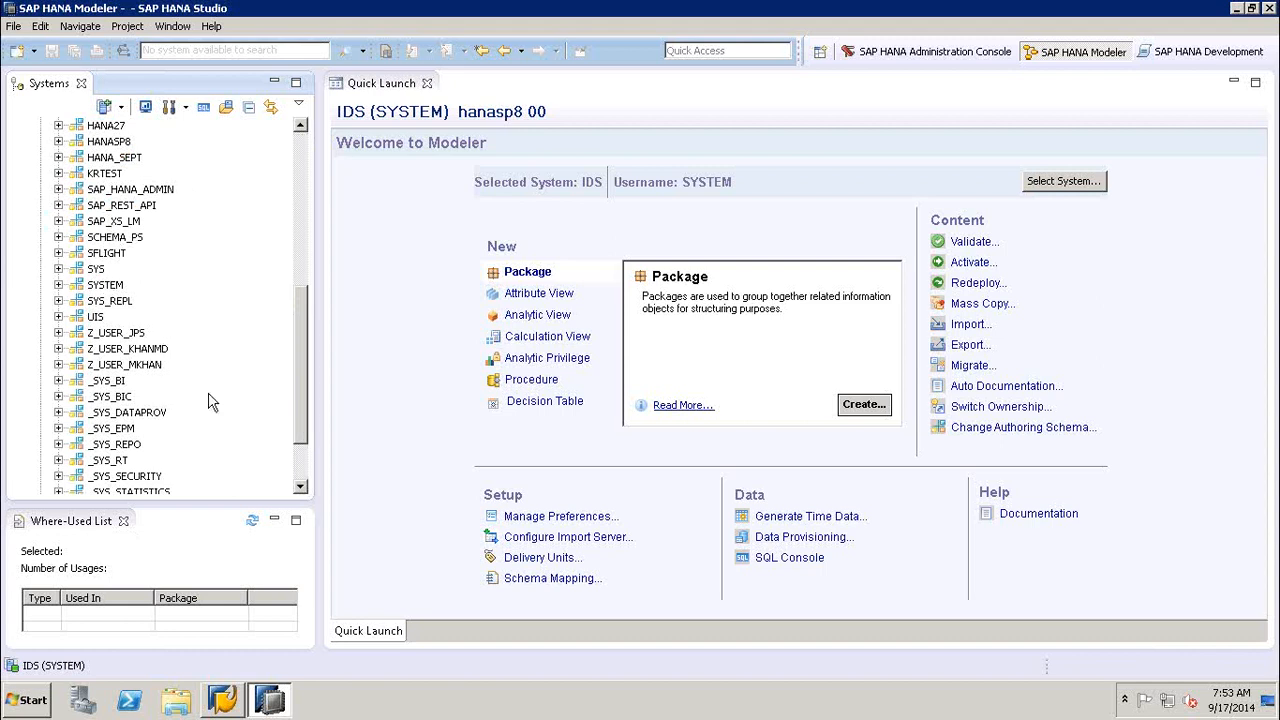
left_click(305, 463)
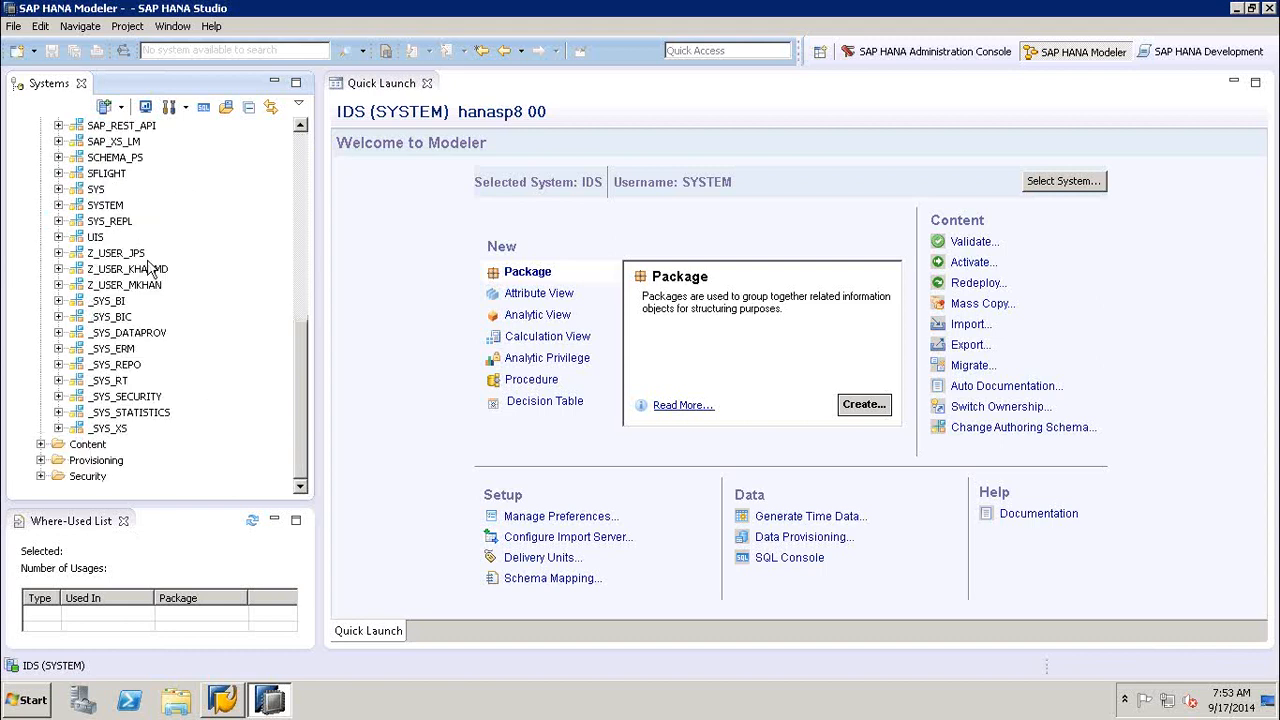
left_click(305, 216)
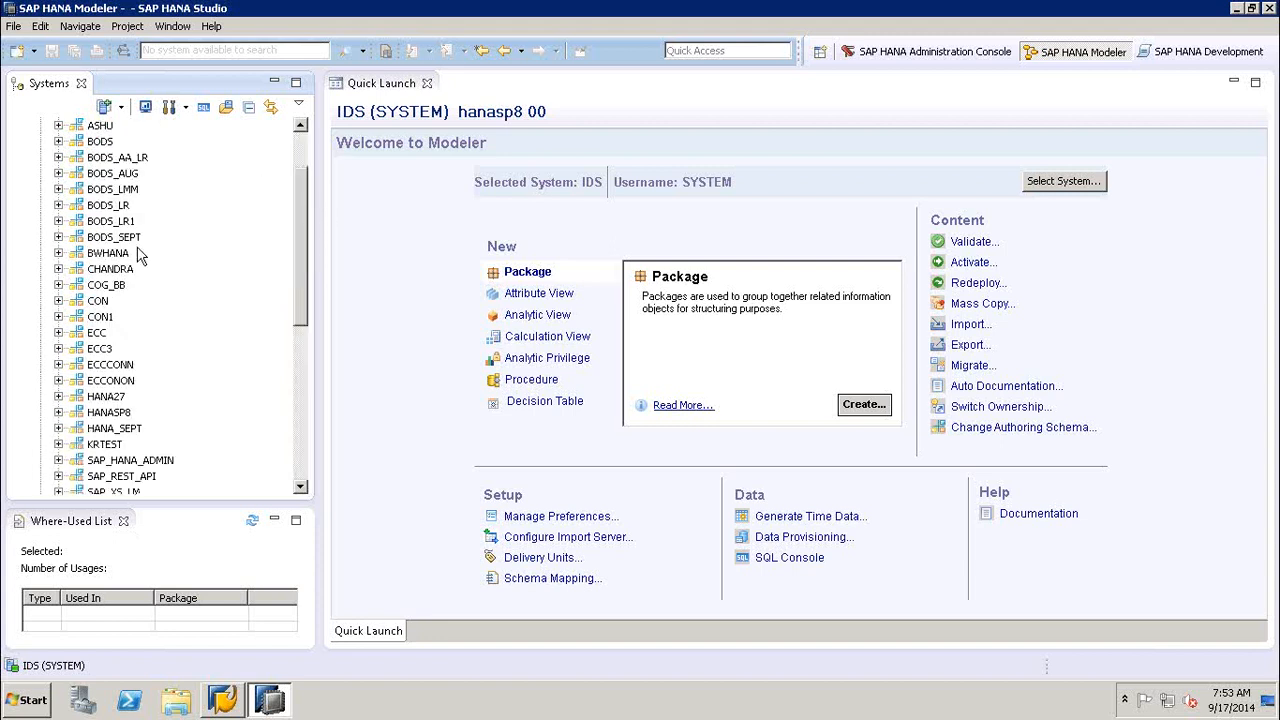
left_click(58, 428)
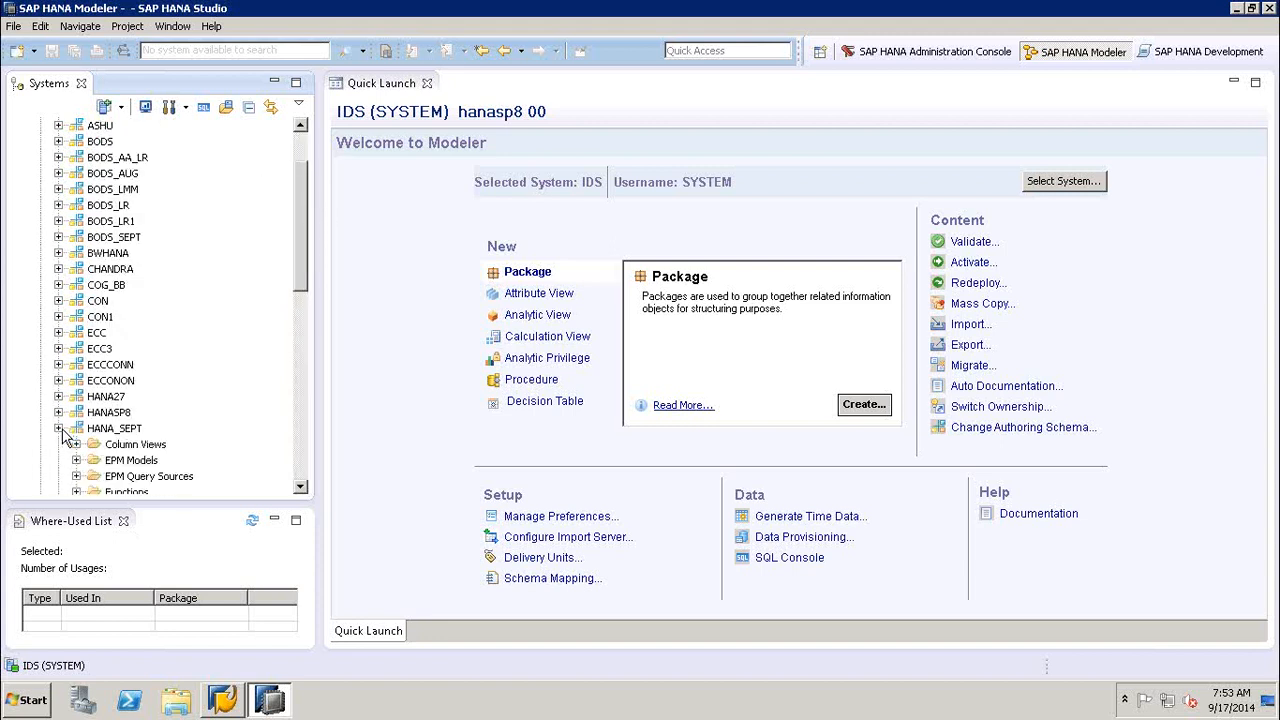
left_click(308, 430)
left_click(77, 221)
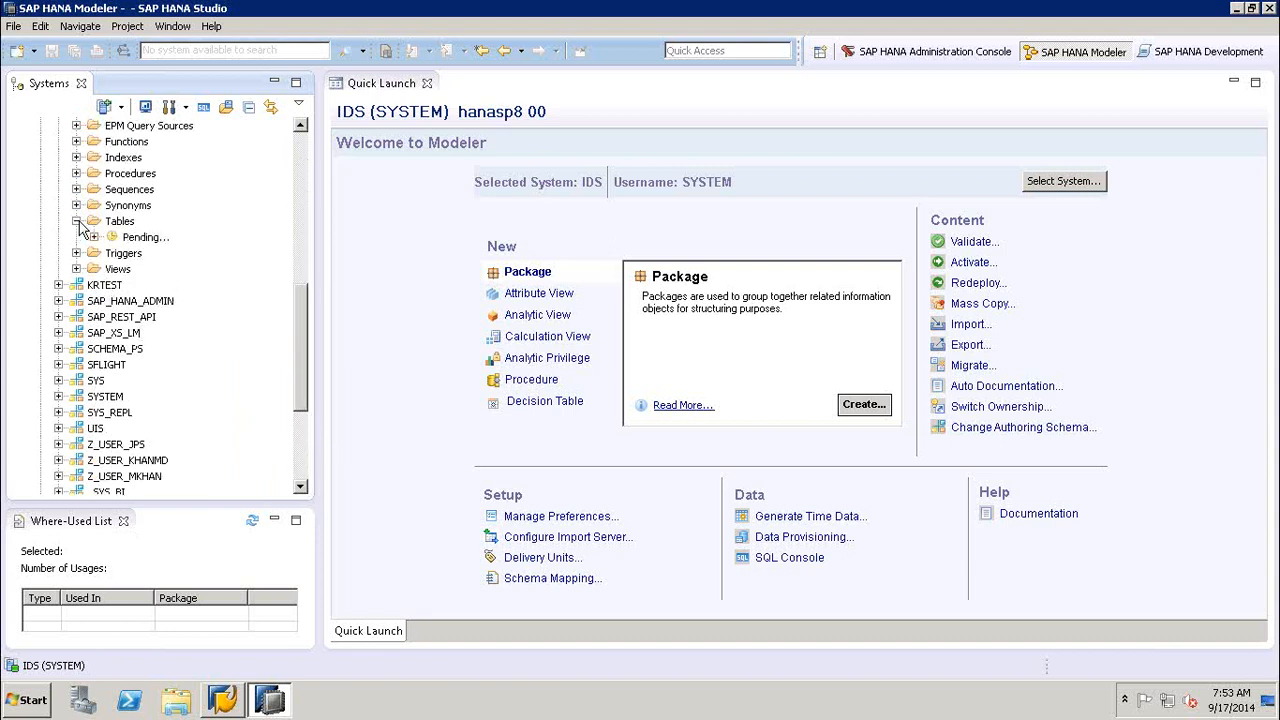
left_click(150, 238)
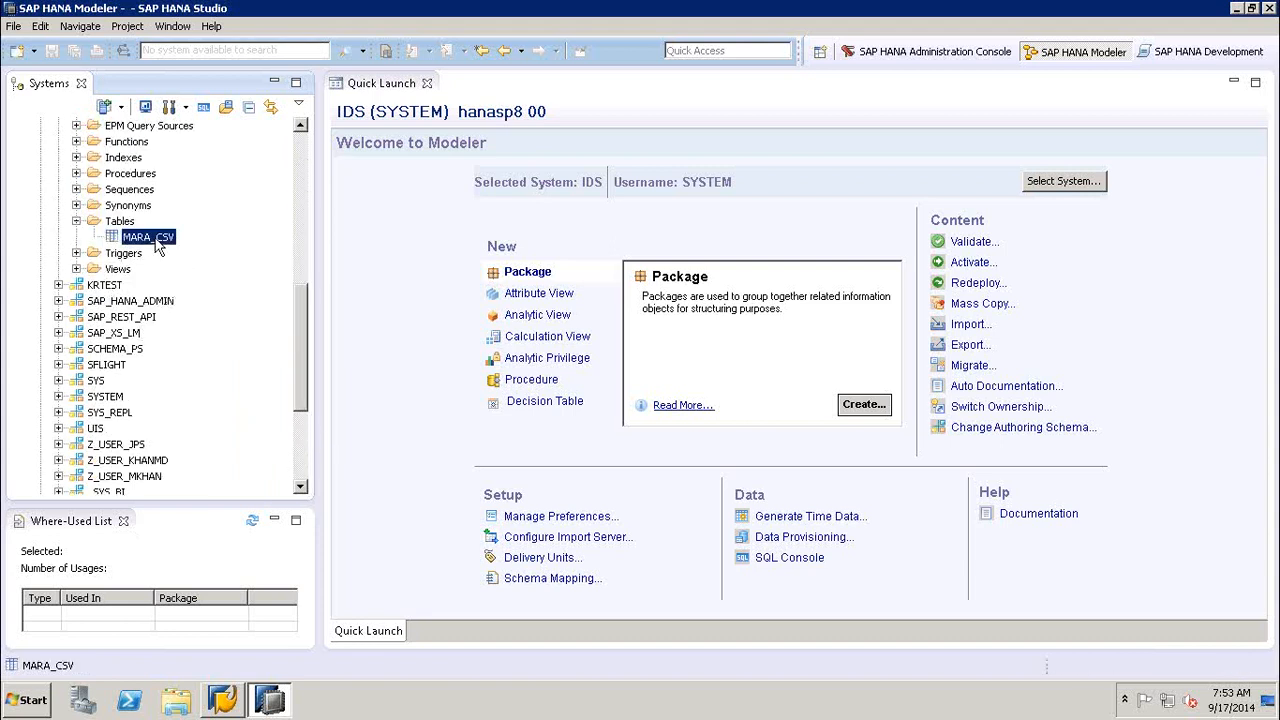
right_click(159, 246)
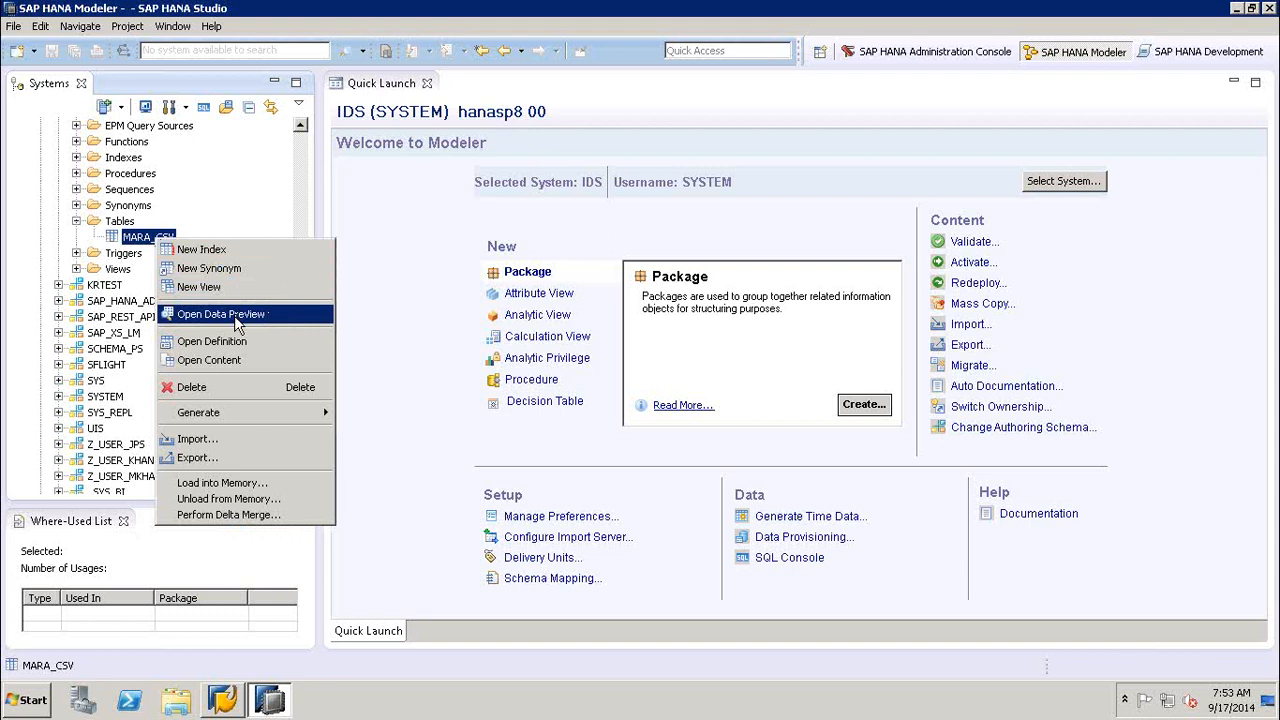
left_click(222, 314)
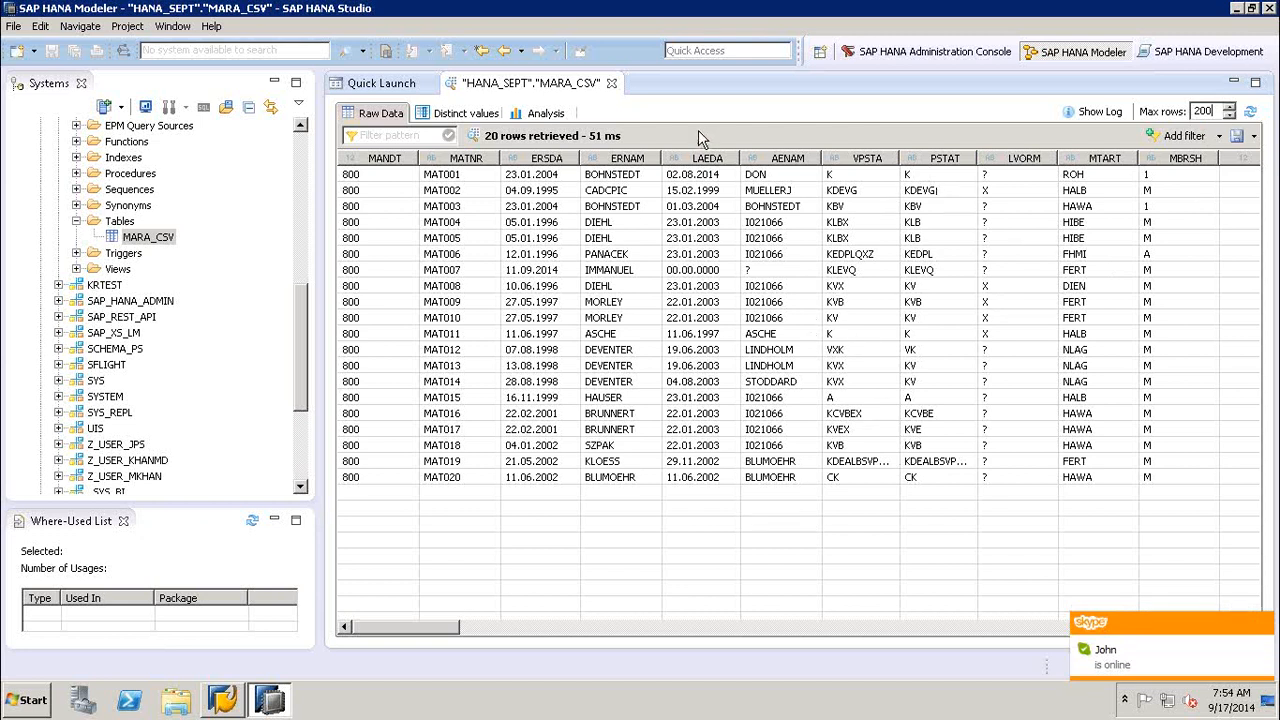
- View the Modeler preferences from the Quick Launch page, close them, and return to the MARA_CSV raw data
left_click(391, 86)
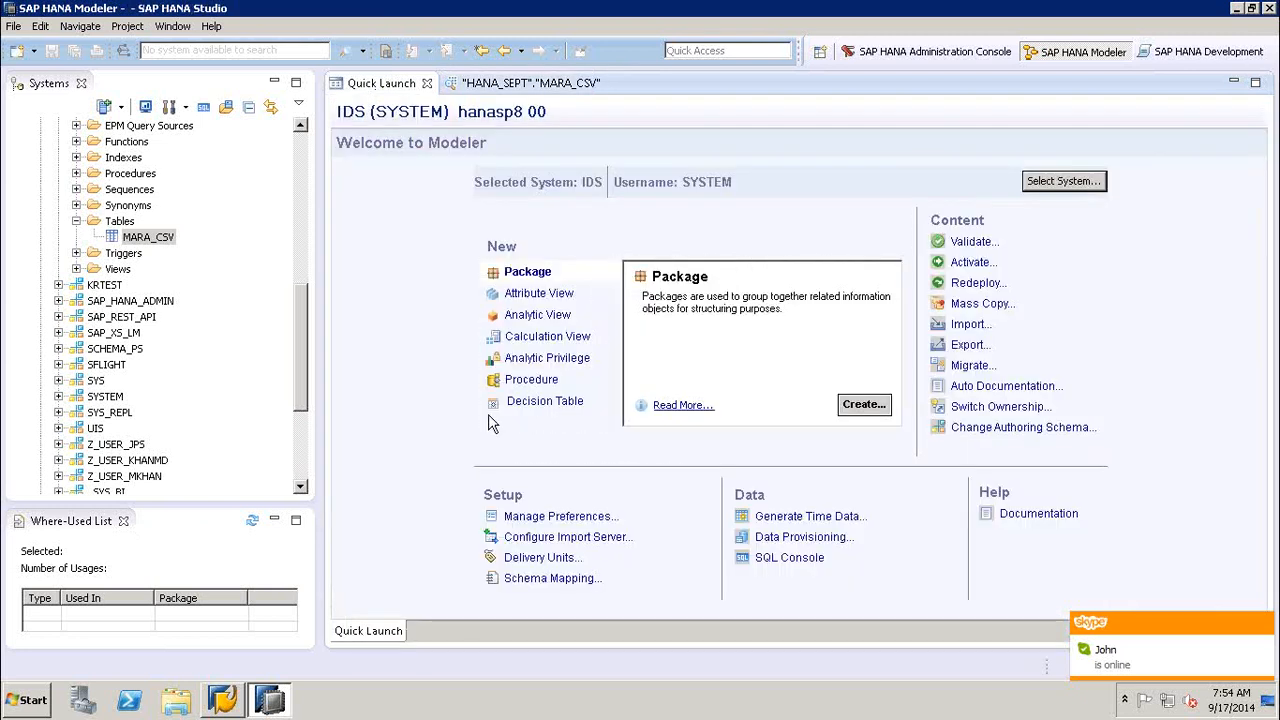
left_click(557, 518)
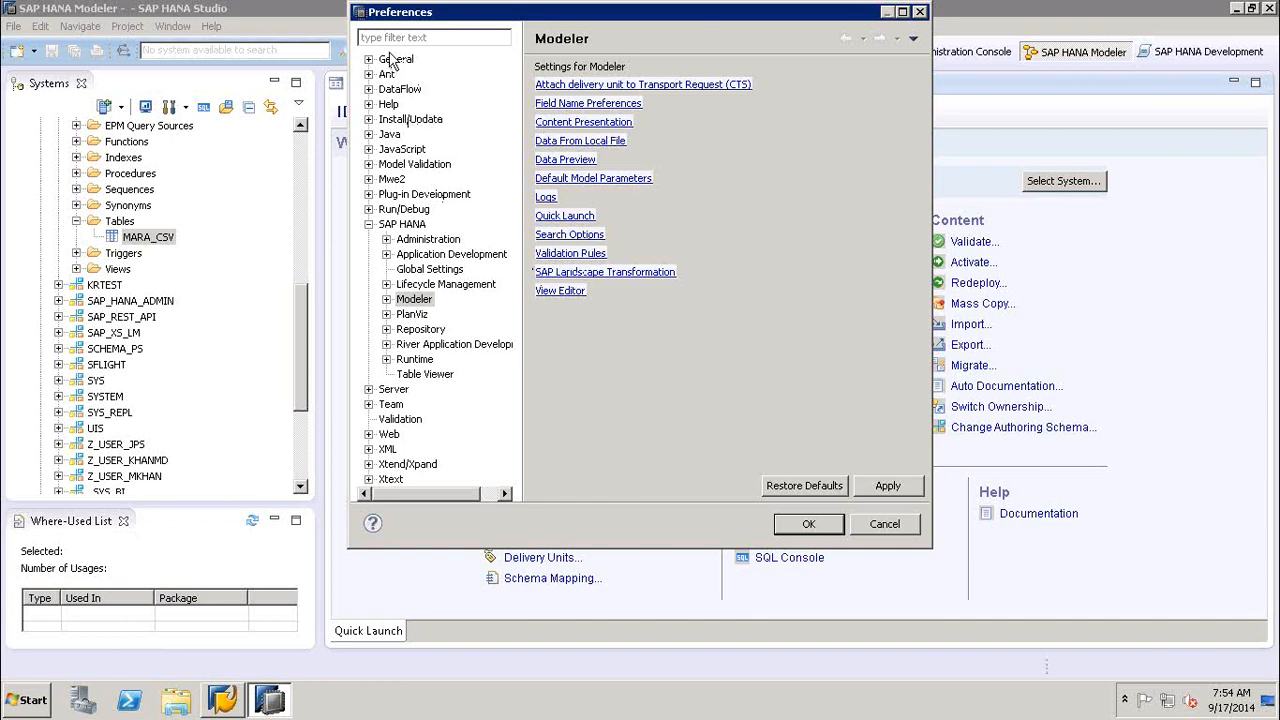
left_click(920, 13)
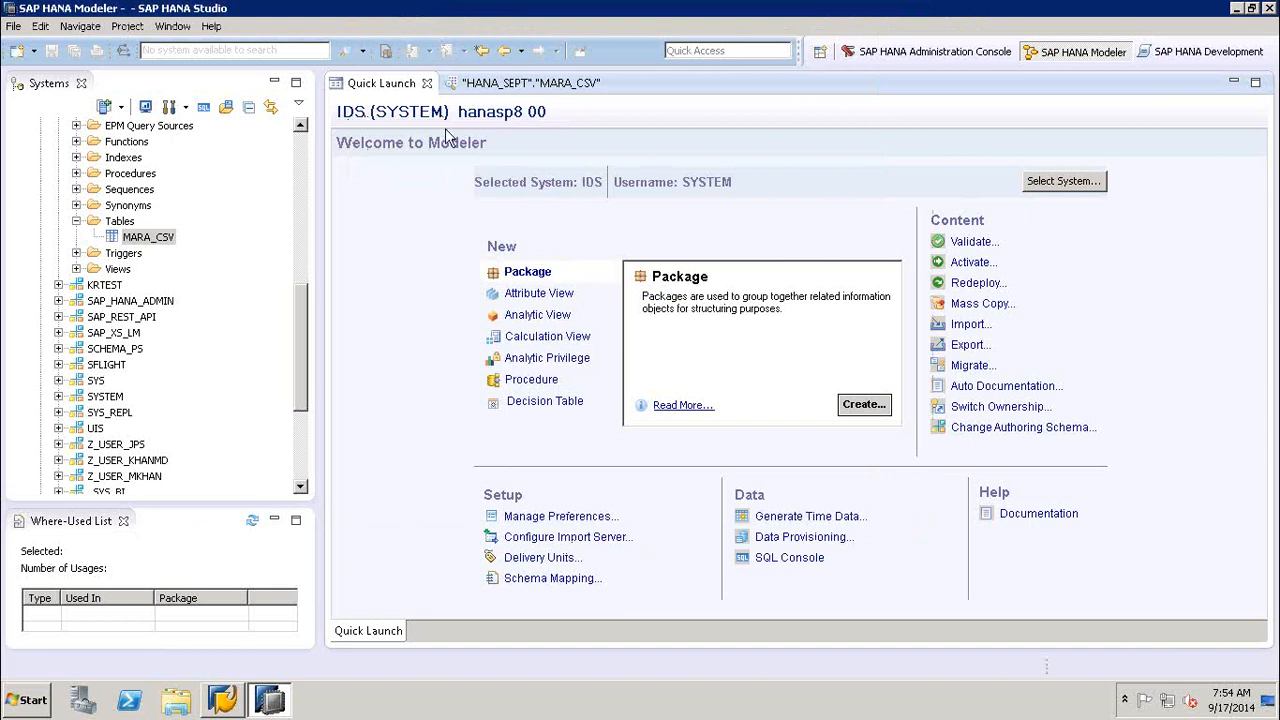
left_click(520, 90)
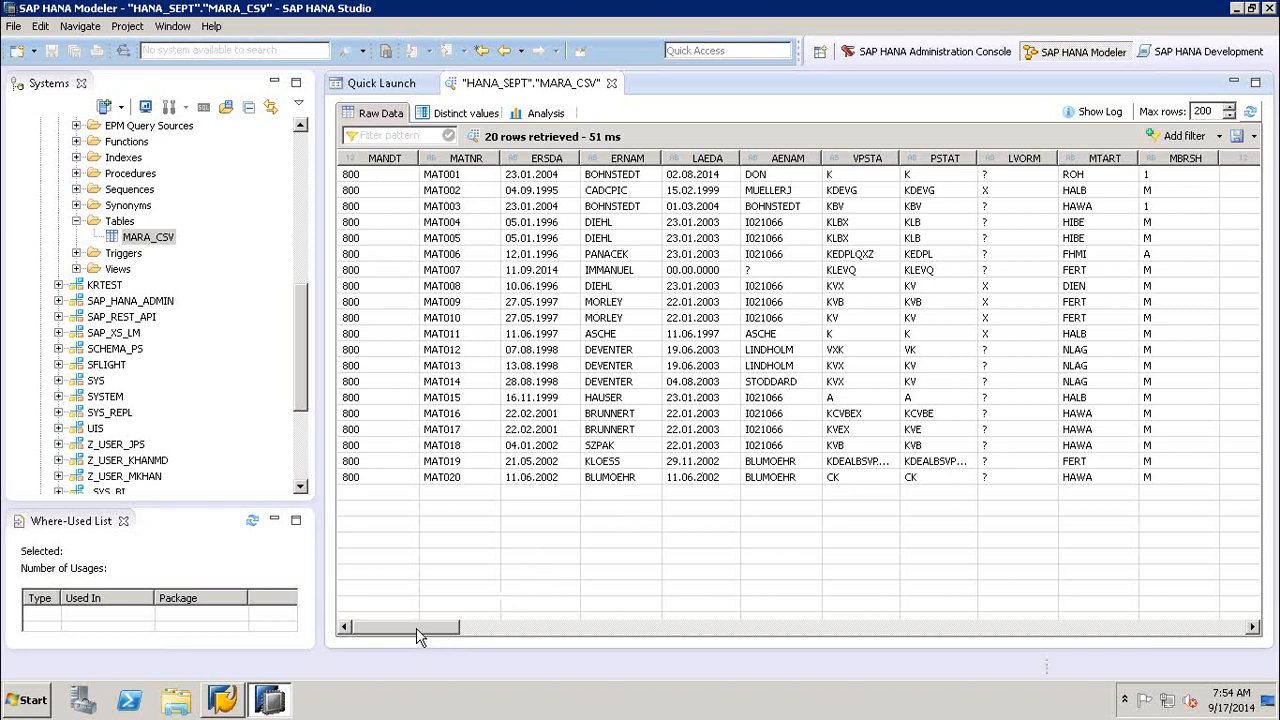
left_click_drag(440, 637, 378, 636)
- Examine the distinct values of the MATNR, ERNAM, AENAM and MTART columns and compare them with the raw data
left_click(462, 115)
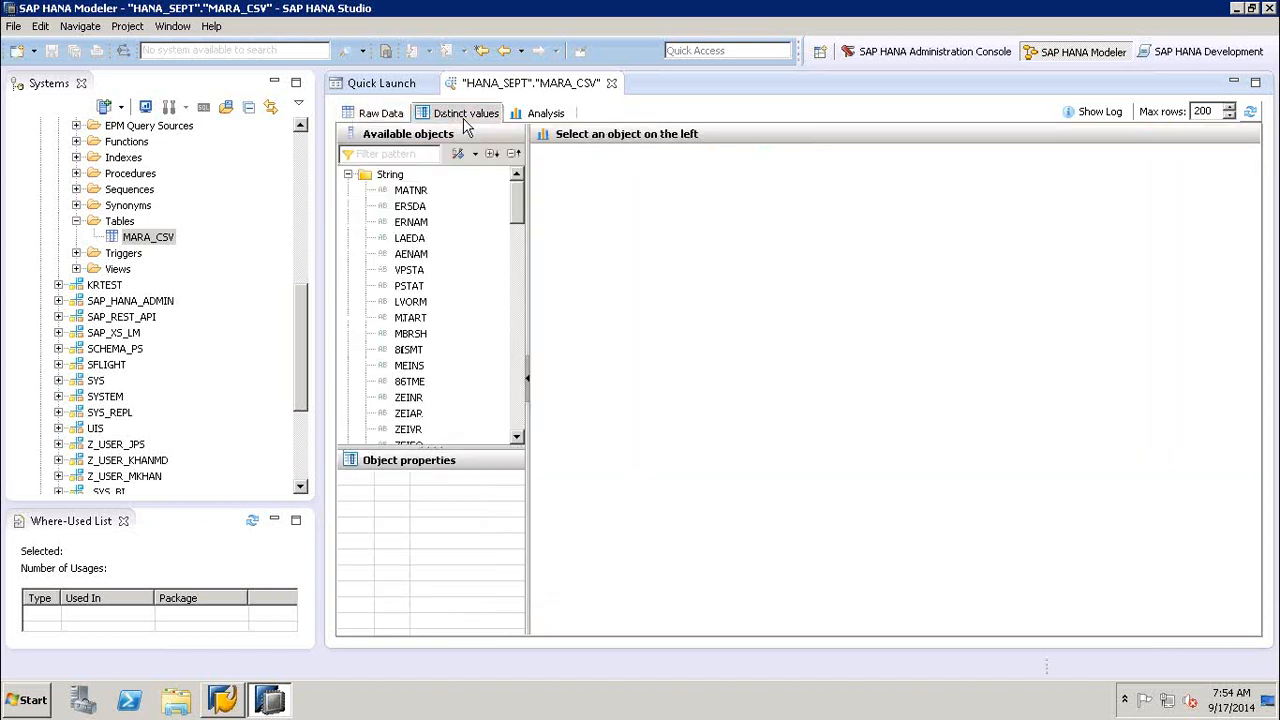
left_click(409, 193)
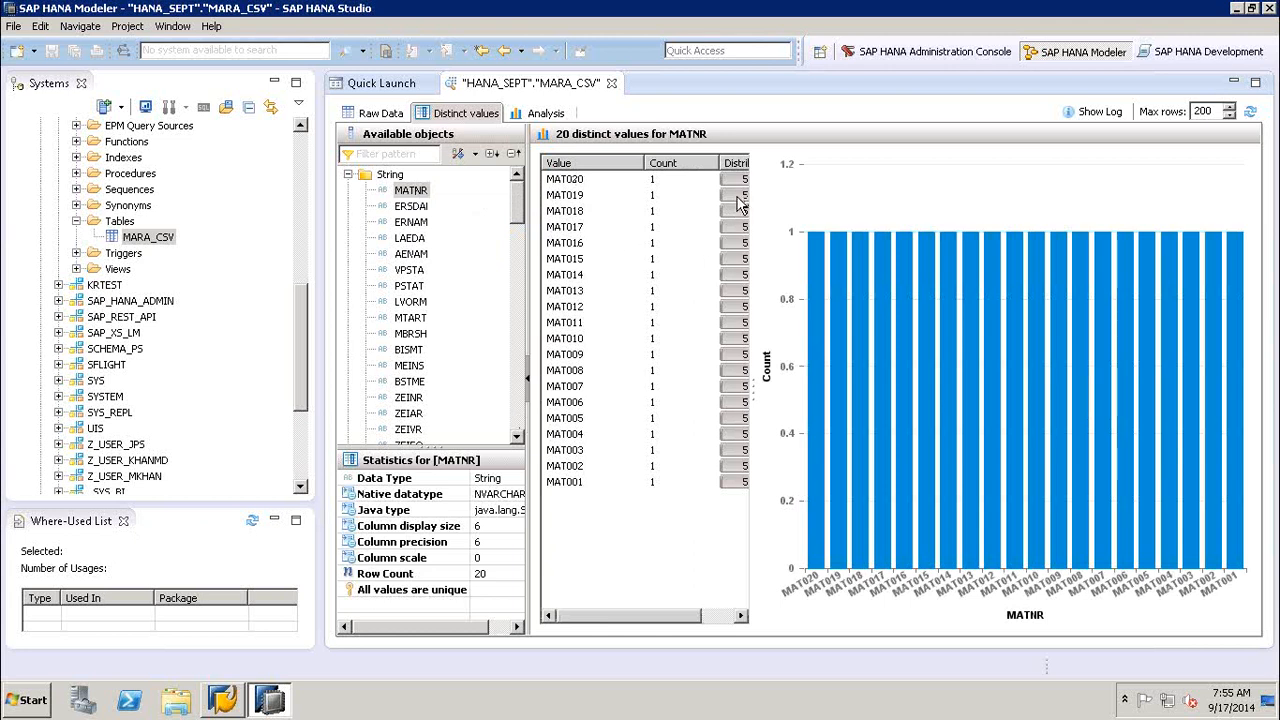
left_click(411, 222)
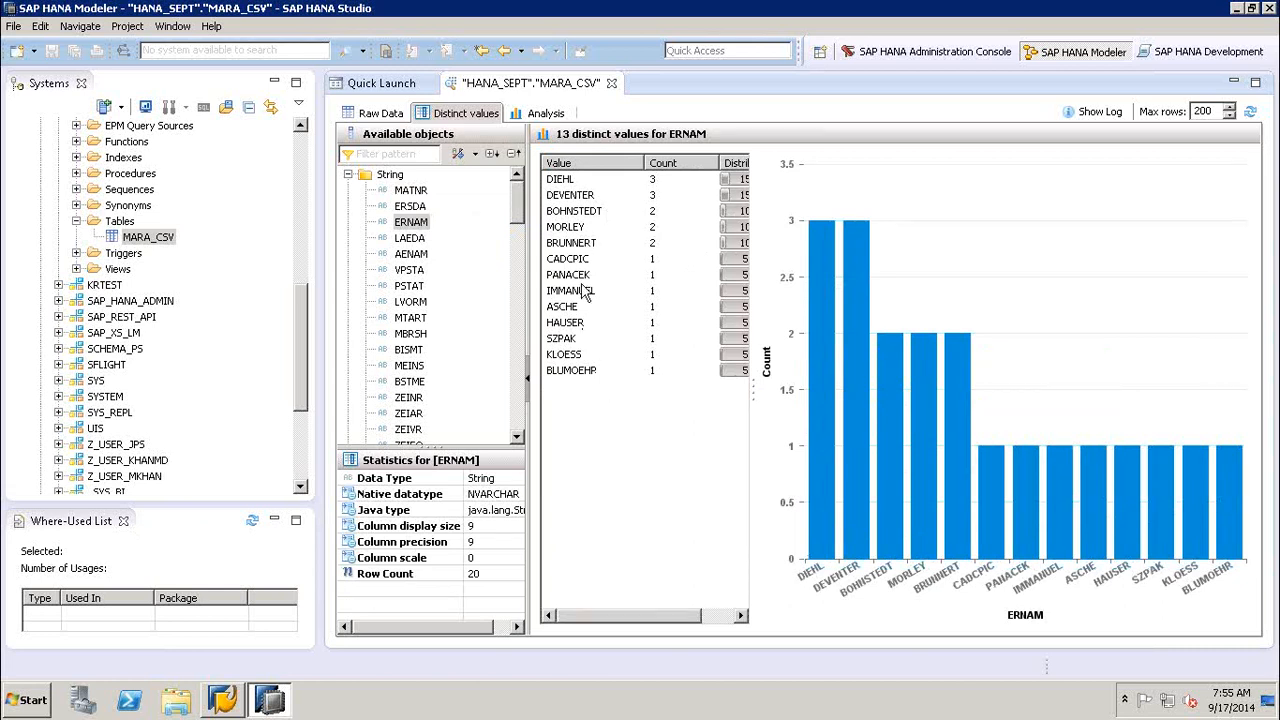
left_click(411, 254)
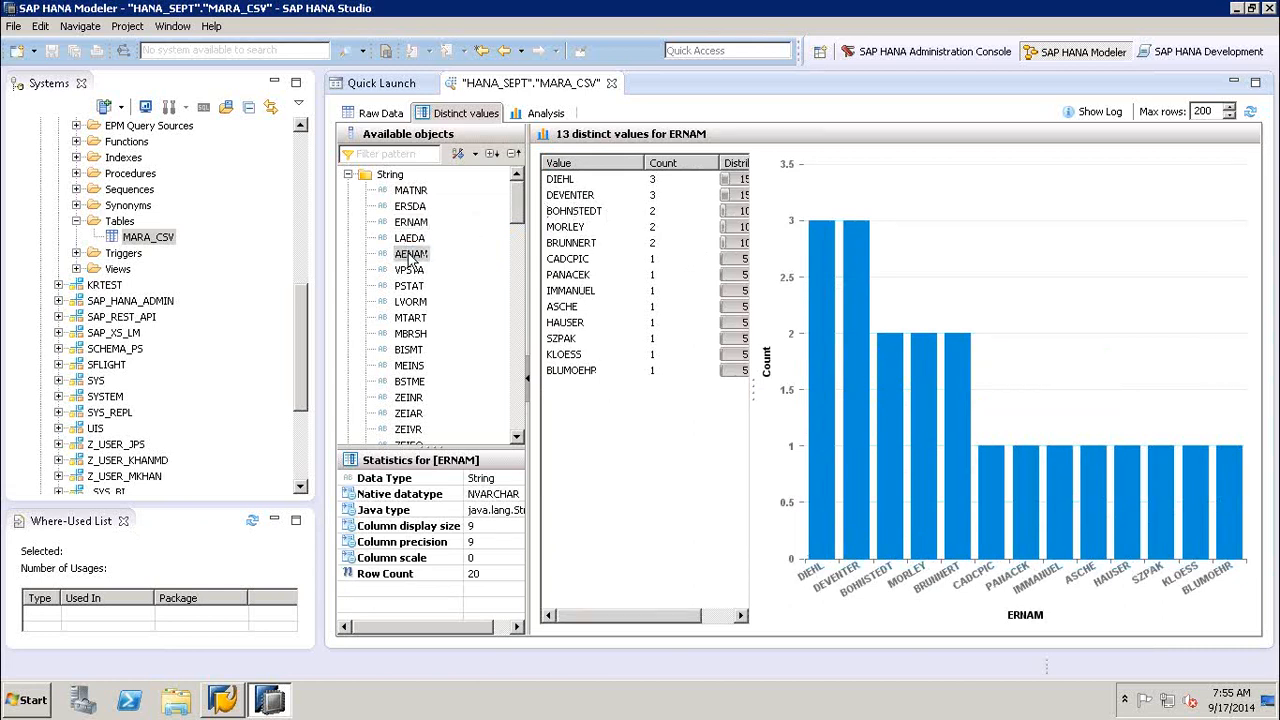
left_click(412, 318)
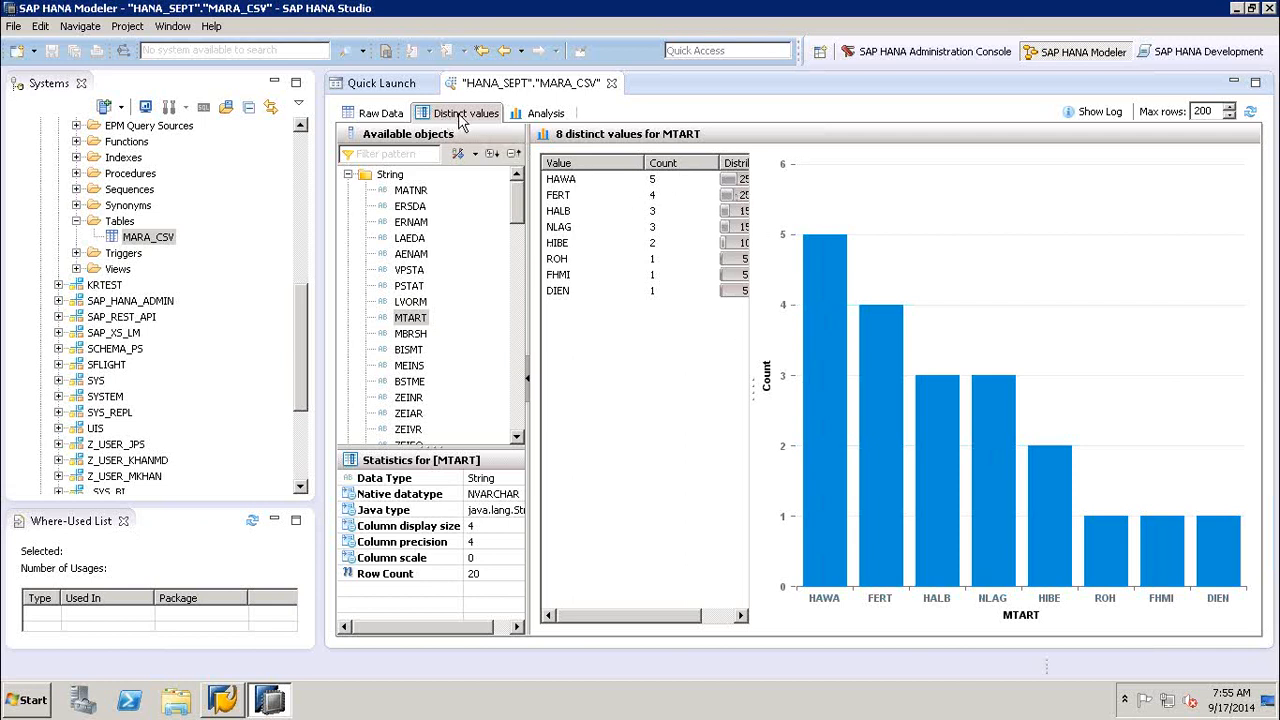
left_click(392, 113)
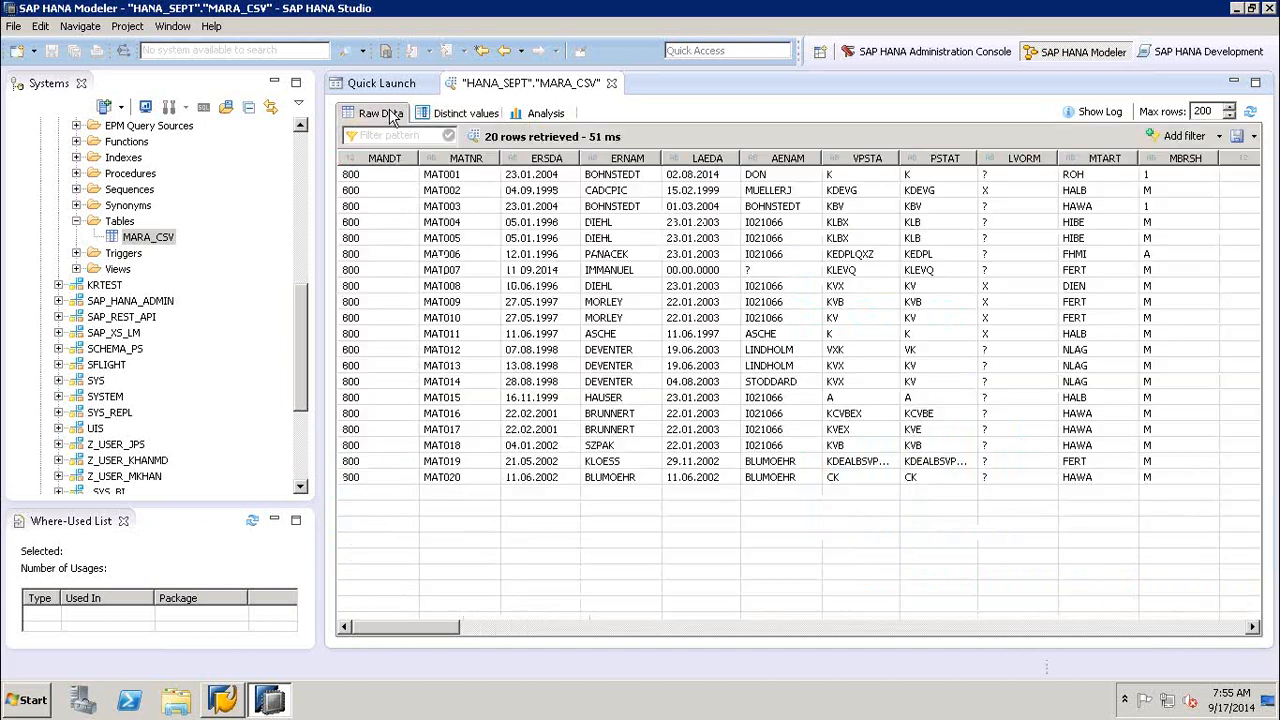
left_click(478, 113)
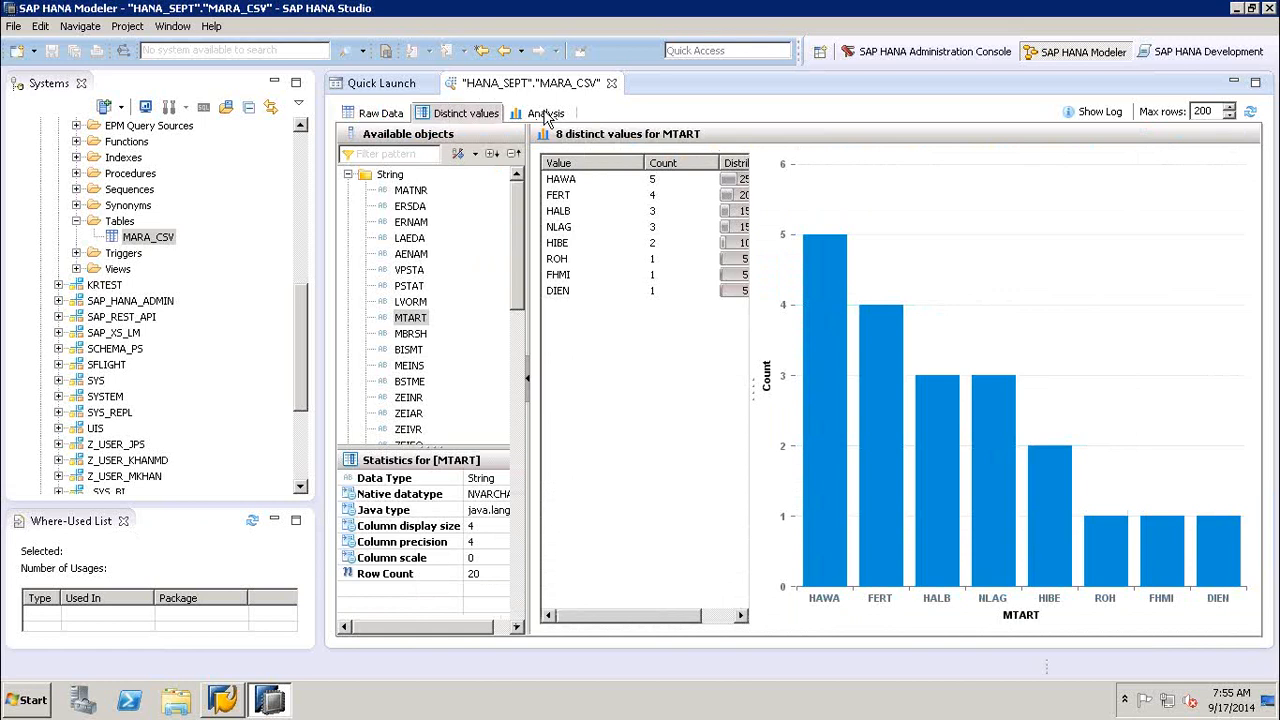
- Open the Analysis view of MARA_CSV, place MATNR and ERNAM on the labels axis, and look for a values column
left_click(546, 115)
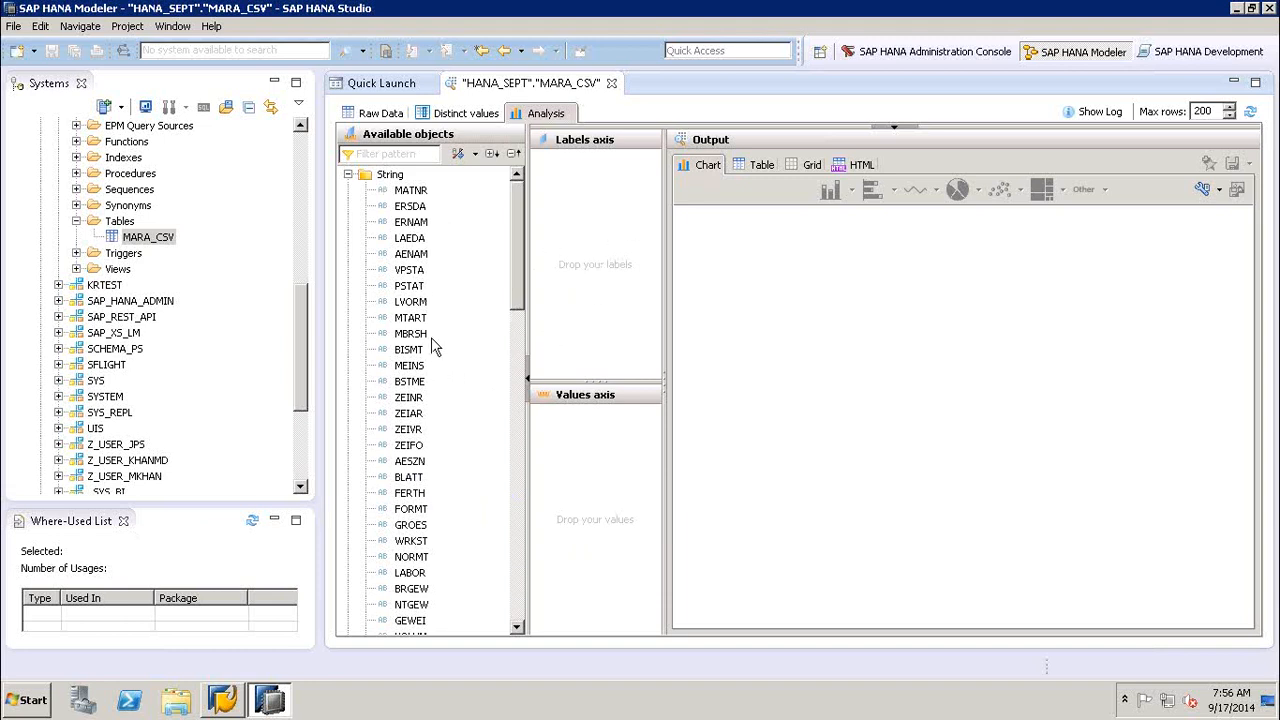
left_click(415, 192)
left_click_drag(478, 213, 566, 230)
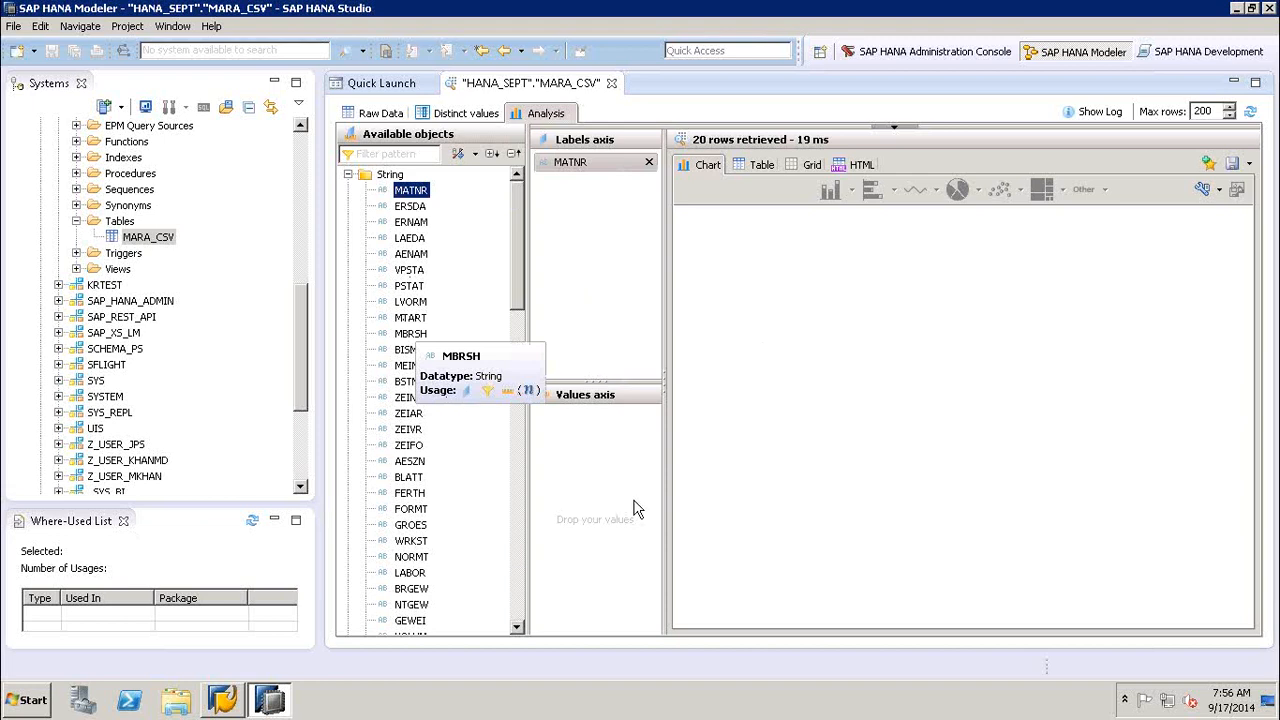
left_click_drag(411, 222, 602, 290)
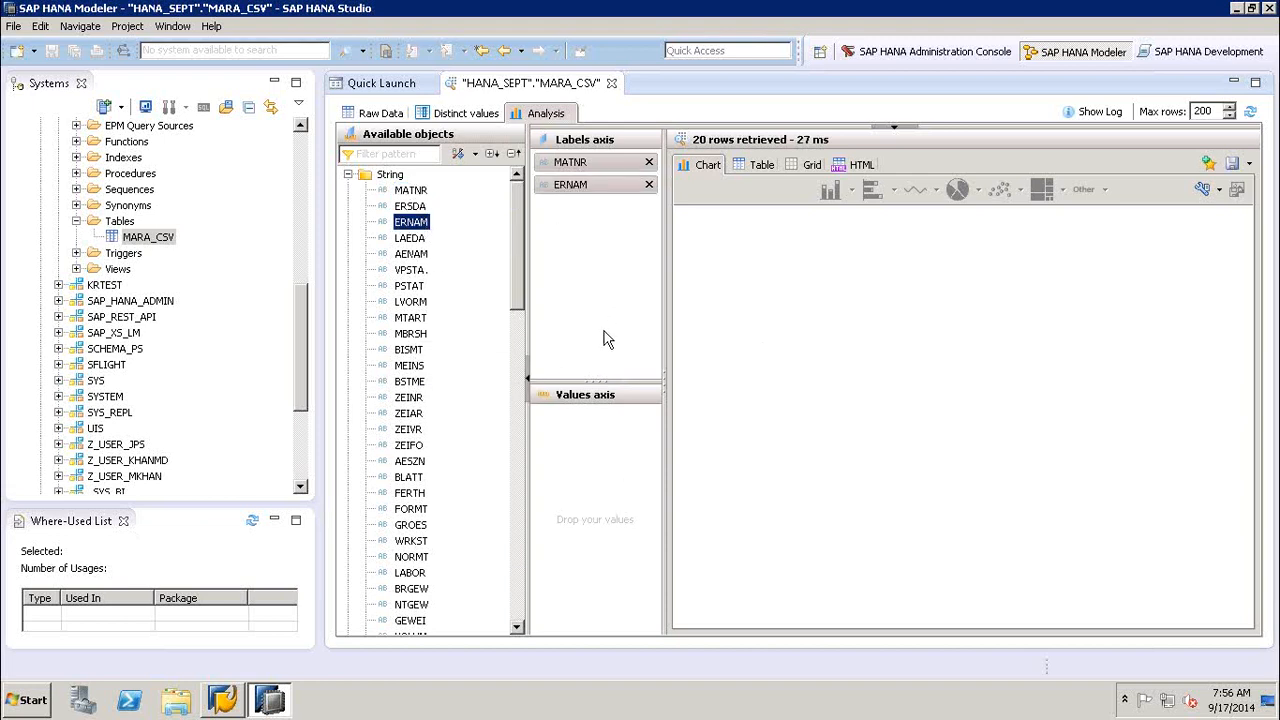
left_click(602, 491)
left_click(521, 482)
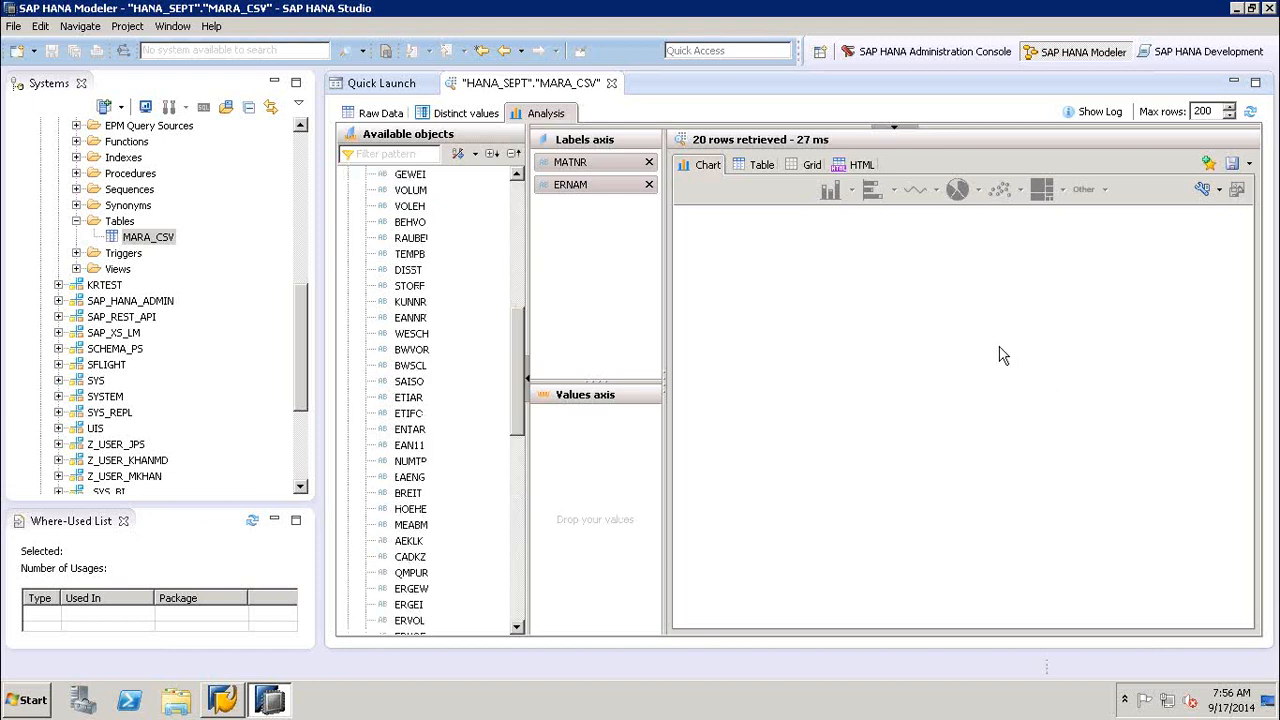
- Remove ERNAM and MATNR from the labels axis and close the MARA_CSV data preview
left_click(649, 185)
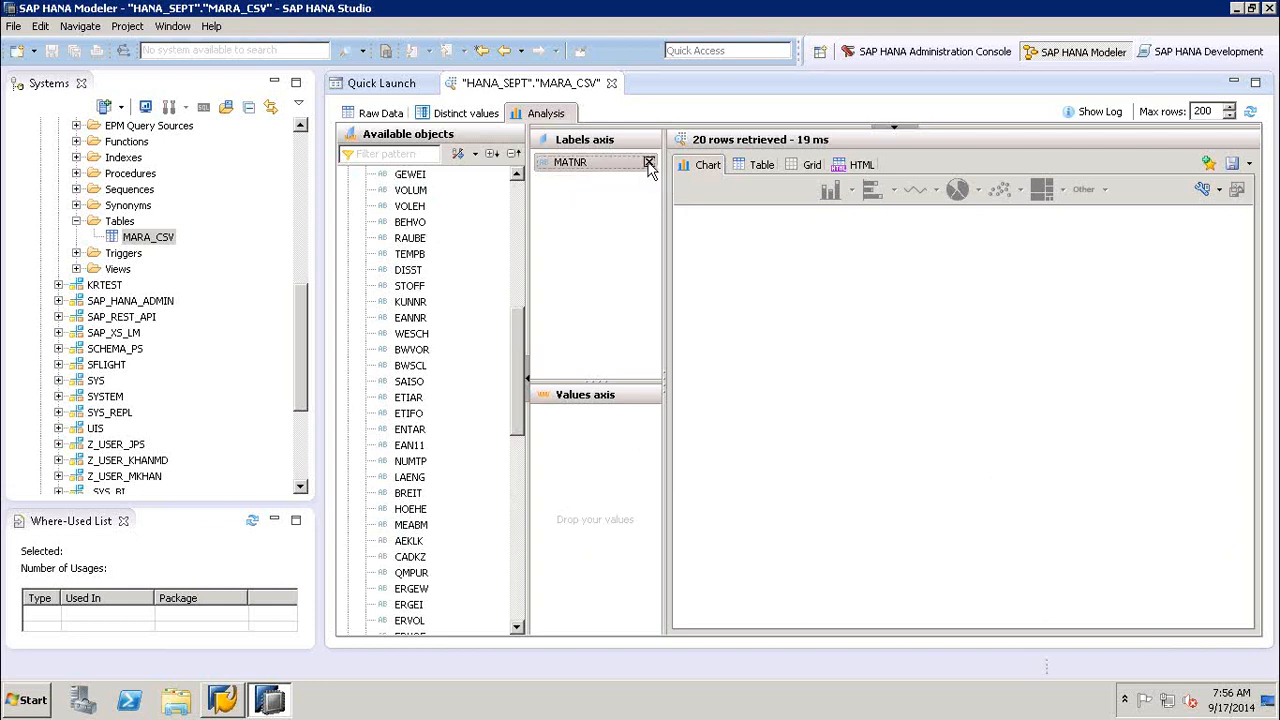
left_click(649, 163)
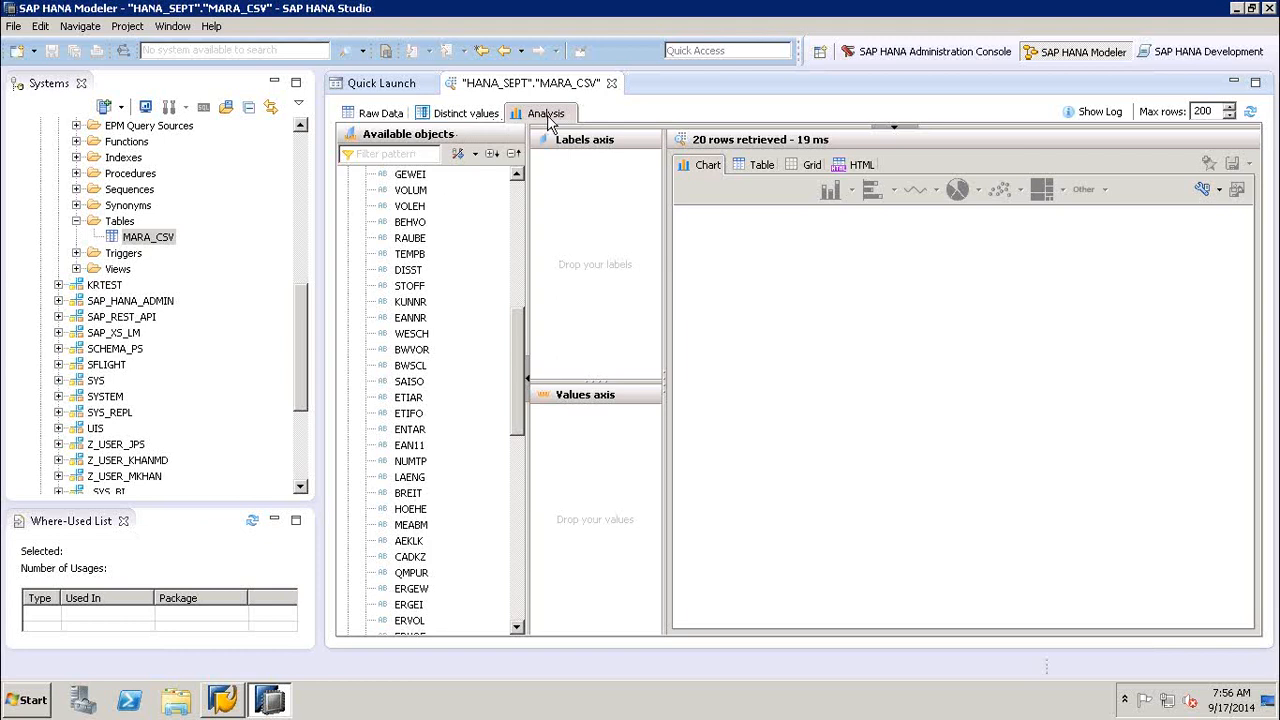
left_click(612, 83)
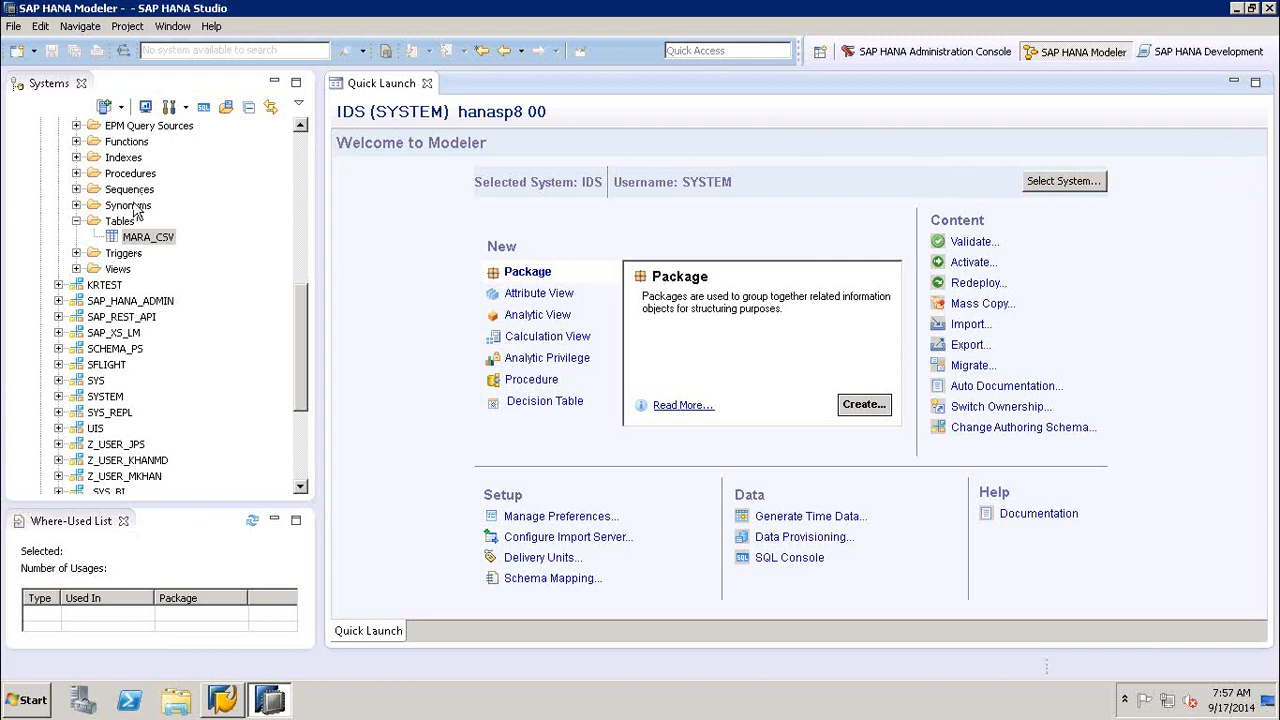
- Collapse the Tables folder of HANA_SEPT and the Catalog folder in the Systems tree
left_click(77, 221)
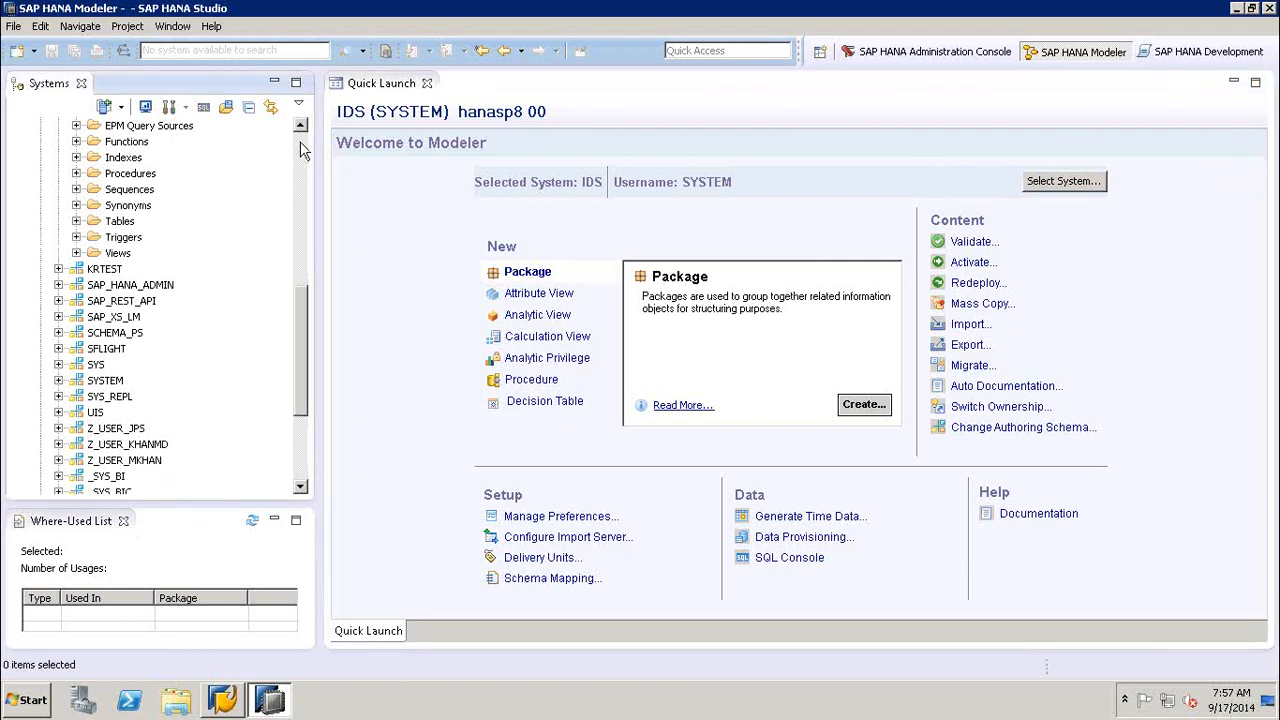
scroll(62, 172, "up", 10)
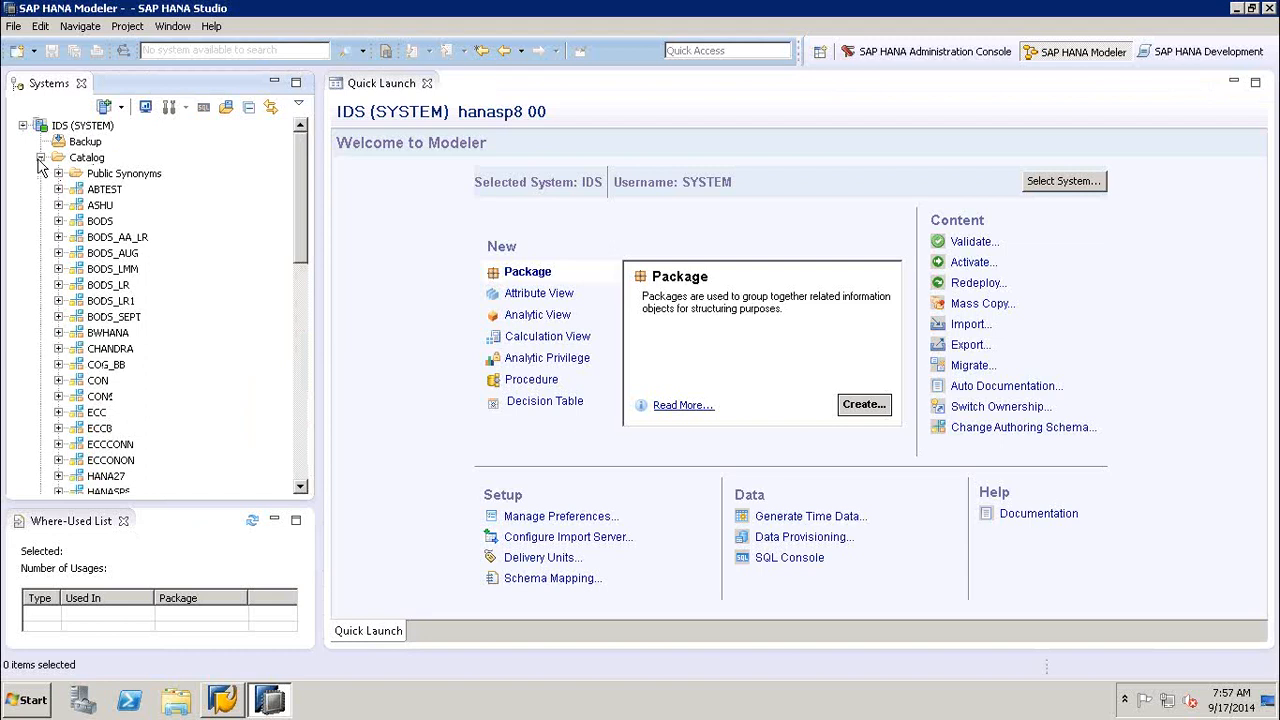
left_click(40, 160)
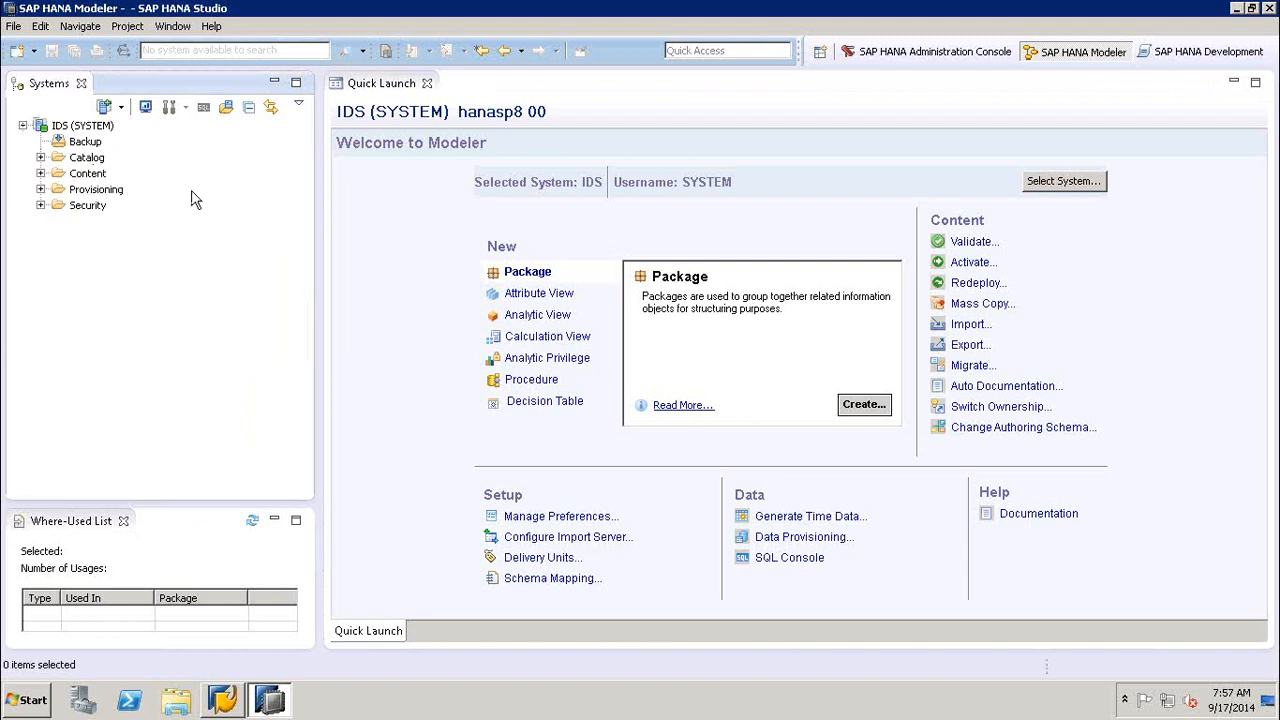
- Locate and select the HANA_SEPT schema in the reopened Catalog, and collapse the Catalog folder again
left_click(40, 160)
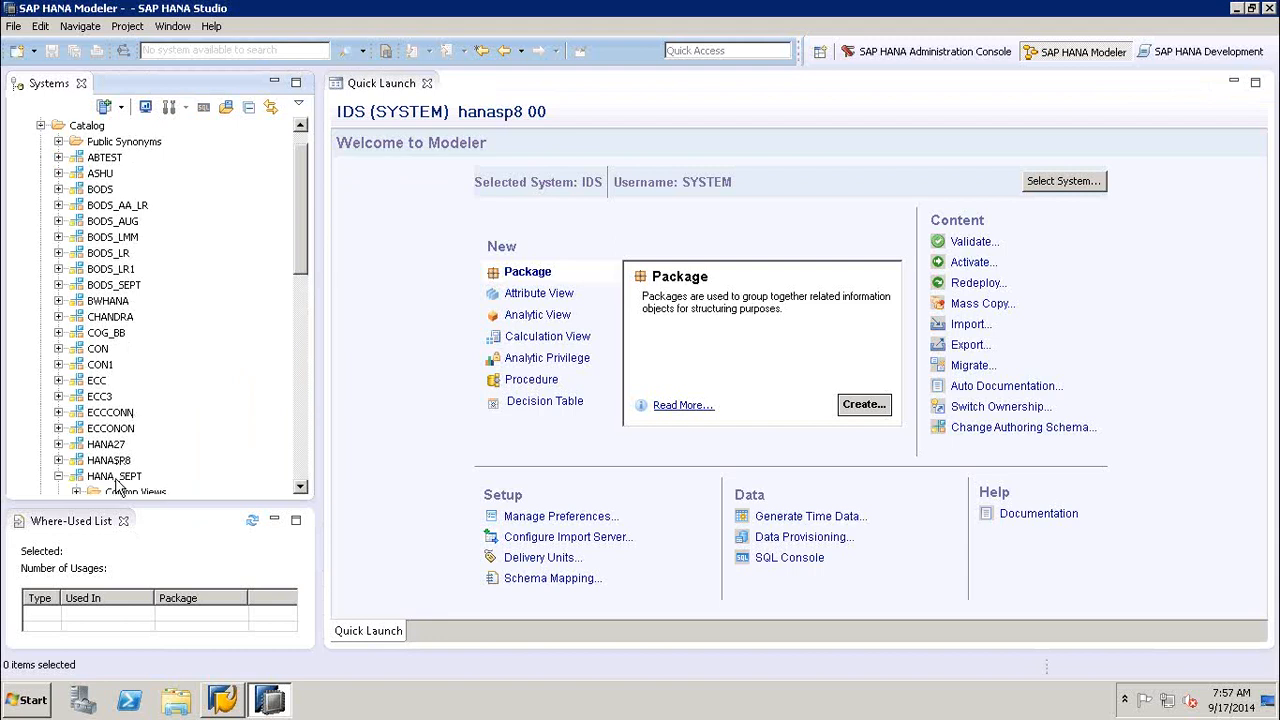
left_click(116, 478)
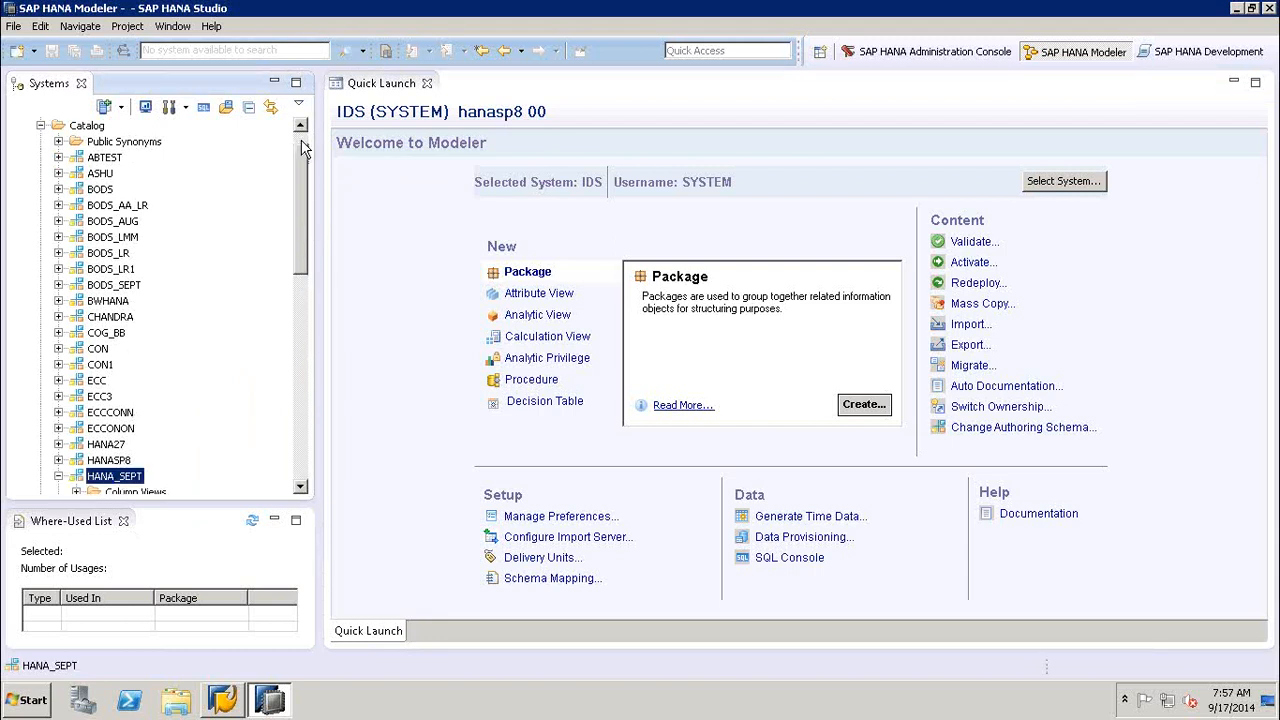
scroll(181, 153, "up", 1)
left_click(40, 157)
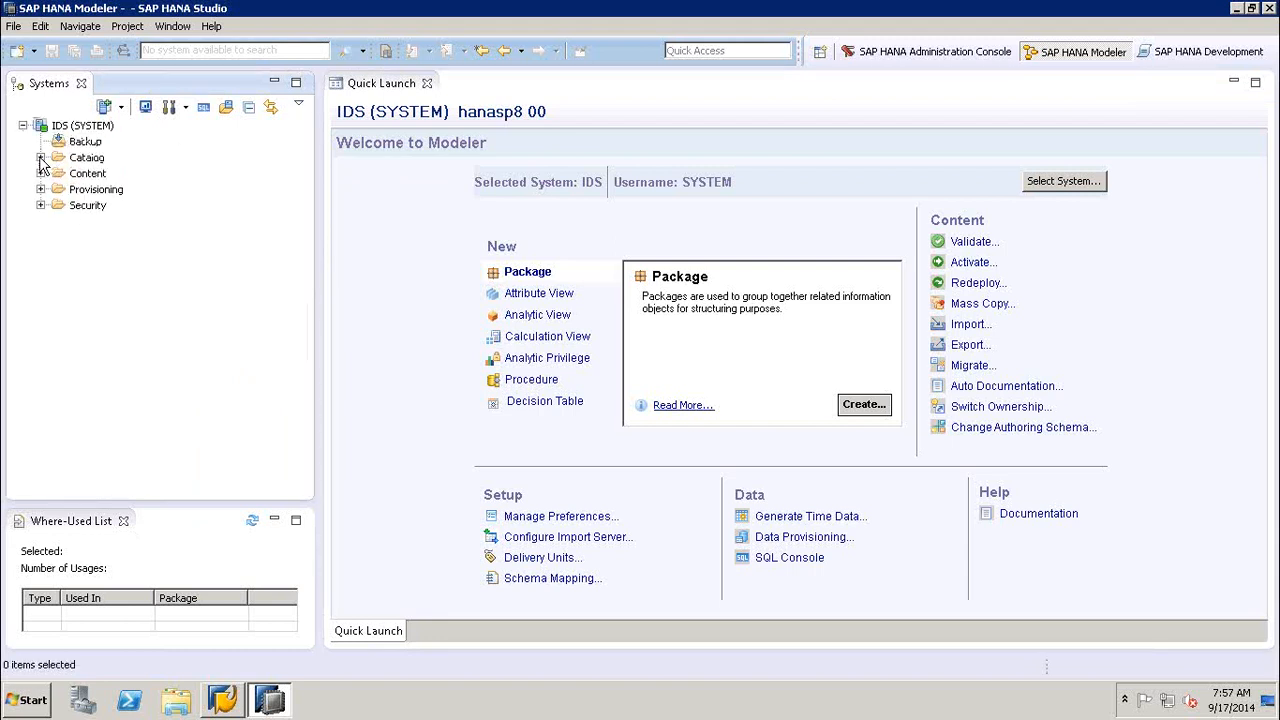
- Expand the Content folder in the Systems tree, look through its packages, and collapse it again
left_click(88, 174)
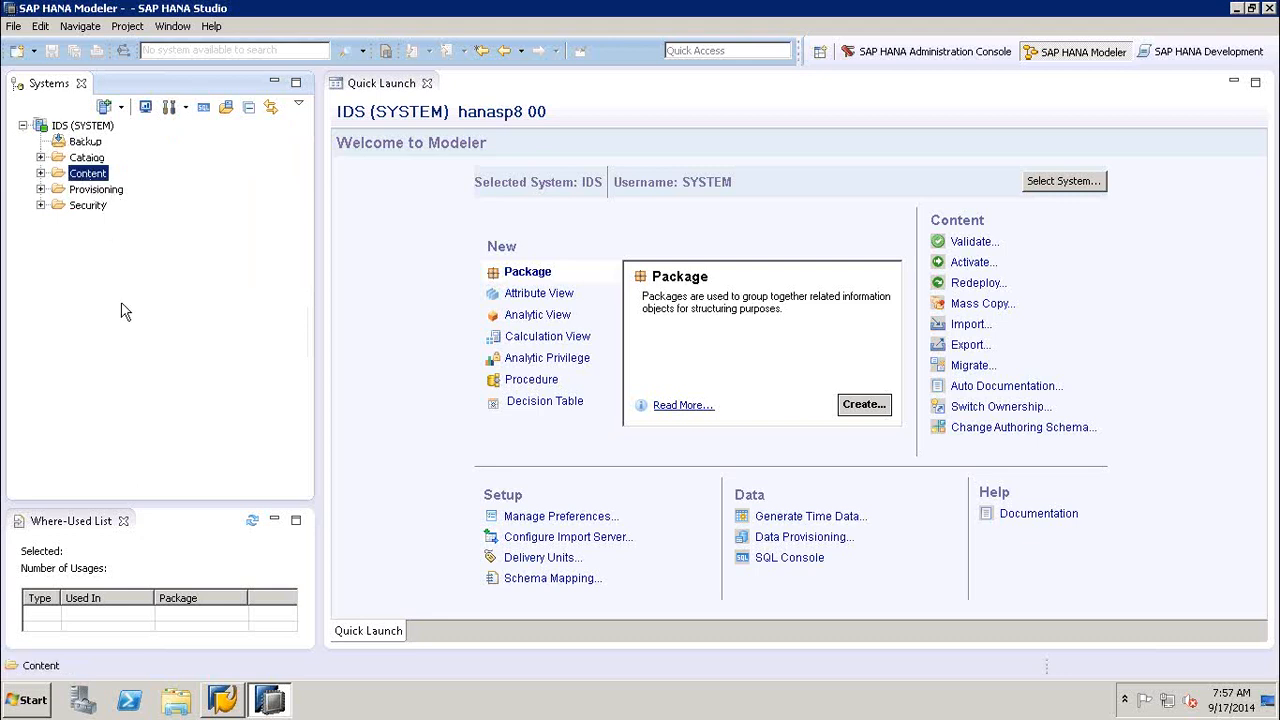
left_click(40, 173)
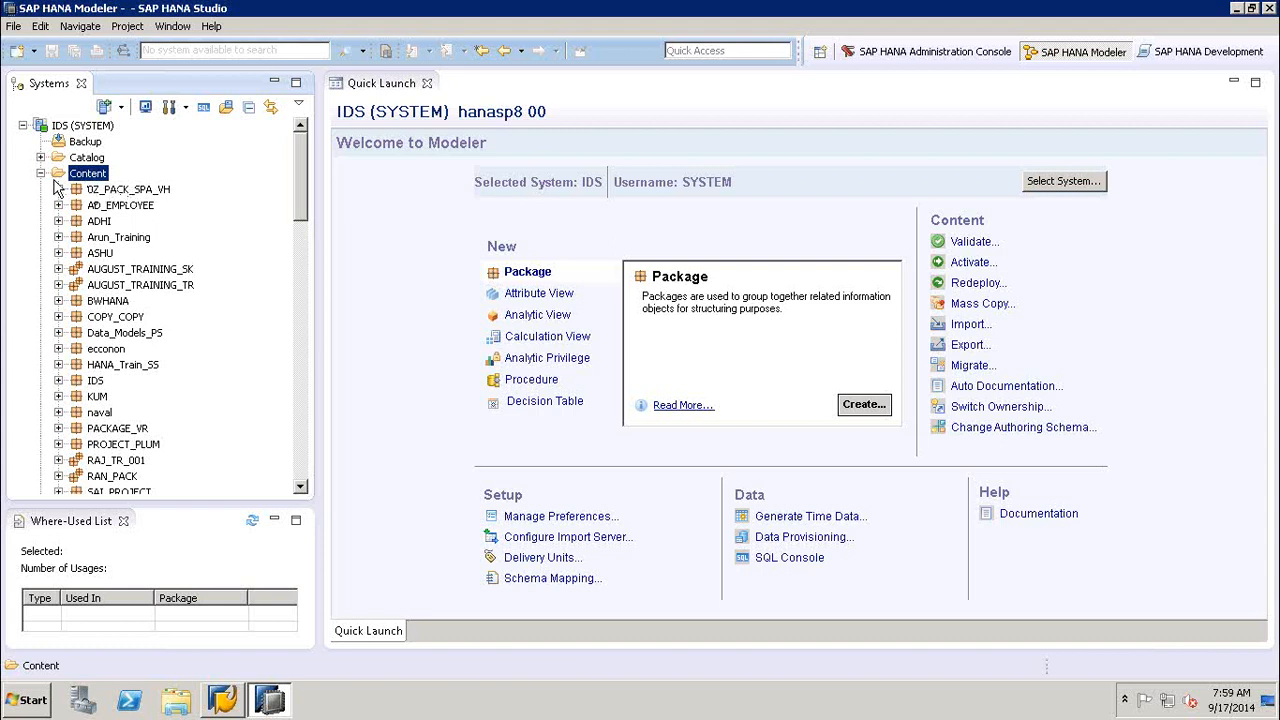
left_click(303, 298)
left_click(301, 156)
left_click(41, 174)
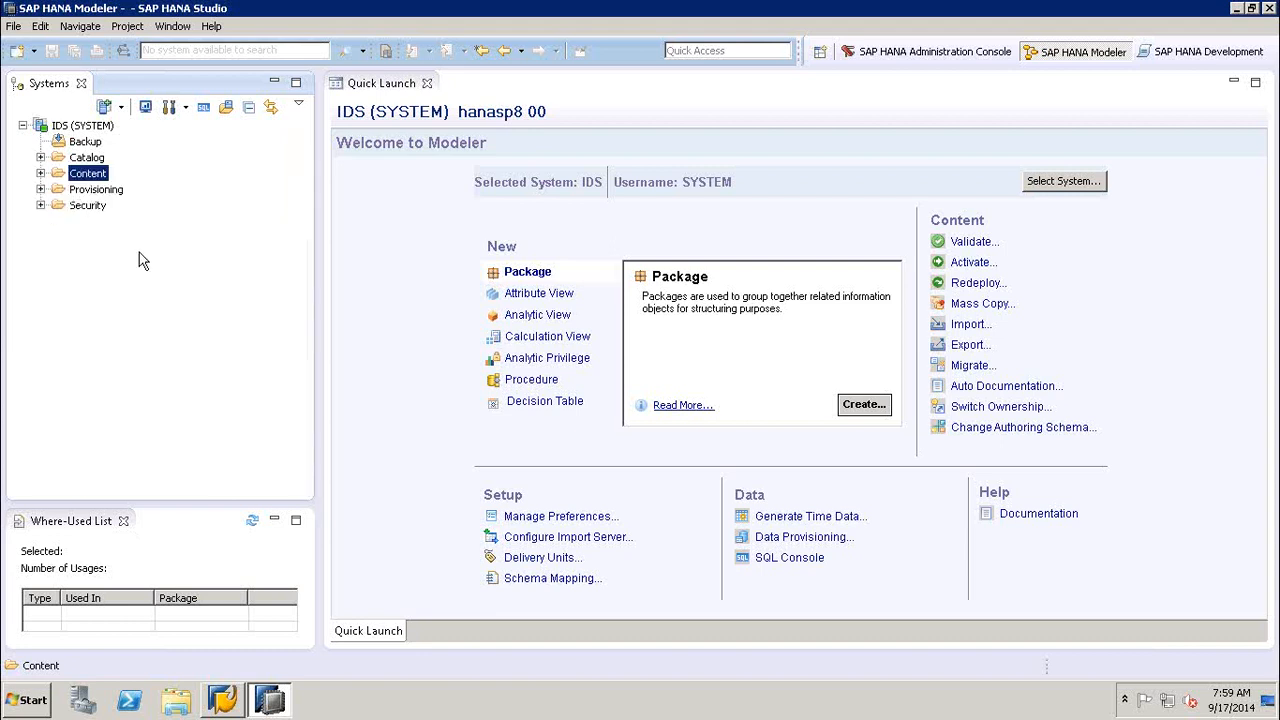
- Expand the Security folder and its Roles node in the Systems tree
left_click(87, 207)
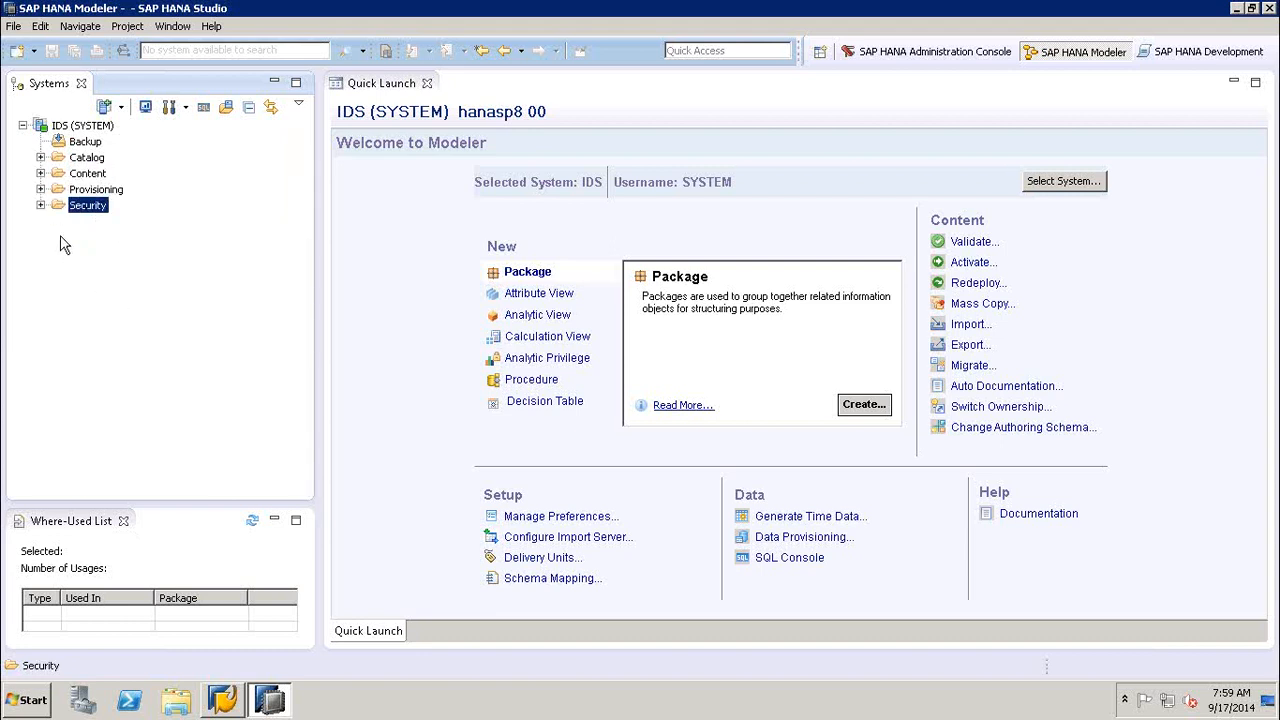
left_click(40, 206)
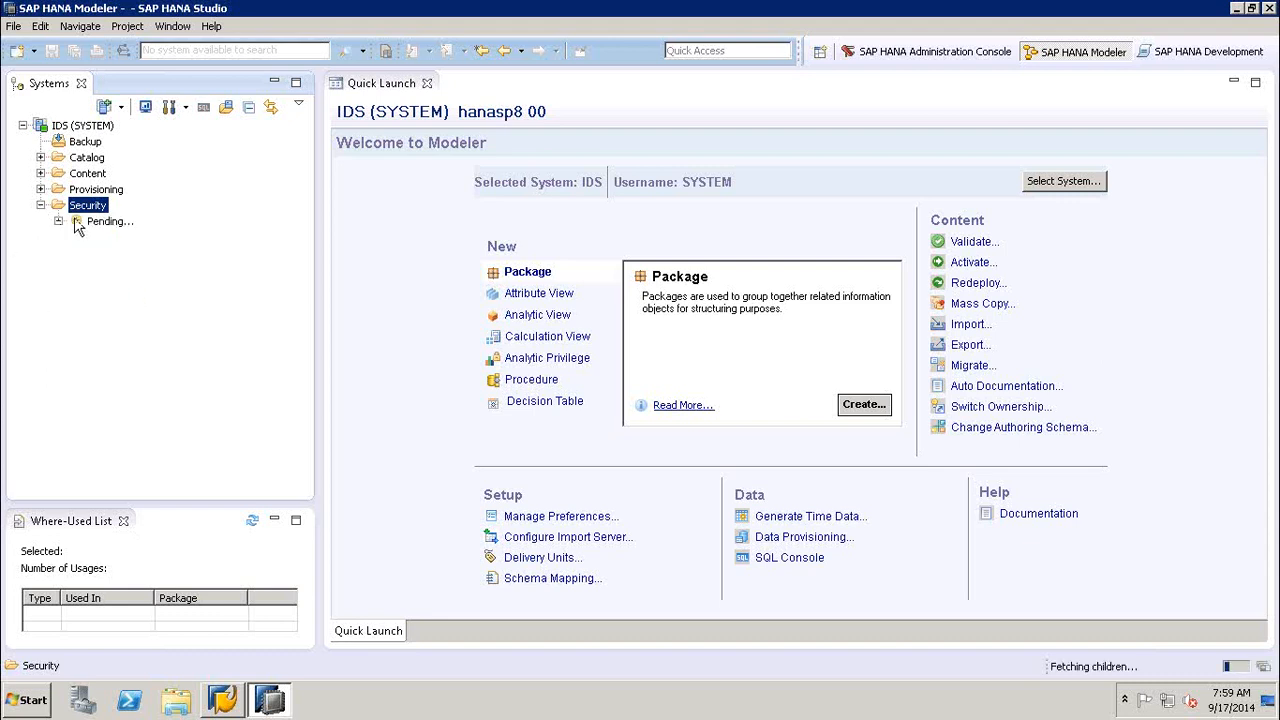
left_click(99, 239)
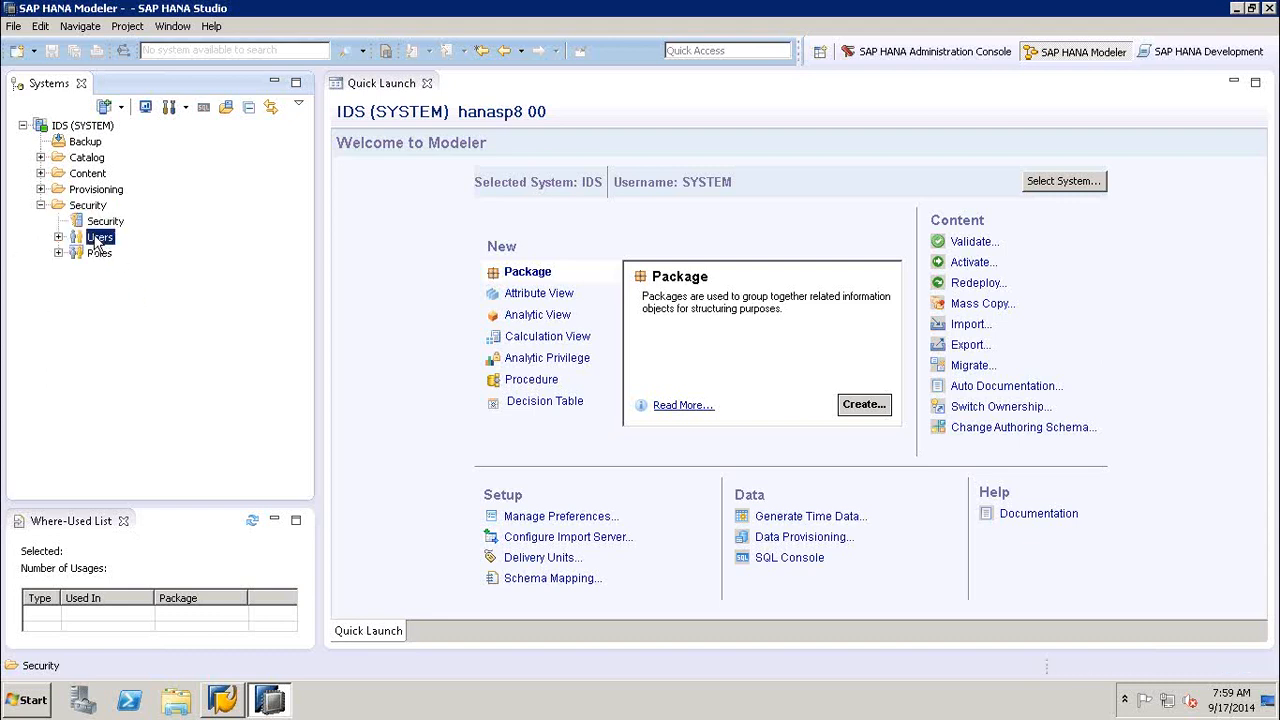
left_click(99, 254)
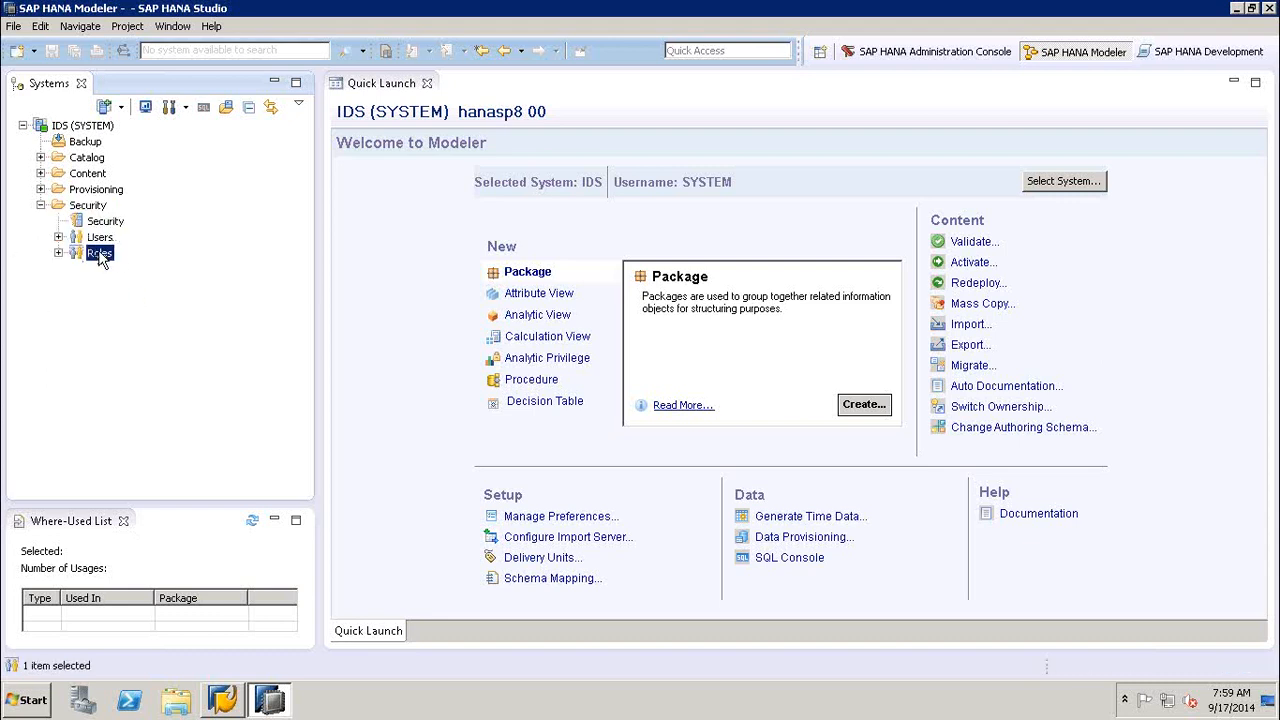
left_click(58, 254)
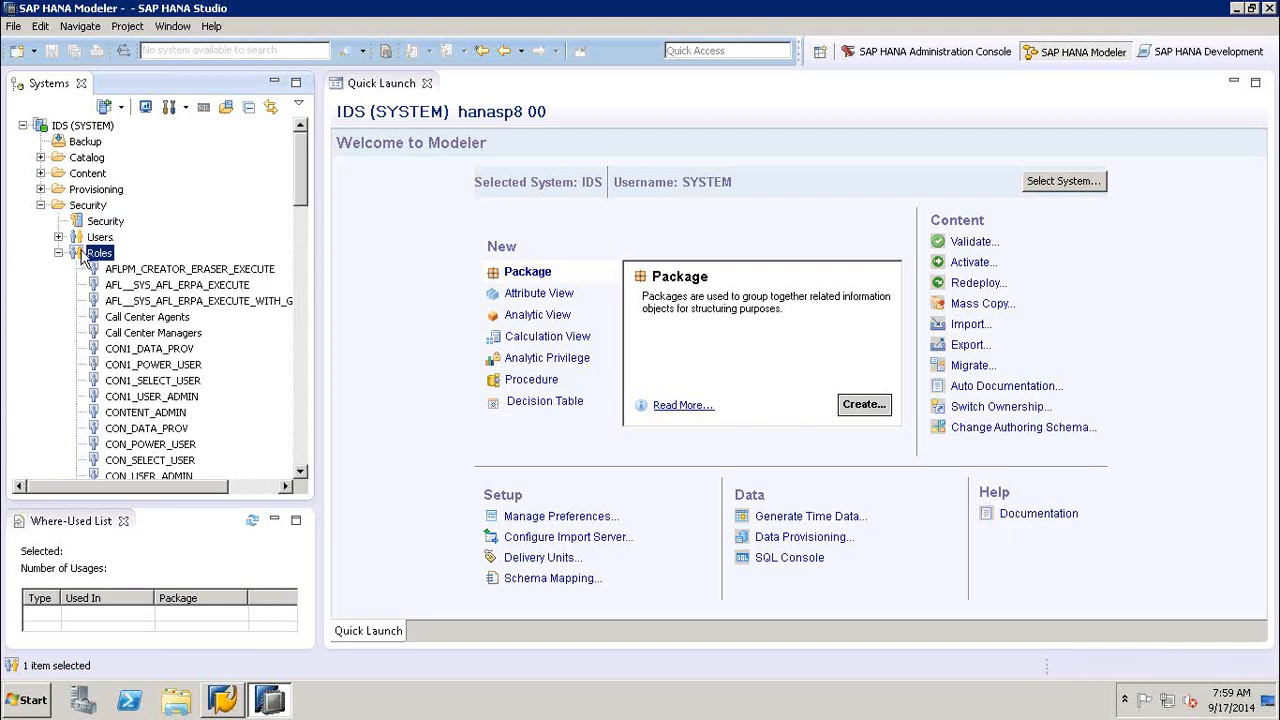
- Locate the IC_MODELER role in the Roles list and open its definition
left_click(301, 474)
scroll(301, 474, "down", 1)
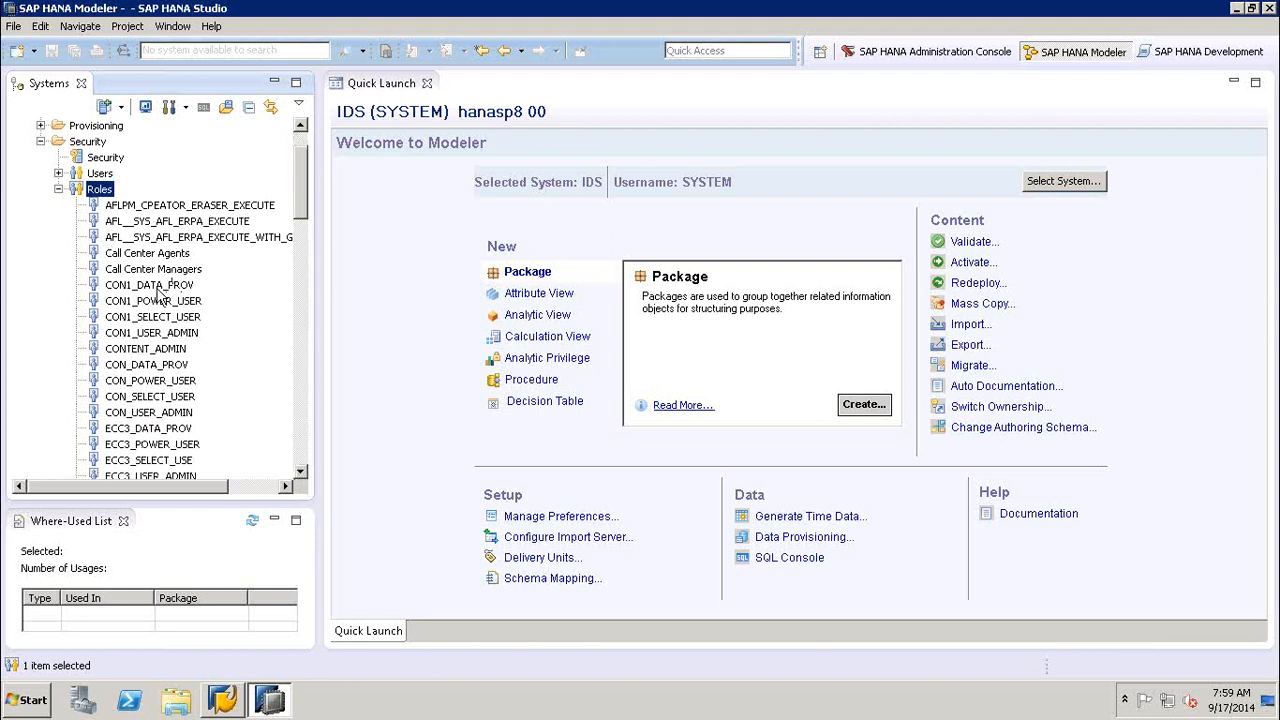
left_click(302, 395)
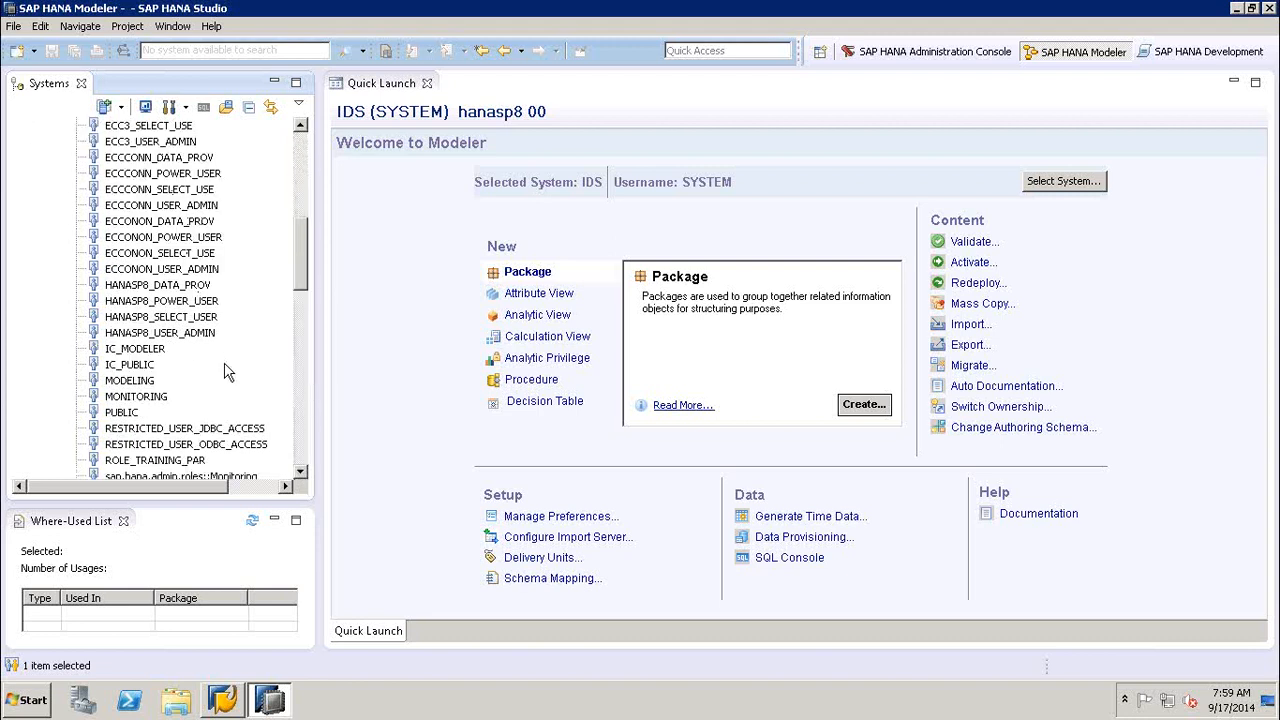
double_click(140, 349)
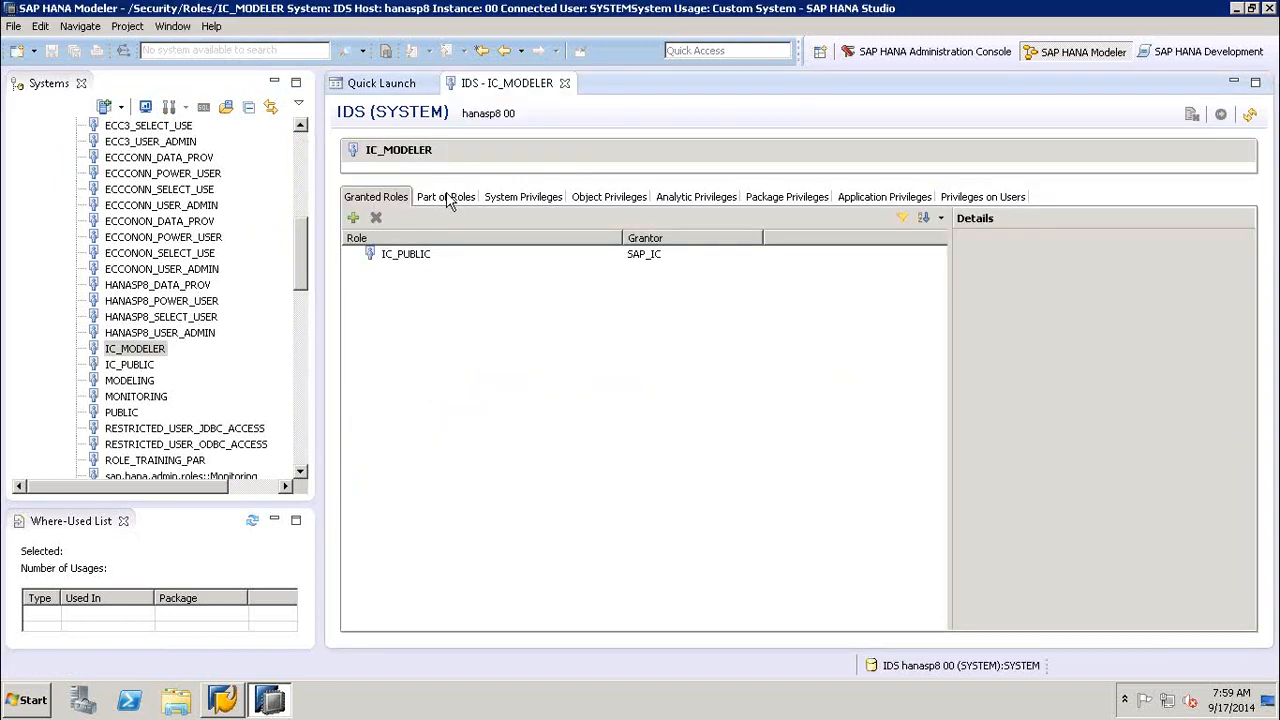
- Review IC_MODELER's parent roles and its system, object, analytic, package, application and user privileges
left_click(449, 199)
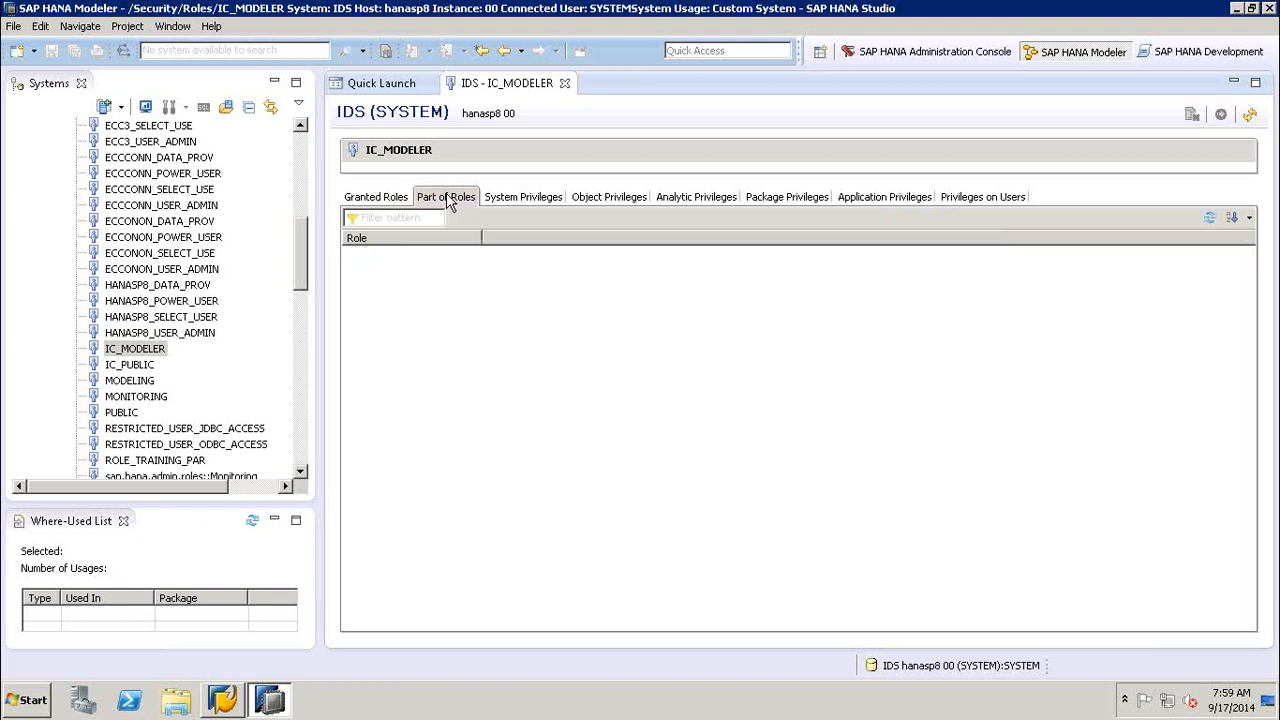
left_click(530, 199)
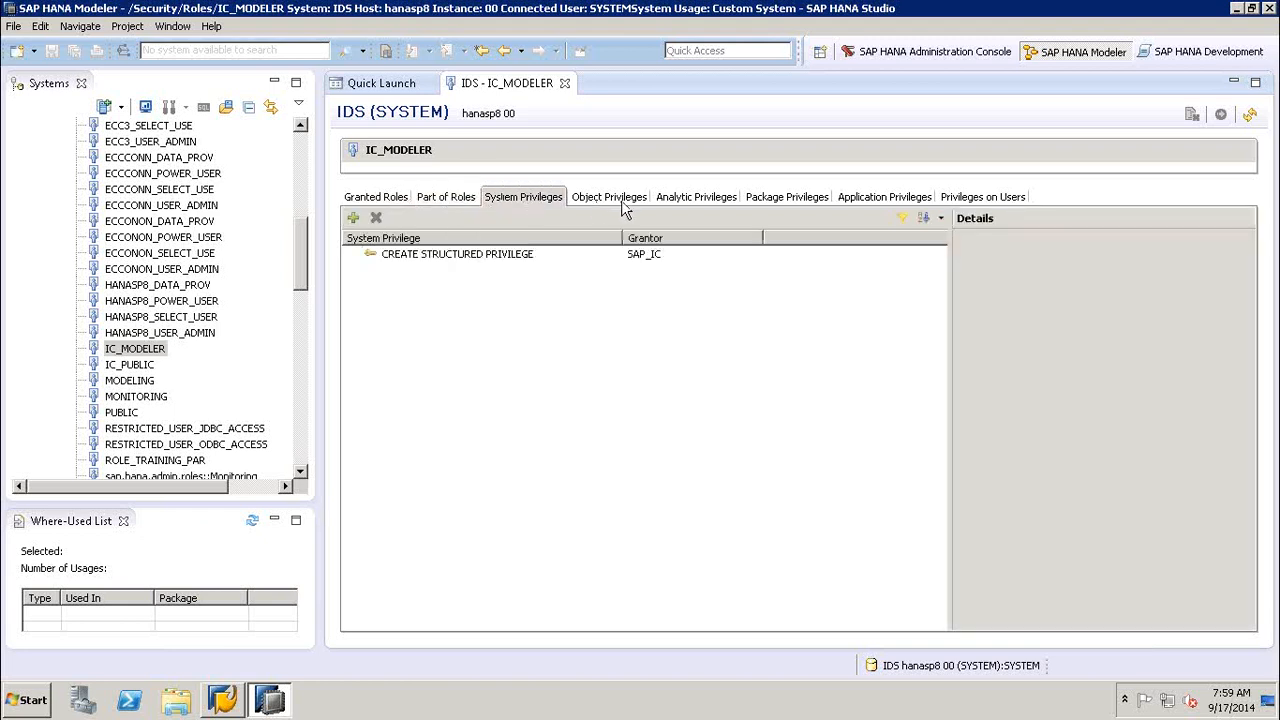
left_click(622, 200)
left_click(700, 200)
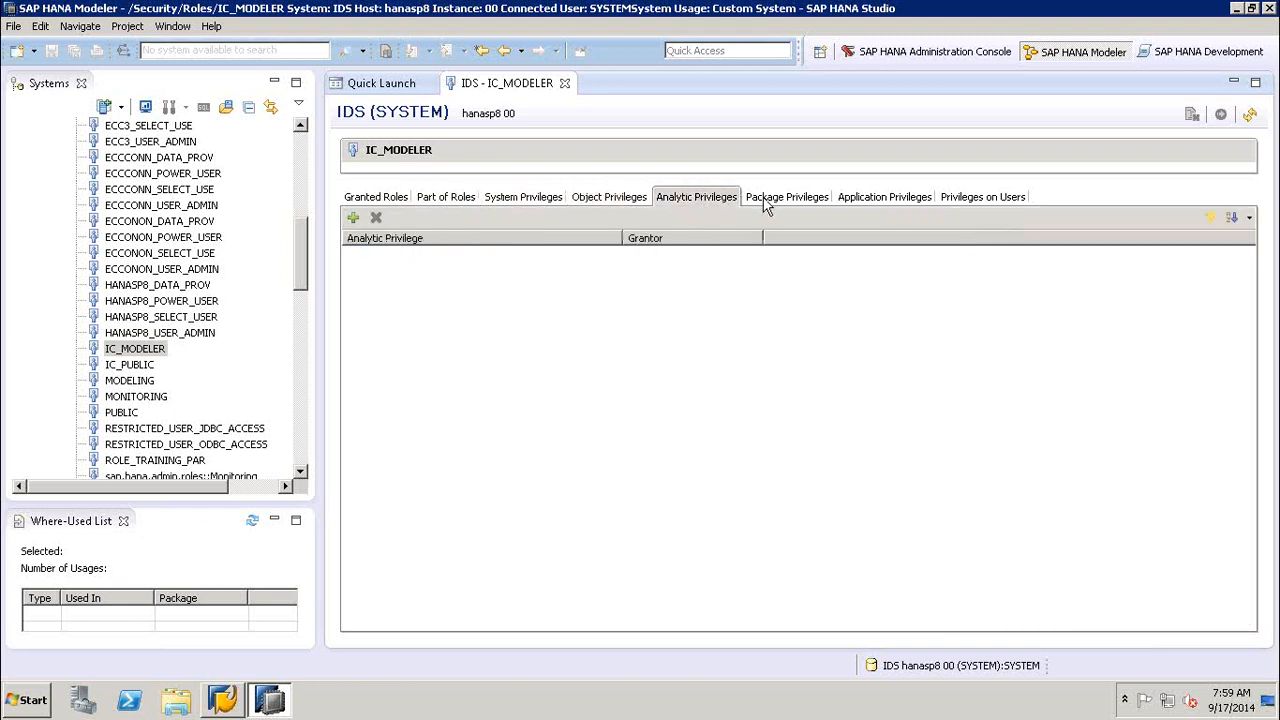
left_click(782, 198)
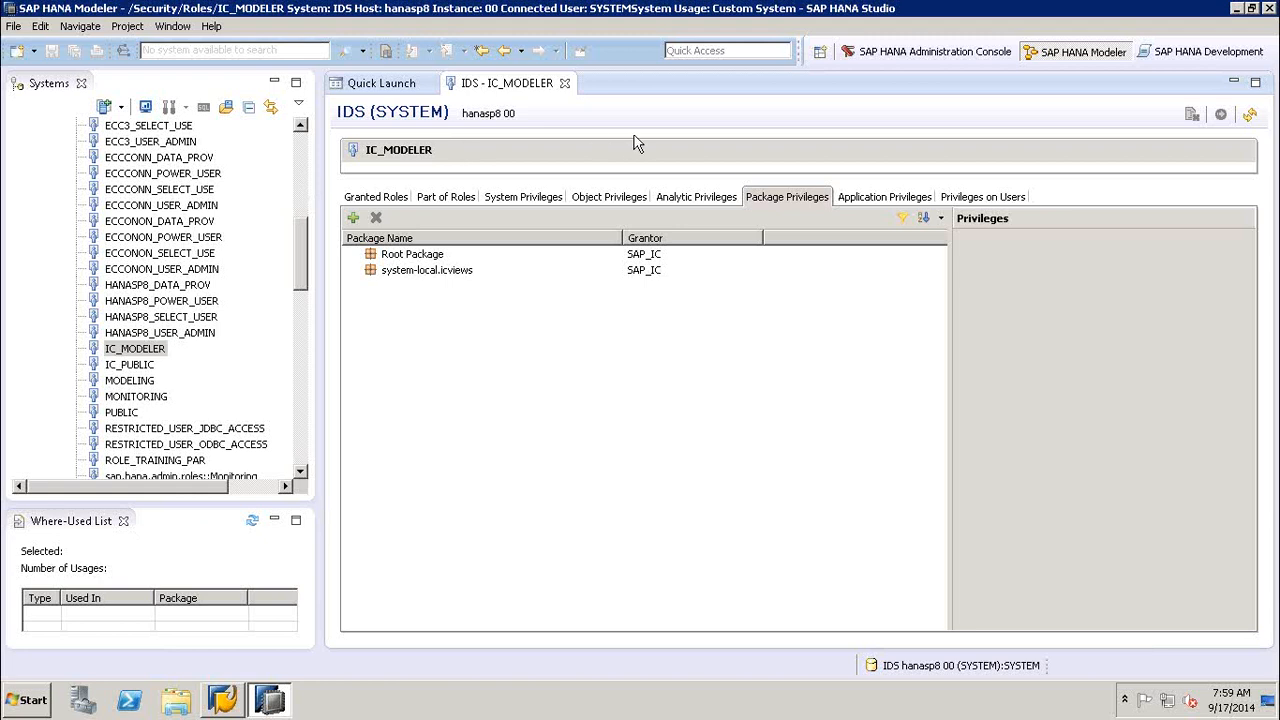
left_click(874, 199)
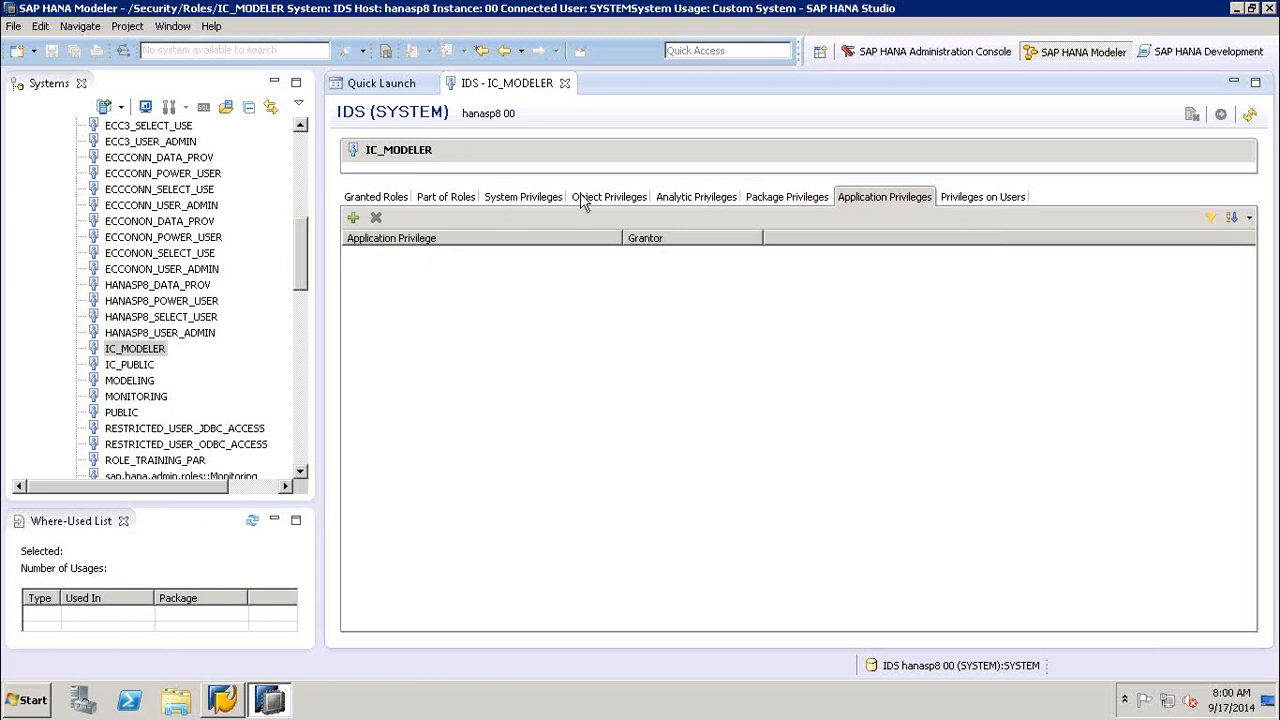
left_click(972, 198)
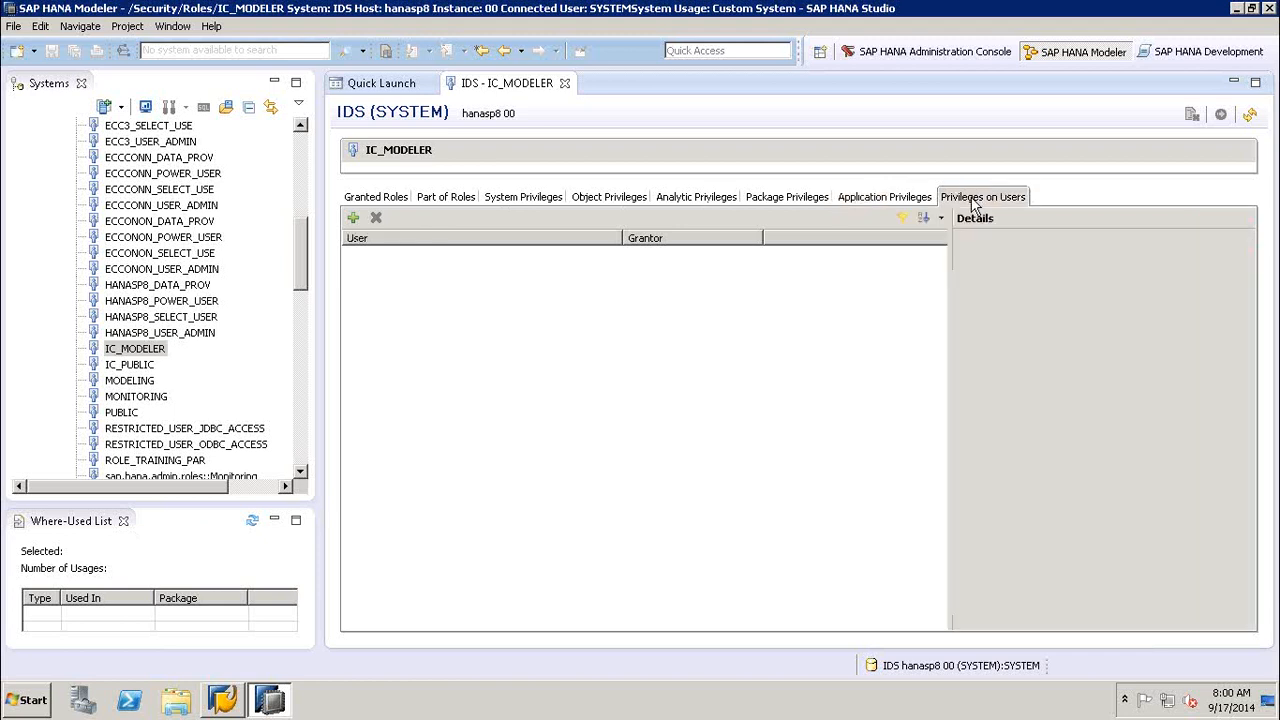
- Collapse the Roles list under Security, view the Users list, and collapse that too
left_click(304, 152)
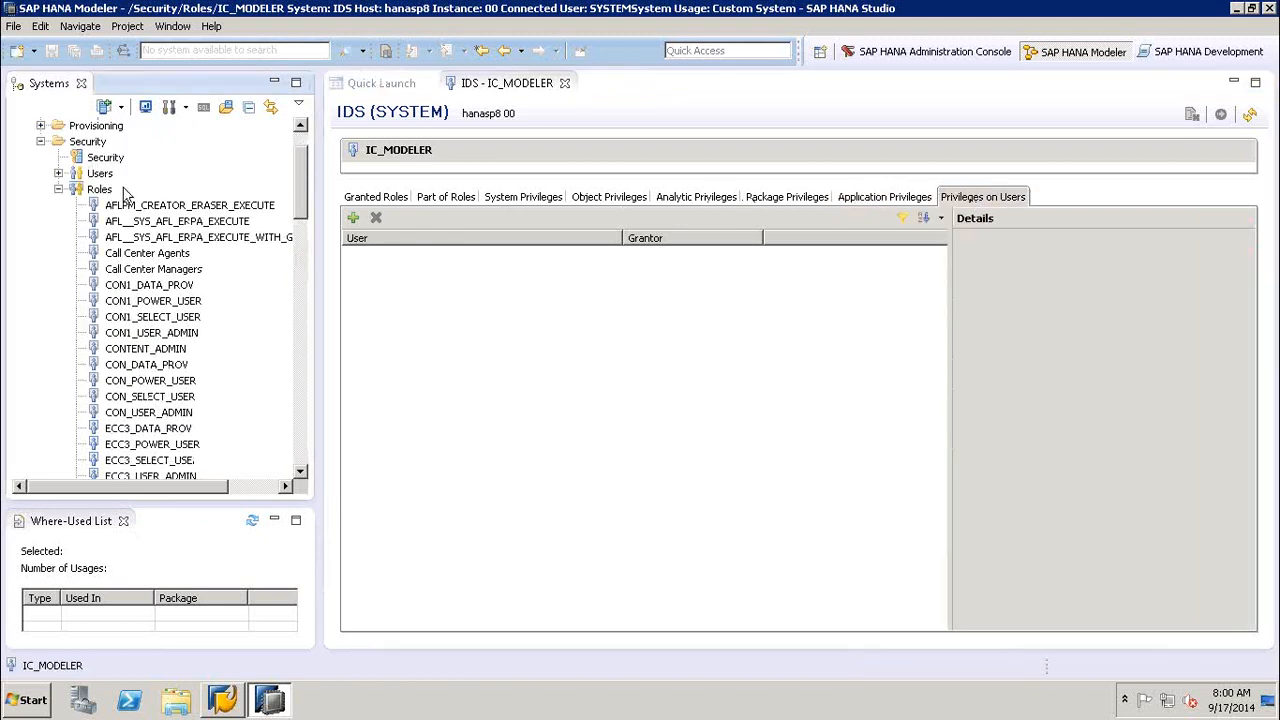
left_click(59, 190)
left_click(59, 237)
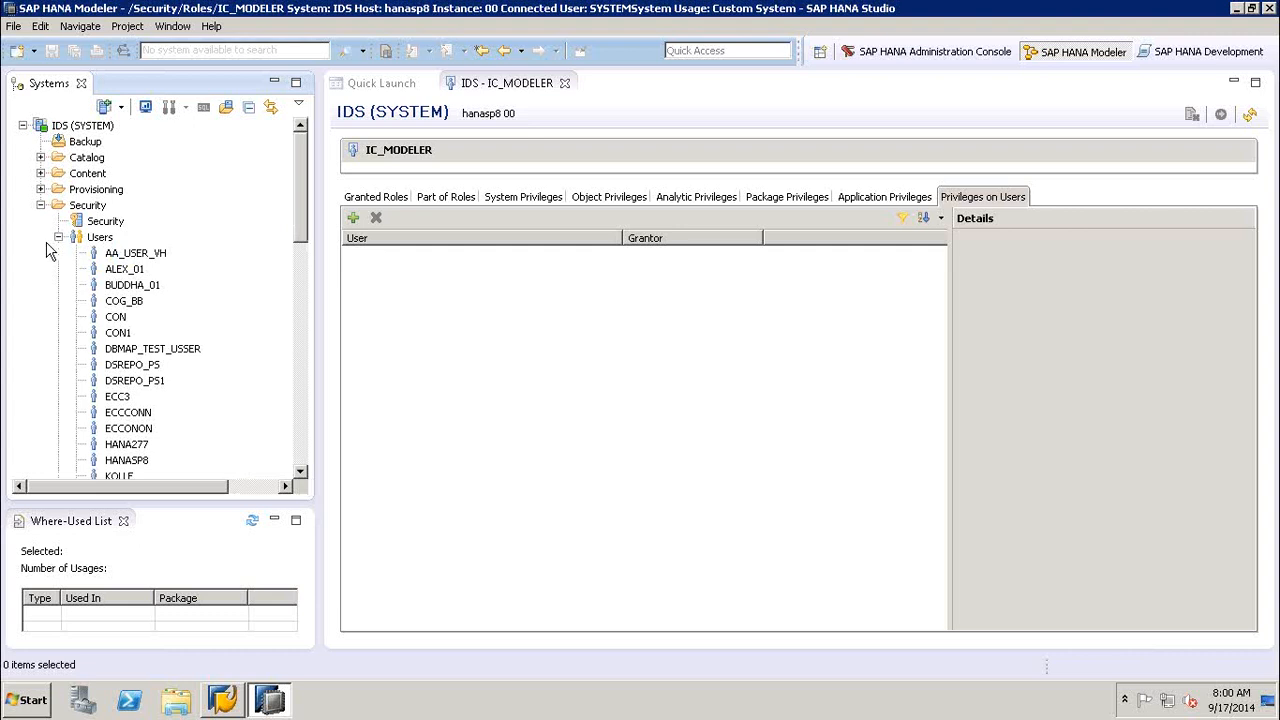
left_click(59, 237)
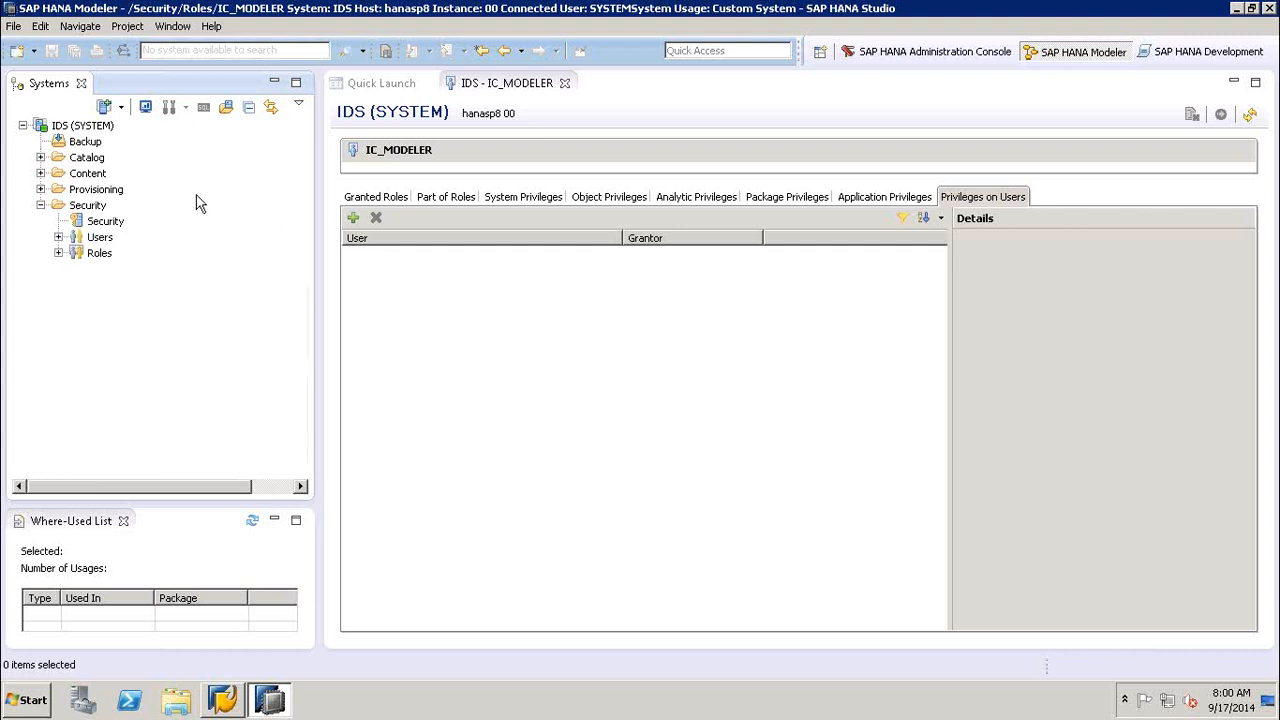
- Select the Content folder and close the IC_MODELER role editor to return to Quick Launch
left_click(93, 173)
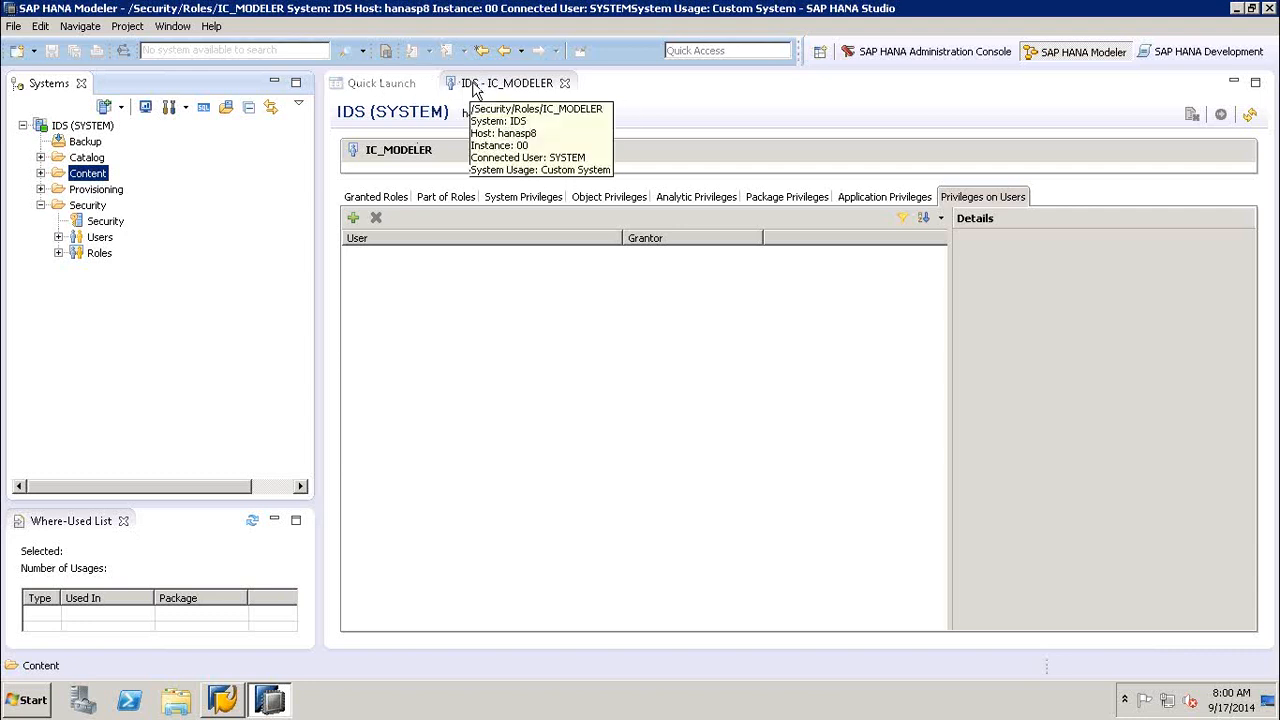
left_click(564, 83)
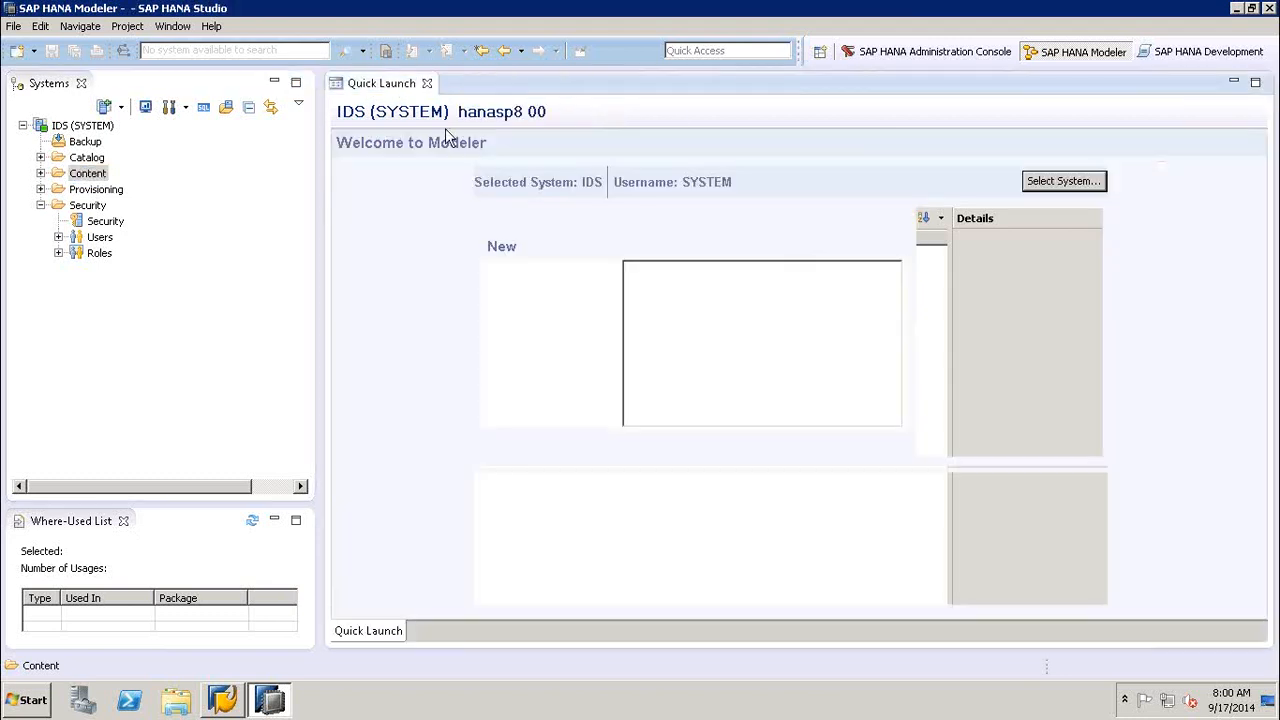
left_click(206, 257)
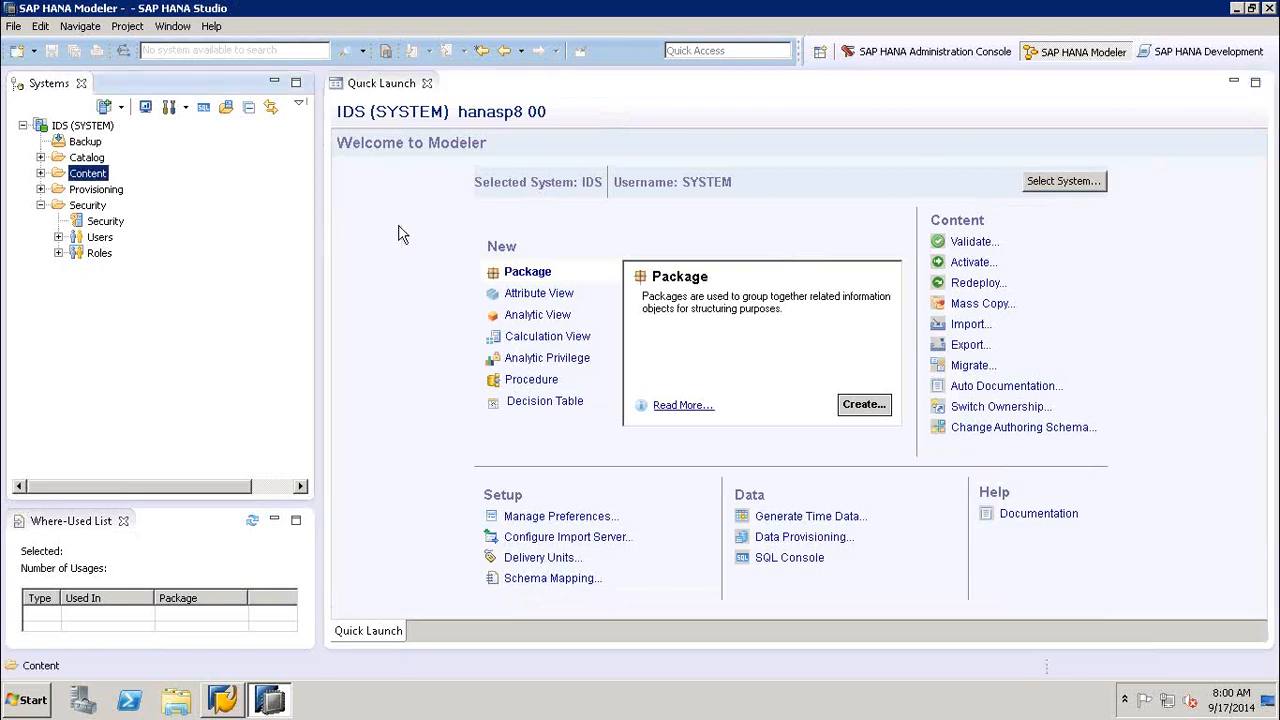
left_click(398, 234)
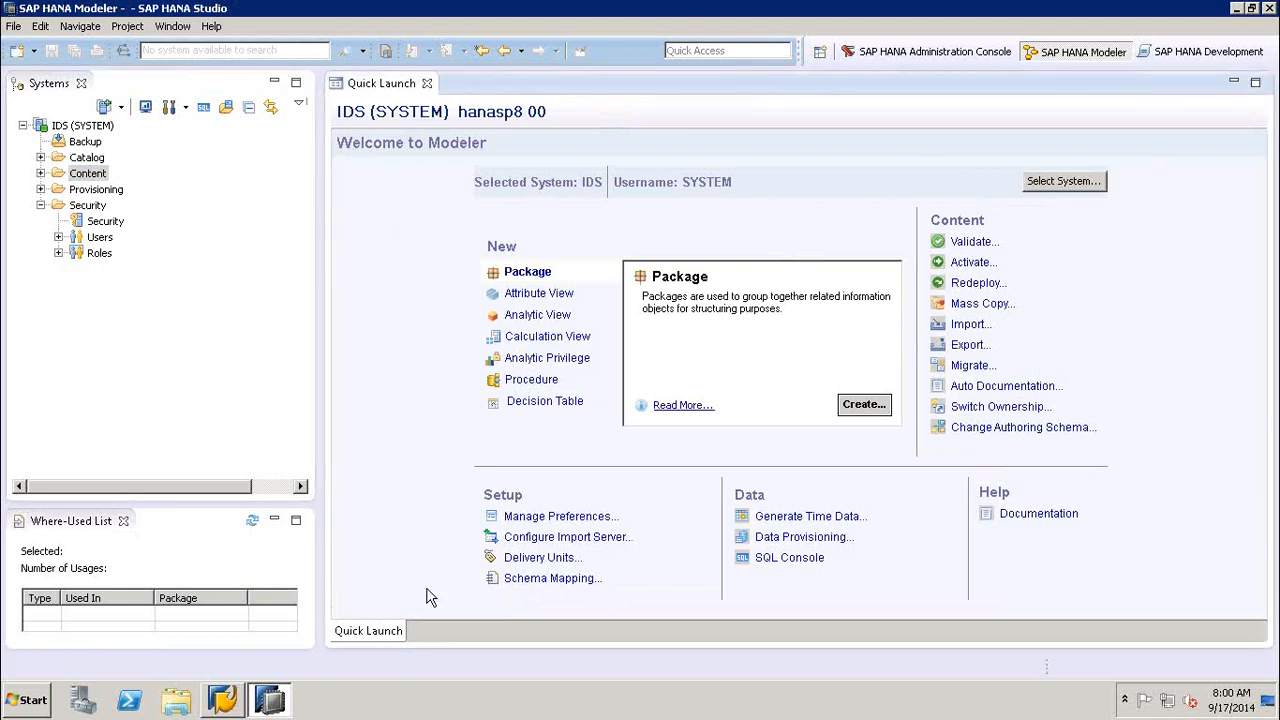
- Minimize the Where-Used List view and reset the SAP HANA Modeler perspective to its defaults
left_click(275, 522)
left_click(275, 522)
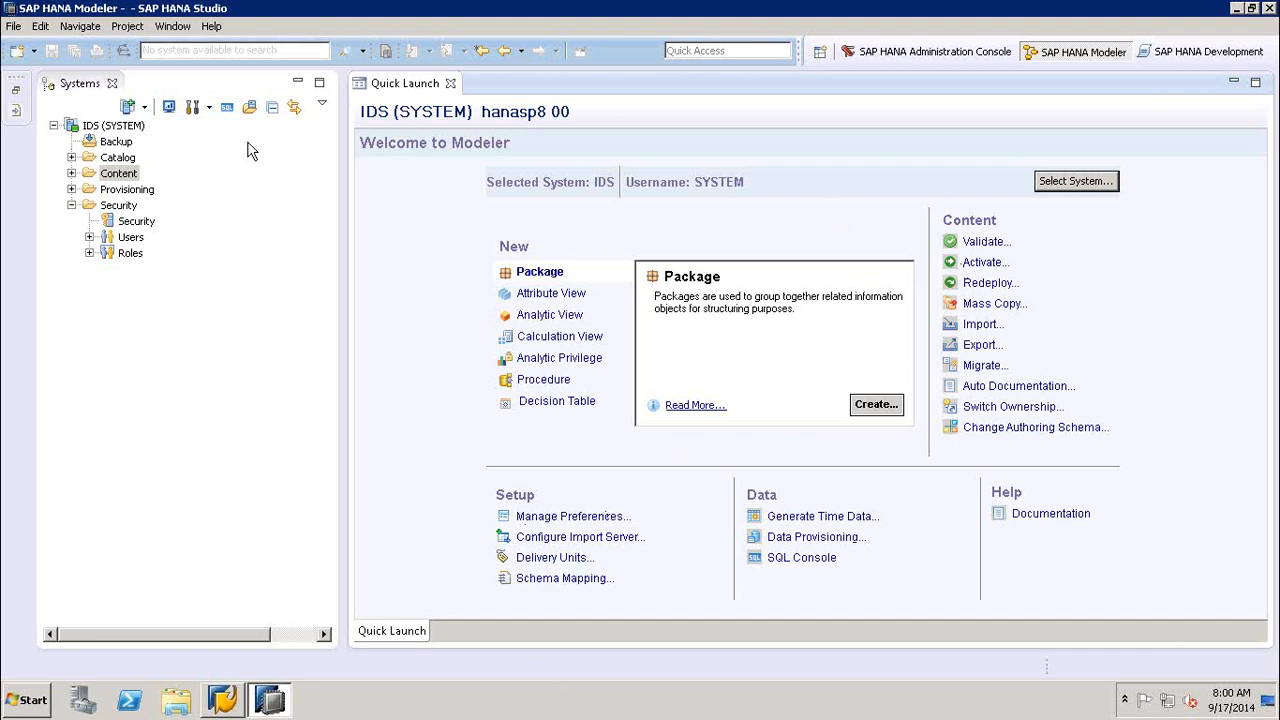
left_click(170, 27)
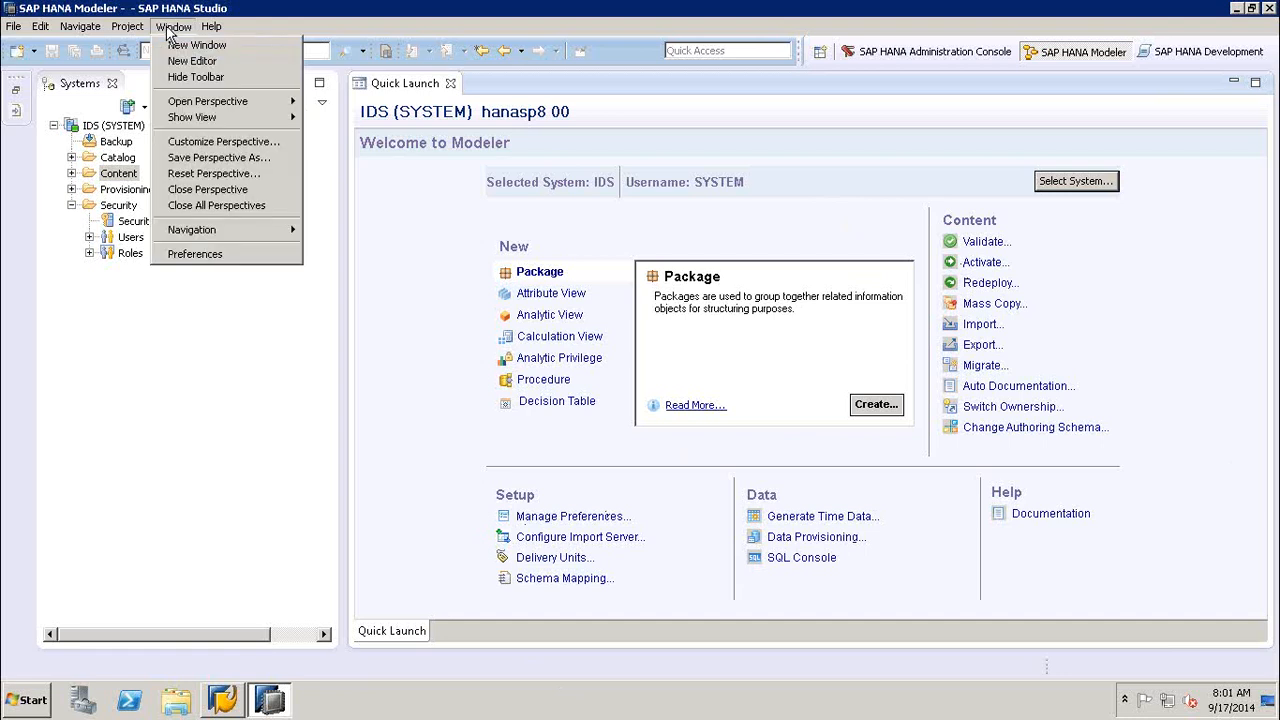
left_click(205, 174)
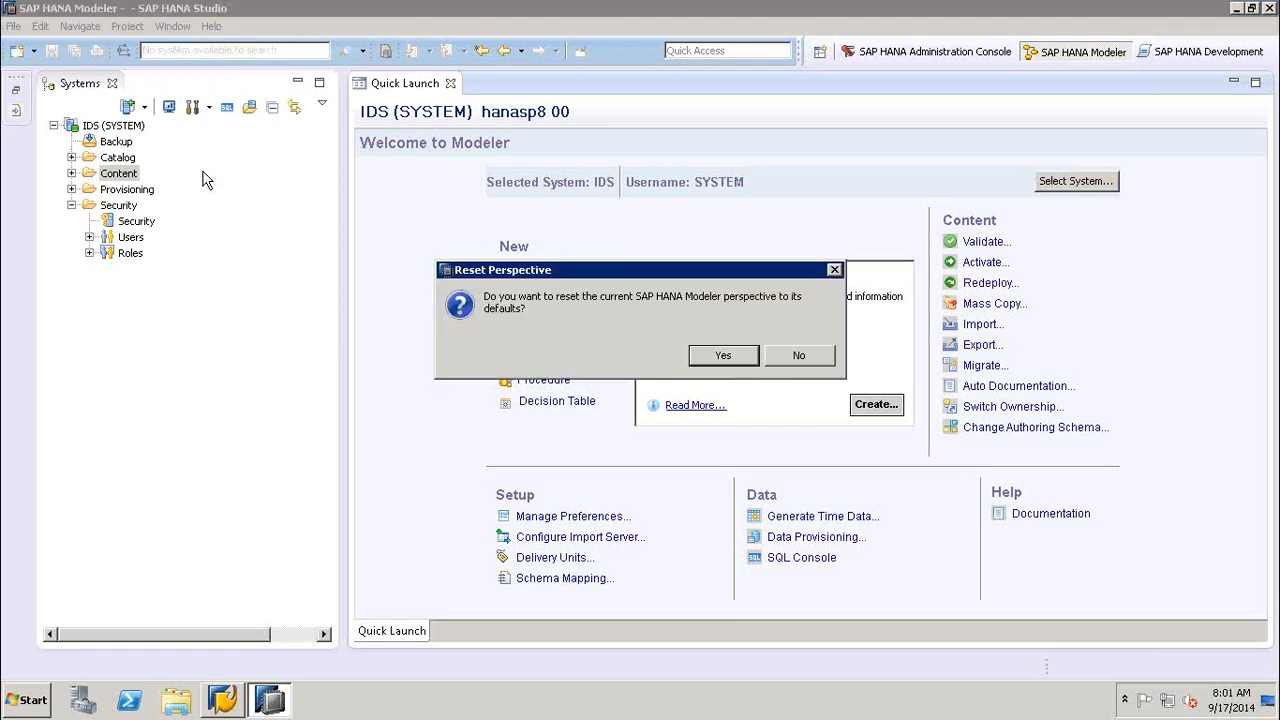
left_click(722, 356)
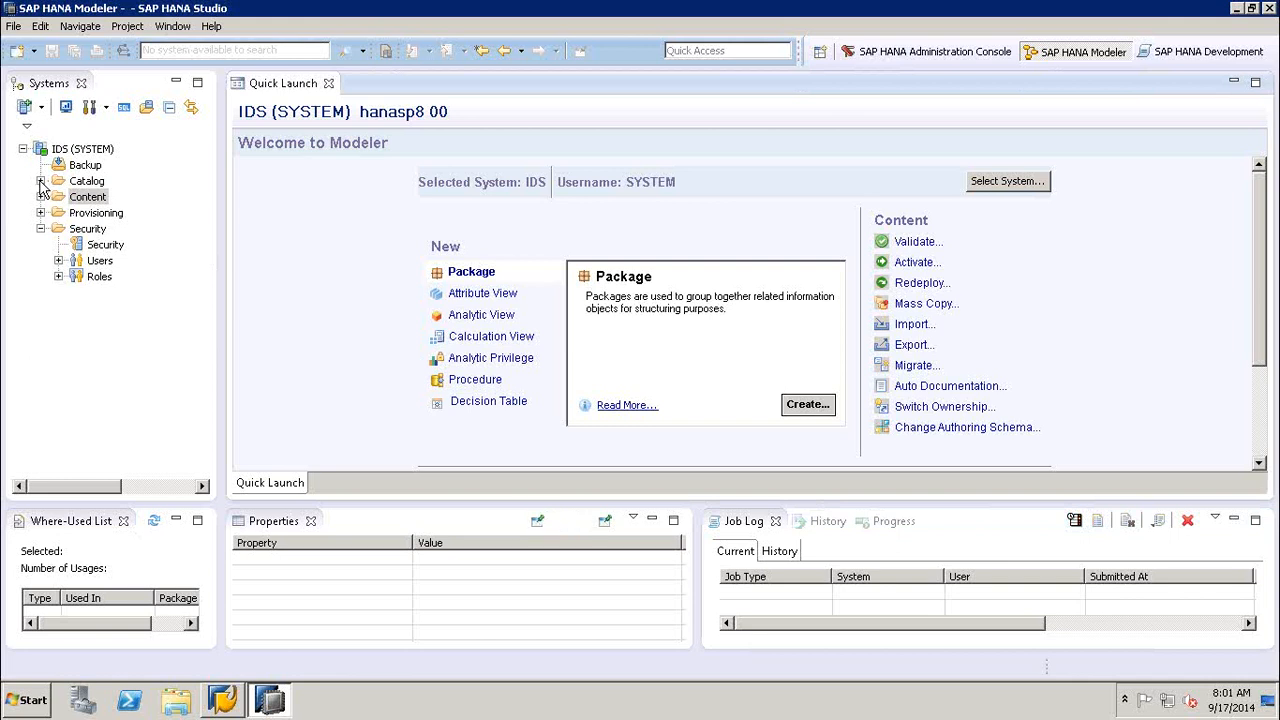
- View the schemas under Catalog, collapse it, and expand the Content folder in the Systems tree
left_click(40, 182)
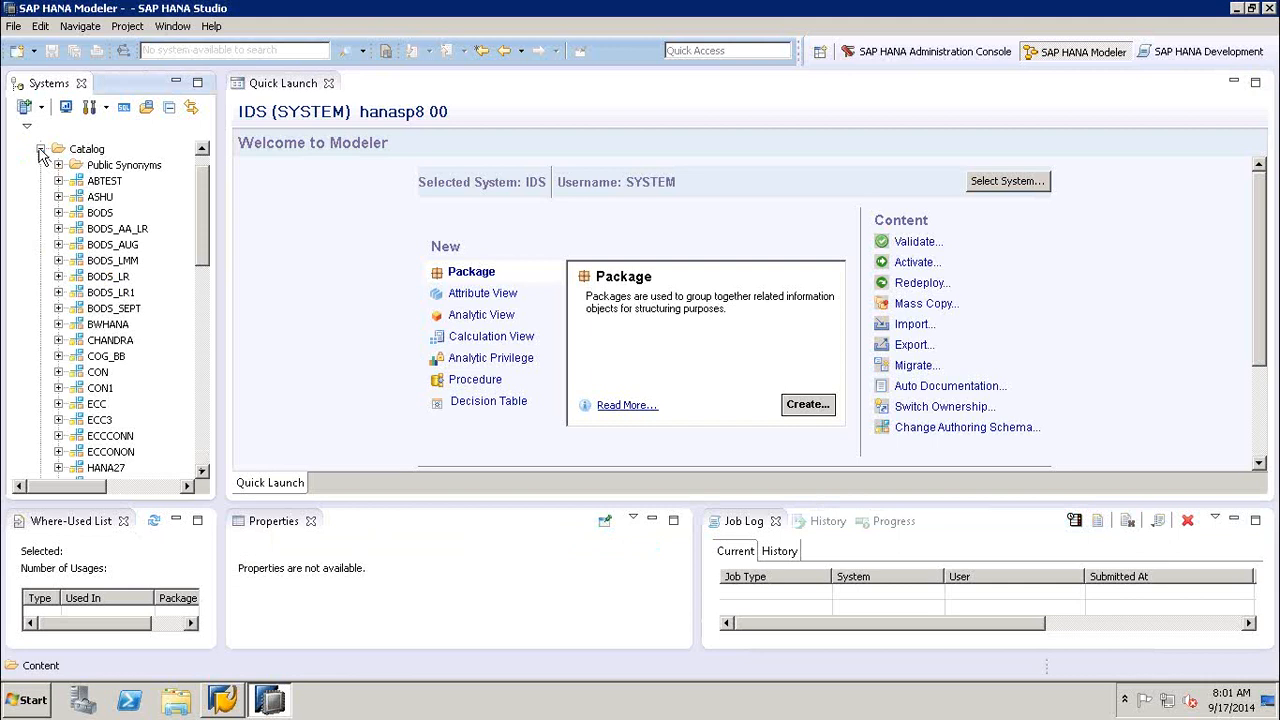
left_click(40, 148)
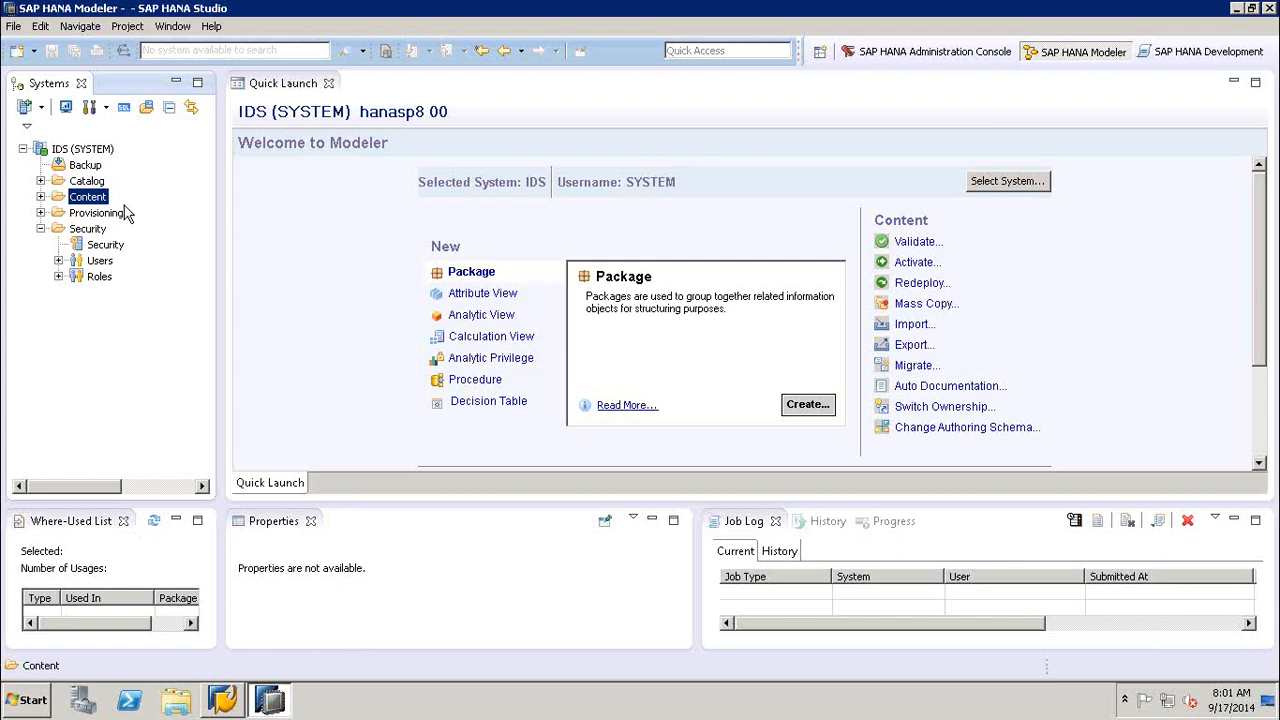
left_click(40, 198)
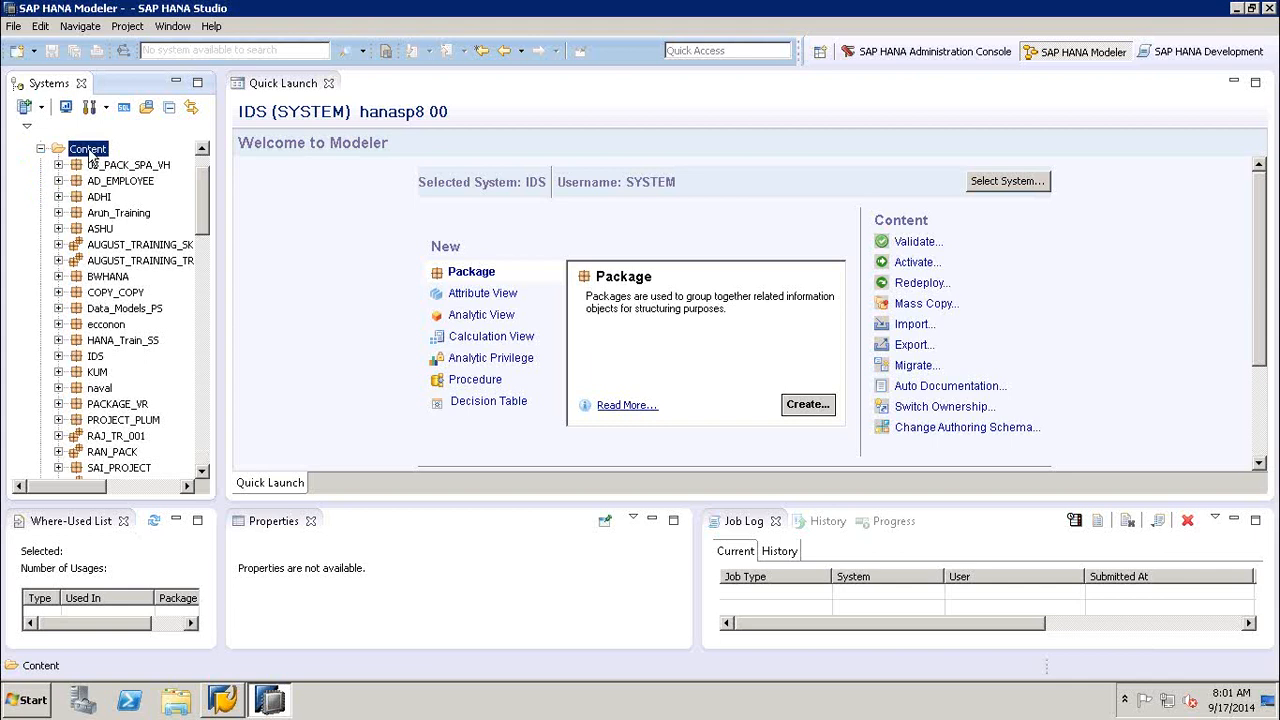
- Open the New Package dialog for the Content folder, review its properties, and cancel it
right_click(90, 150)
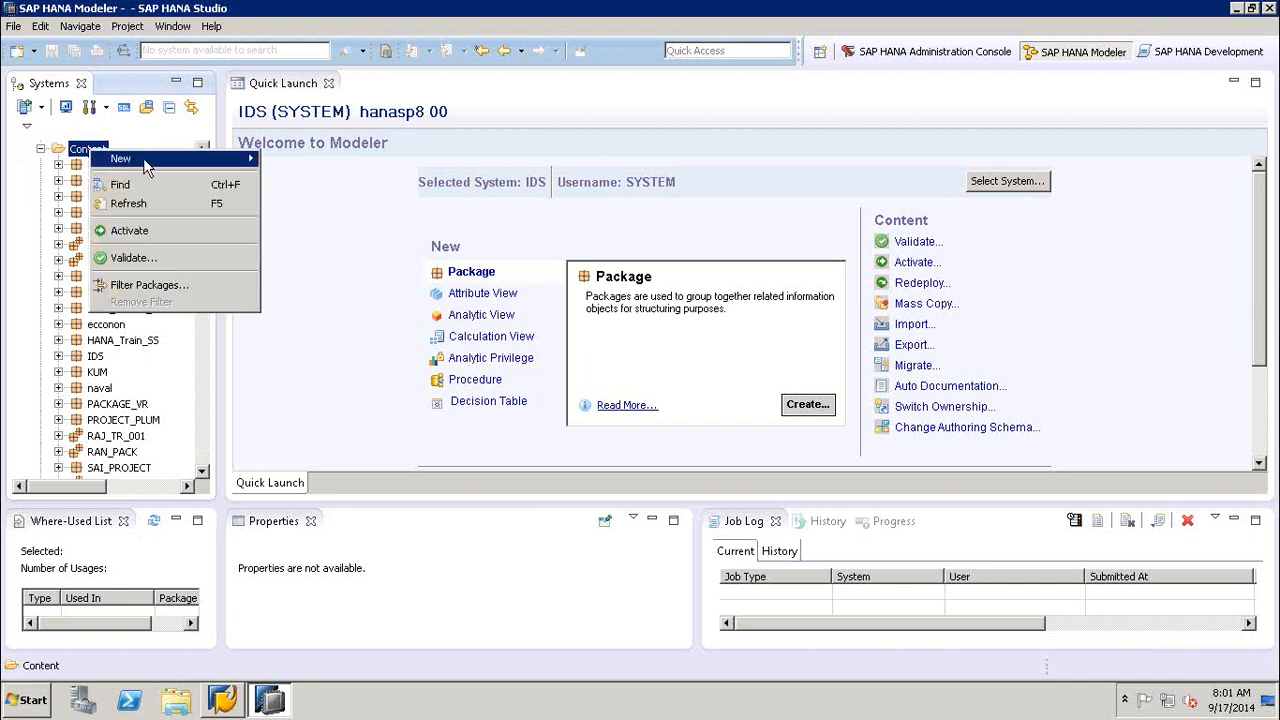
mouse_move(150, 166)
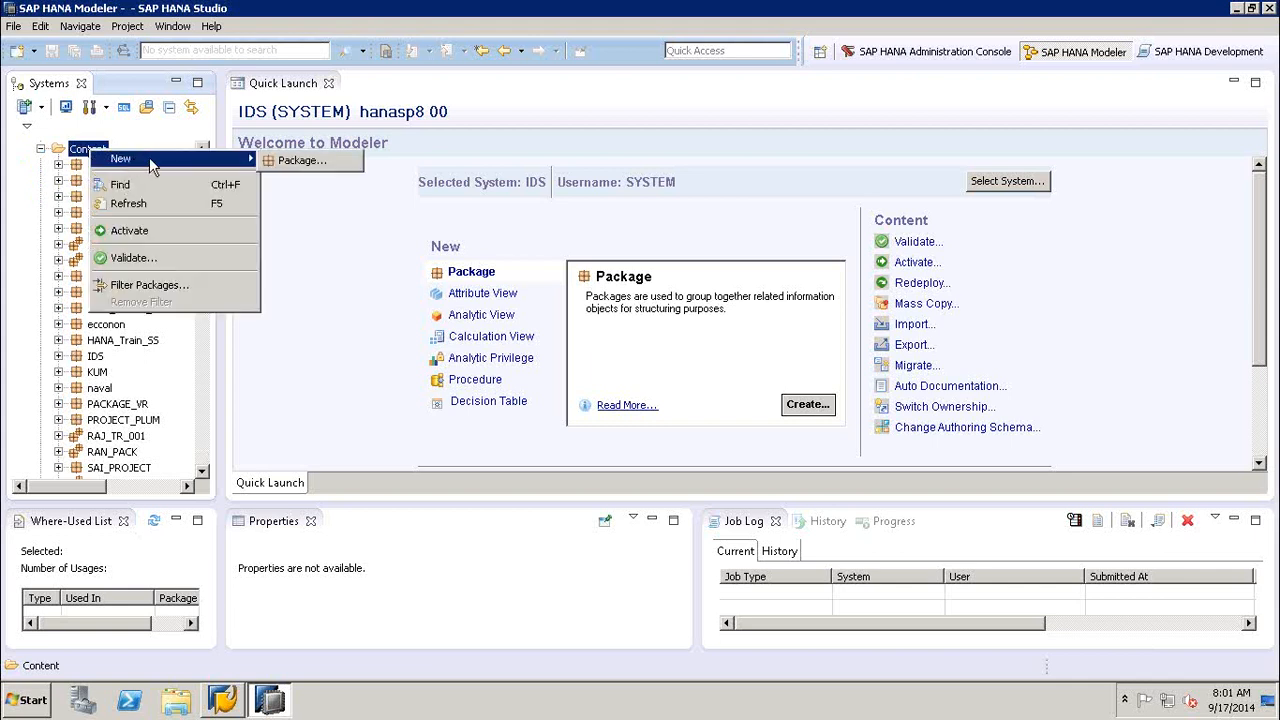
left_click(287, 163)
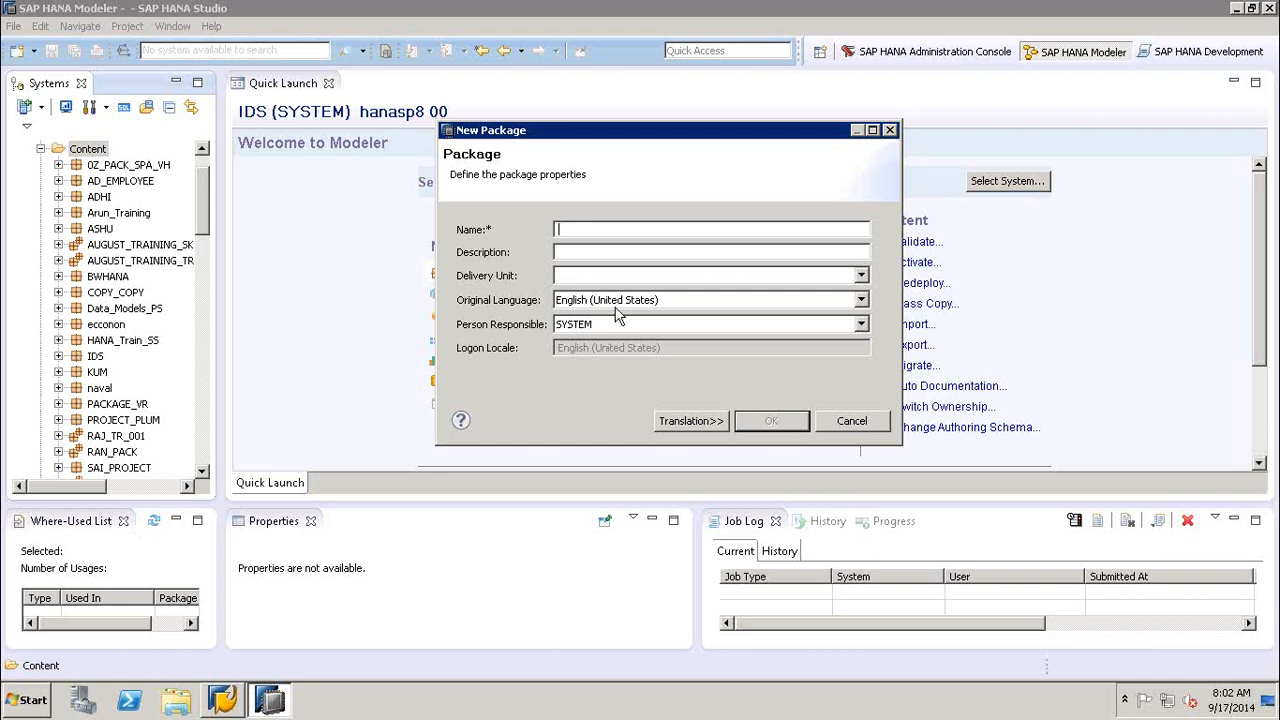
left_click(846, 424)
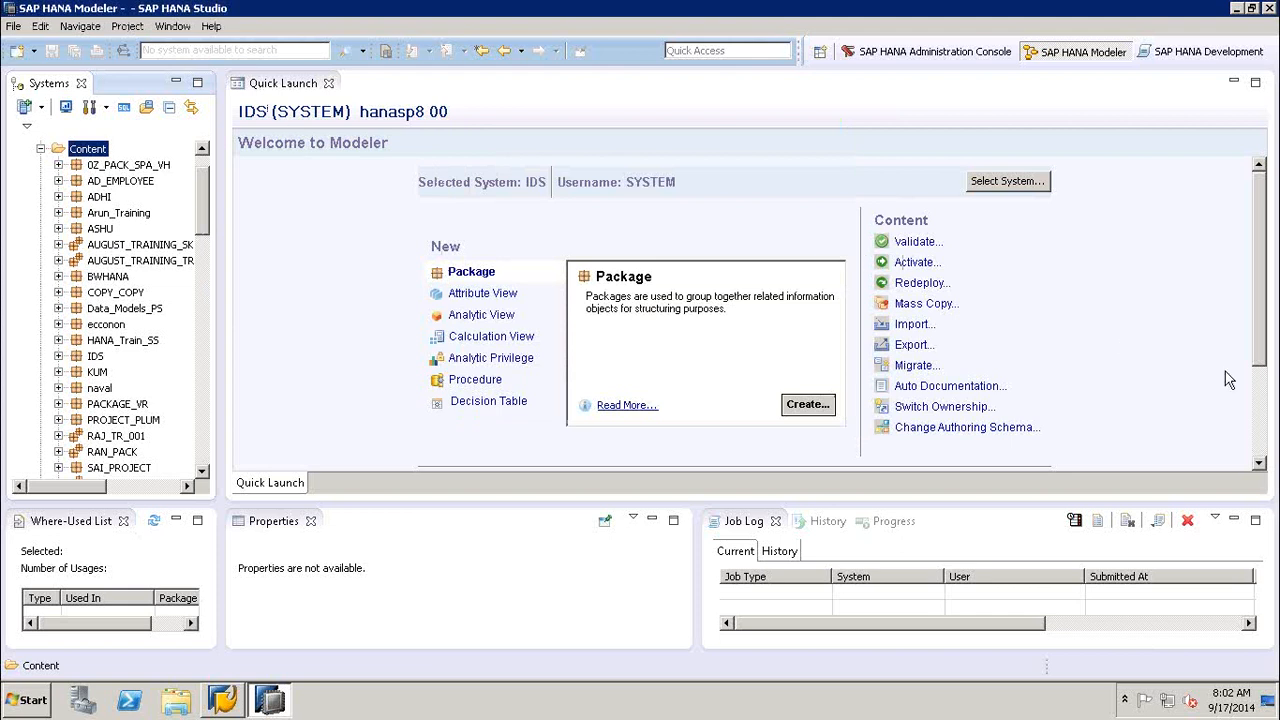
- Open the Delivery Units manager from the Quick Launch setup section, review the existing delivery units and close it
left_click(1264, 414)
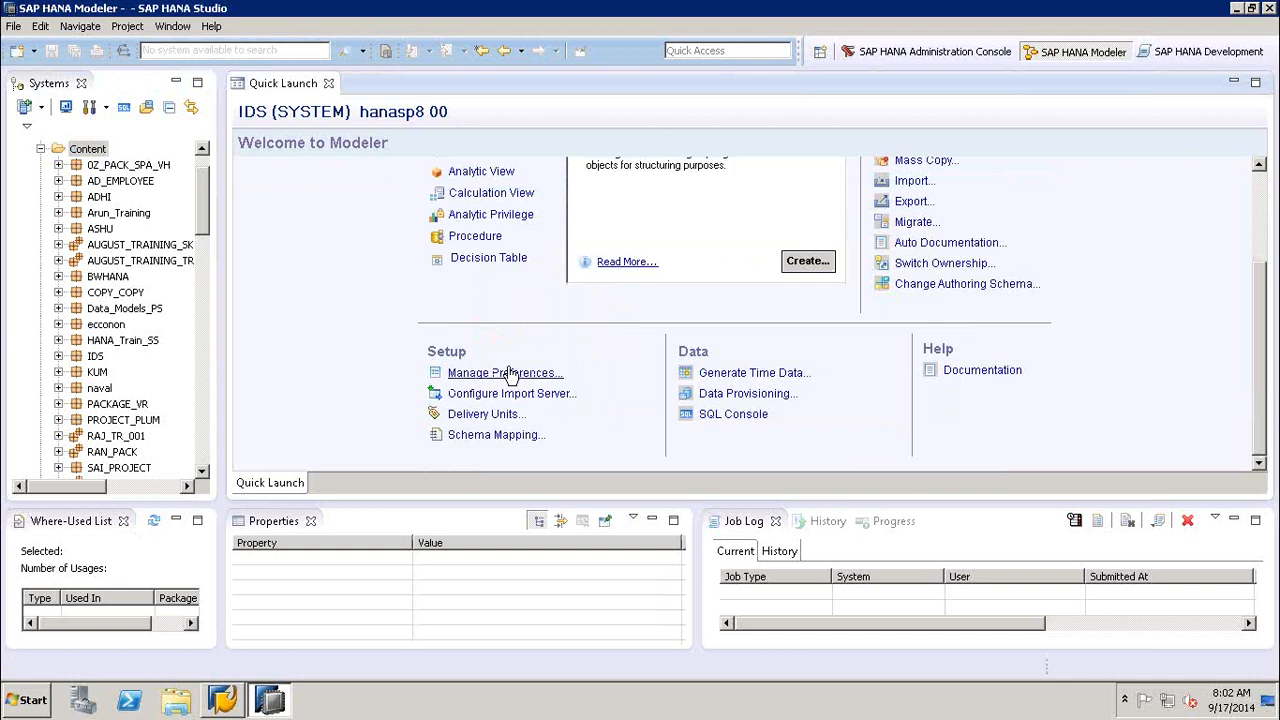
left_click(476, 419)
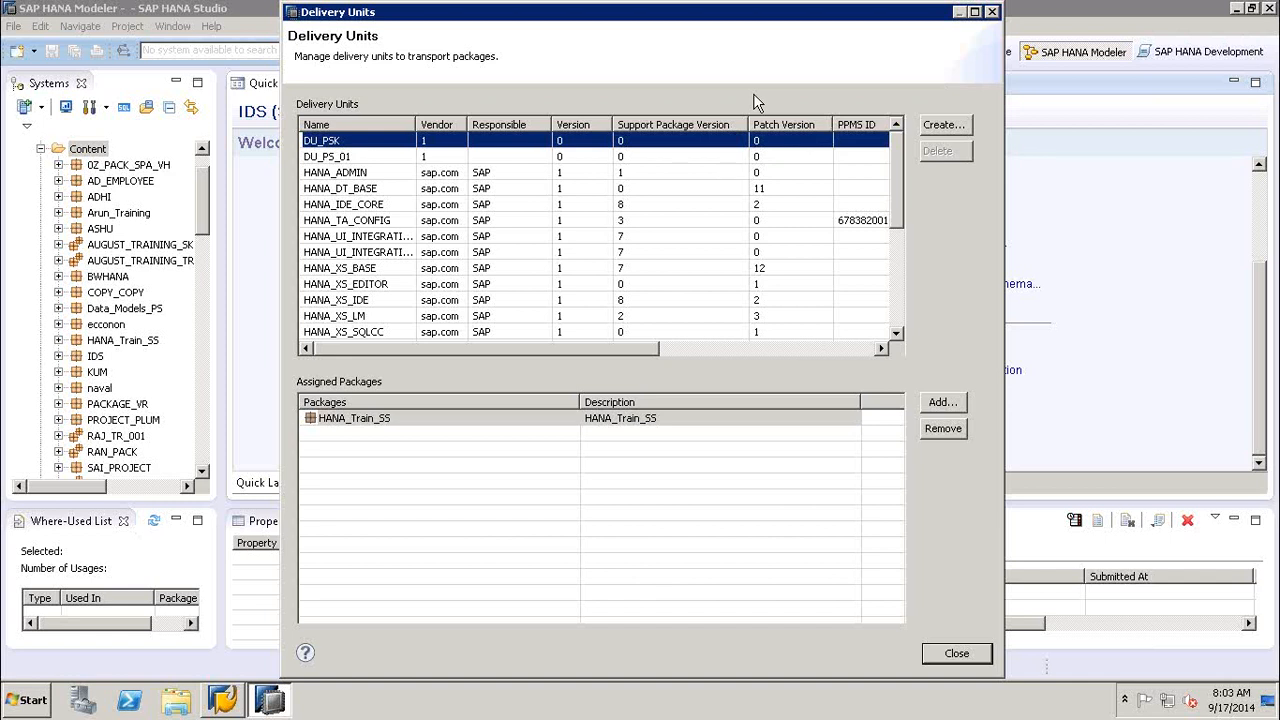
left_click(992, 15)
left_click(994, 12)
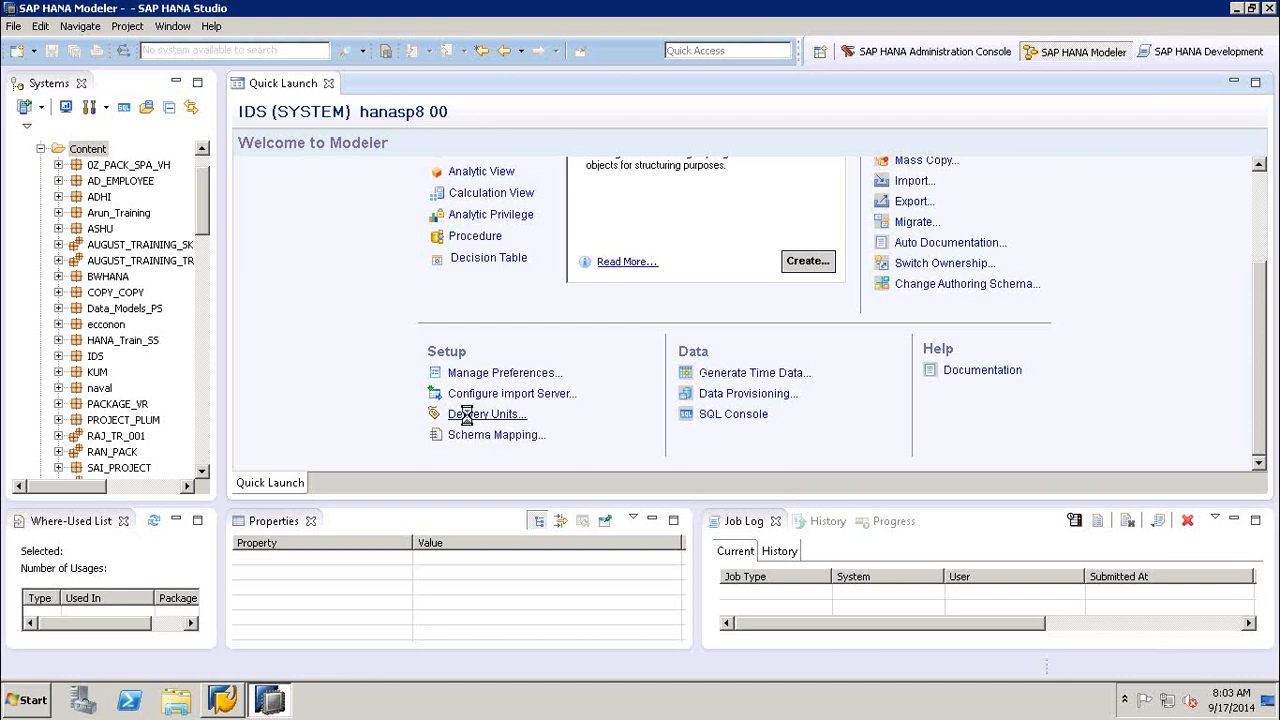
- Reopen the Delivery Units manager and create a new delivery unit named HANA_DEL_SEPT
left_click(470, 418)
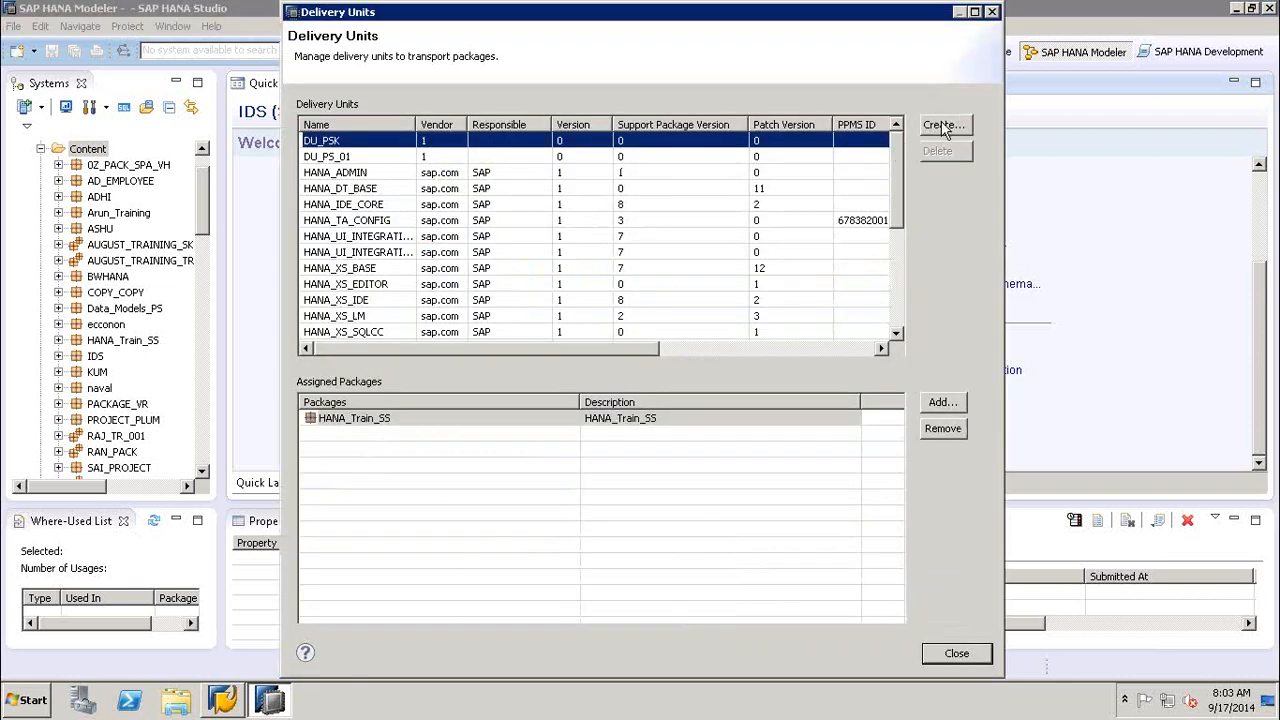
left_click(943, 126)
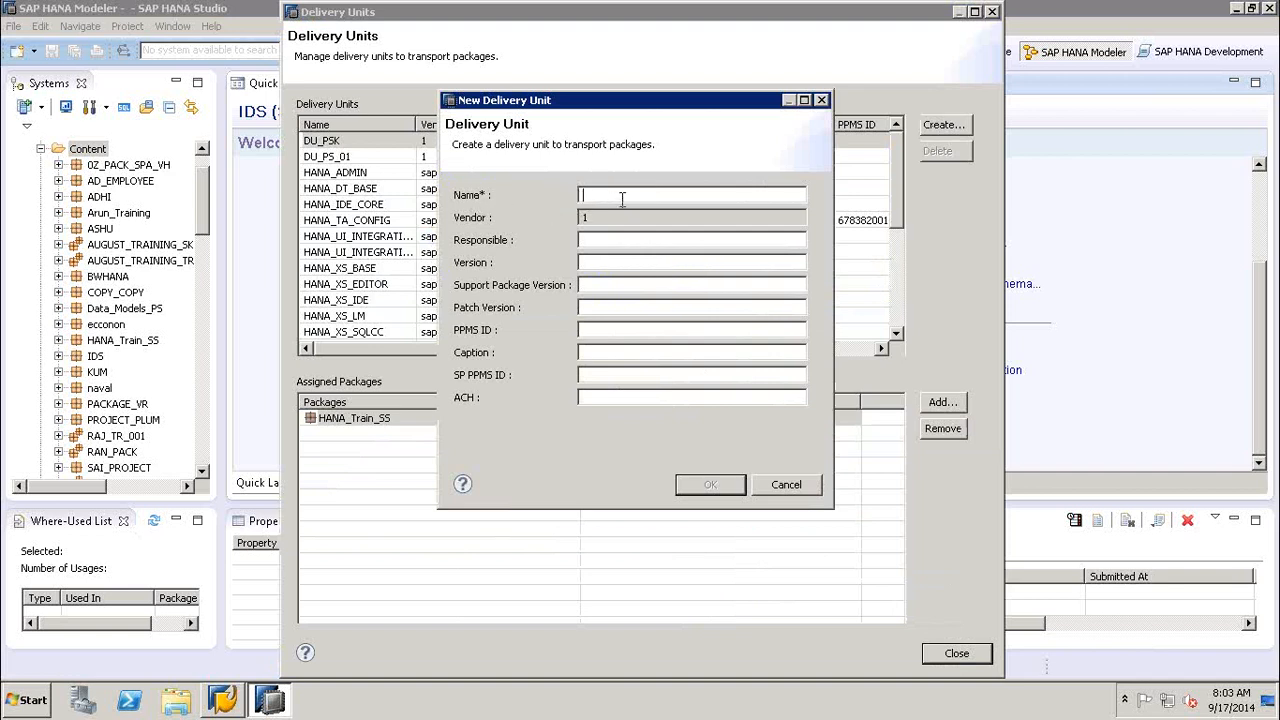
type("HANA_DEL_SEPT")
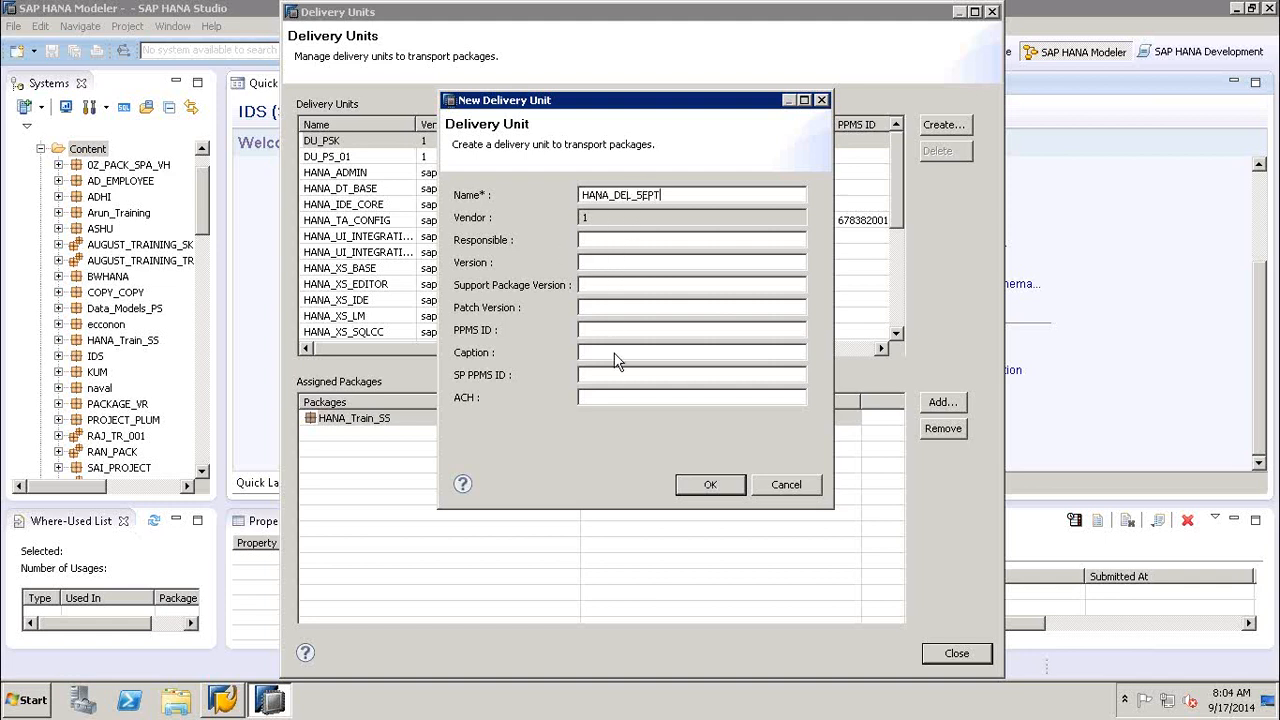
left_click(706, 485)
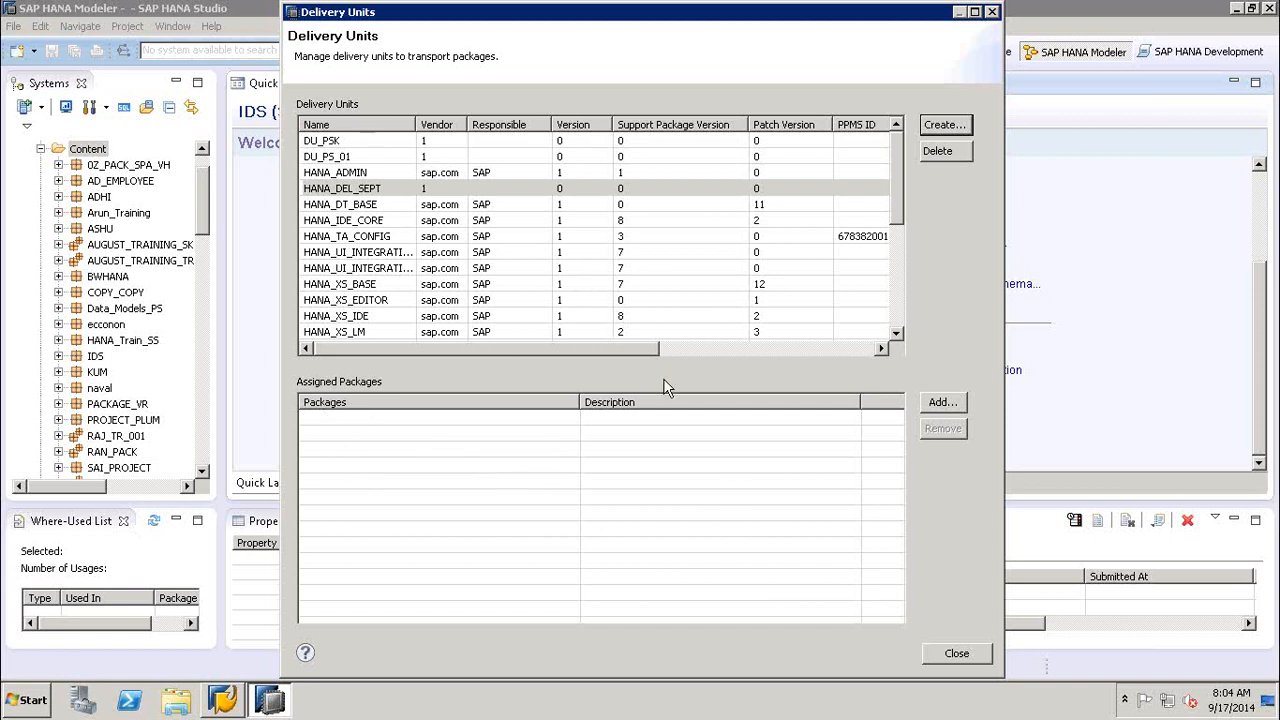
- Browse the packages that can be assigned to HANA_DEL_SEPT, cancel the assignment and close the Delivery Units manager
left_click(499, 429)
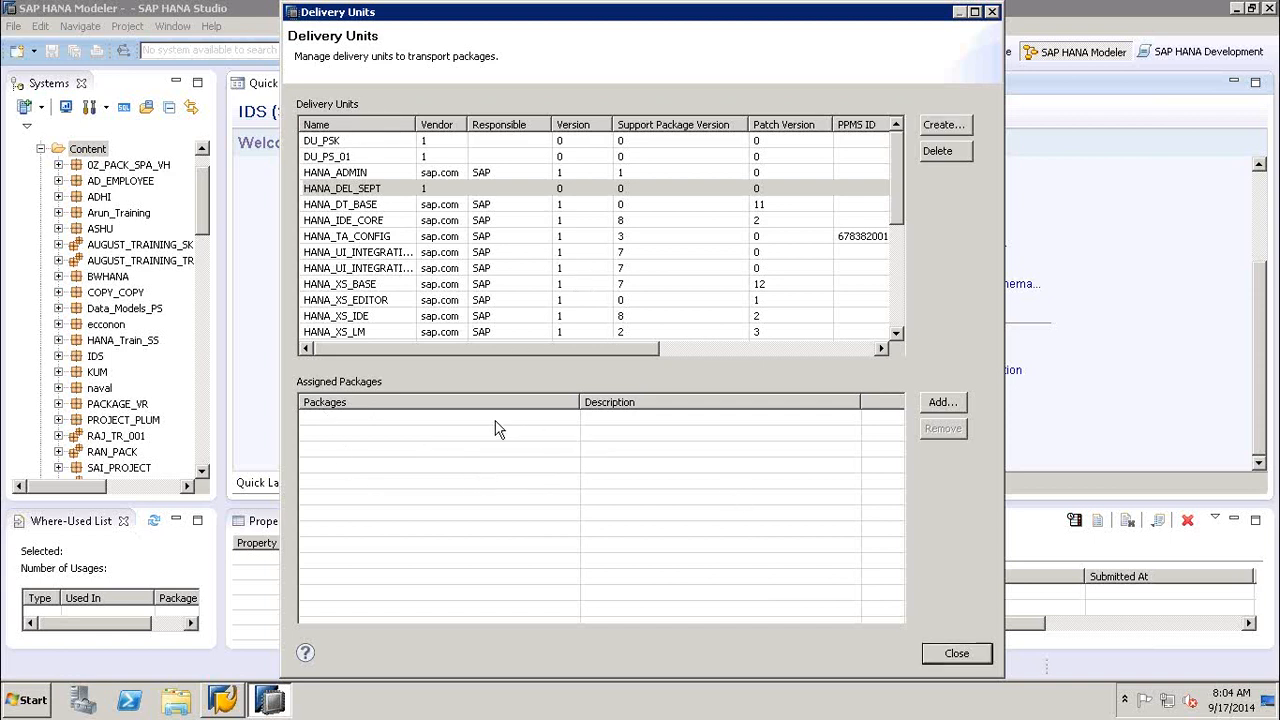
left_click(934, 405)
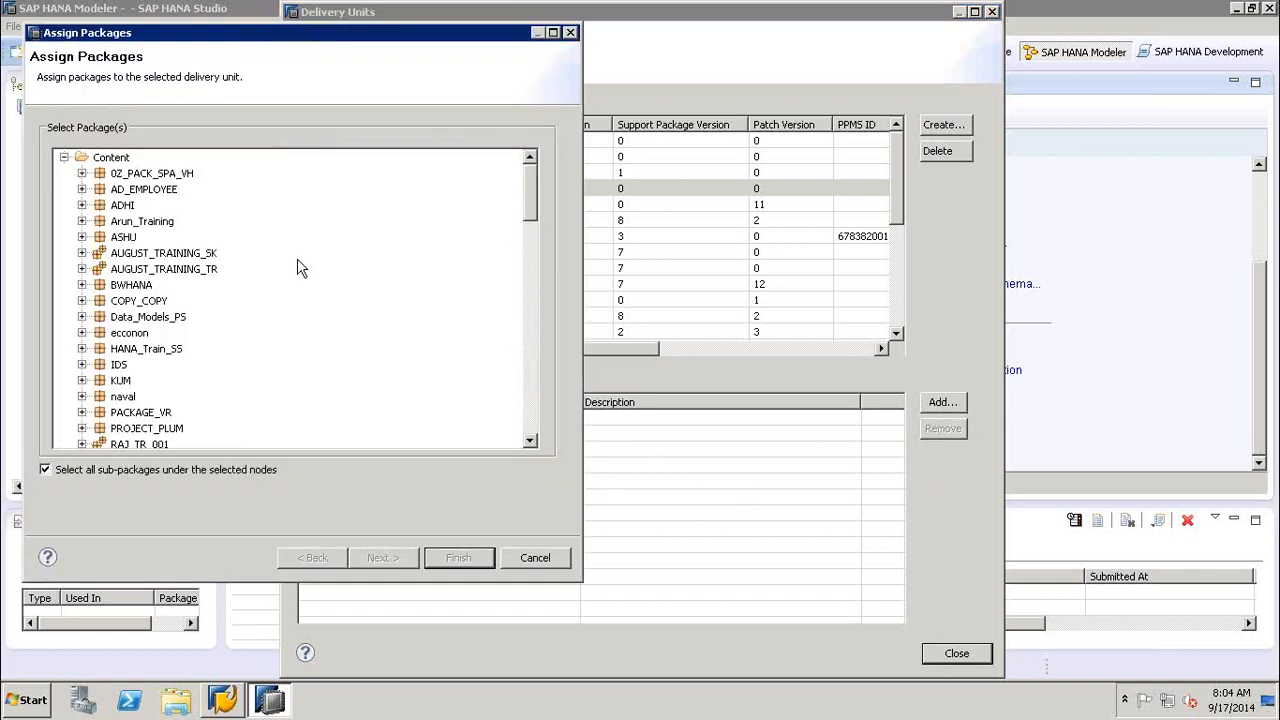
left_click(532, 416)
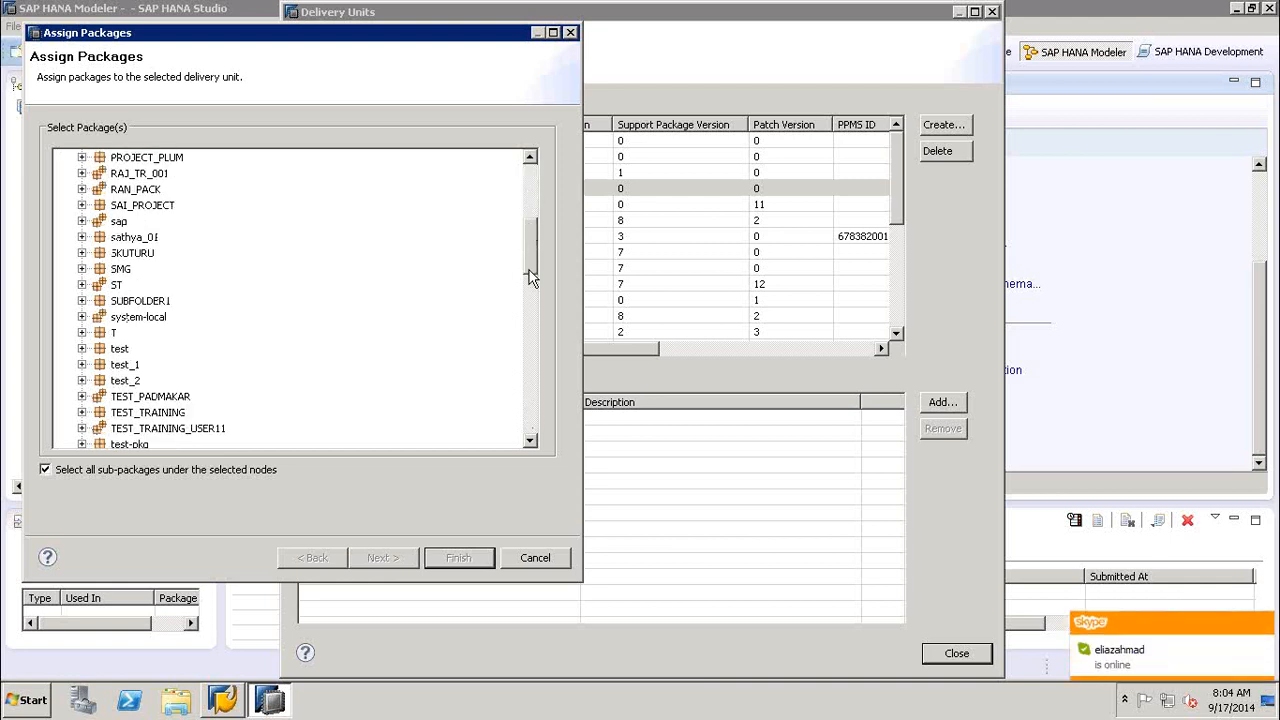
left_click(532, 323)
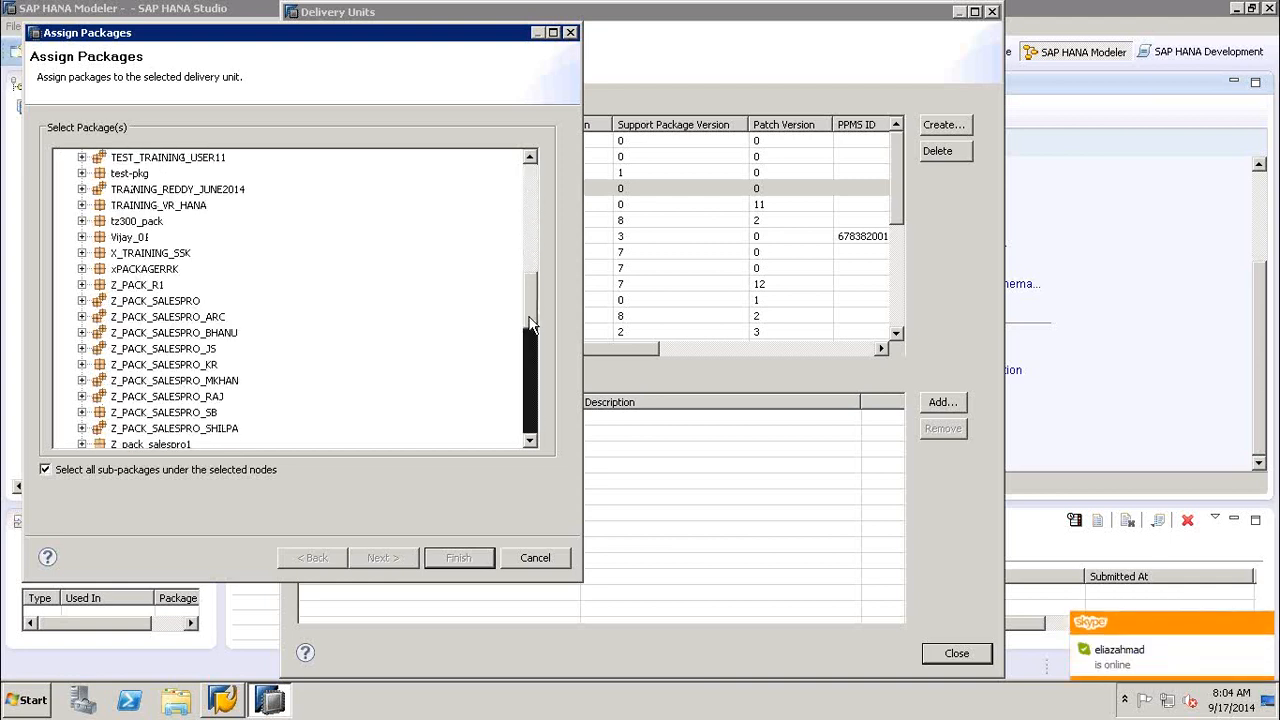
left_click(530, 218)
left_click(530, 218)
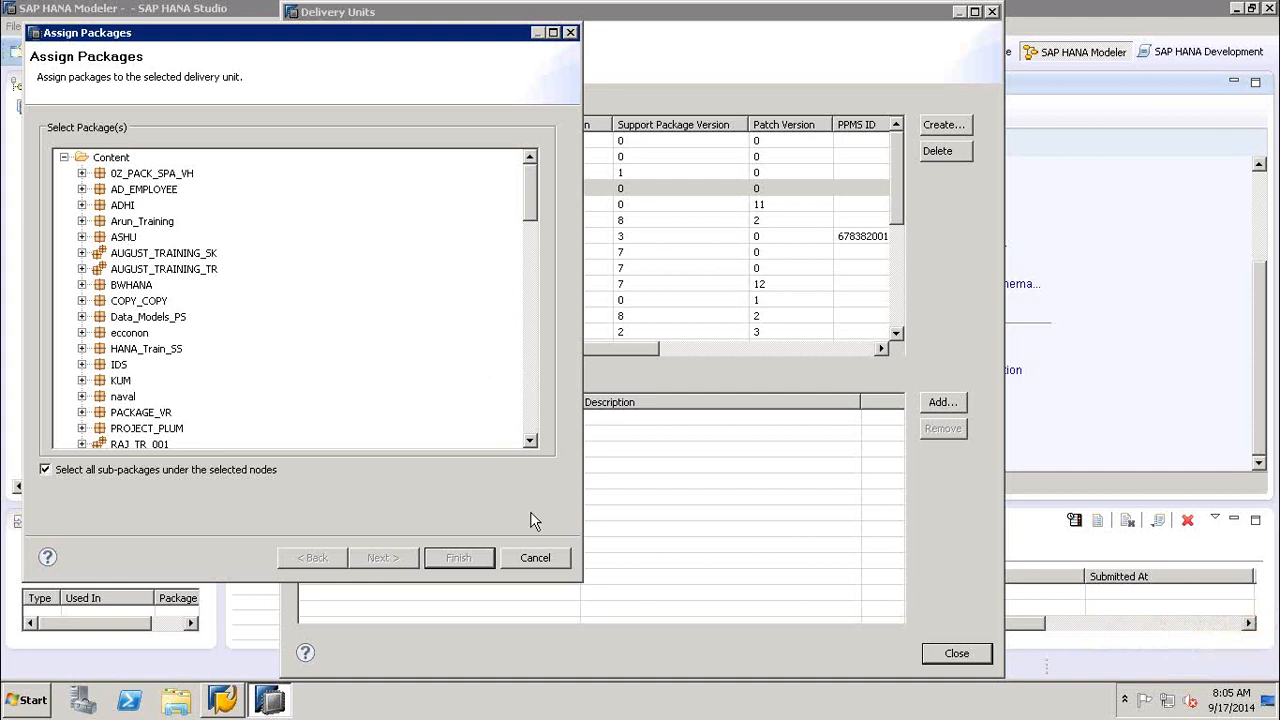
left_click(533, 560)
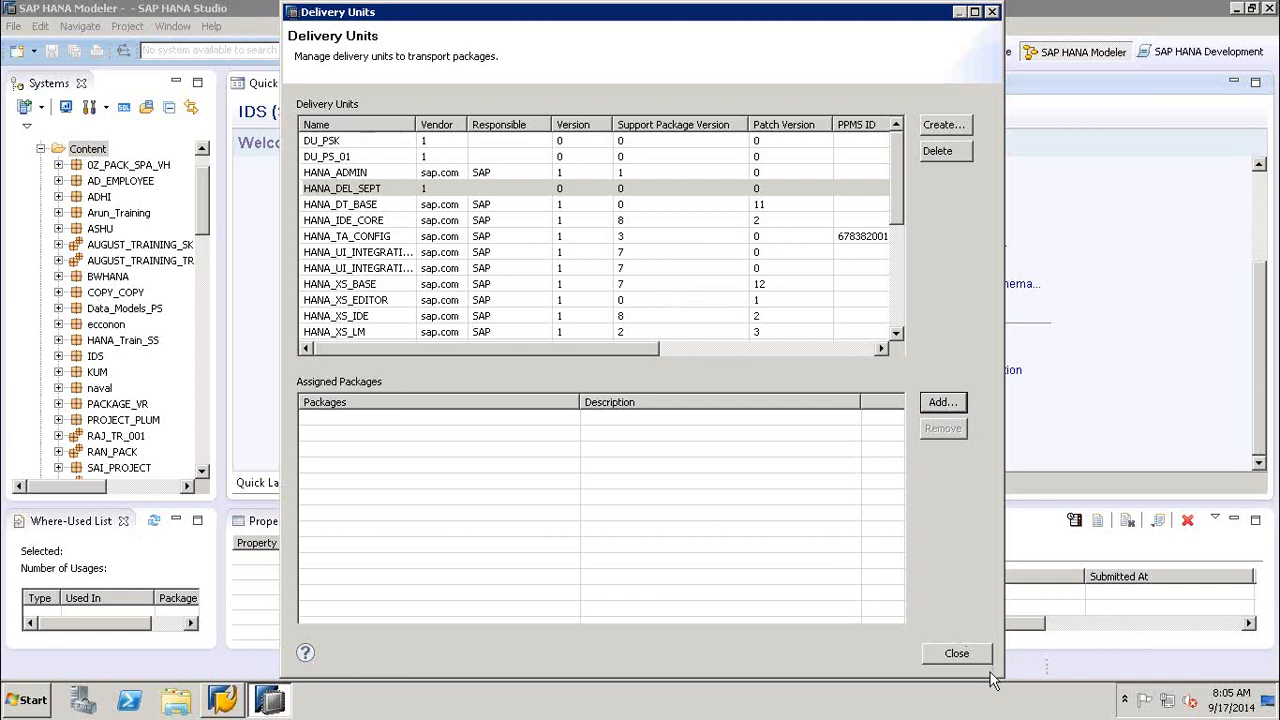
left_click(955, 654)
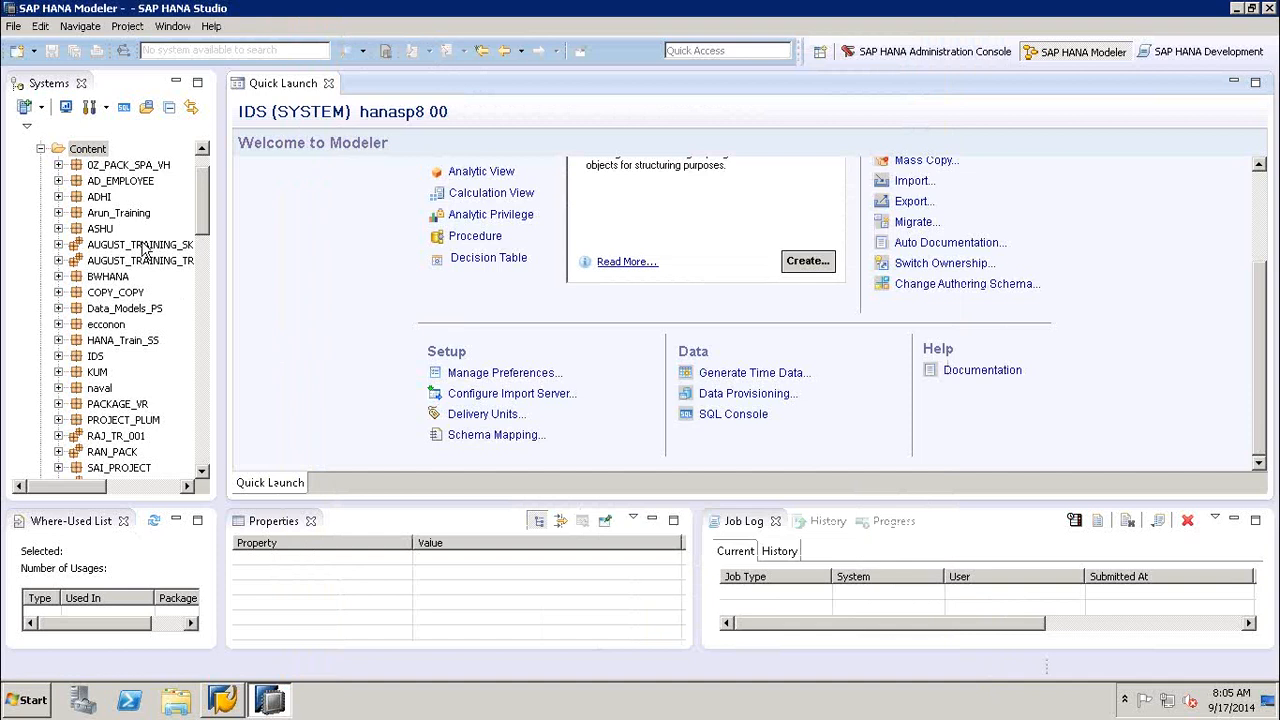
- Start a new package under the Content folder with HANA_BW_SEPT as both name and description
right_click(88, 150)
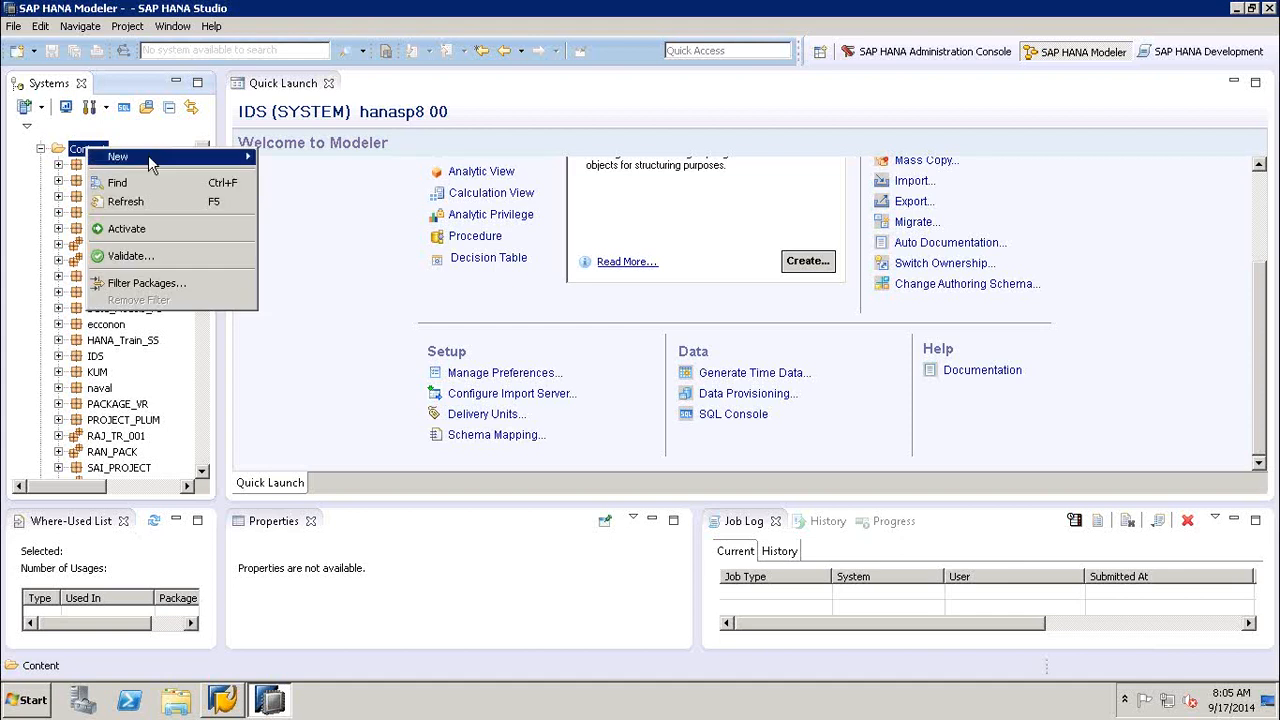
mouse_move(151, 157)
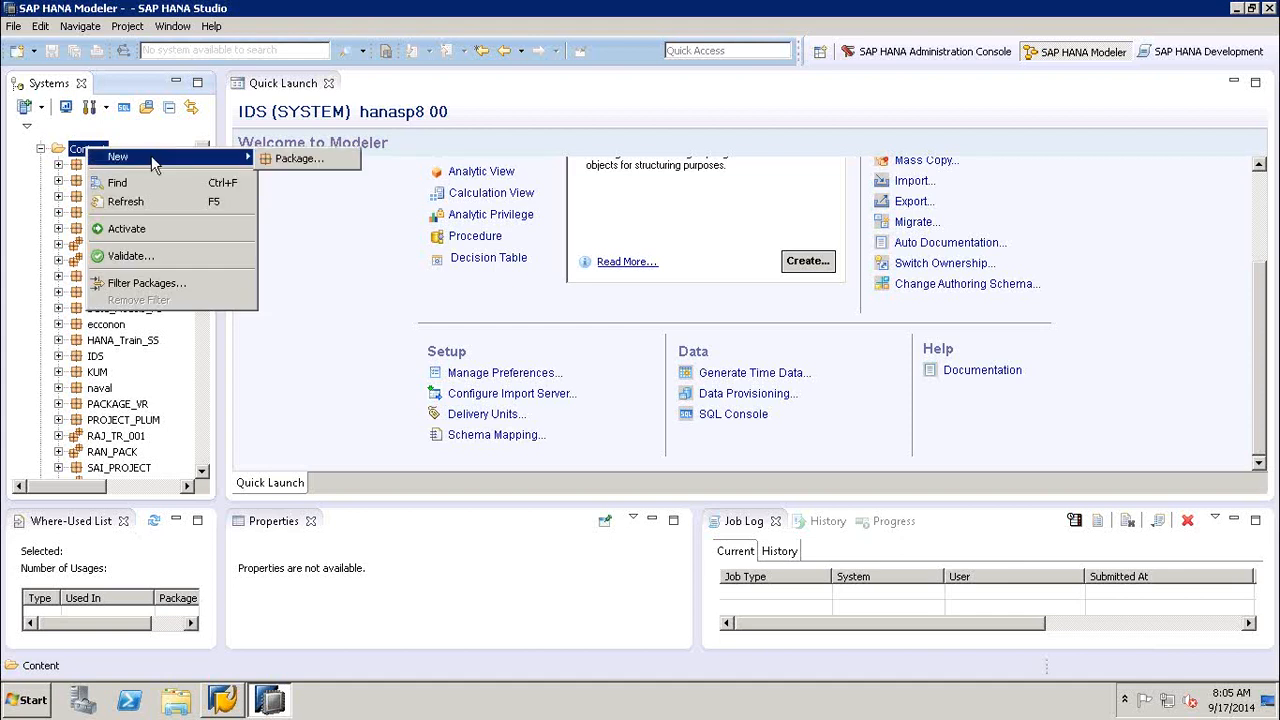
left_click(297, 160)
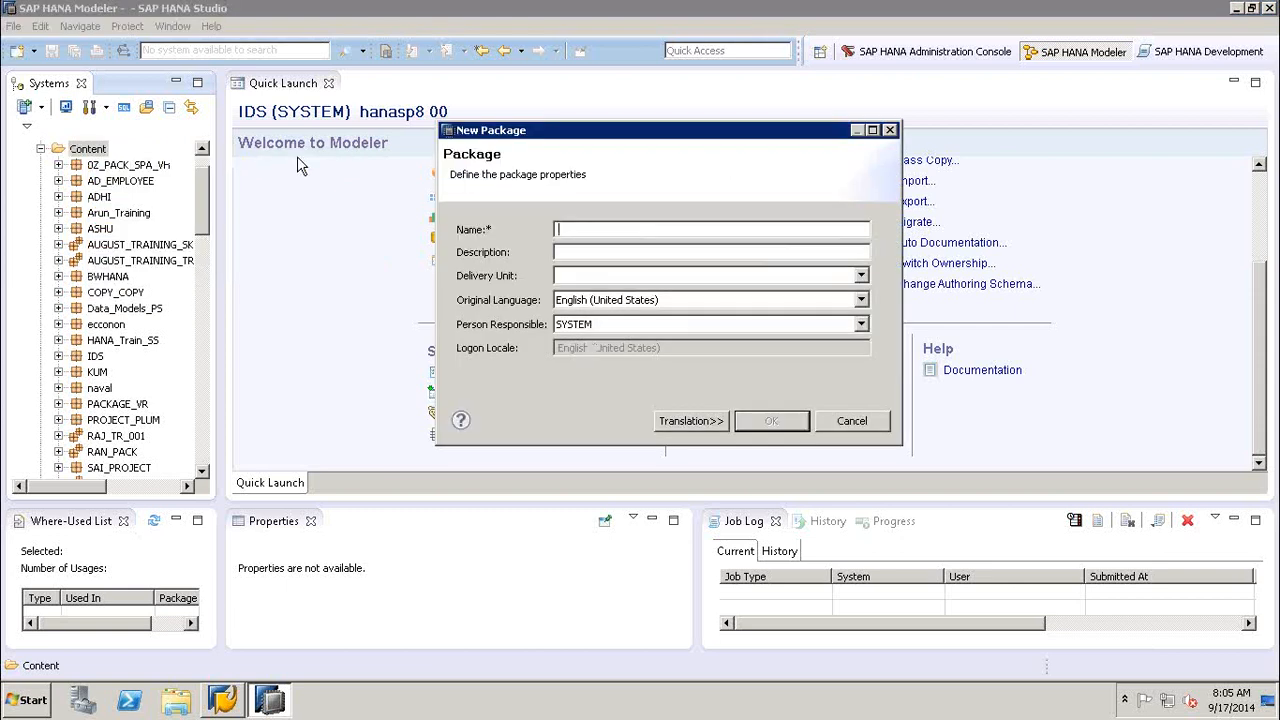
type("HANA")
type("_")
type("BW")
type("_")
type("BEPT")
left_click(578, 252)
type("HANA_BW_BEPT")
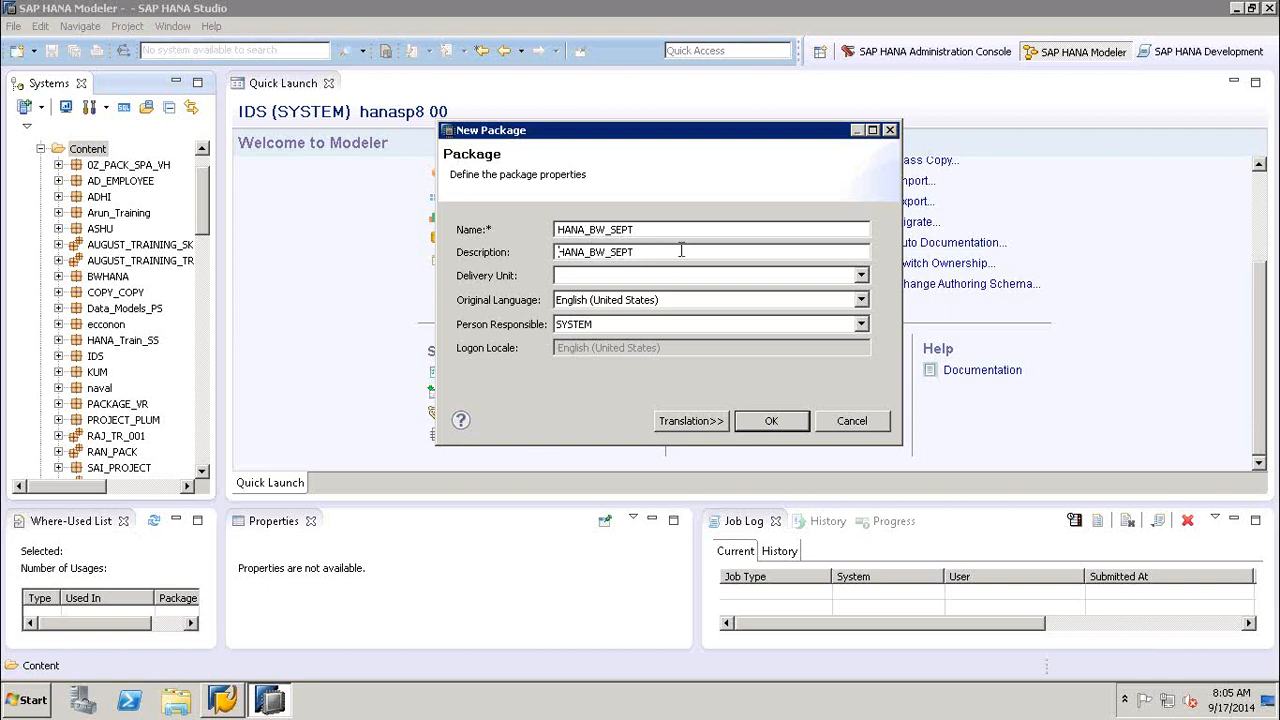
left_click(640, 254)
- Assign the new package to delivery unit HANA_DEL_SEPT, keep English (United States) as original language, and create it
left_click(591, 276)
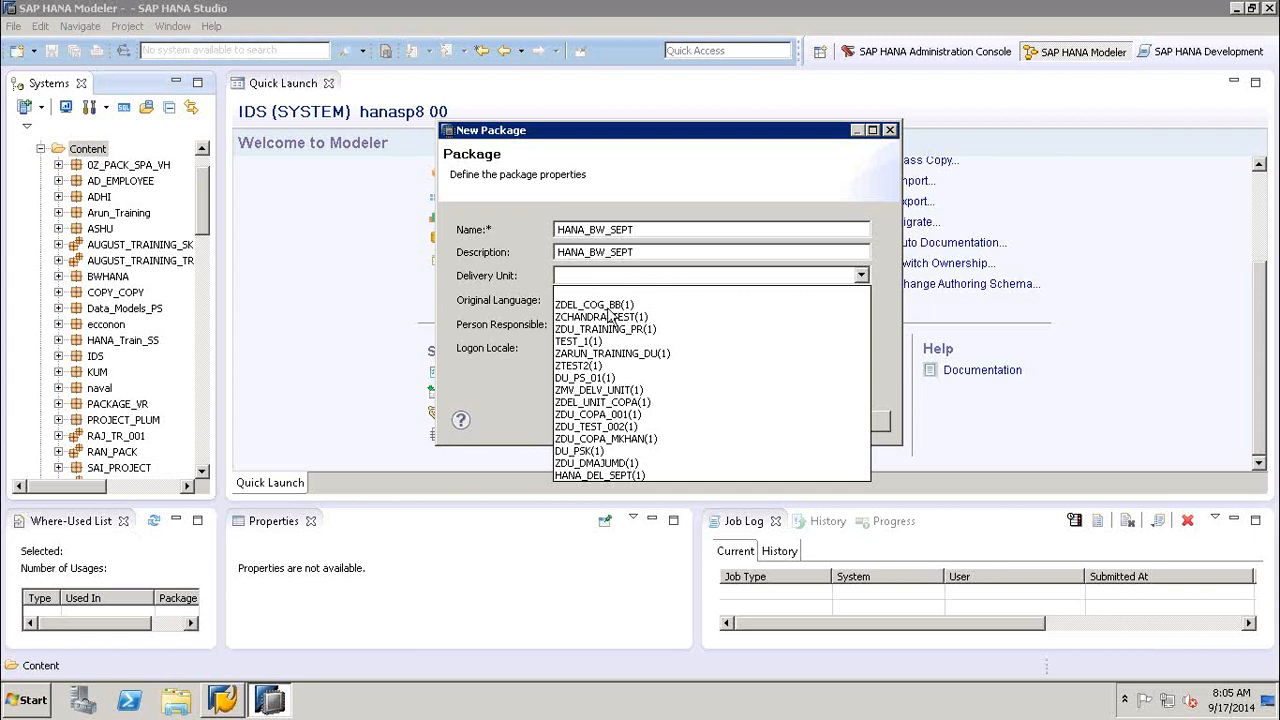
left_click(615, 477)
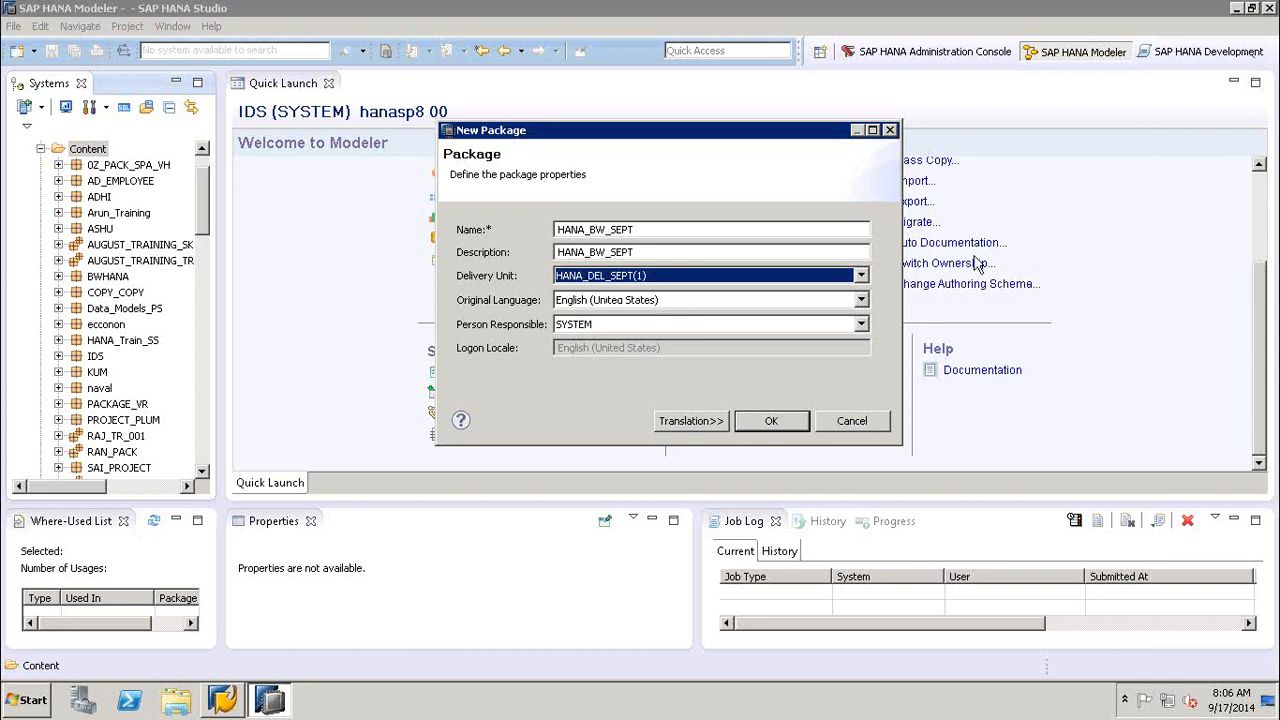
left_click(860, 300)
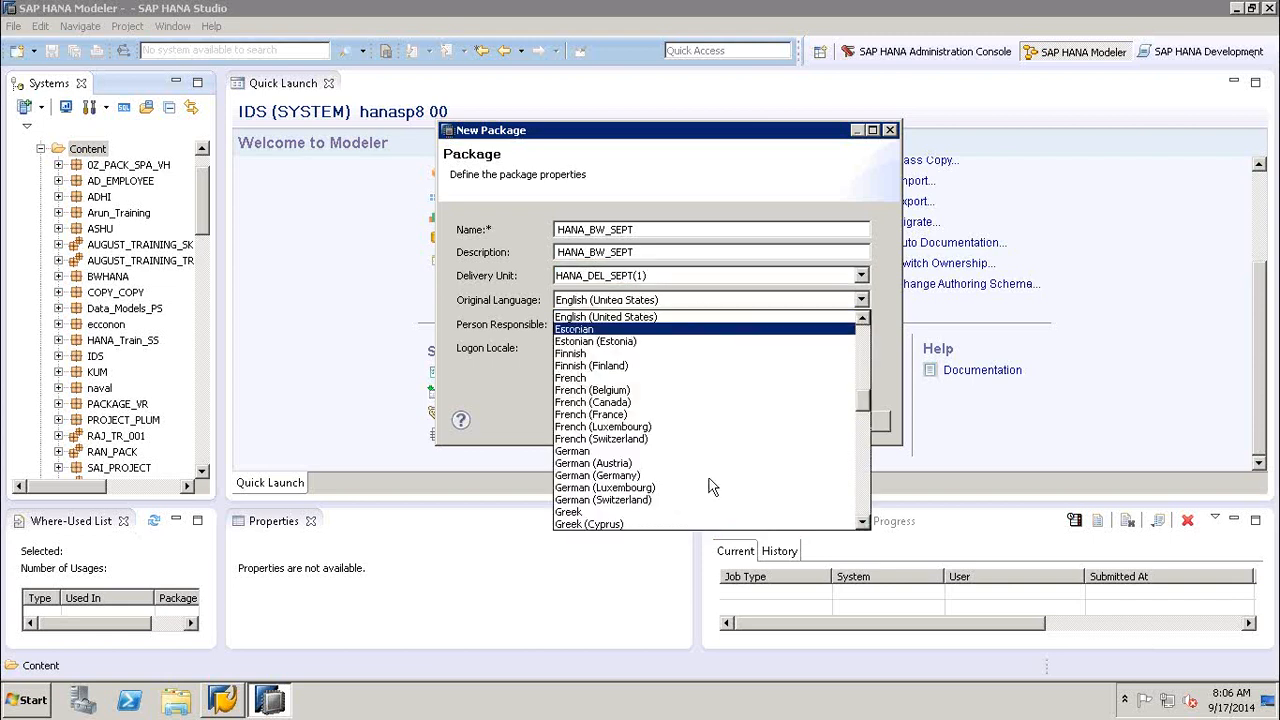
left_click(845, 187)
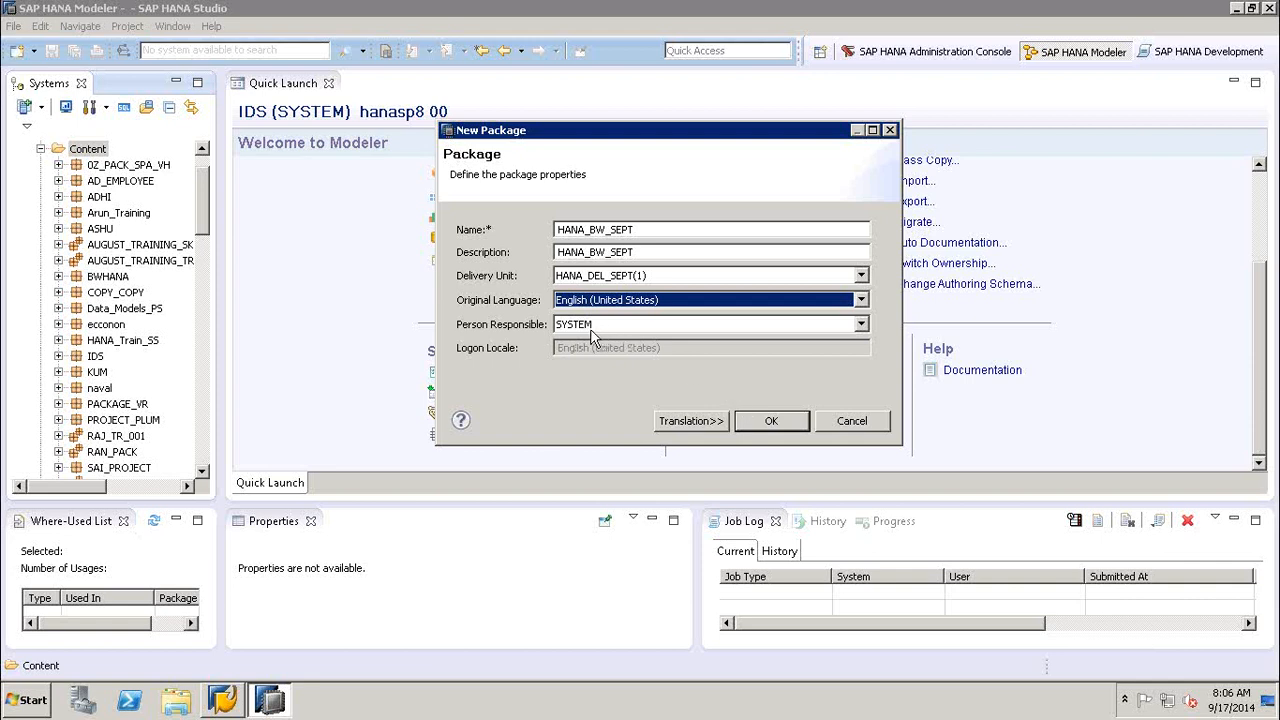
left_click(772, 424)
left_click(772, 424)
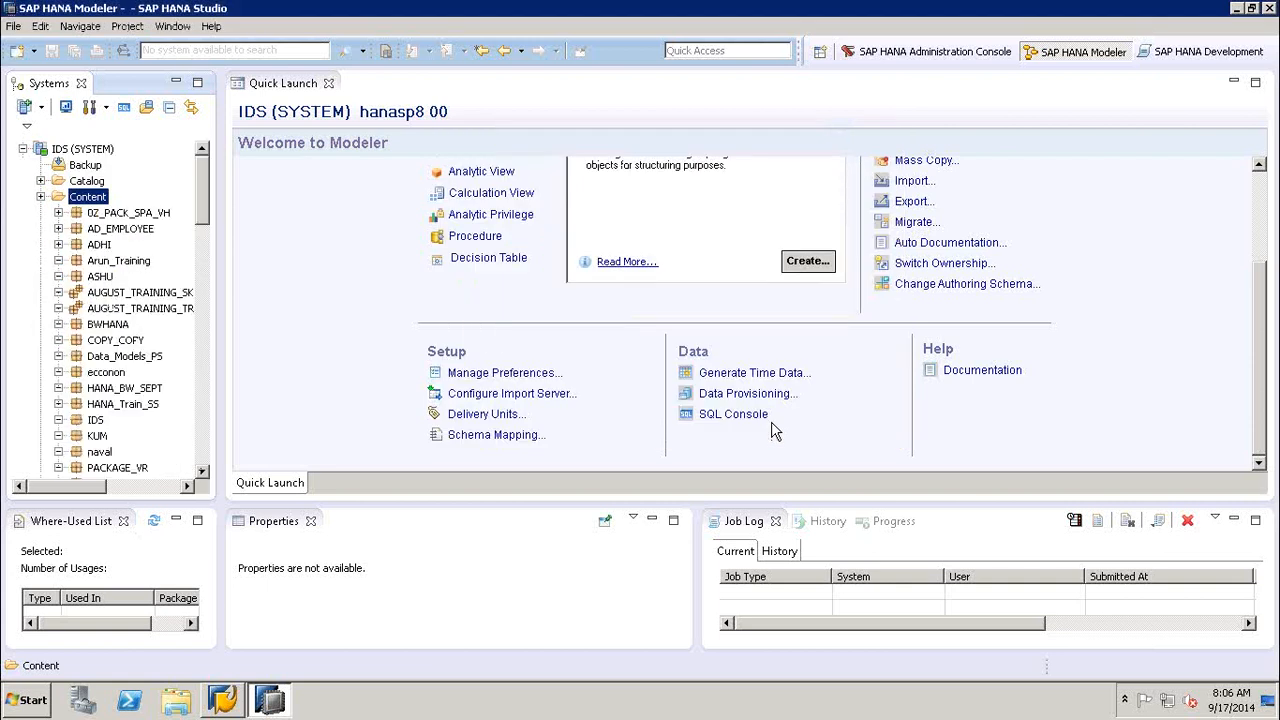
- Locate the HANA_BW_SEPT package under Content, enlarge the Properties view and review the package's properties
left_click(204, 336)
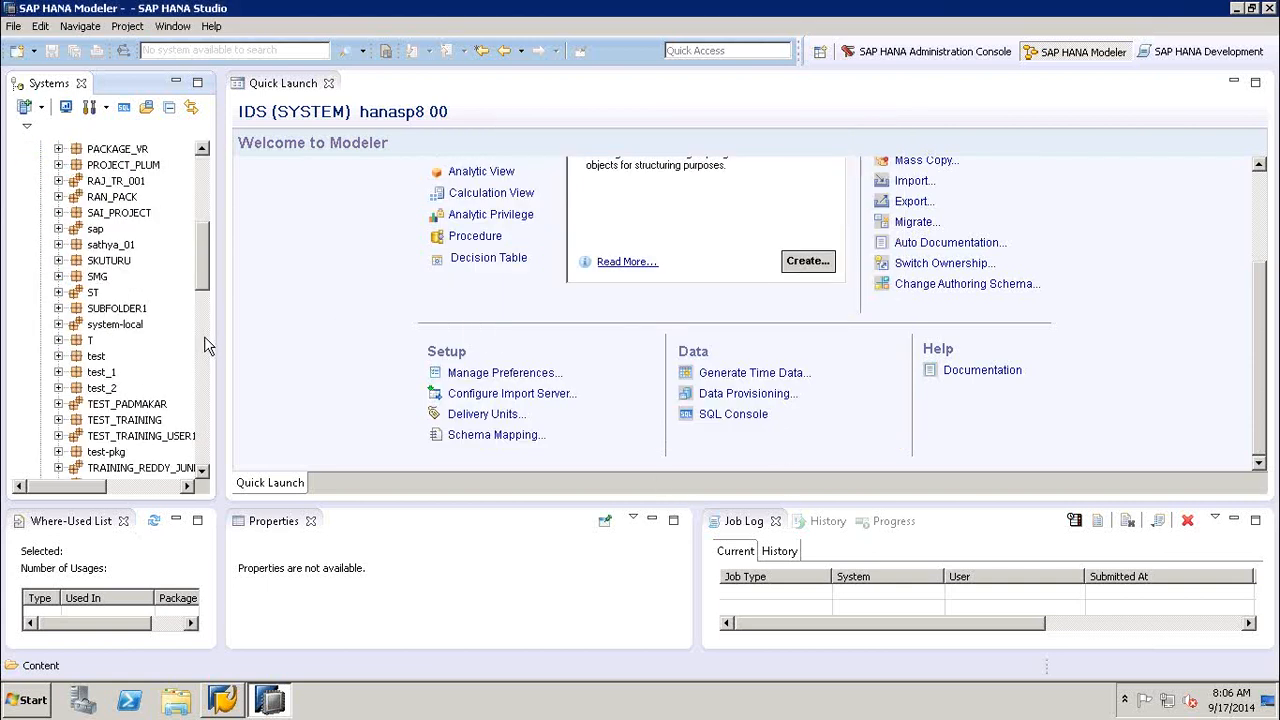
left_click(204, 336)
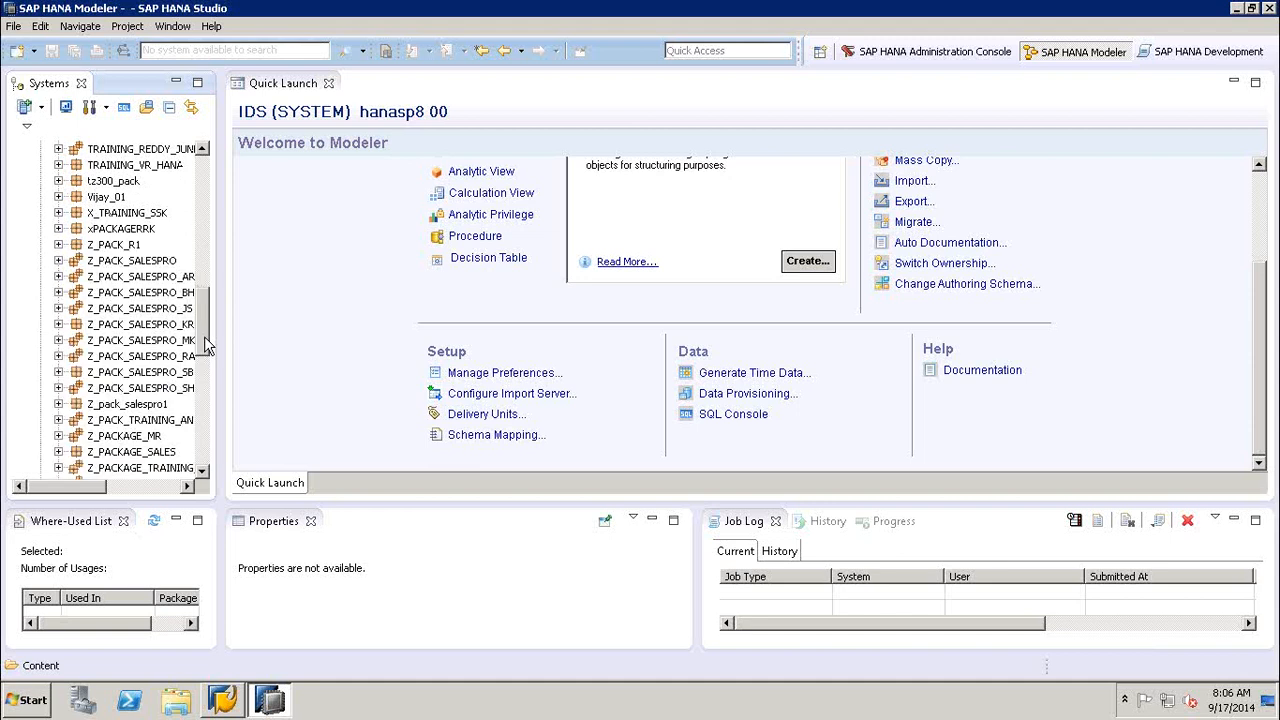
left_click(204, 206)
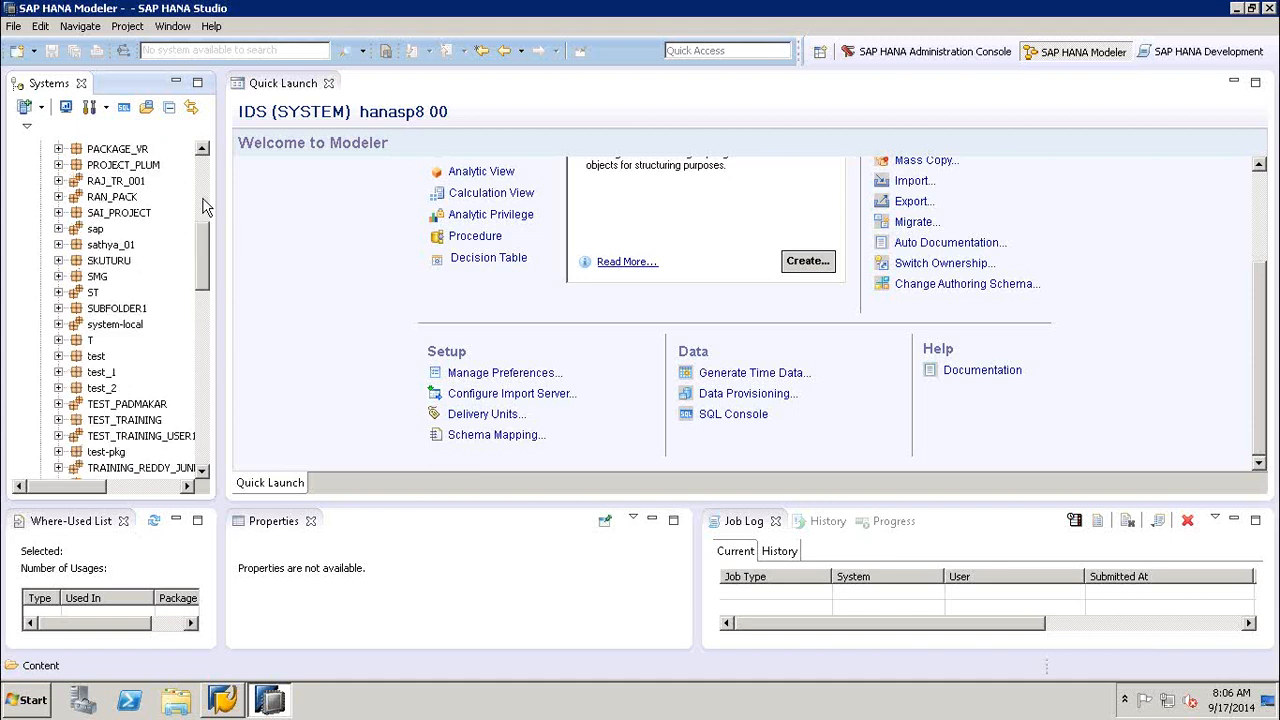
left_click(204, 206)
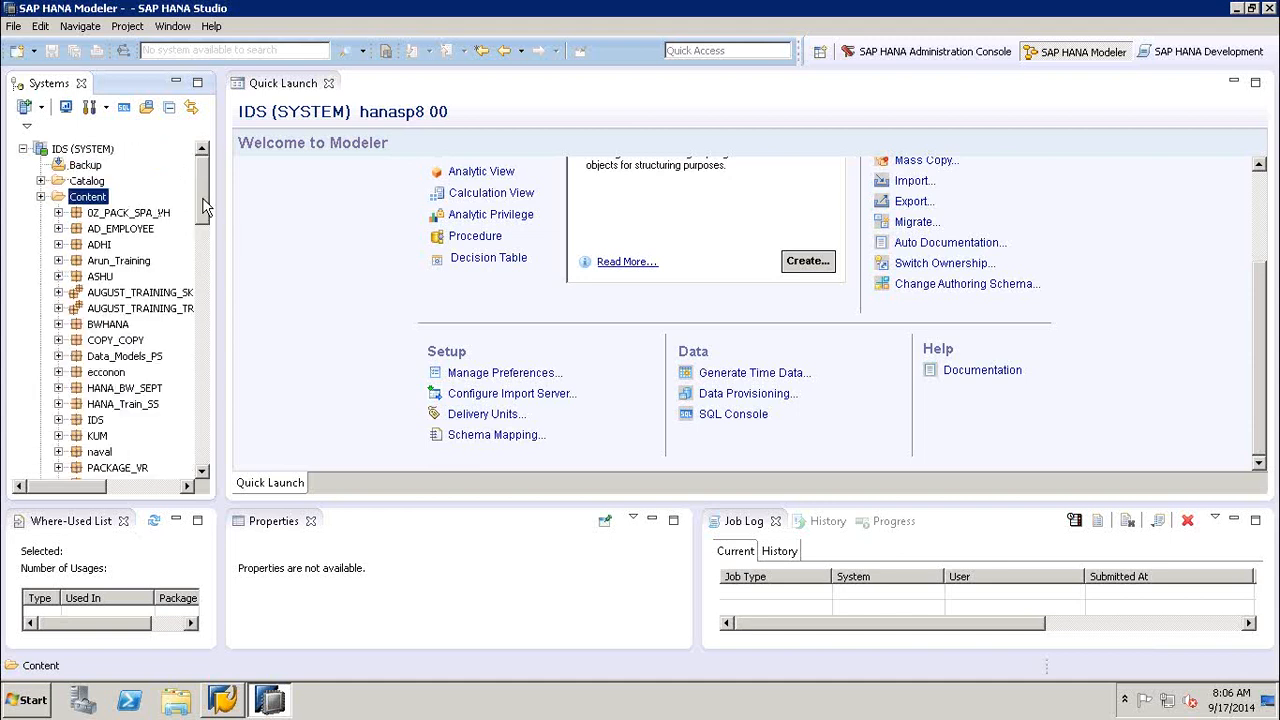
left_click(124, 389)
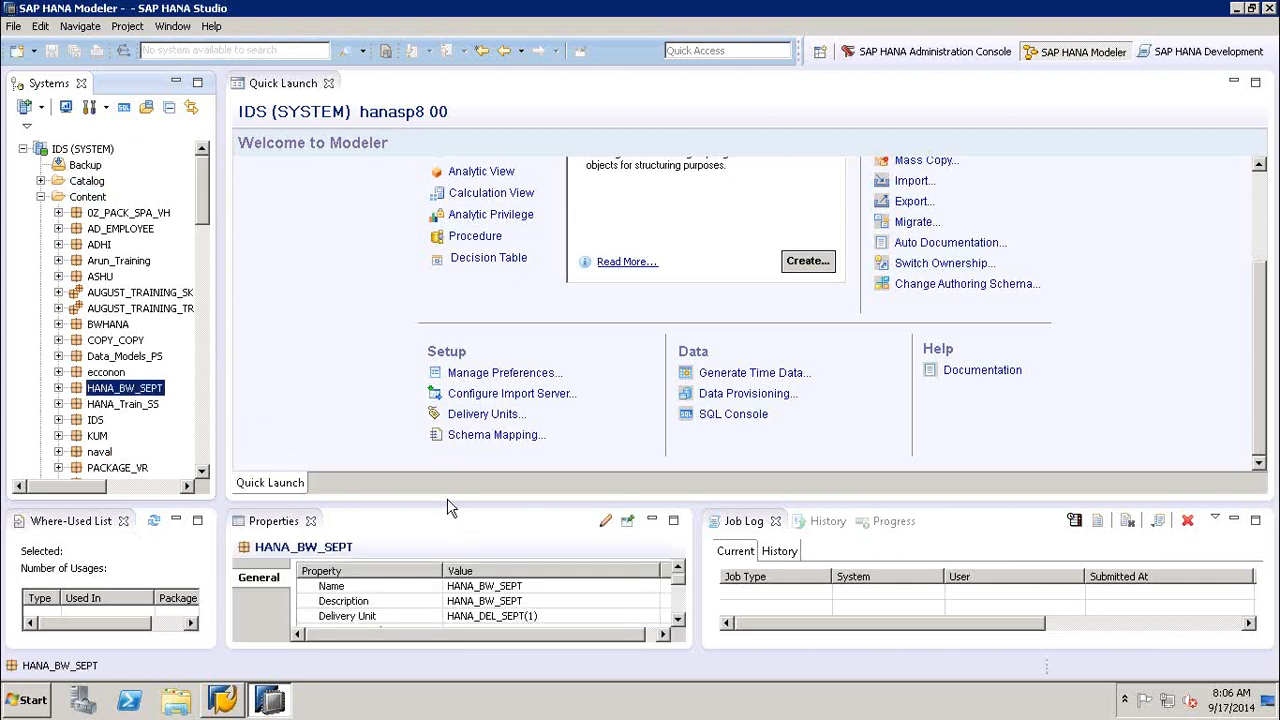
left_click_drag(449, 505, 449, 438)
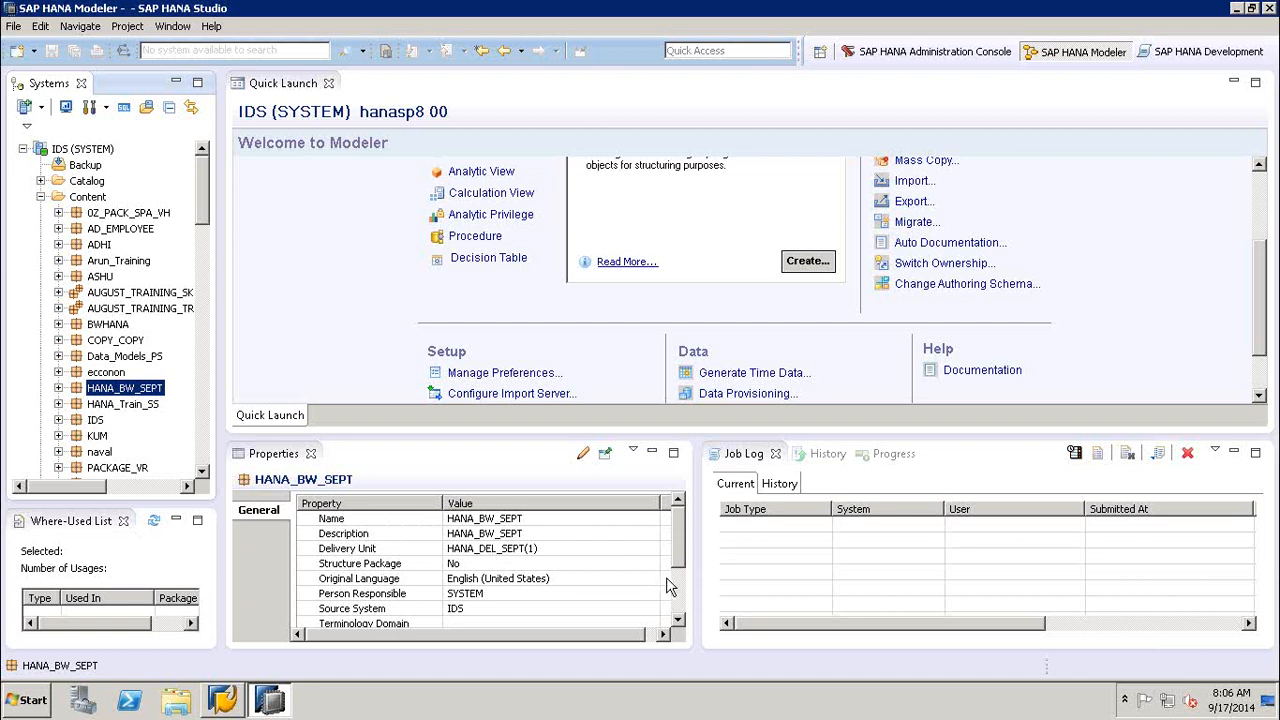
scroll(679, 592, "down", 2)
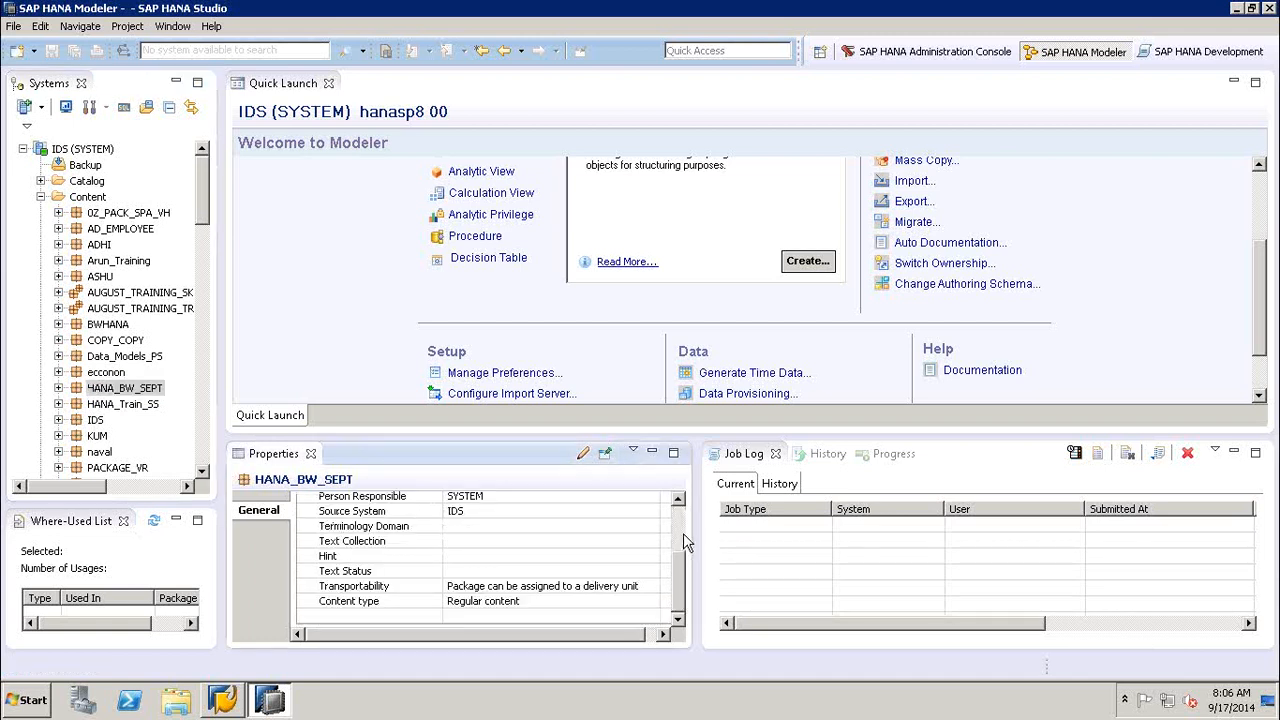
left_click(680, 530)
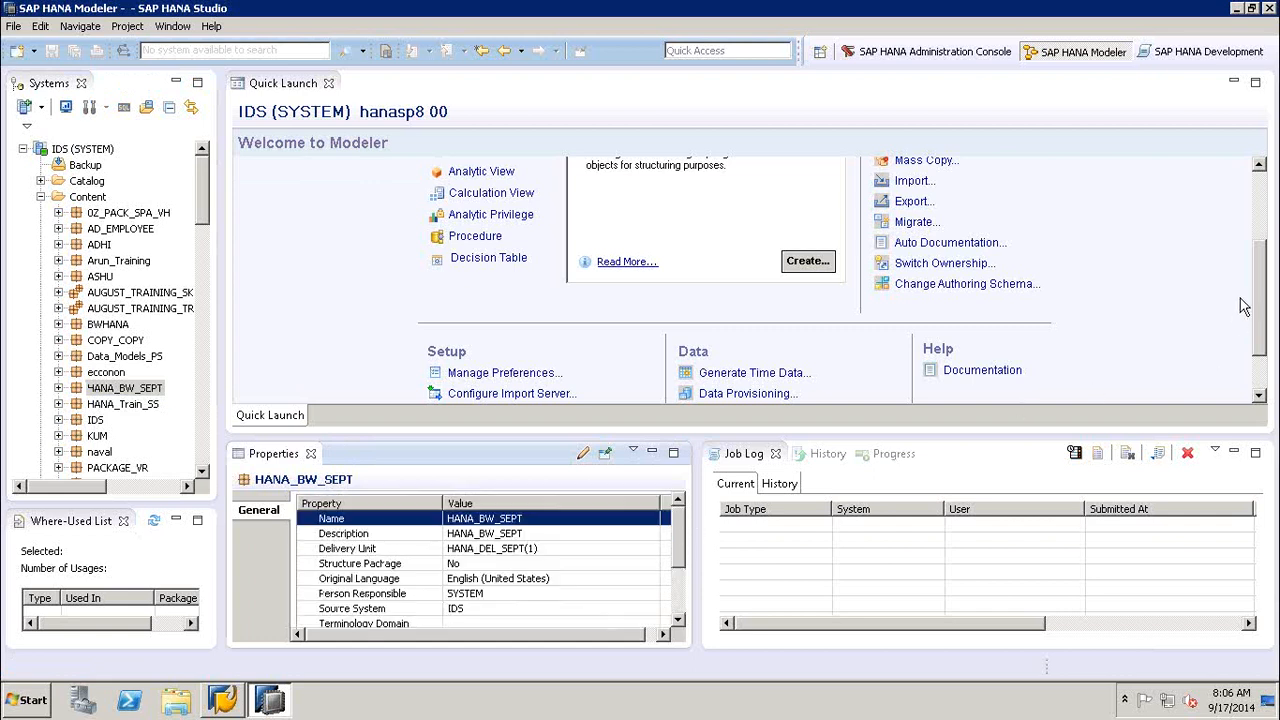
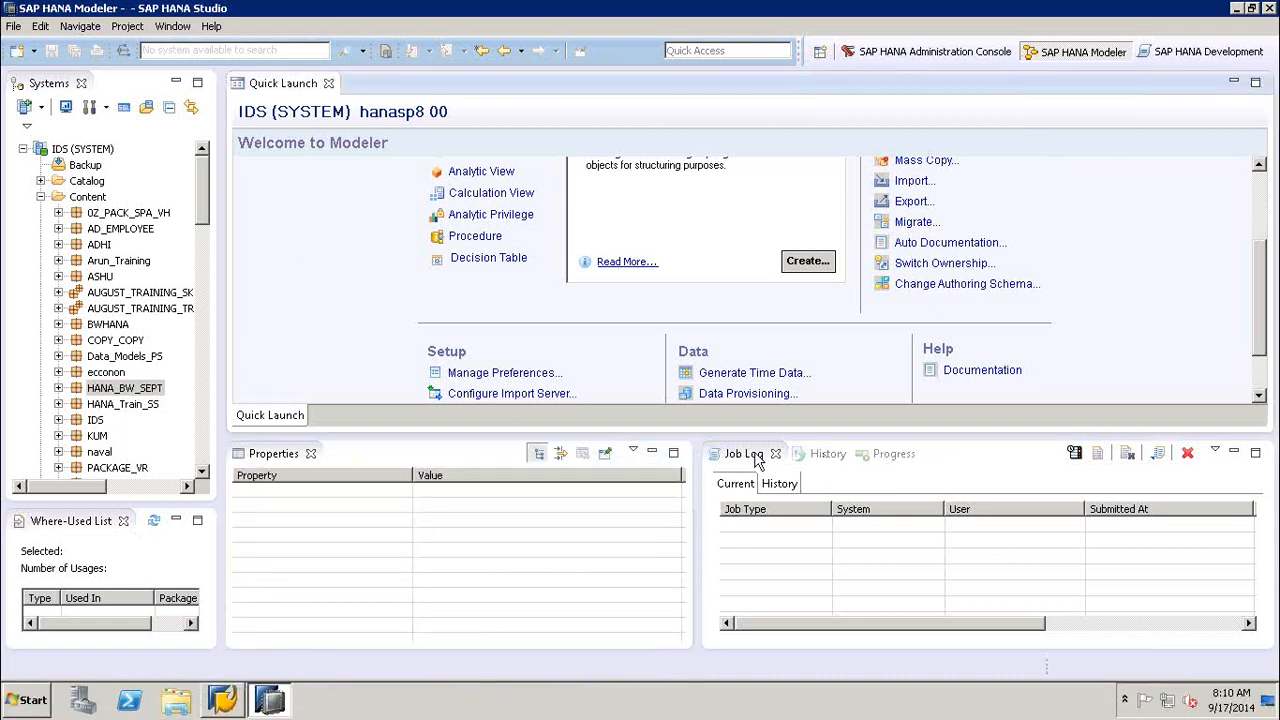
- Close the Properties, Job Log, History and Progress views beneath the Quick Launch page
left_click(310, 454)
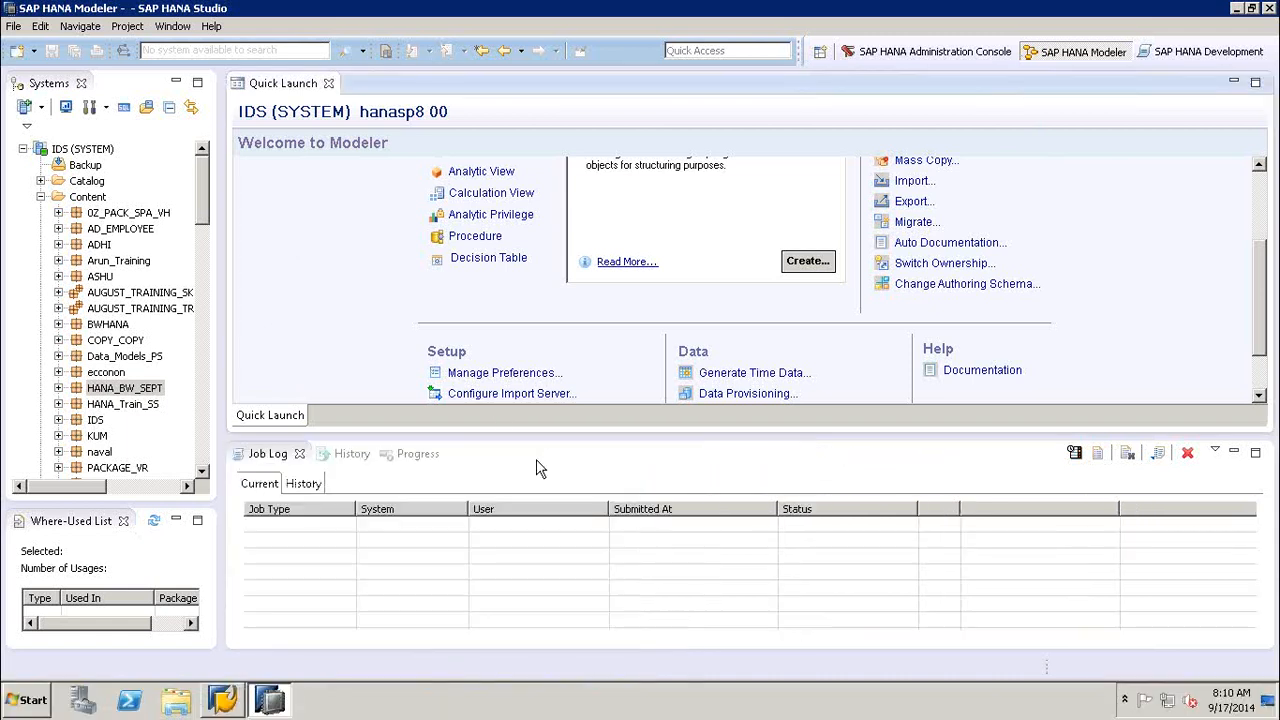
left_click(299, 455)
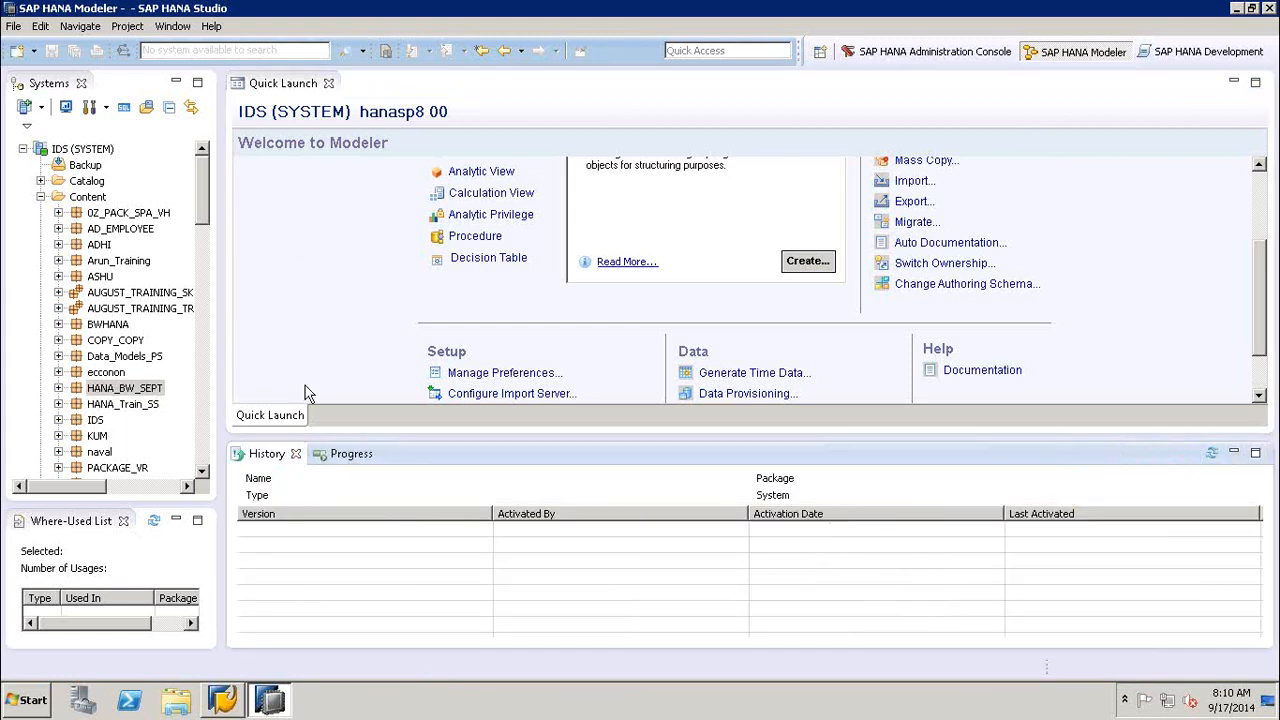
left_click(297, 454)
left_click(304, 455)
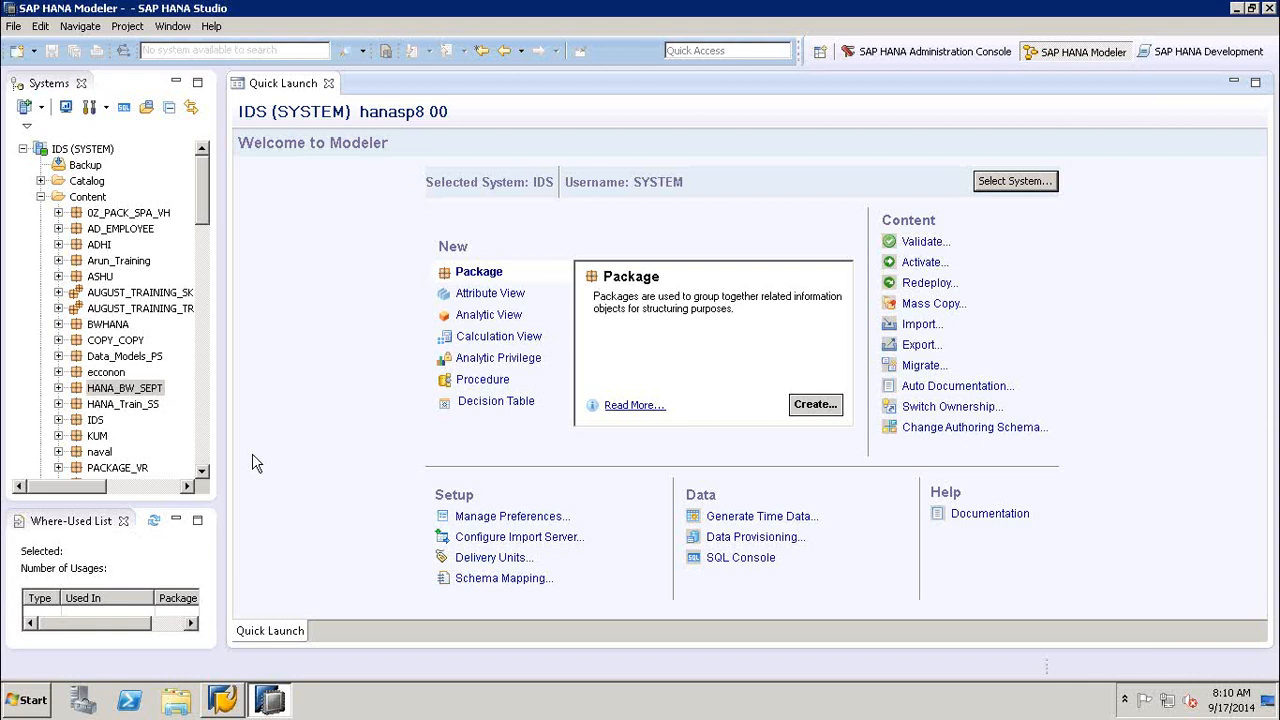
- Select the HANA_BW_SEPT package, then collapse the Content and Security folders of the IDS system
left_click(112, 388)
left_click(58, 388)
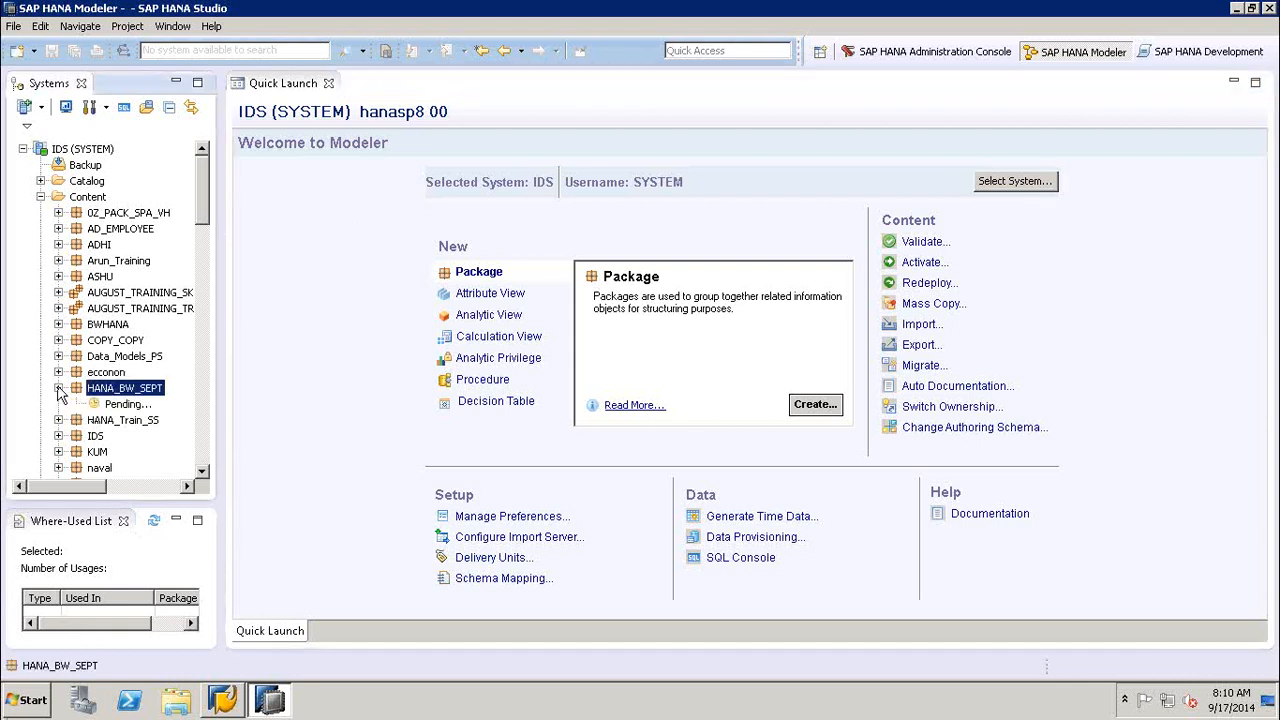
left_click(232, 372)
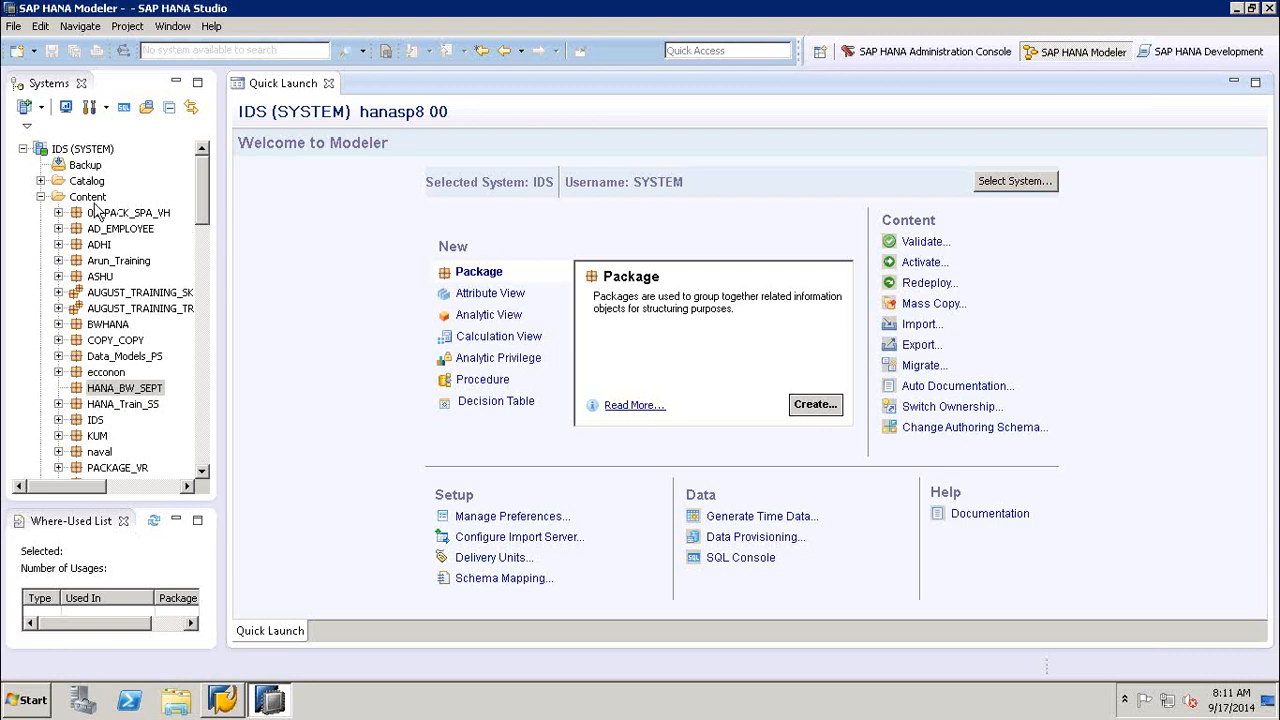
left_click(40, 197)
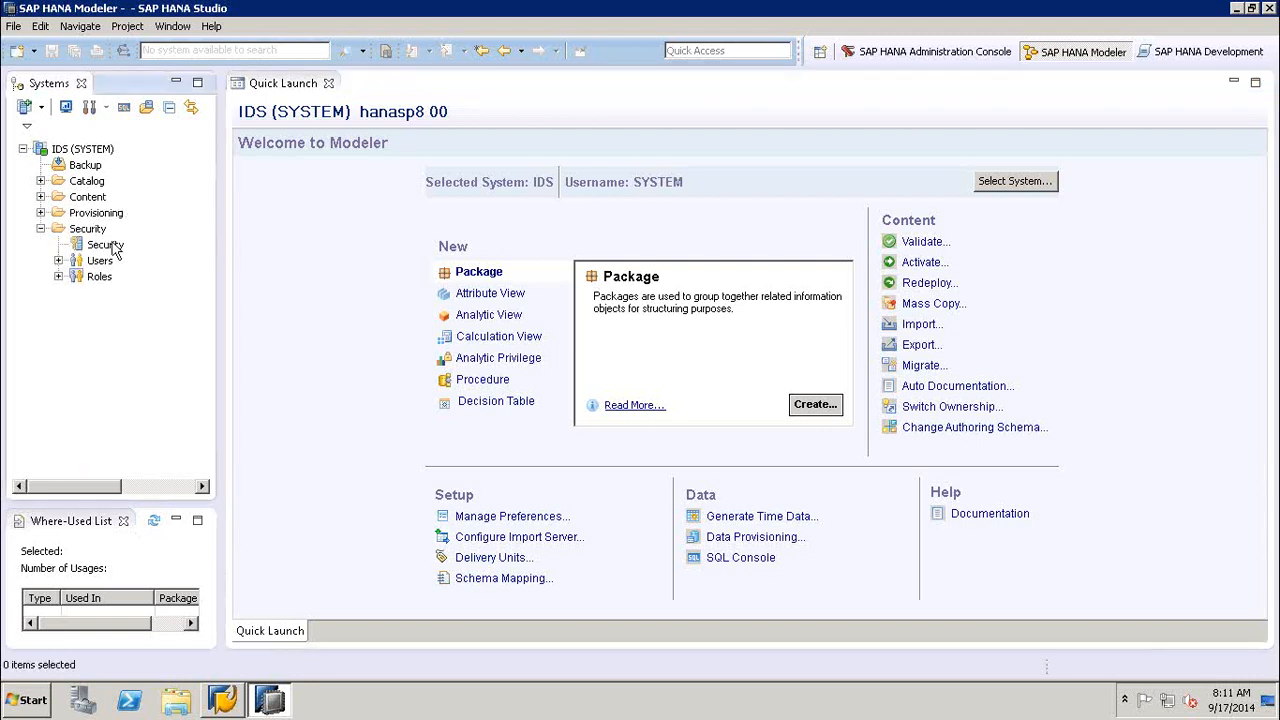
left_click(40, 229)
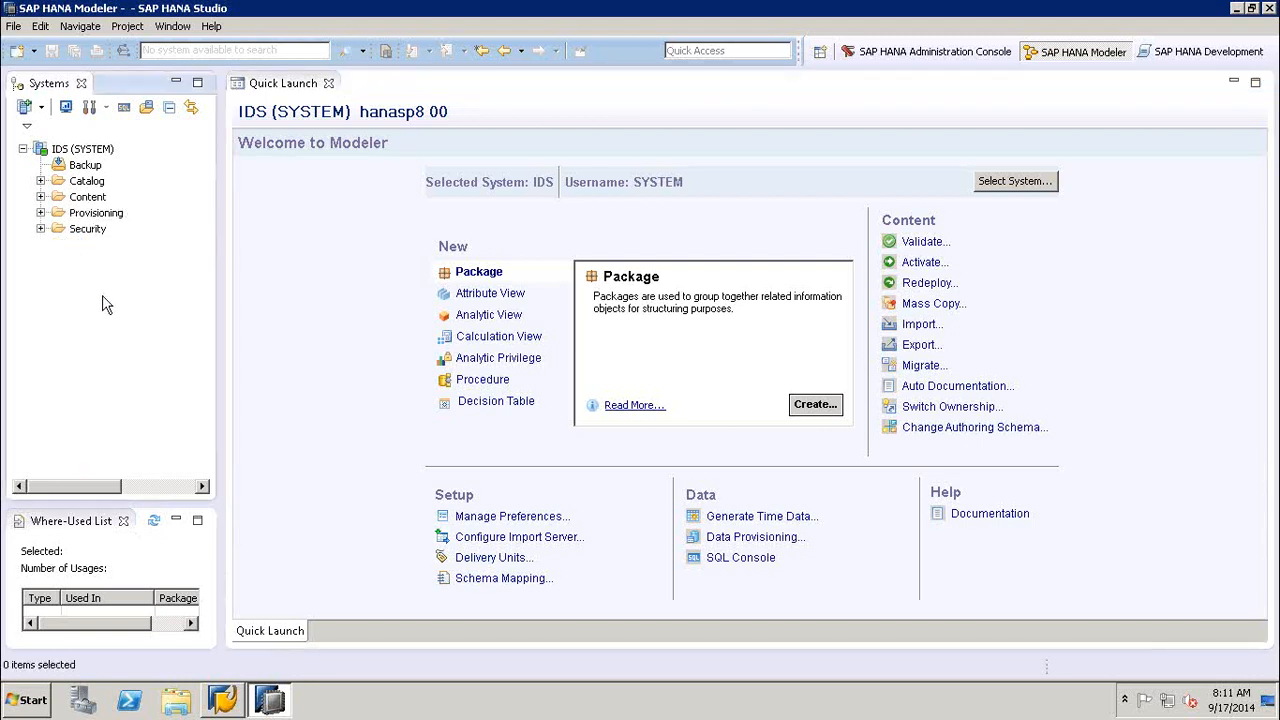
- Open a blank workbook in Microsoft Excel and shrink and move its window so the Systems tree stays visible
left_click(22, 698)
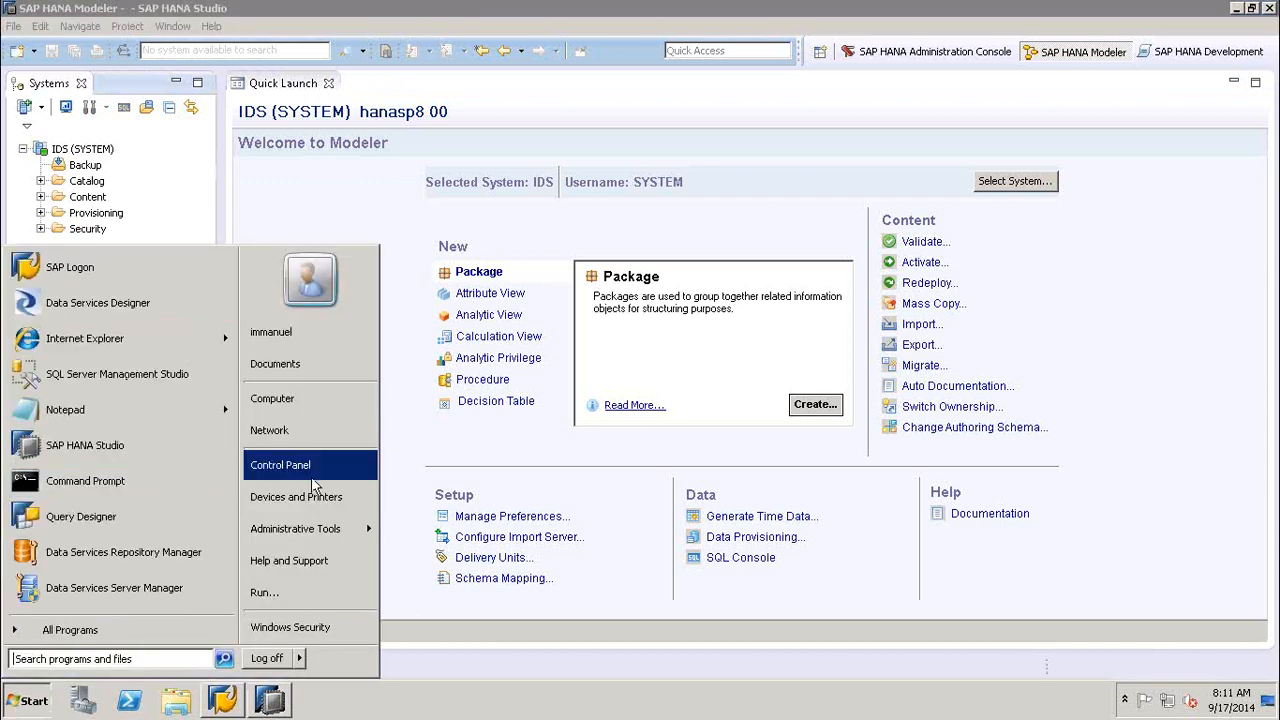
left_click(264, 592)
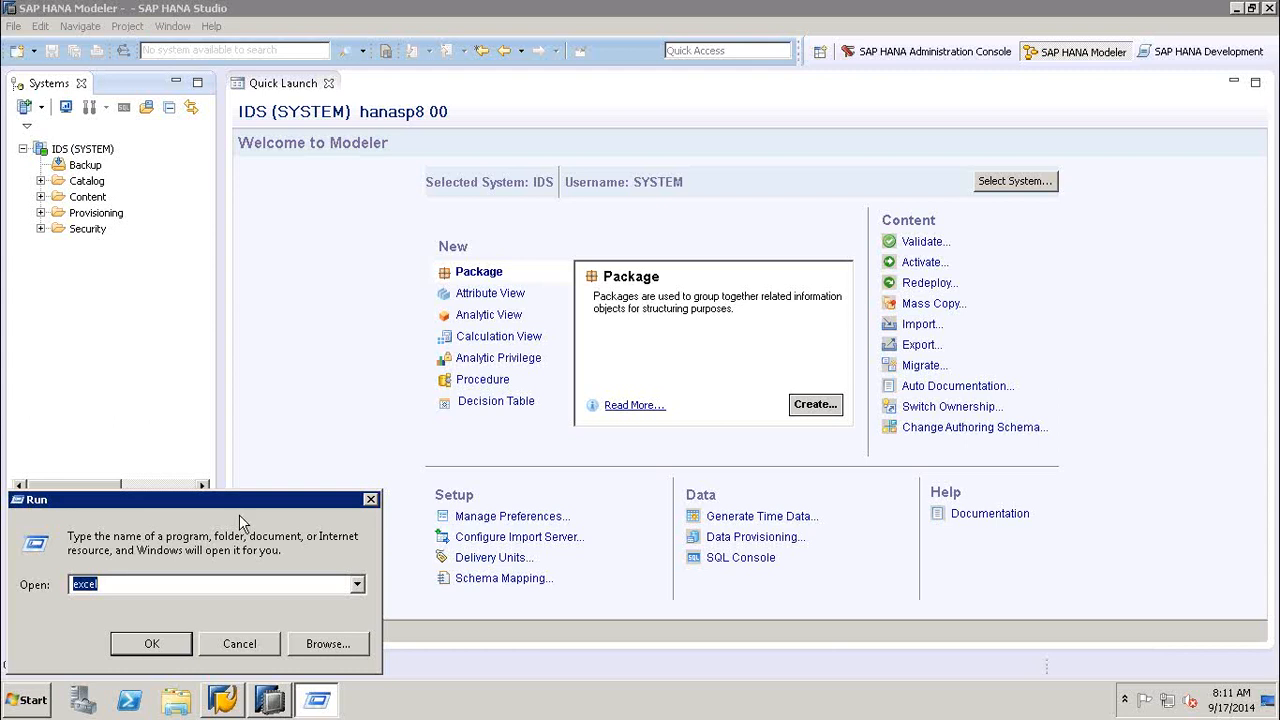
left_click(151, 645)
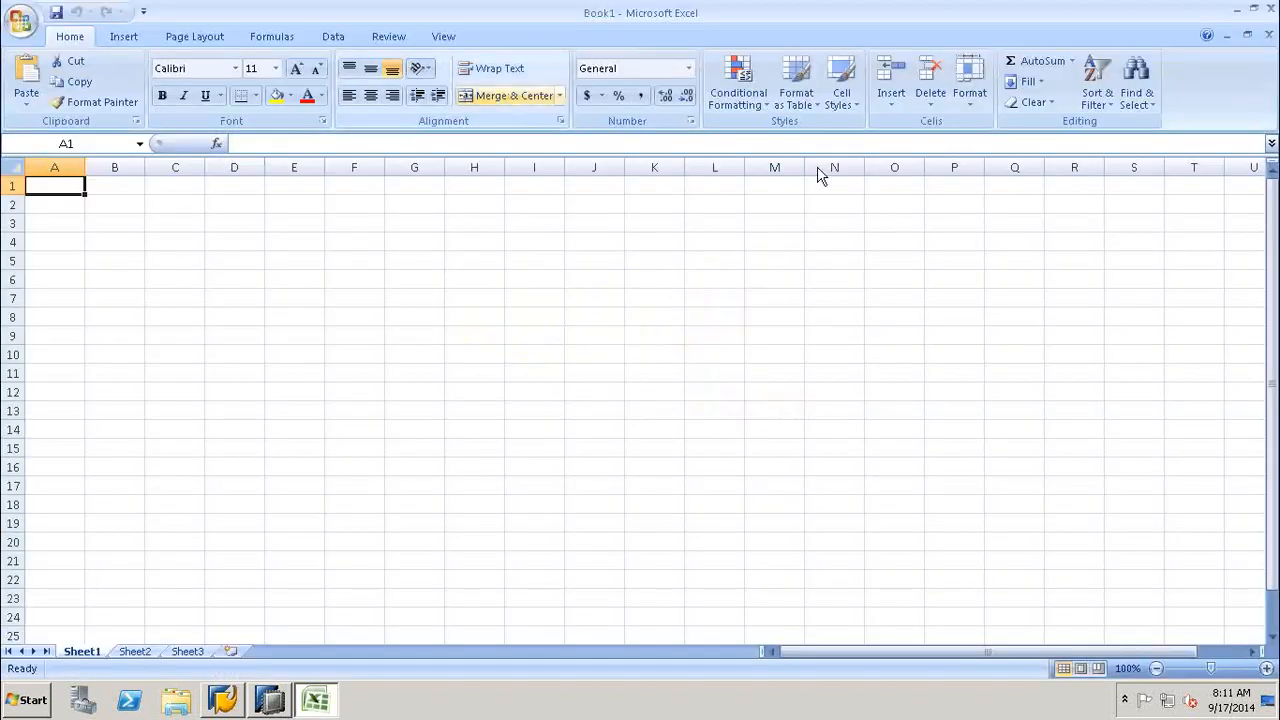
left_click(1253, 8)
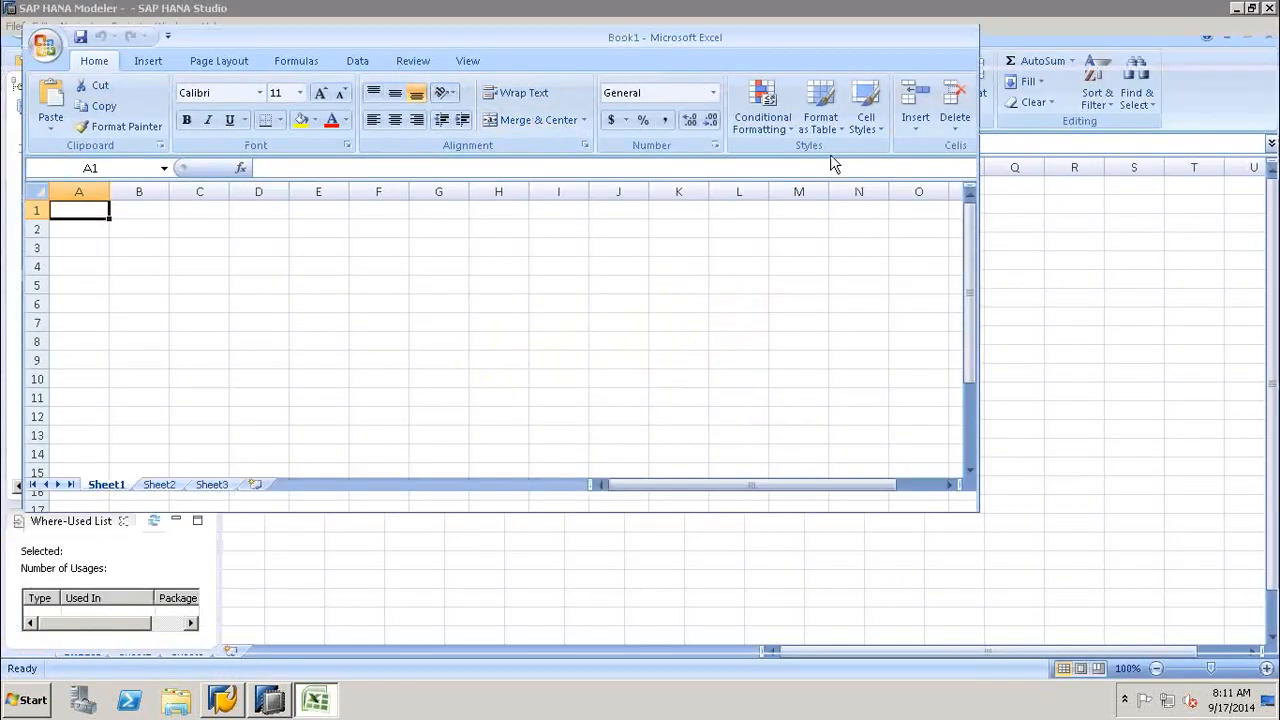
left_click_drag(706, 37, 941, 64)
- Enter HANA in cell B2 and Data Provisioning in C4, and autofit the width of column C
left_click(463, 244)
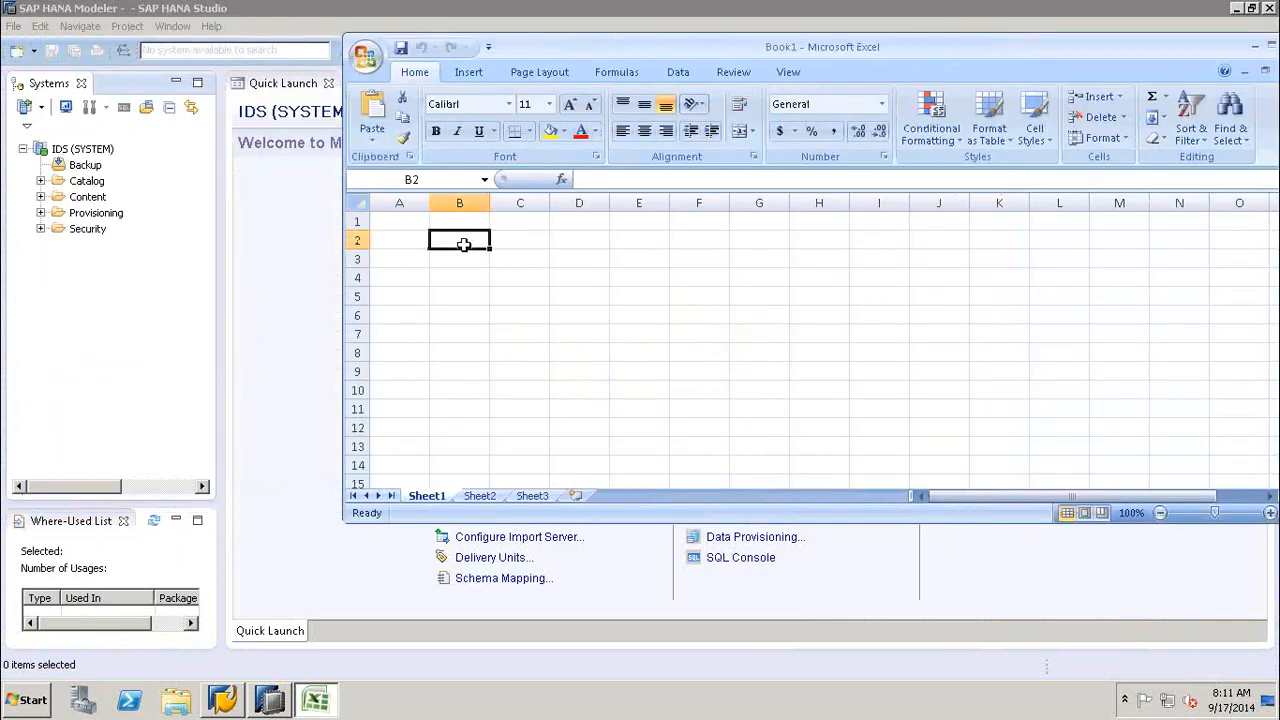
type("HANA")
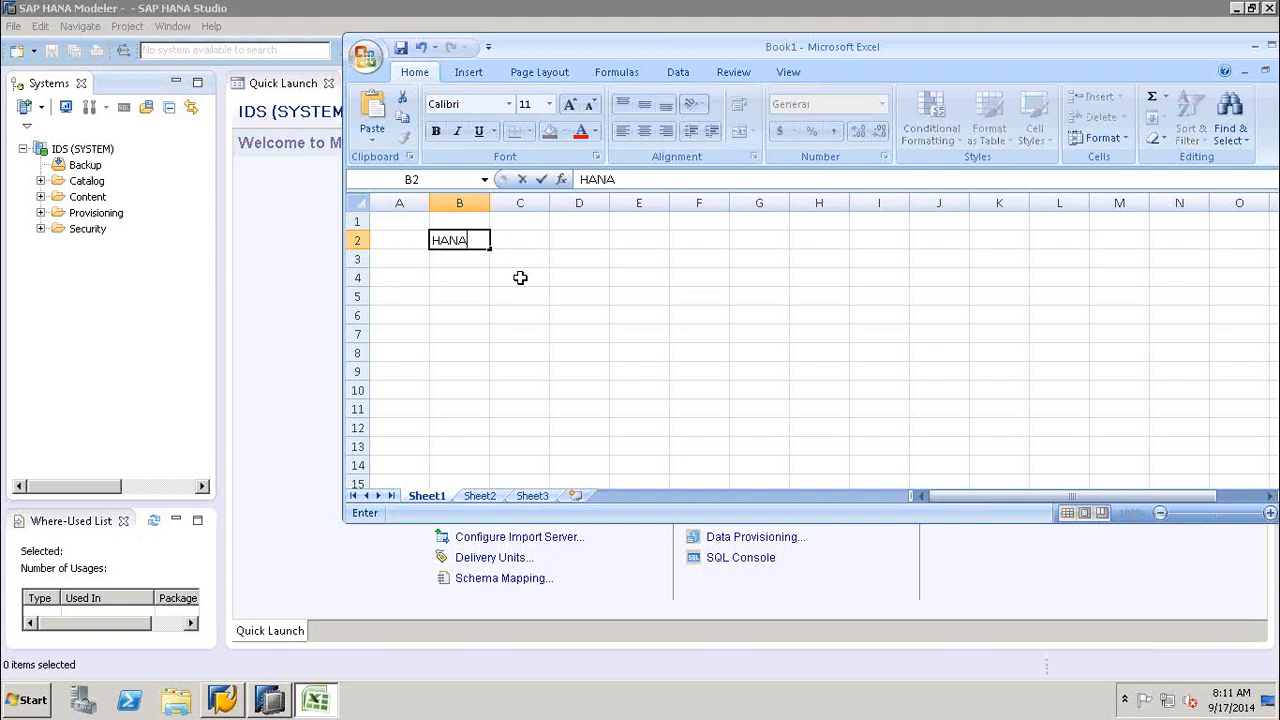
left_click(520, 278)
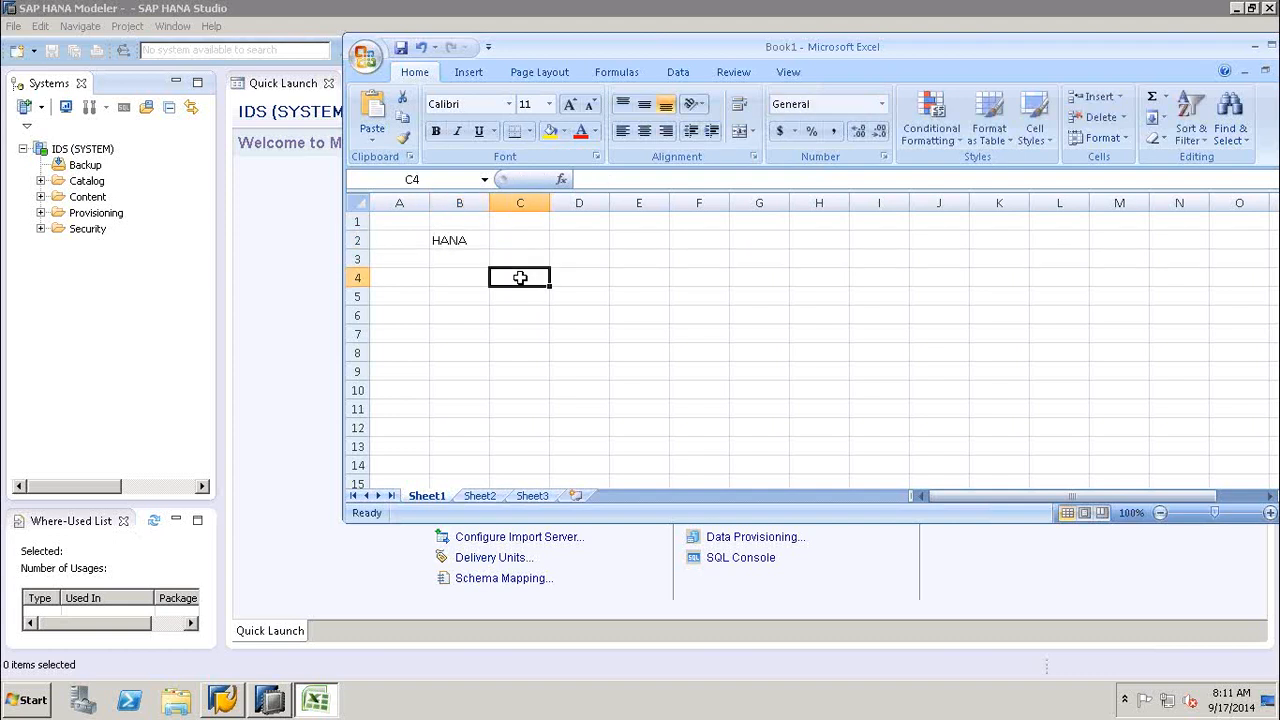
type("Data")
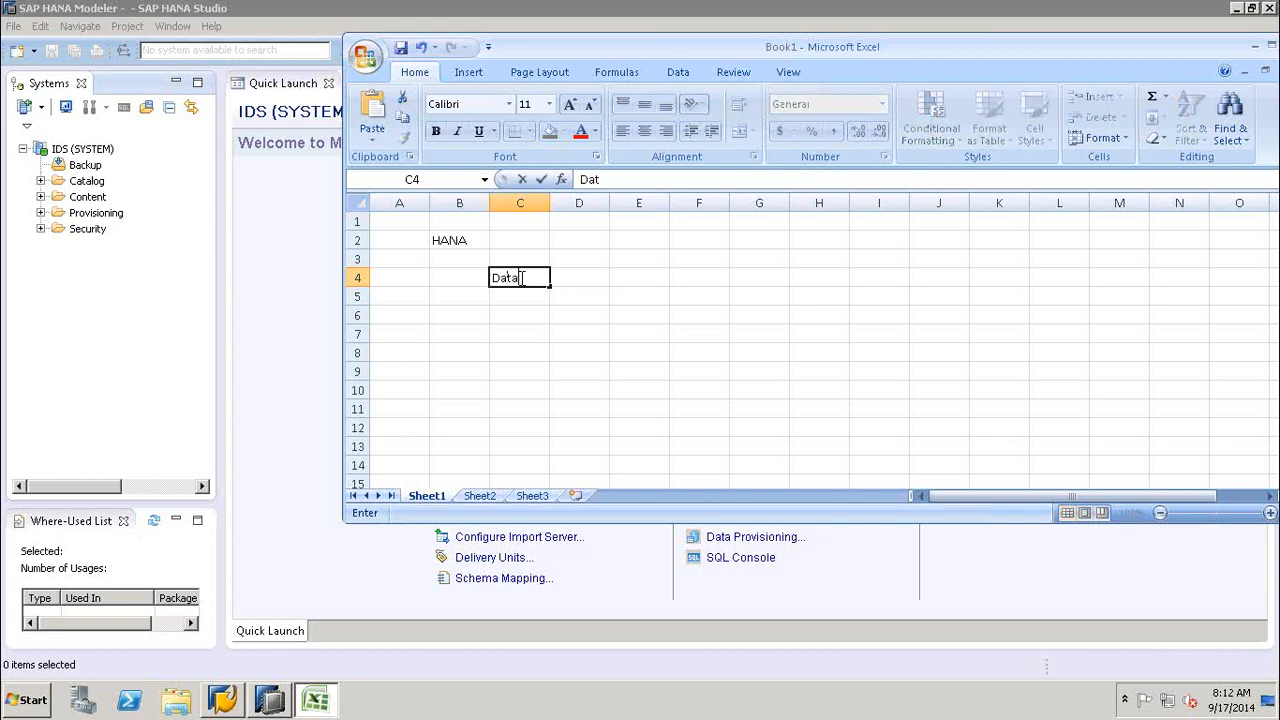
type(" Provisioning")
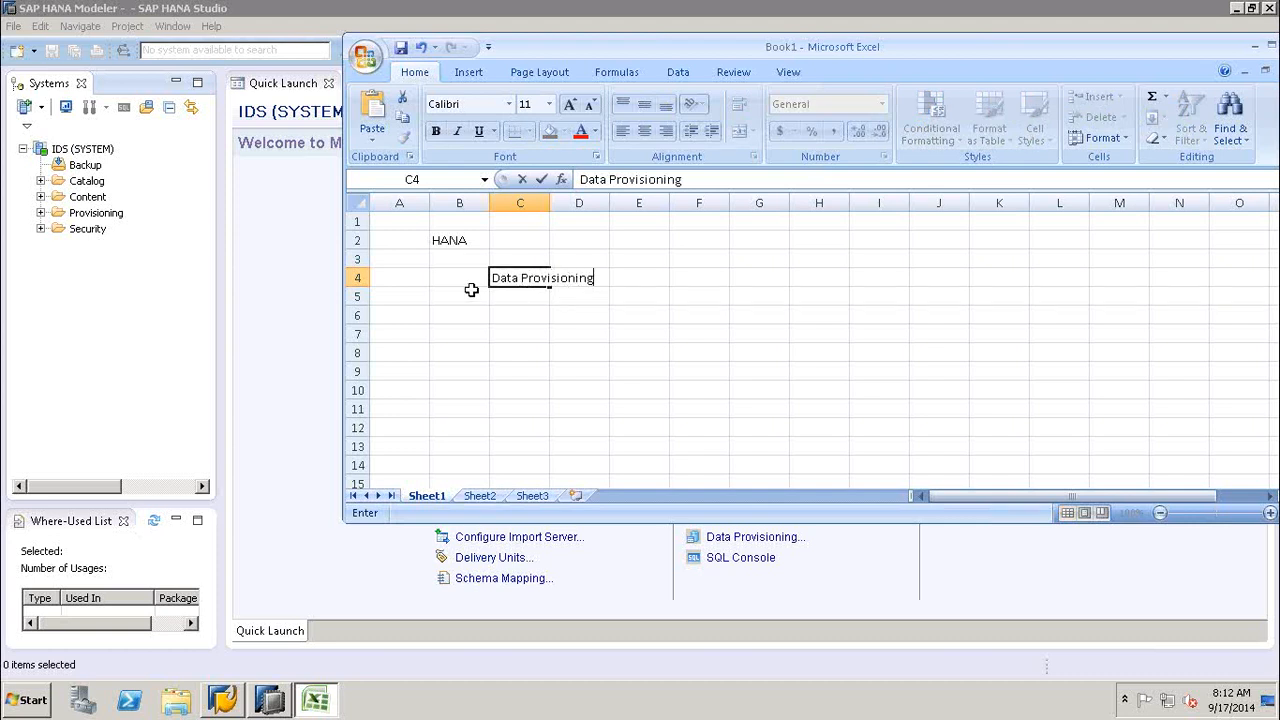
double_click(551, 204)
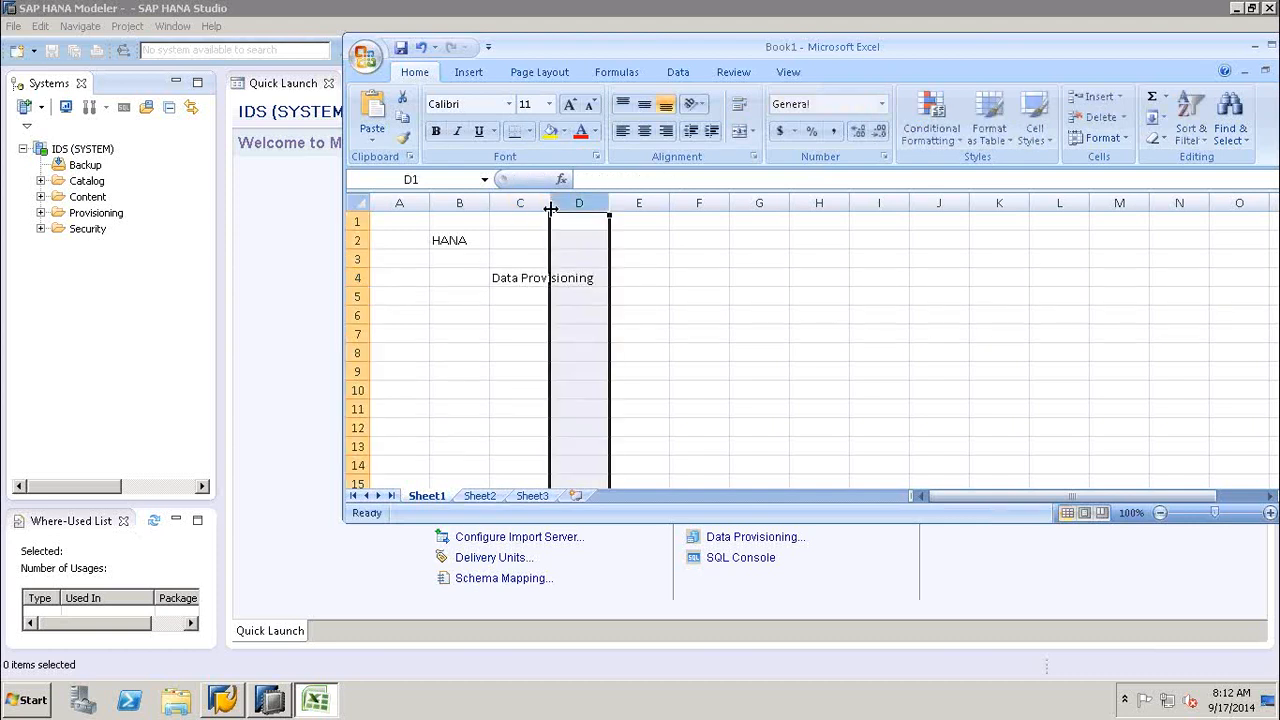
- Enter 1st---CSV,XL in cell D6 as the first data provisioning method
left_click(640, 299)
left_click(648, 316)
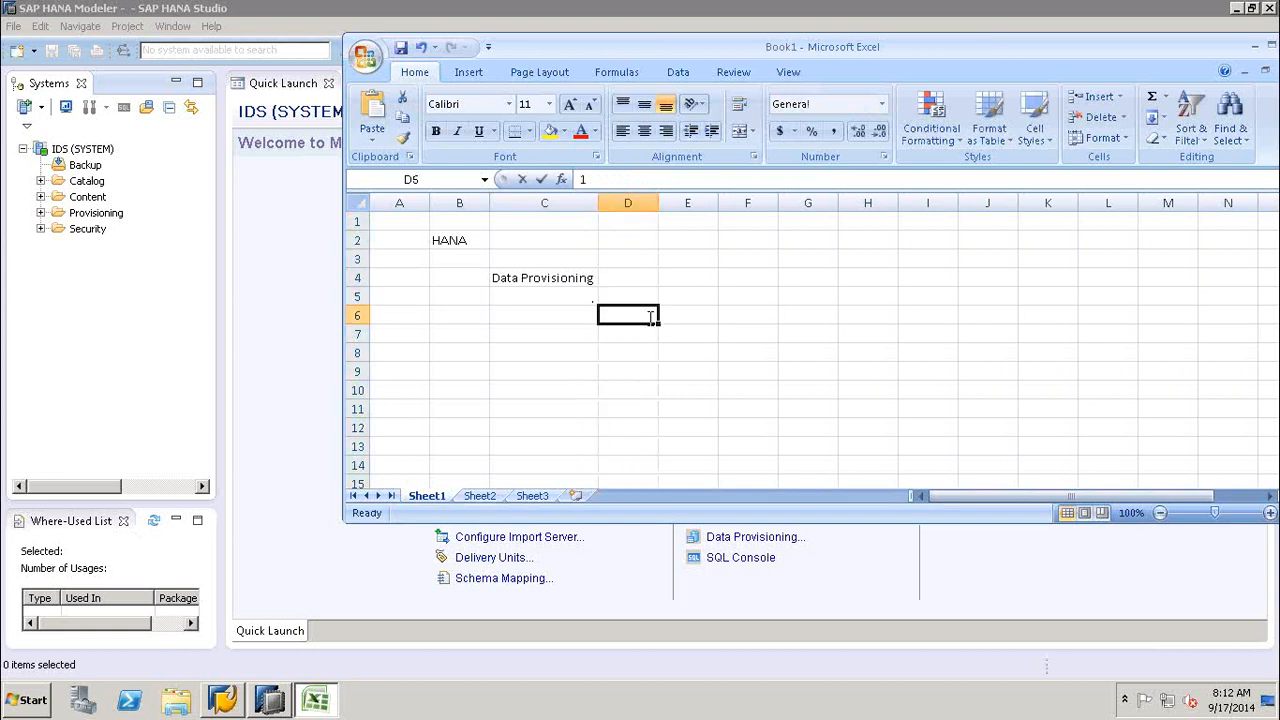
type("1st---CSV")
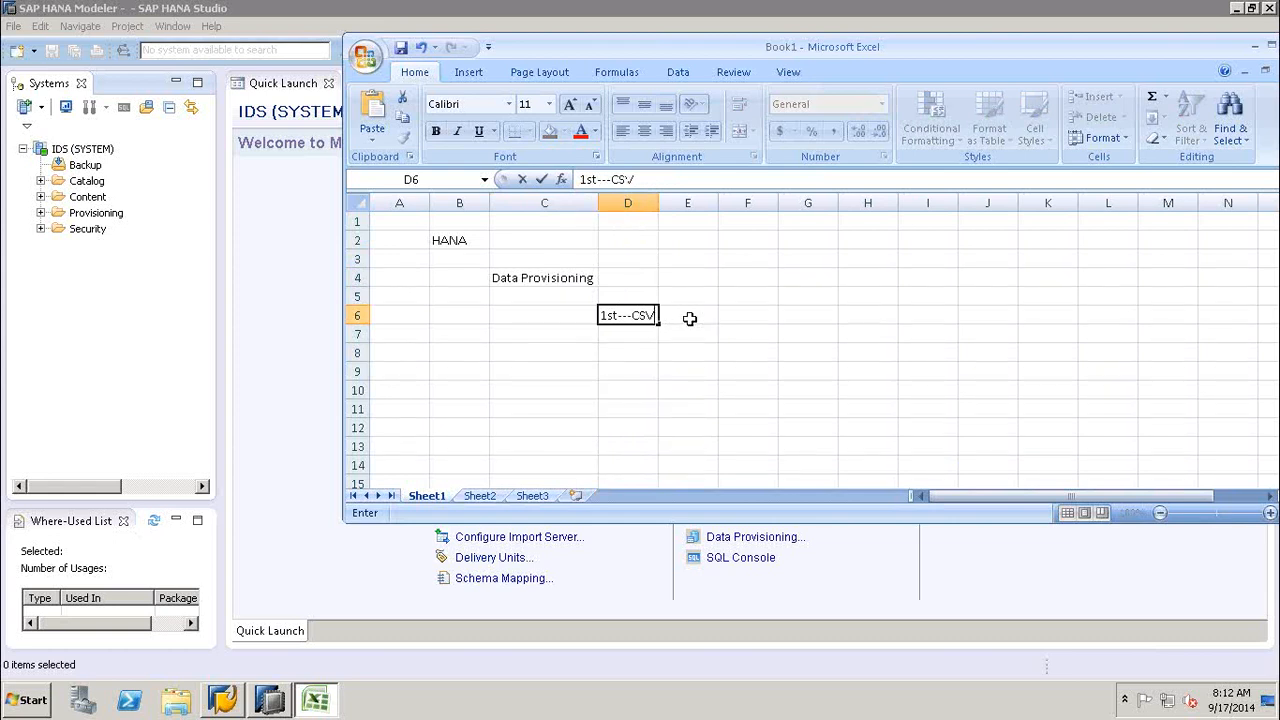
type(",XL")
left_click(634, 335)
left_click(684, 353)
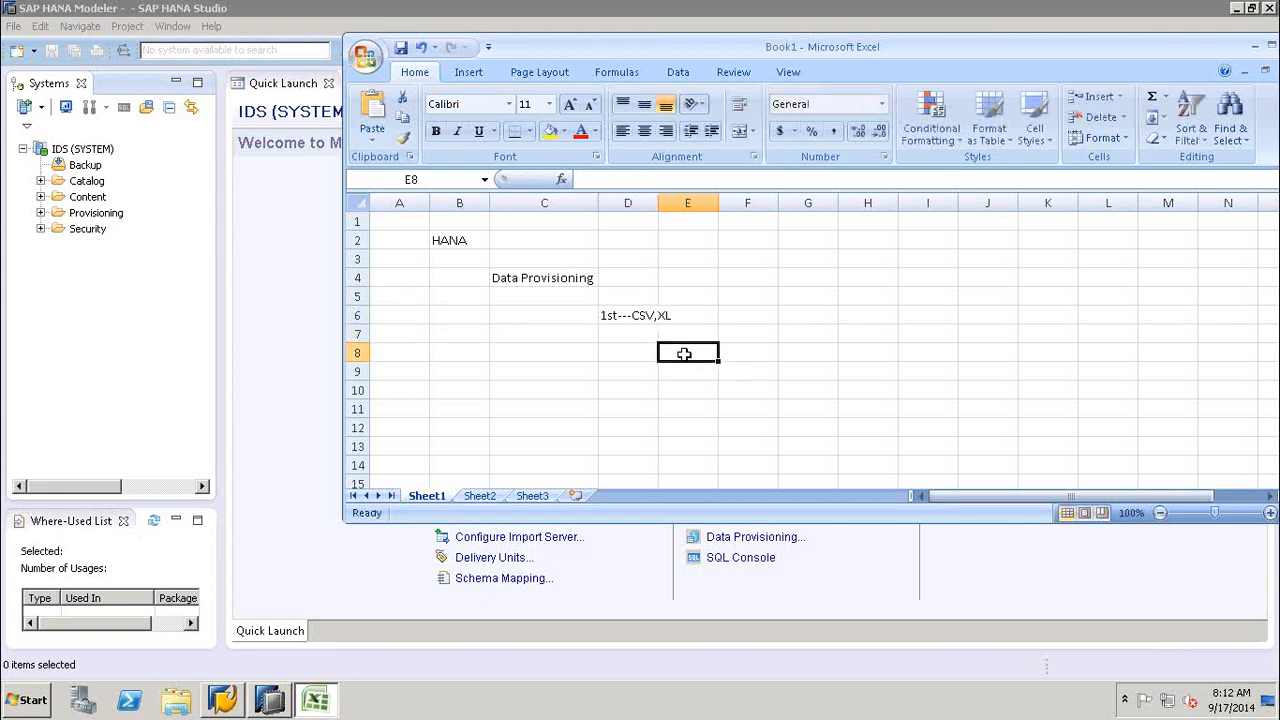
- Check the Quick Launch page in SAP HANA Studio, then enter Content in cell E8 and Import in F9 of the Excel workbook
left_click(280, 314)
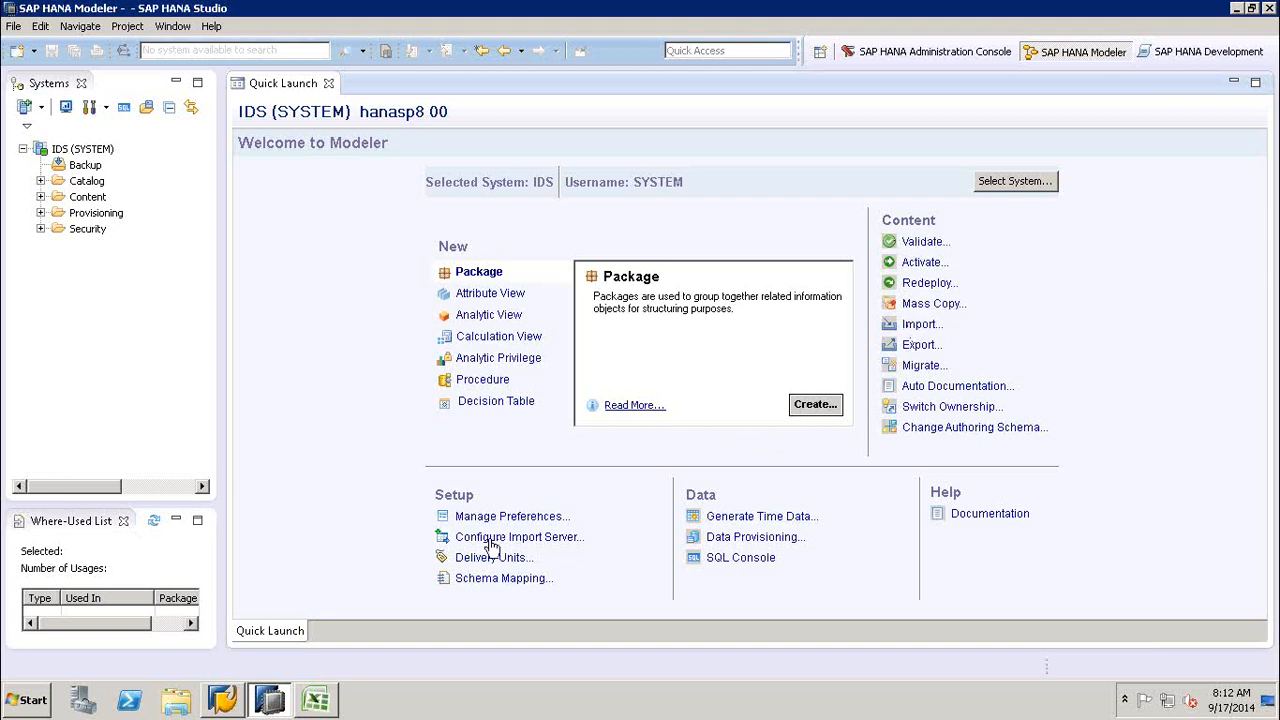
left_click(316, 702)
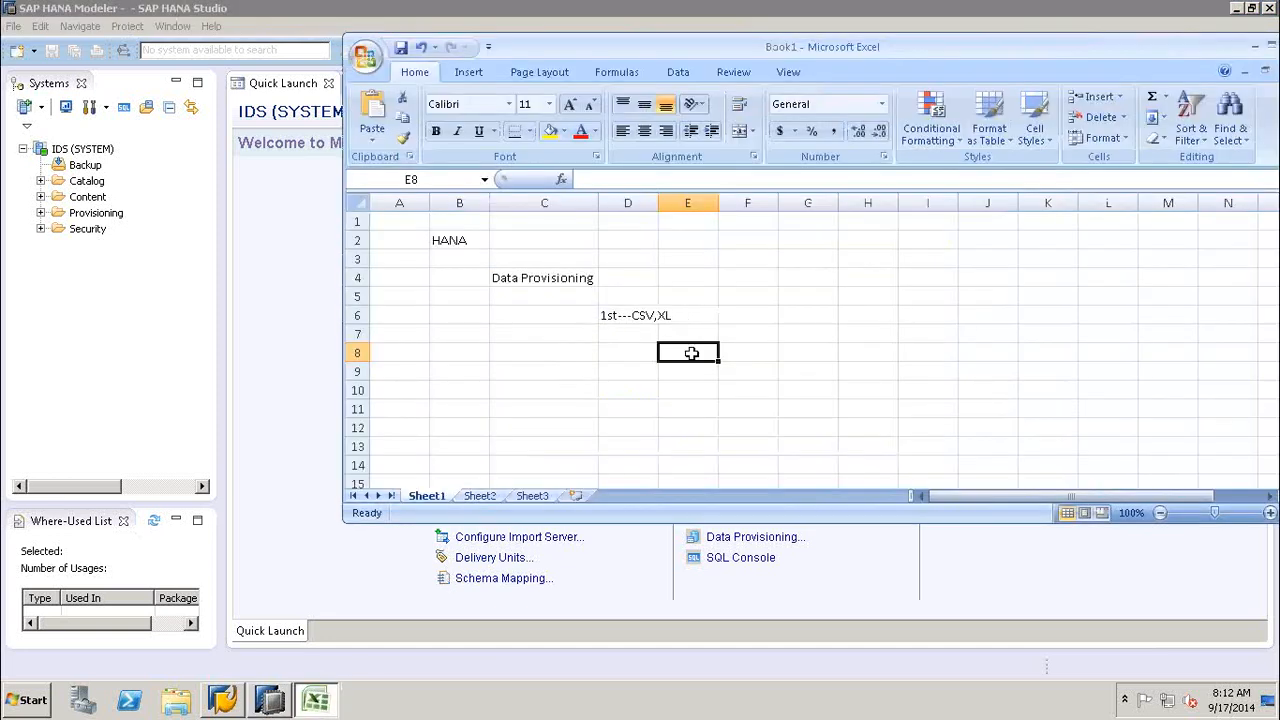
type("Content")
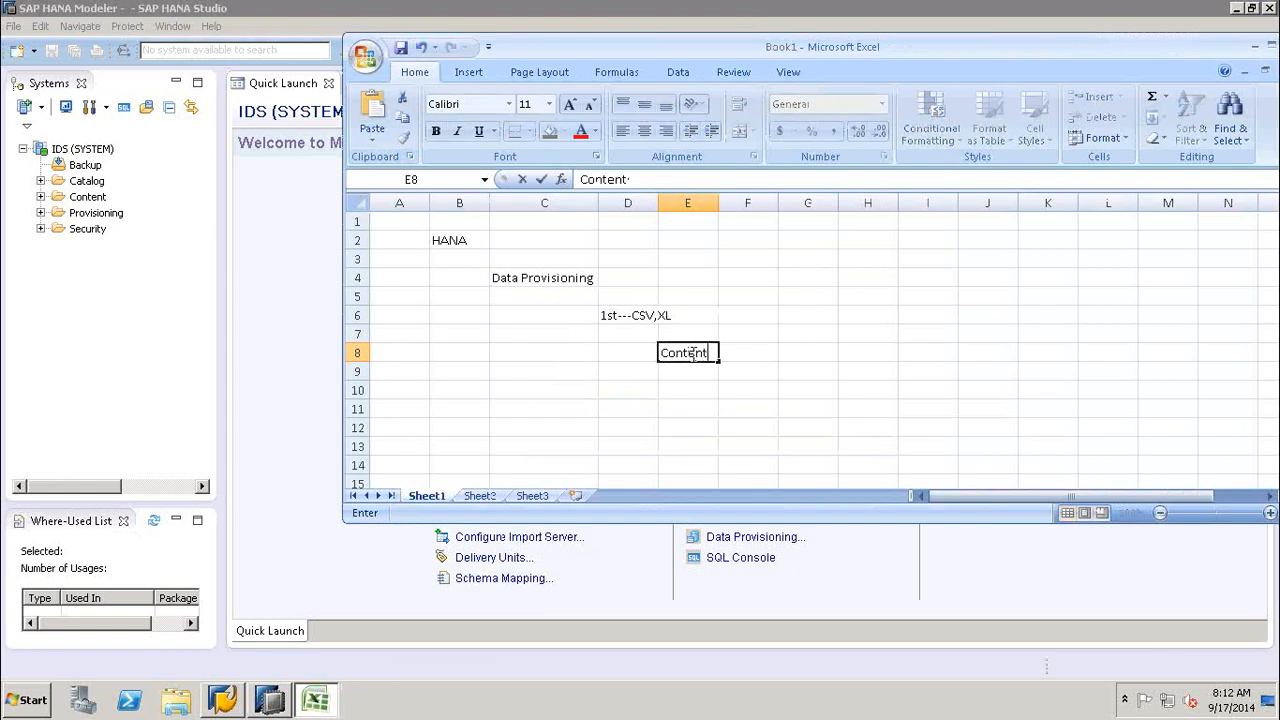
left_click(737, 371)
type("Im")
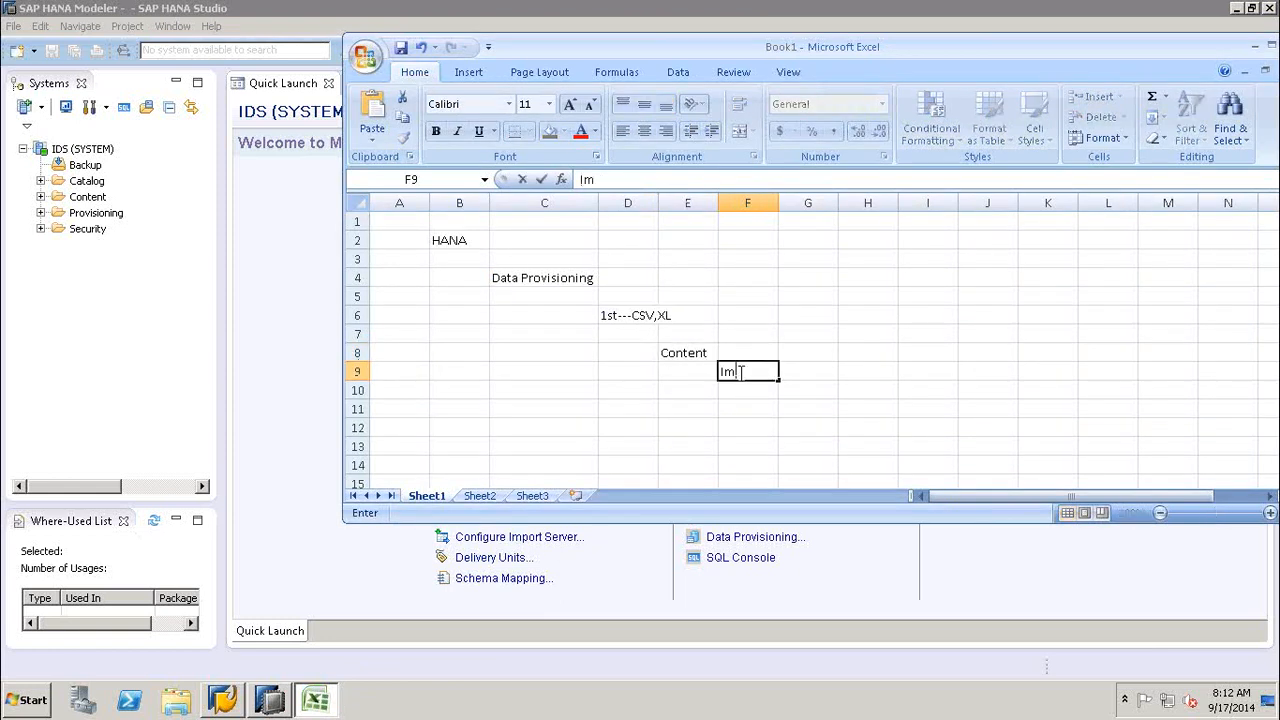
type("port")
- Open the content Import wizard in SAP HANA Studio, then enter SAP HANA Content in cell G10 of the Excel workbook
left_click(1047, 580)
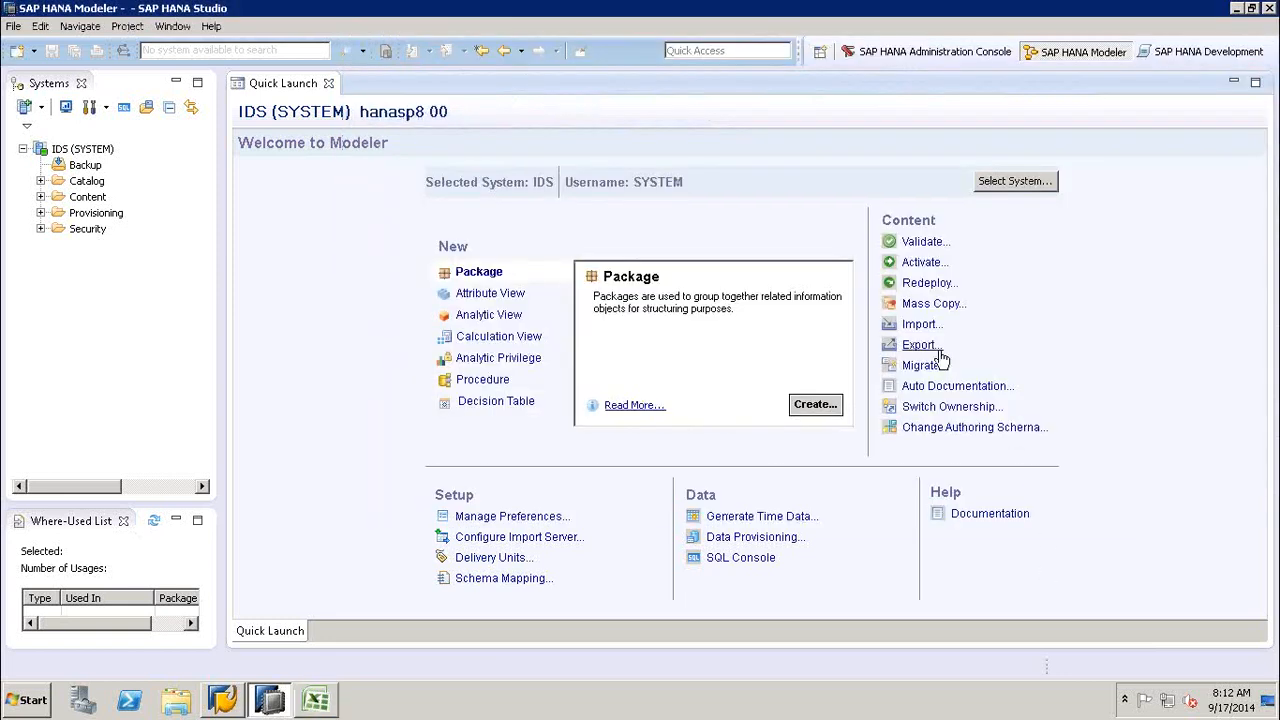
left_click(920, 326)
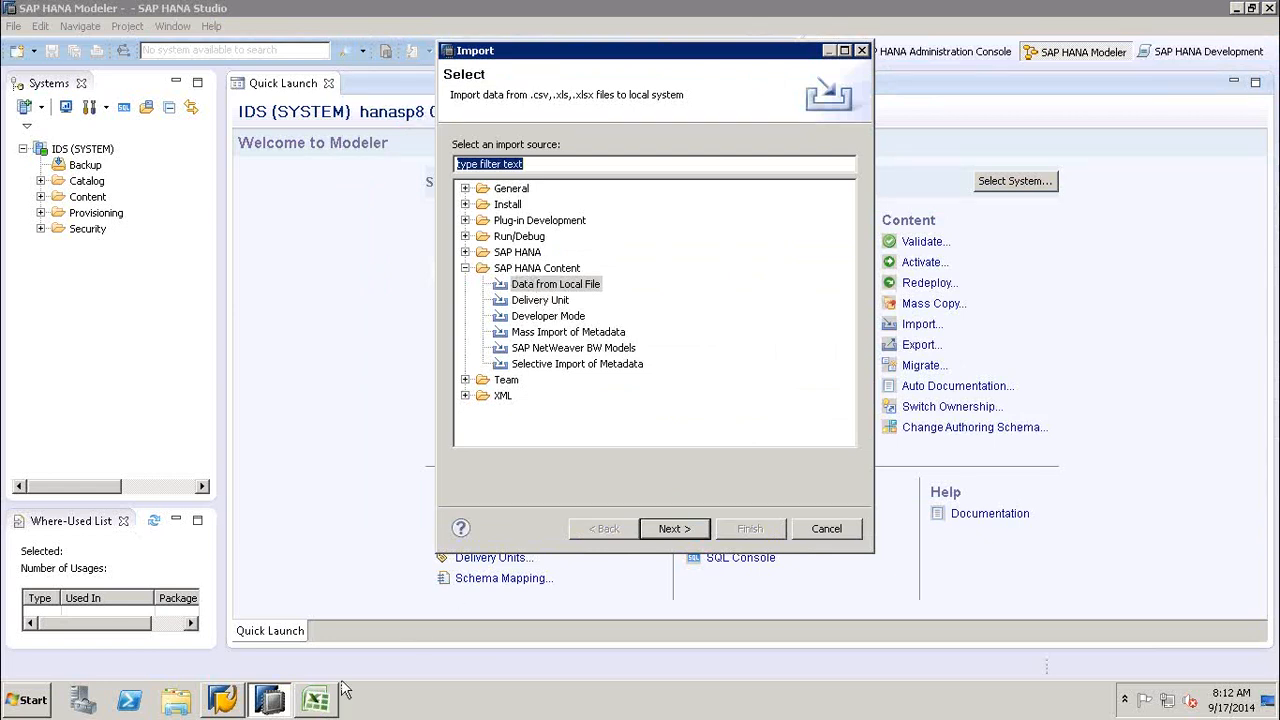
left_click(318, 702)
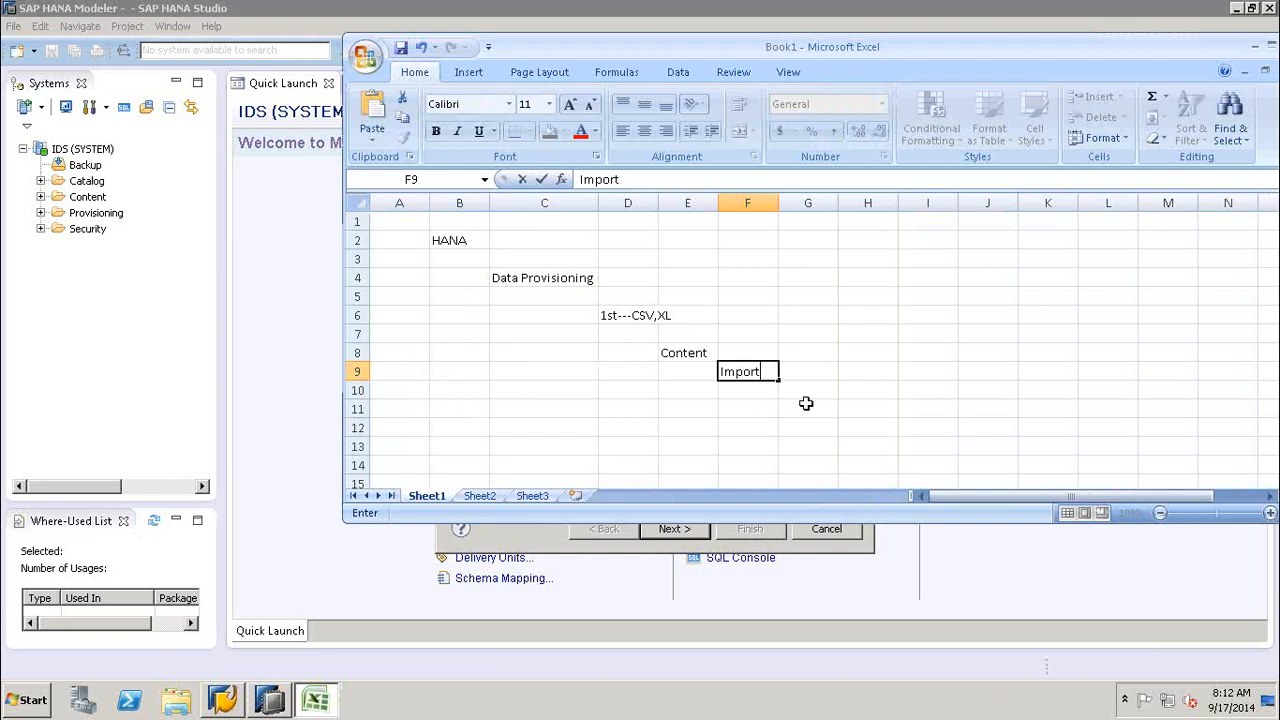
left_click(803, 391)
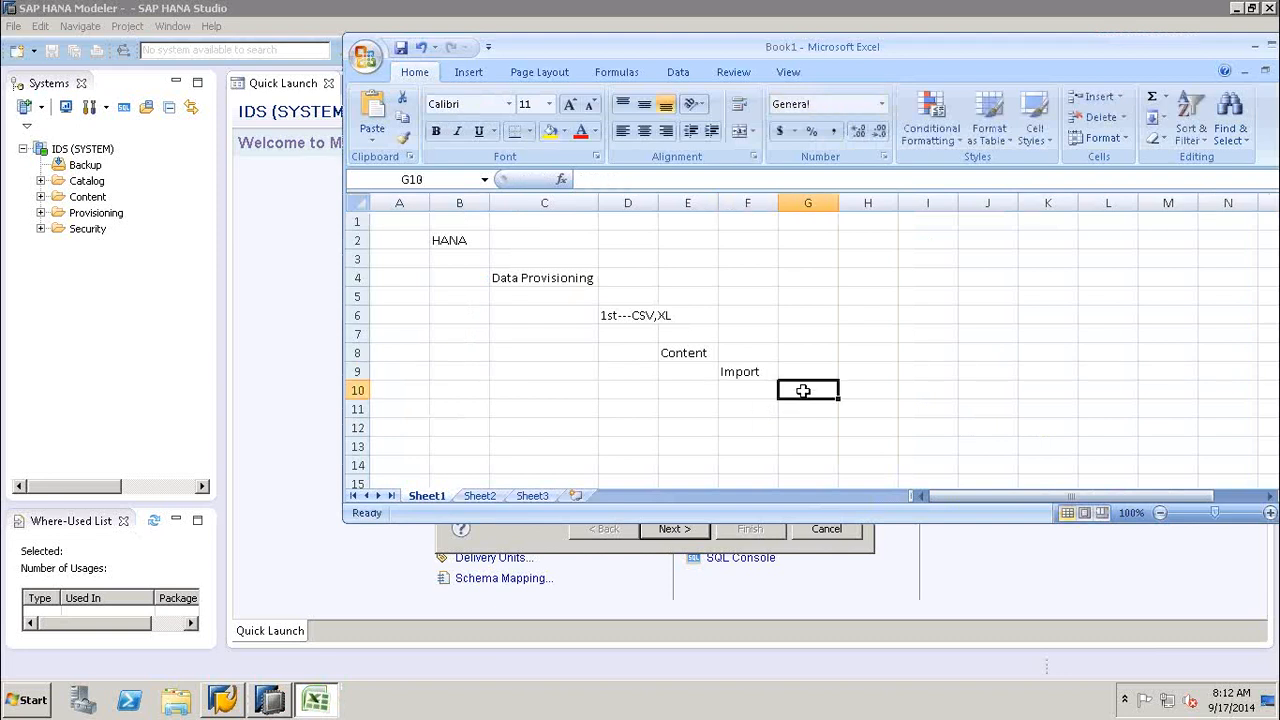
type("SAP HANA.")
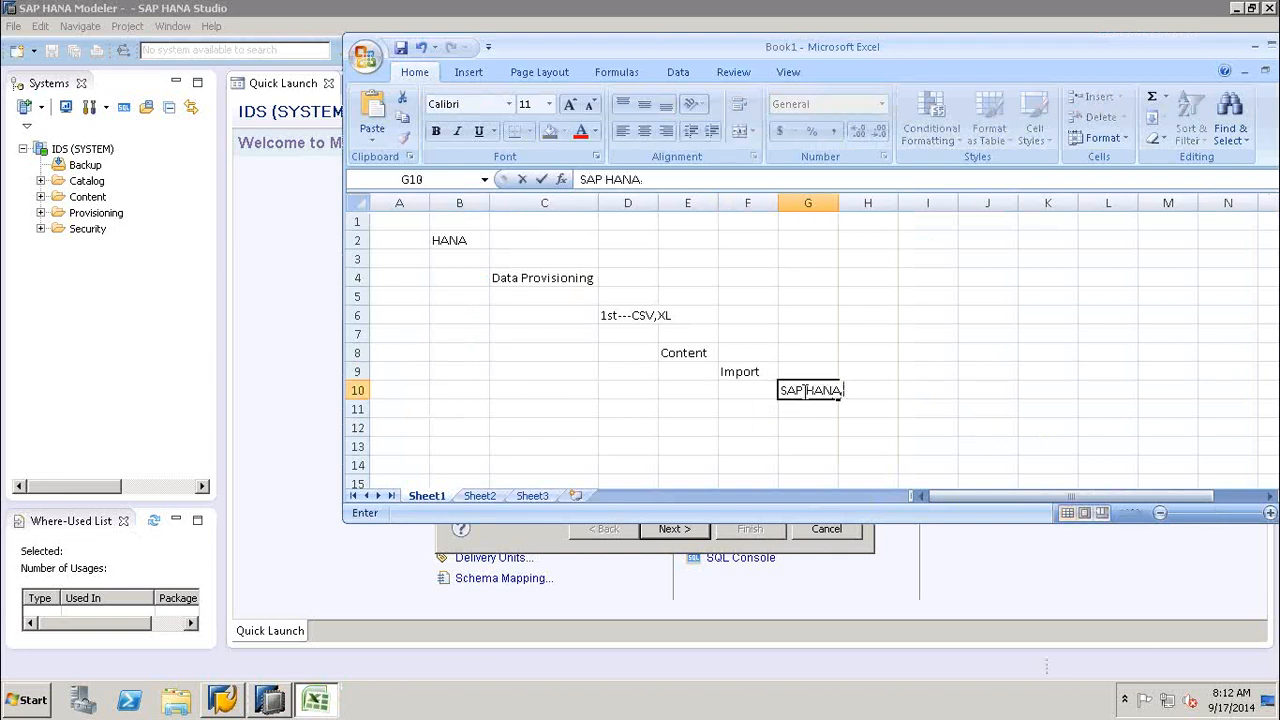
type("Content")
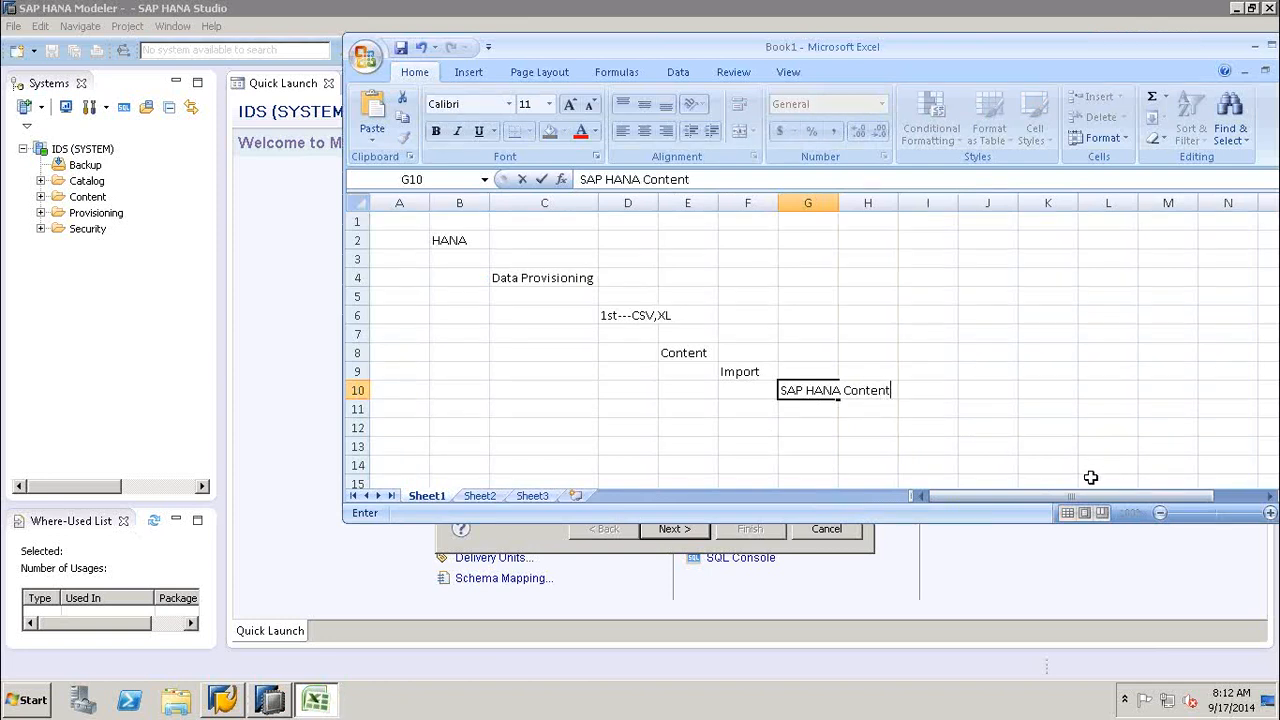
- Proceed with Data from Local File in the SAP HANA Studio Import wizard, then enter Import a local file in Excel cell H11
left_click(382, 568)
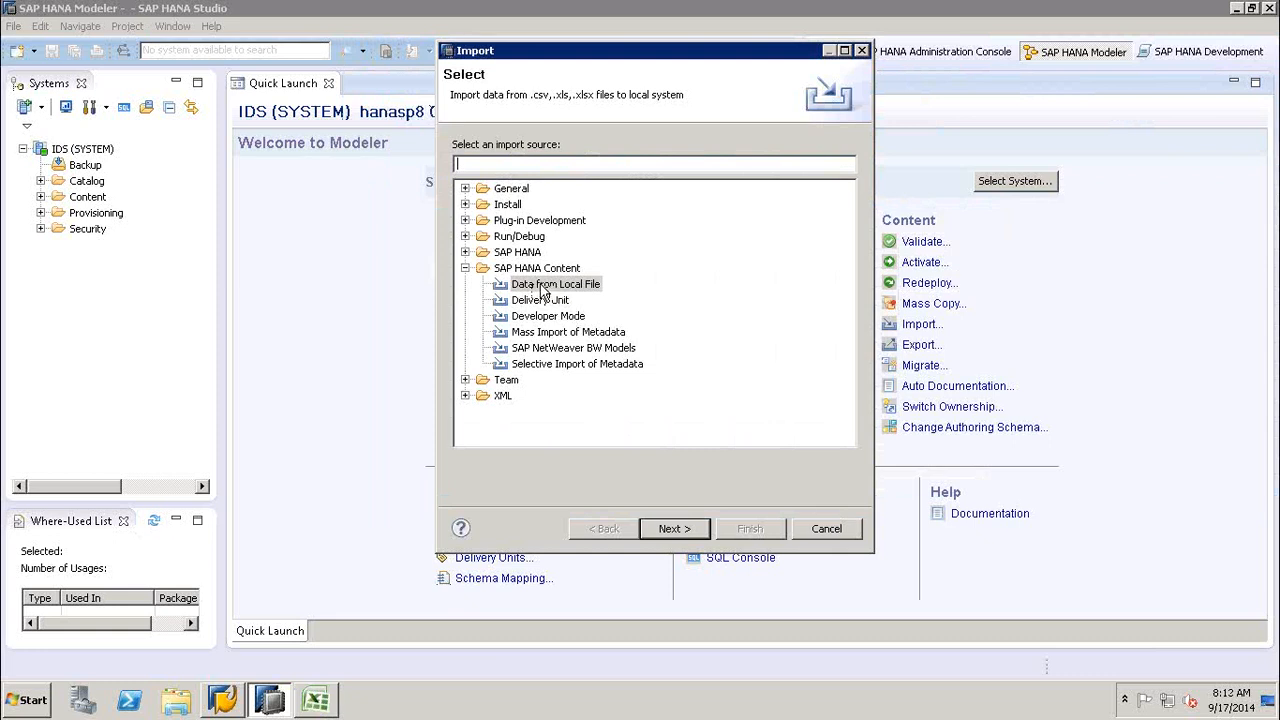
left_click(689, 533)
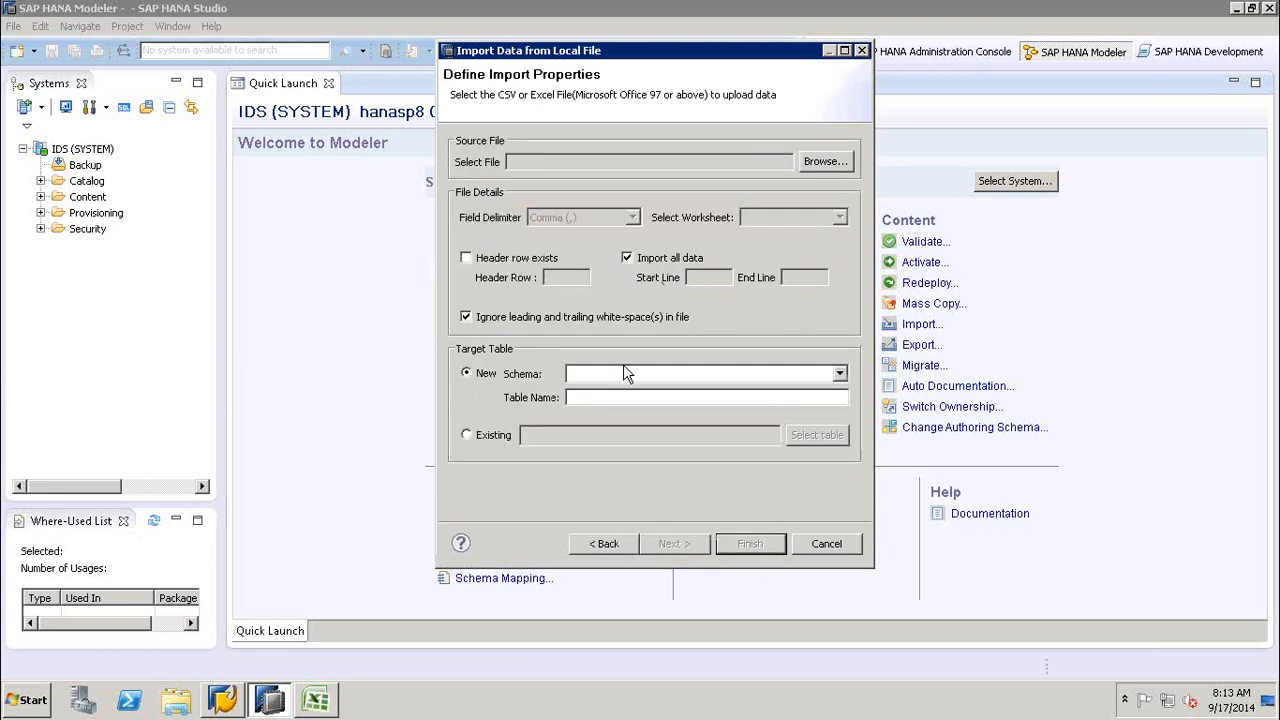
left_click(318, 706)
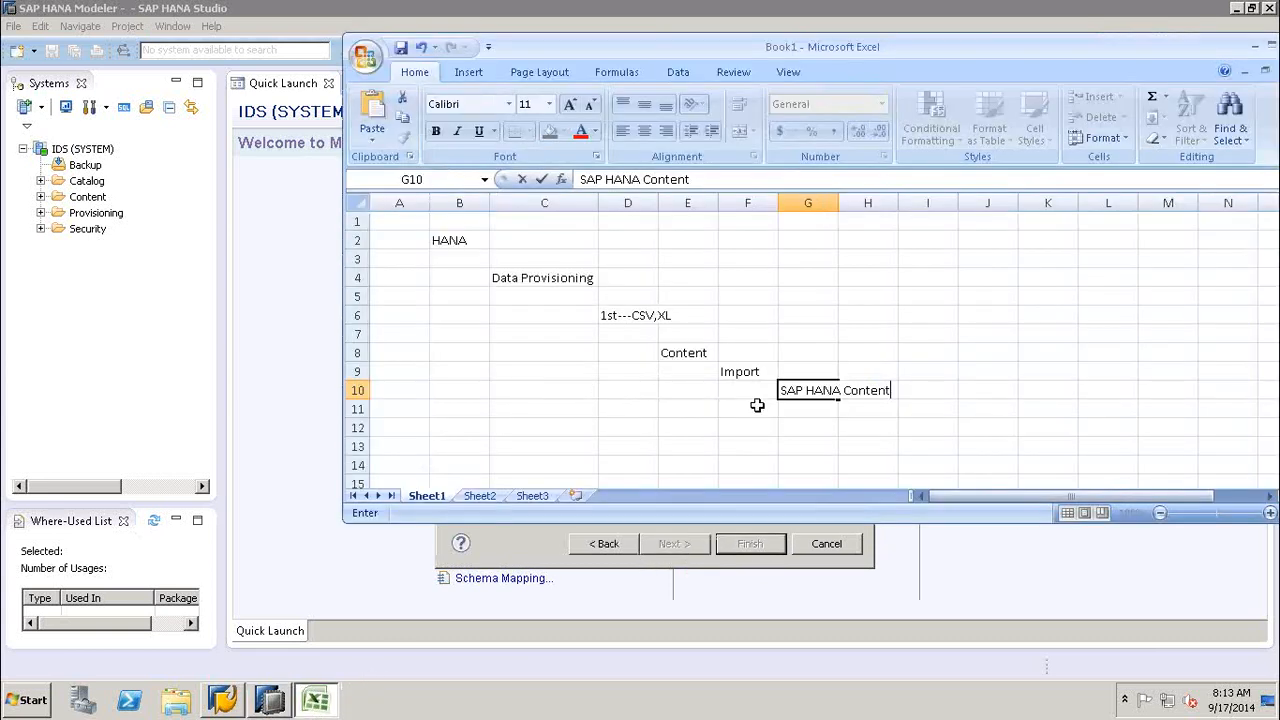
left_click(864, 410)
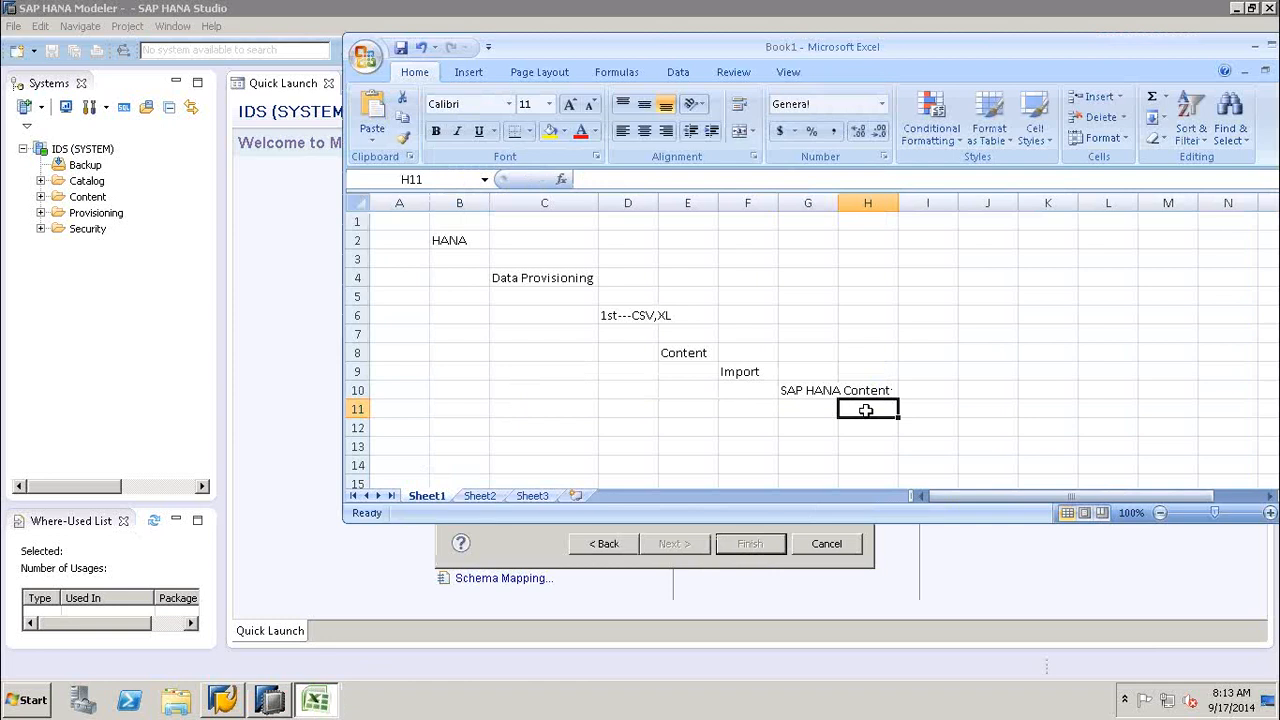
type("Import")
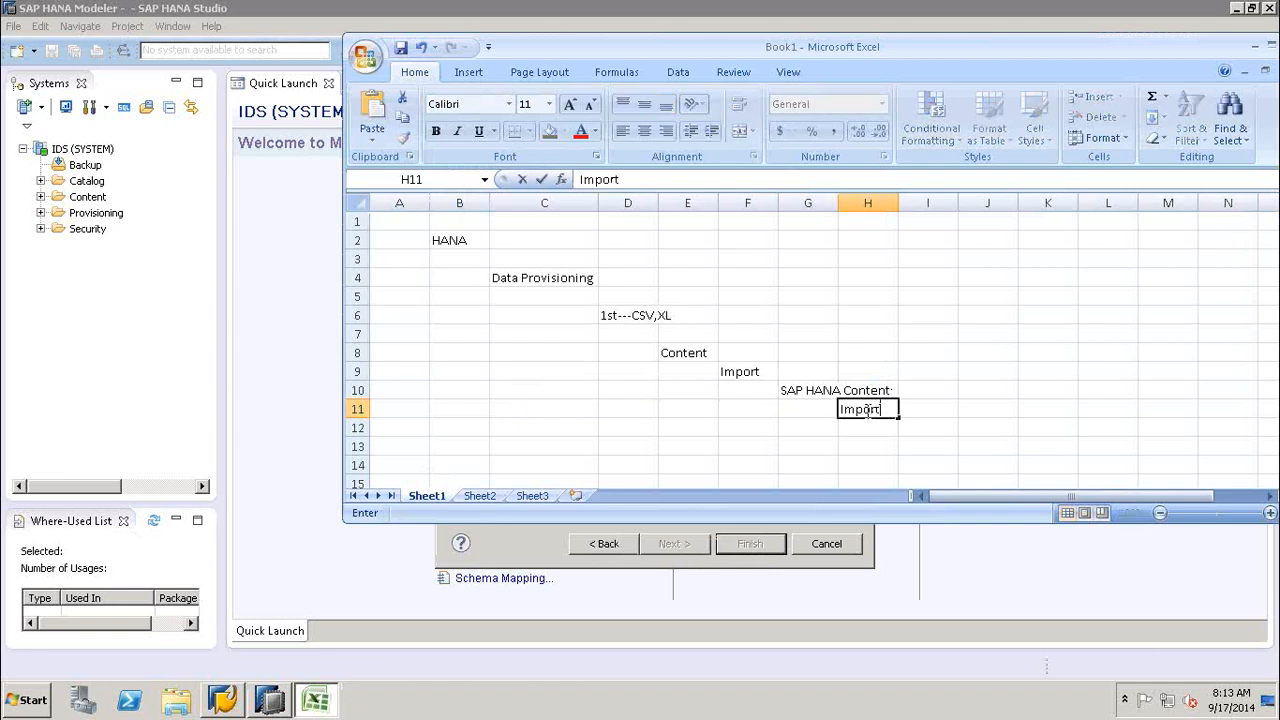
type(" a local file")
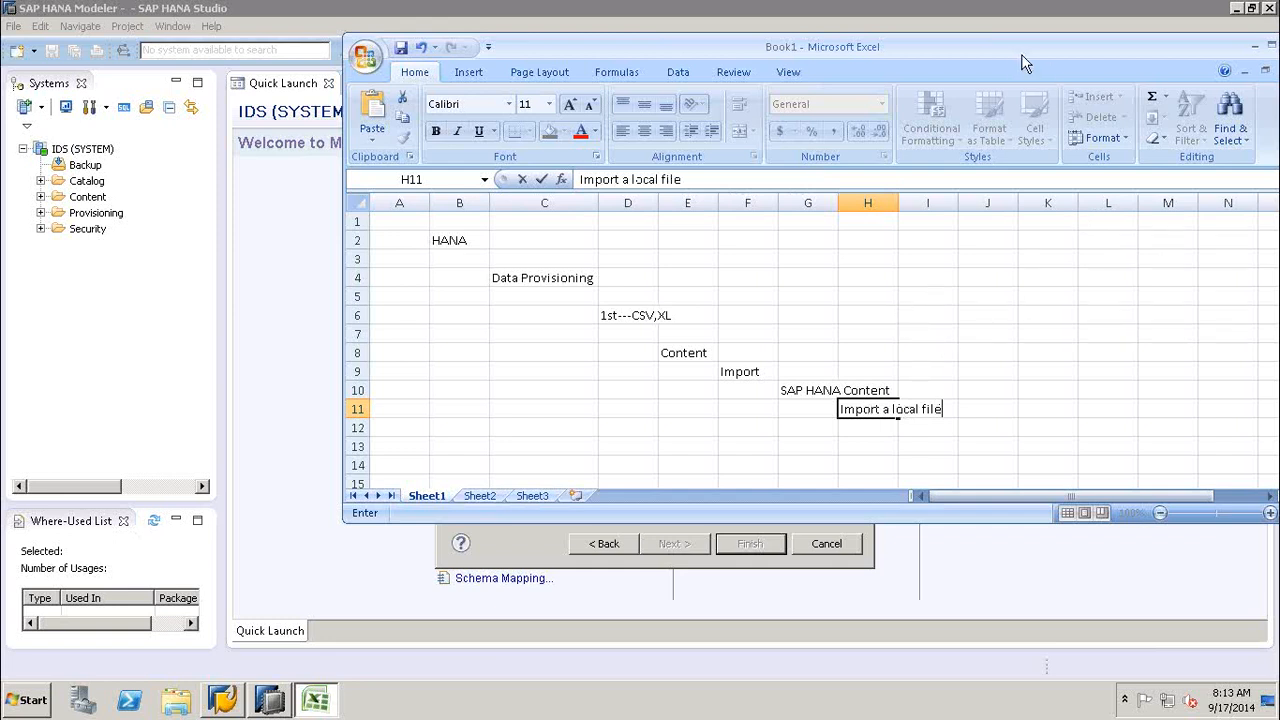
- Review the schemas offered for a new target table in the SAP HANA Studio local file import wizard, then close the wizard
left_click(500, 562)
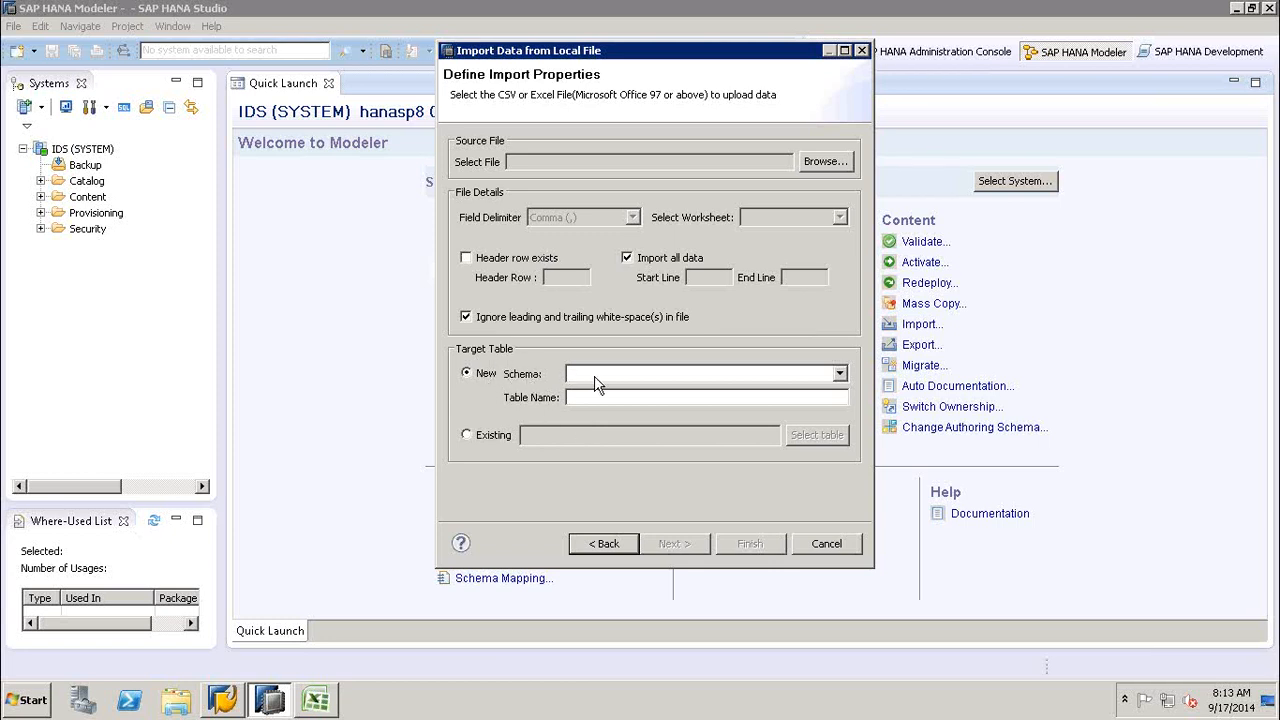
left_click(840, 374)
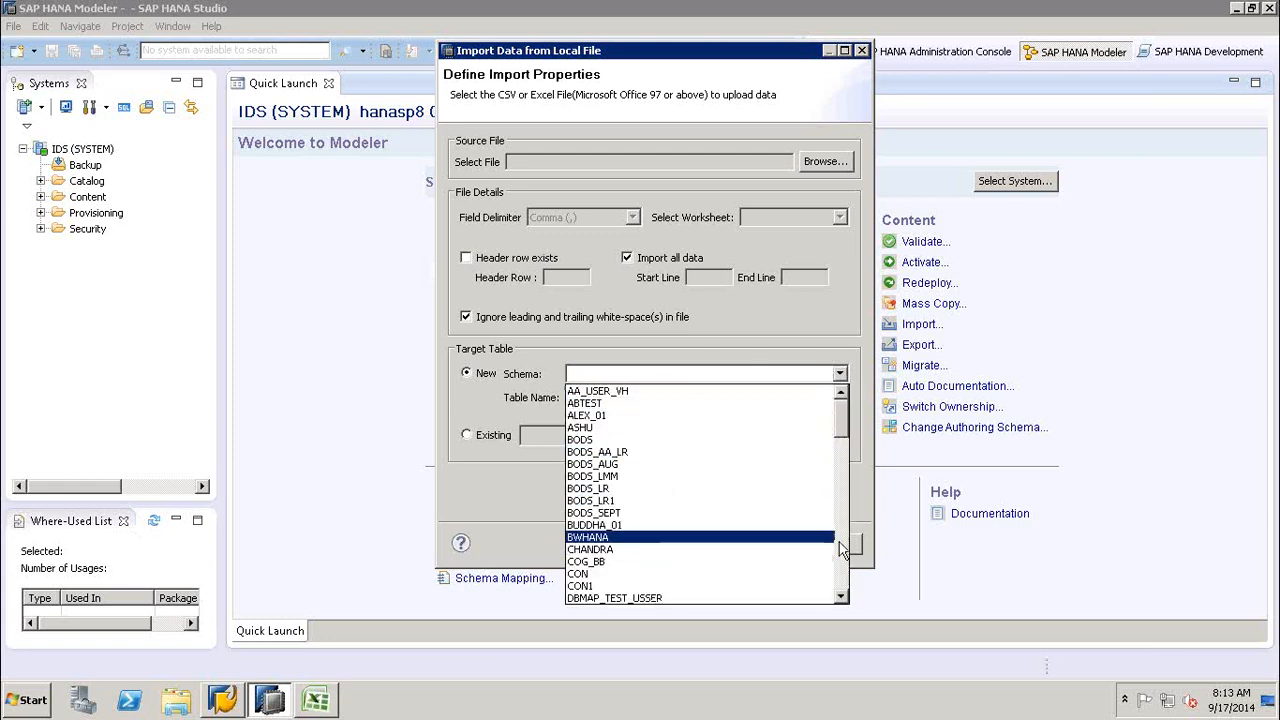
scroll(818, 550, "down", 6)
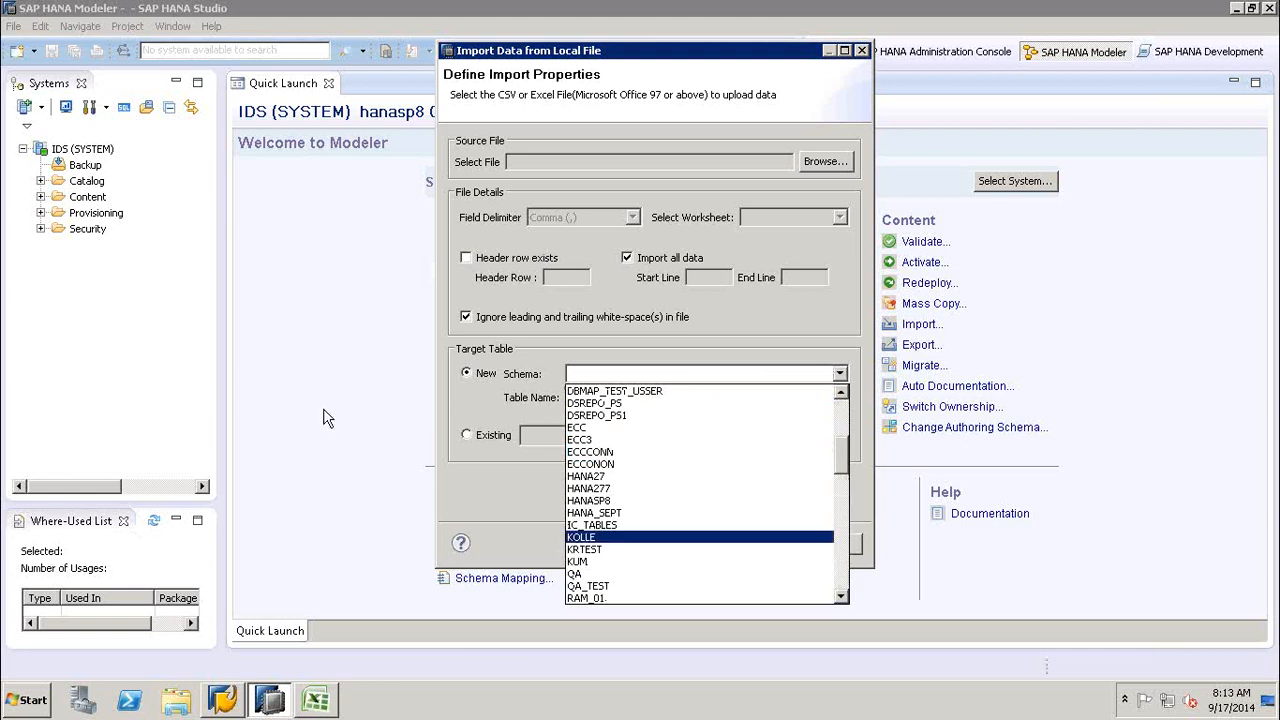
left_click(562, 492)
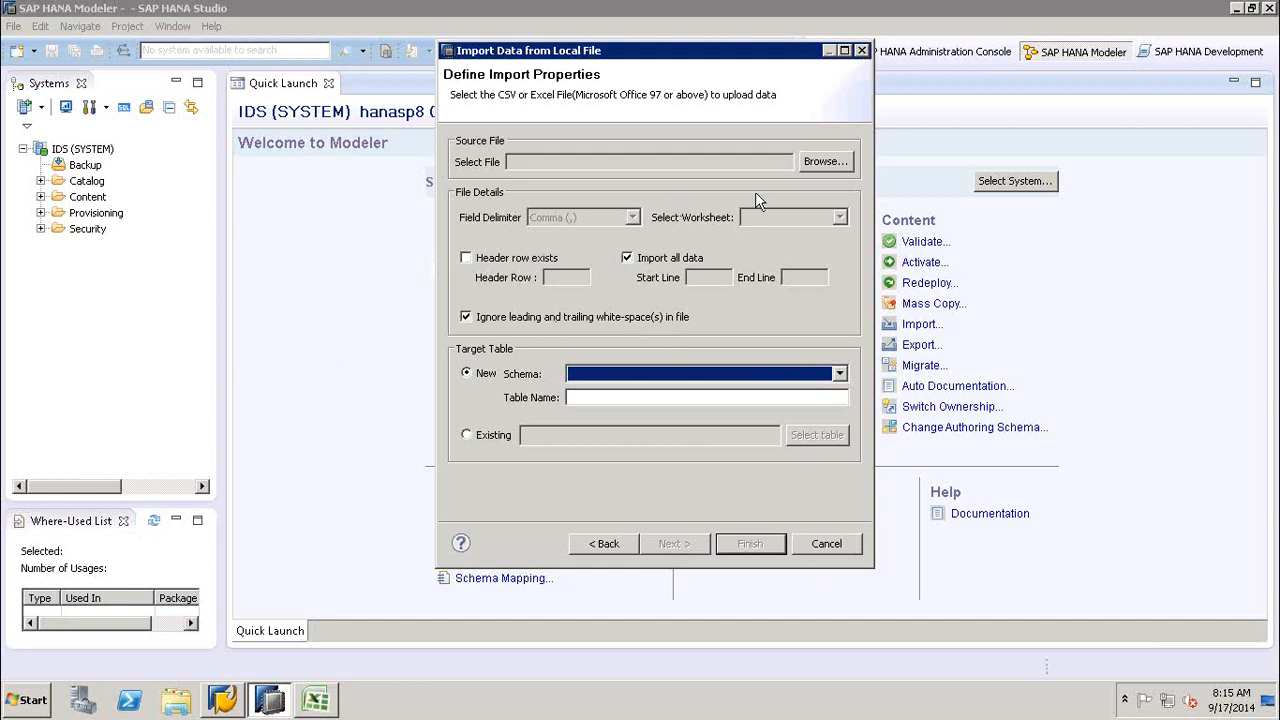
left_click(858, 51)
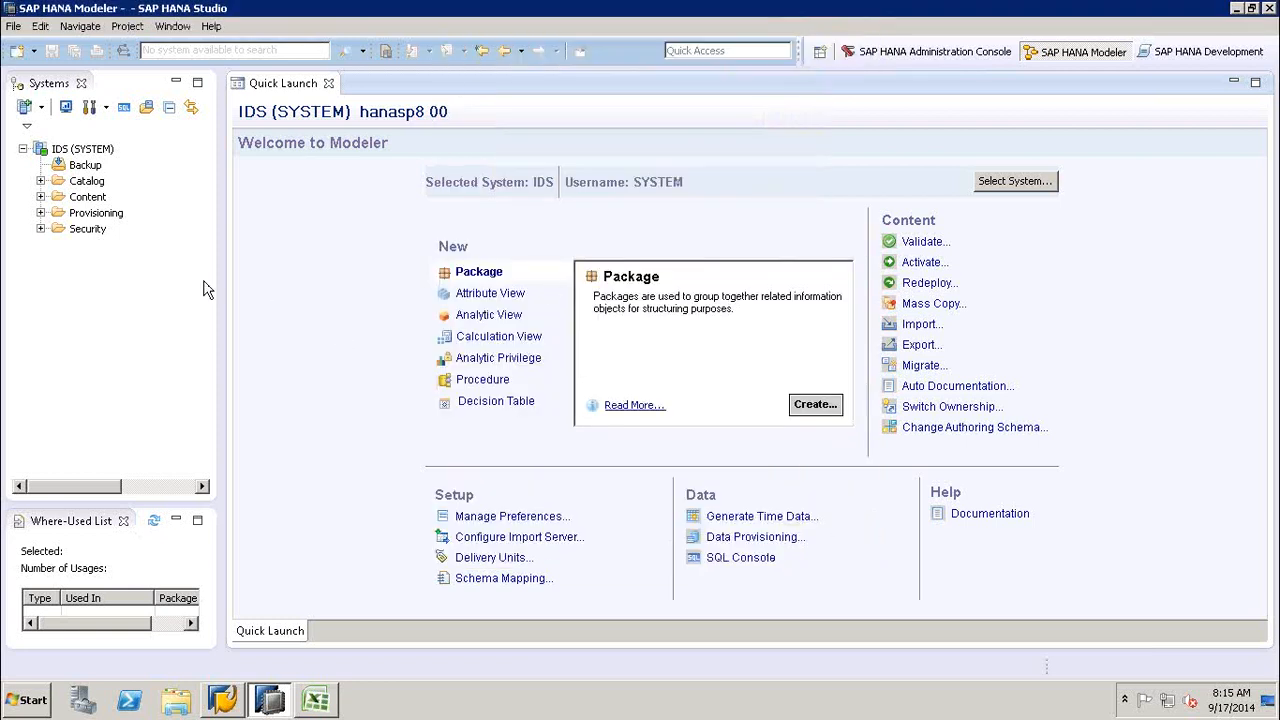
- Examine the schemas in the Catalog folder of the IDS system and collapse the folder again
left_click(41, 181)
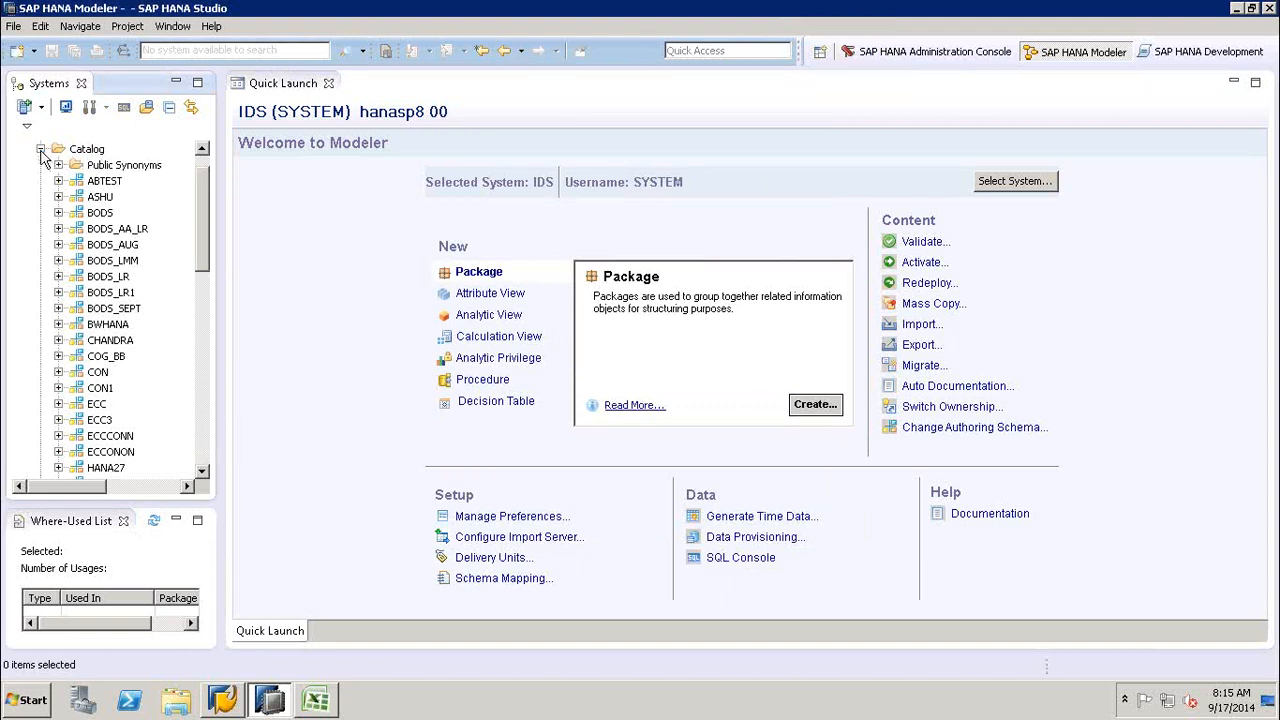
left_click(41, 149)
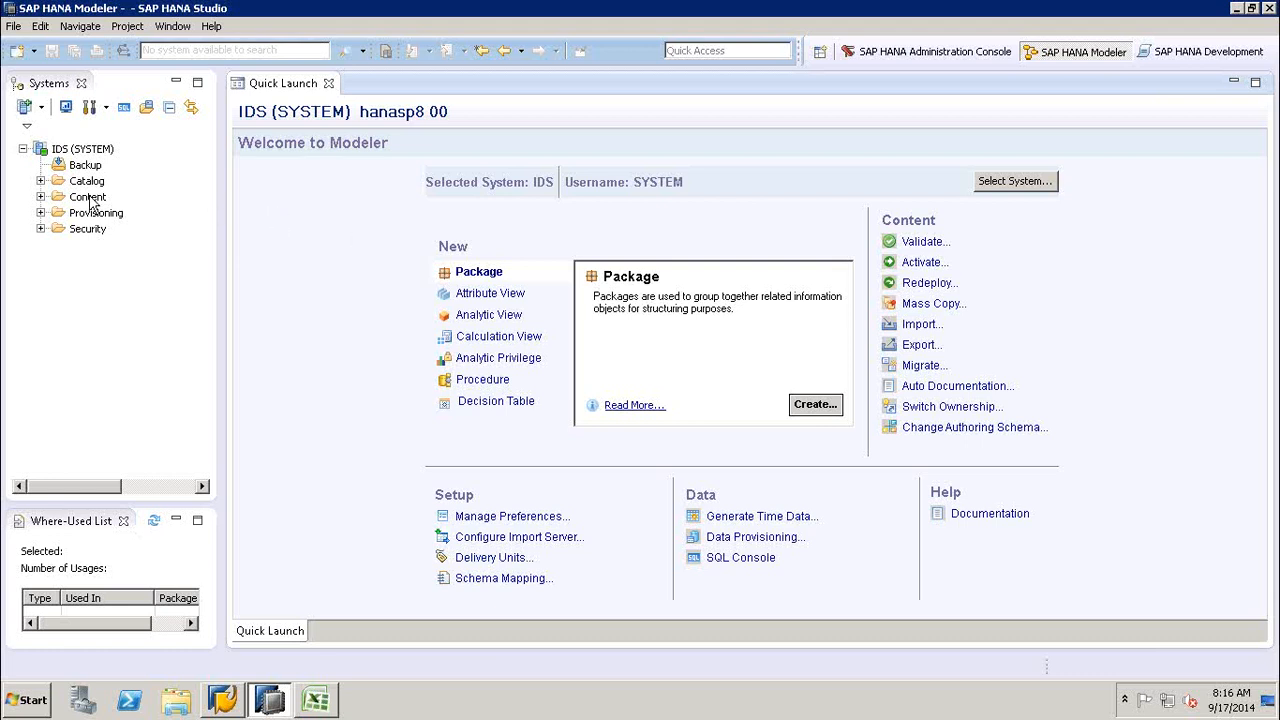
left_click(40, 181)
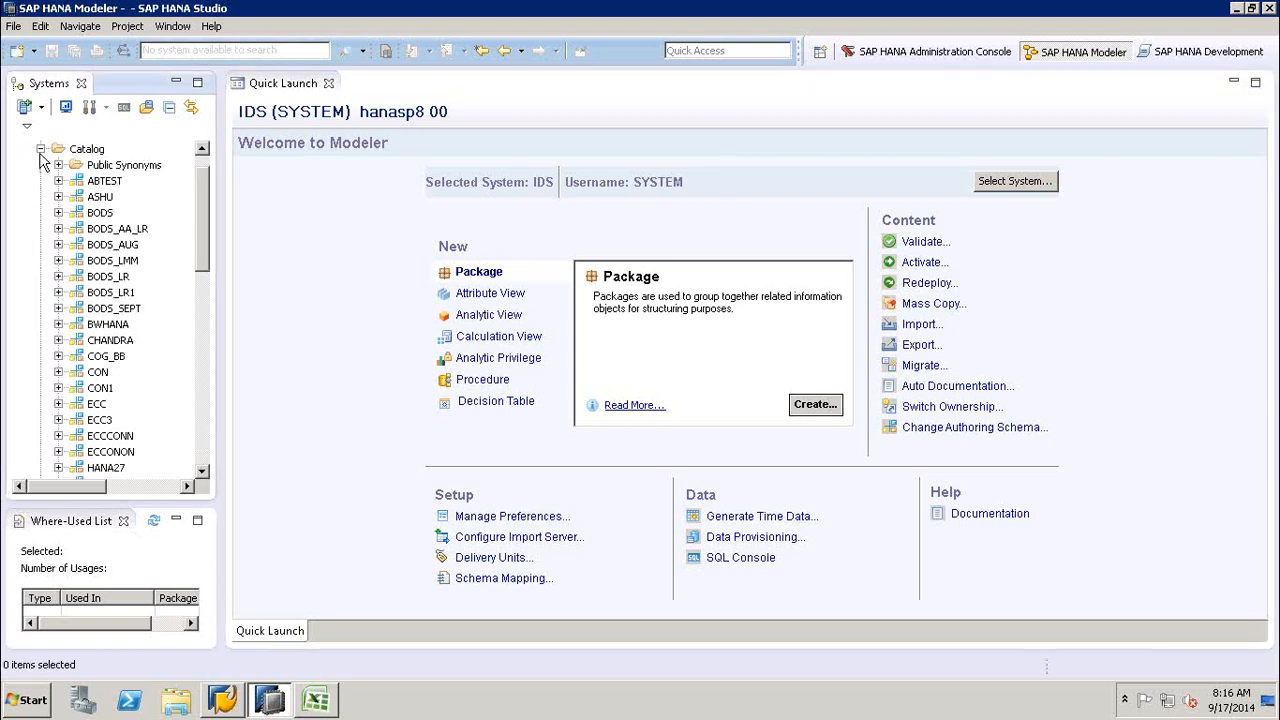
left_click(40, 150)
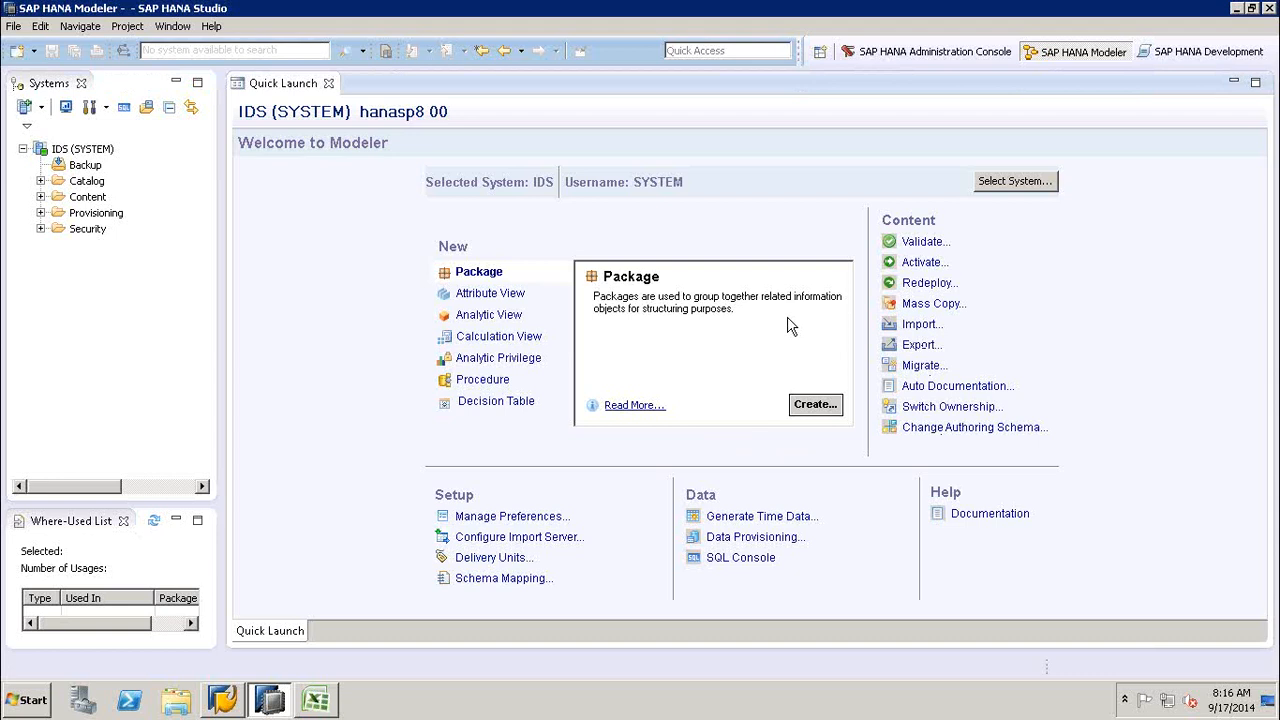
- Expand the Content folder and review the object types that can be created in the HANA_BW_SEPT package
left_click(40, 197)
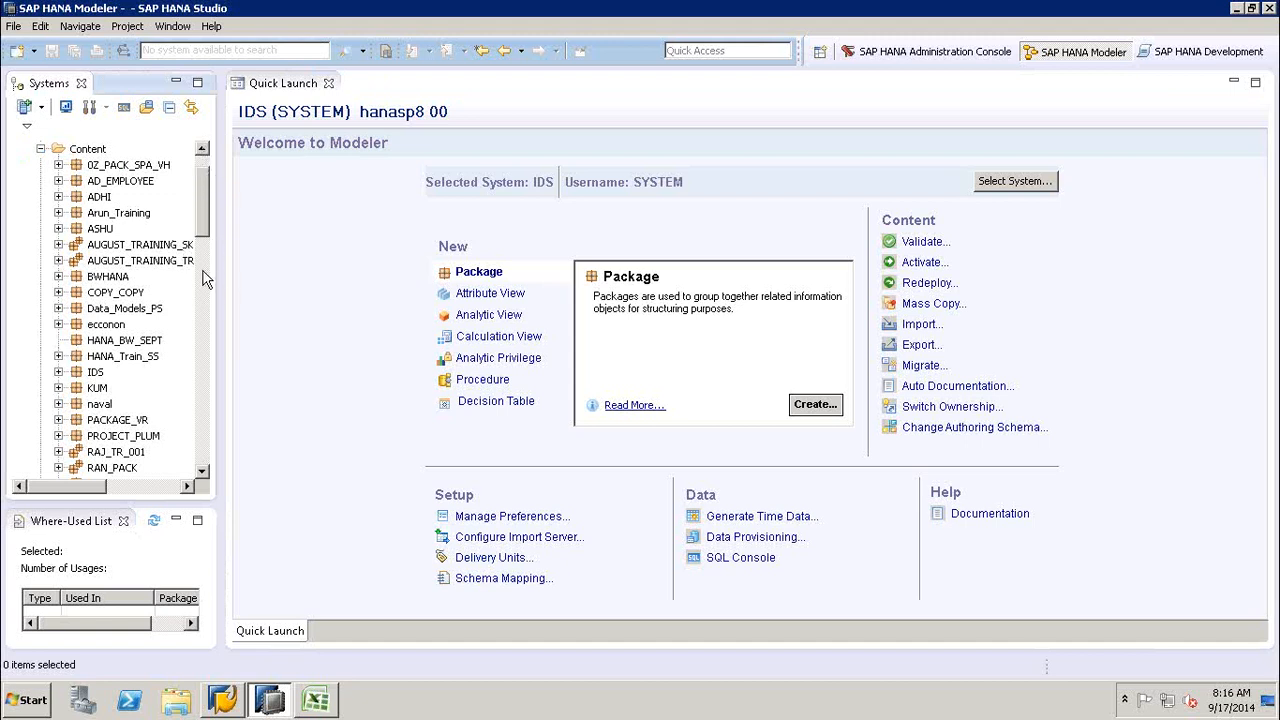
left_click(142, 341)
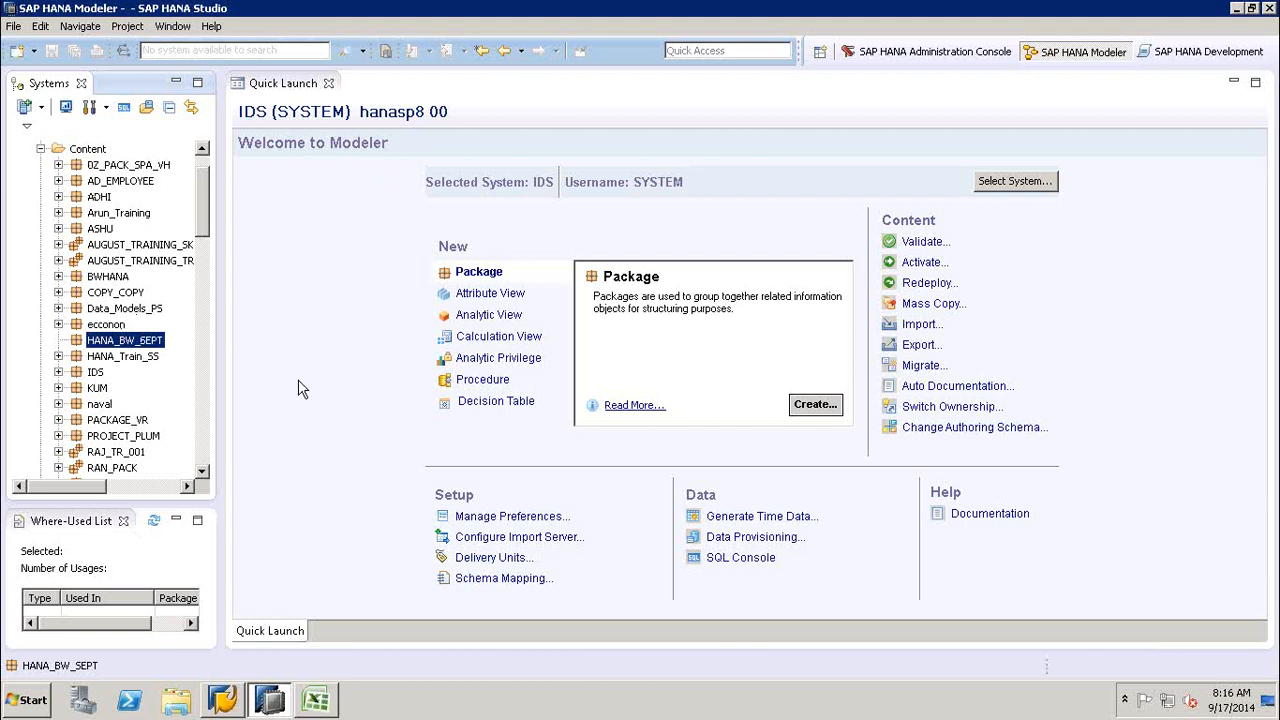
left_click(256, 310)
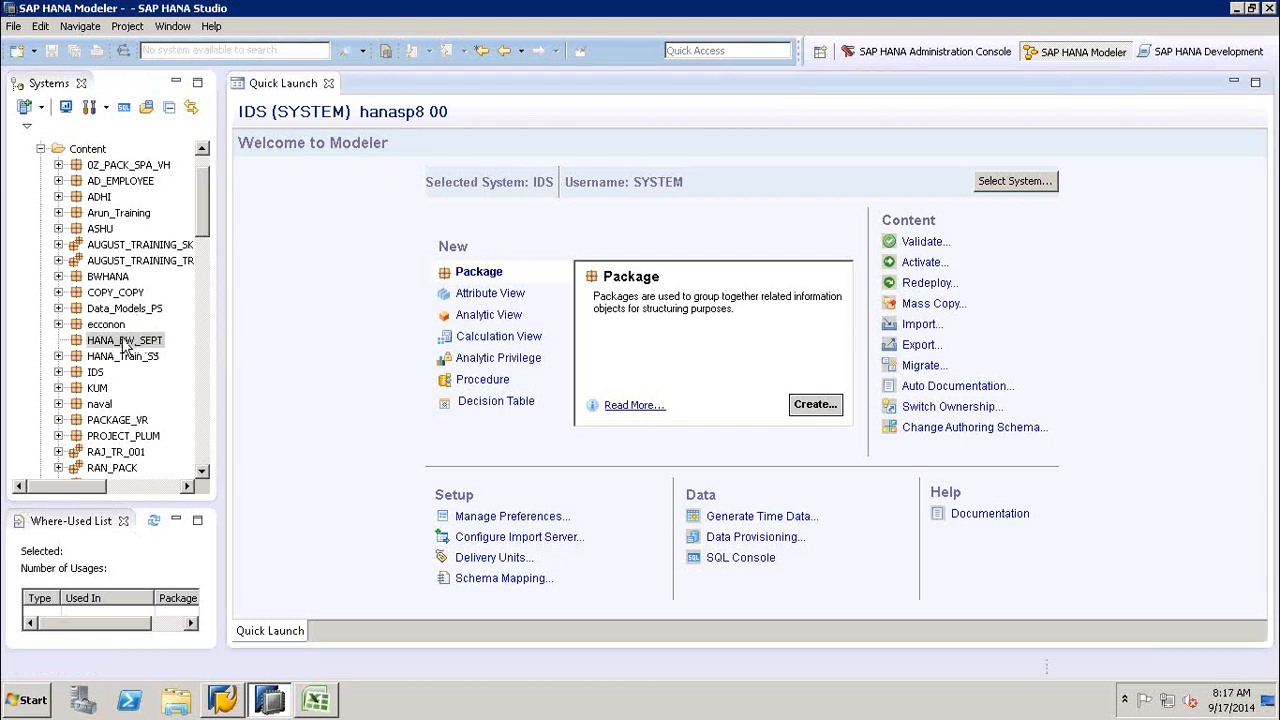
left_click(125, 341)
right_click(125, 342)
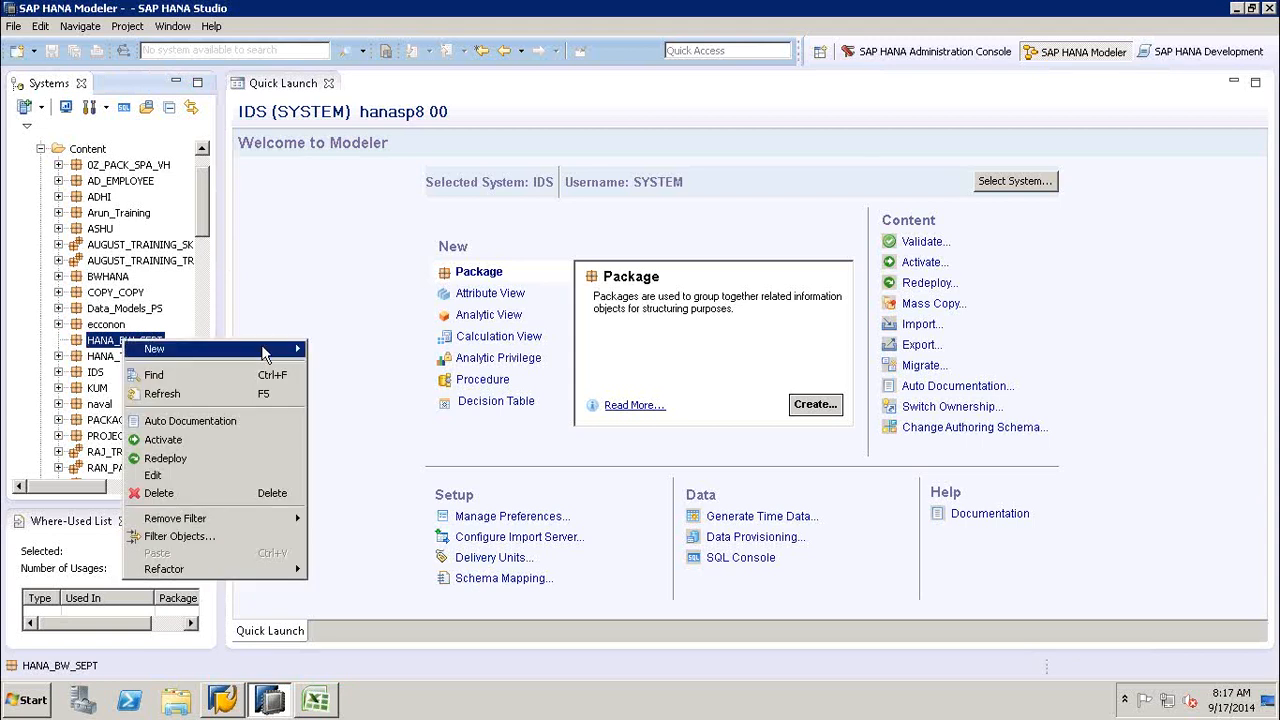
mouse_move(266, 355)
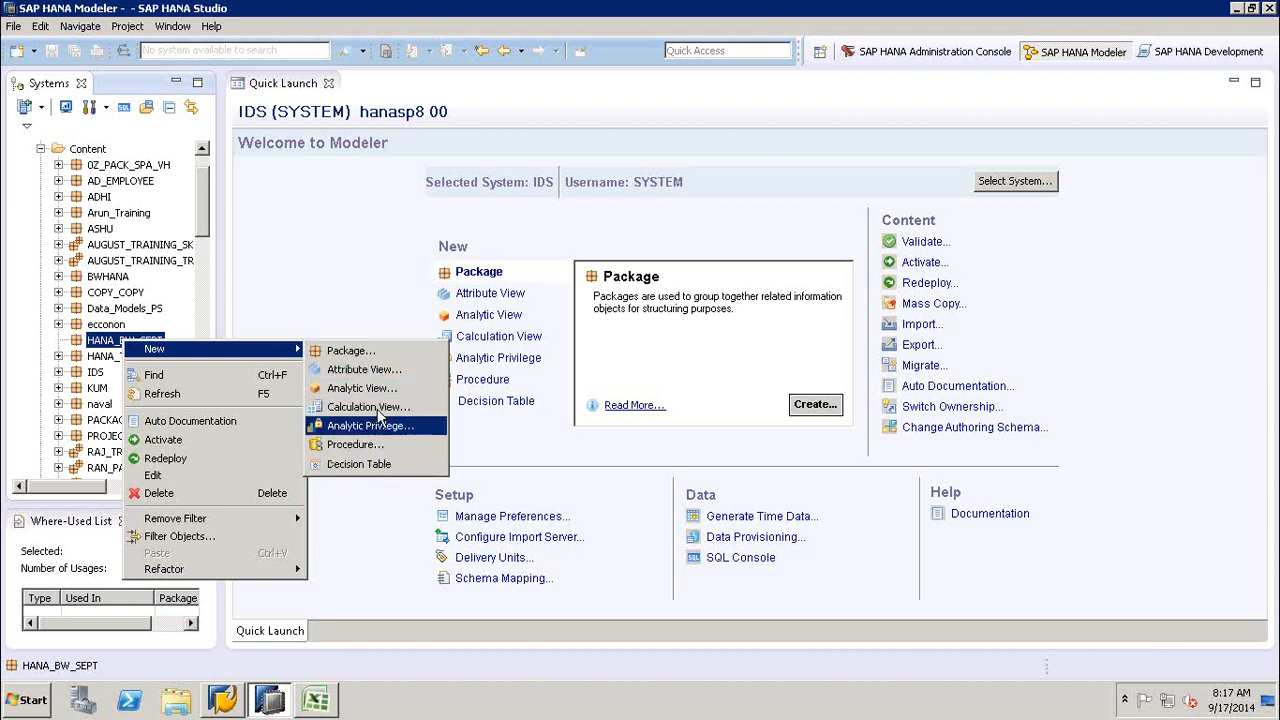
left_click(370, 306)
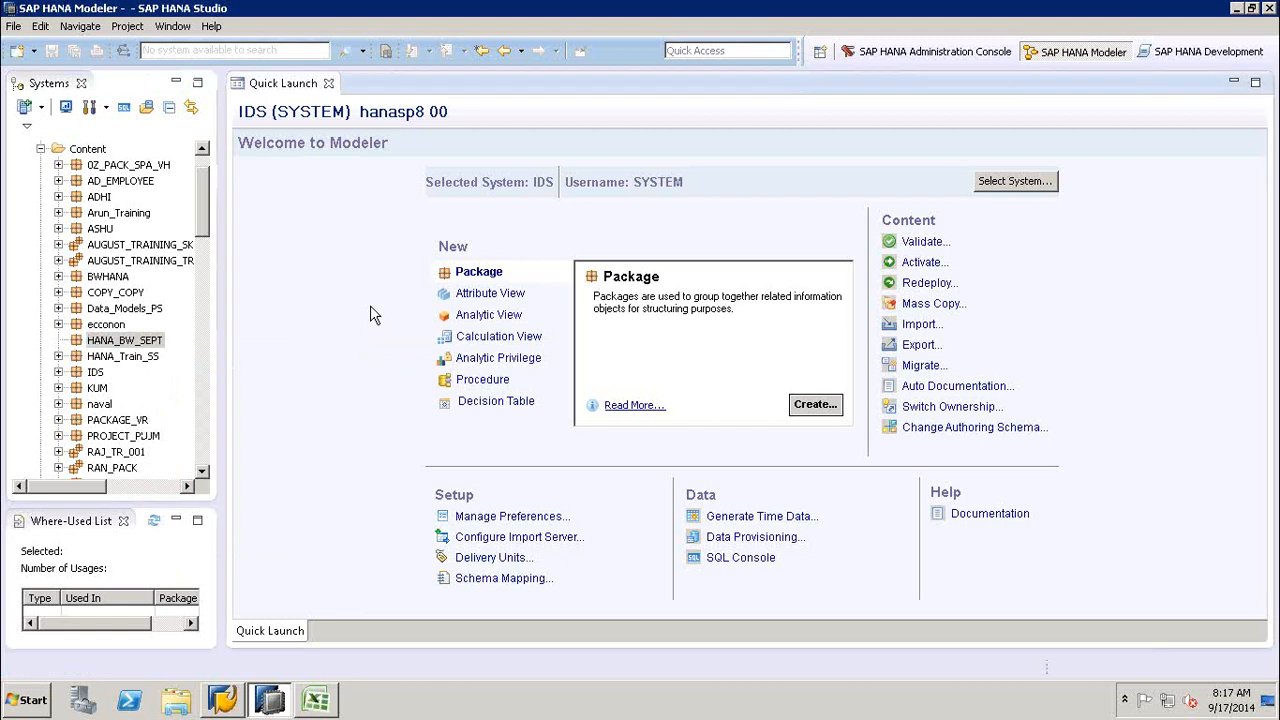
- Open the dialog for a new Attribute View in HANA_BW_SEPT, review its View Type options, and cancel it
right_click(120, 342)
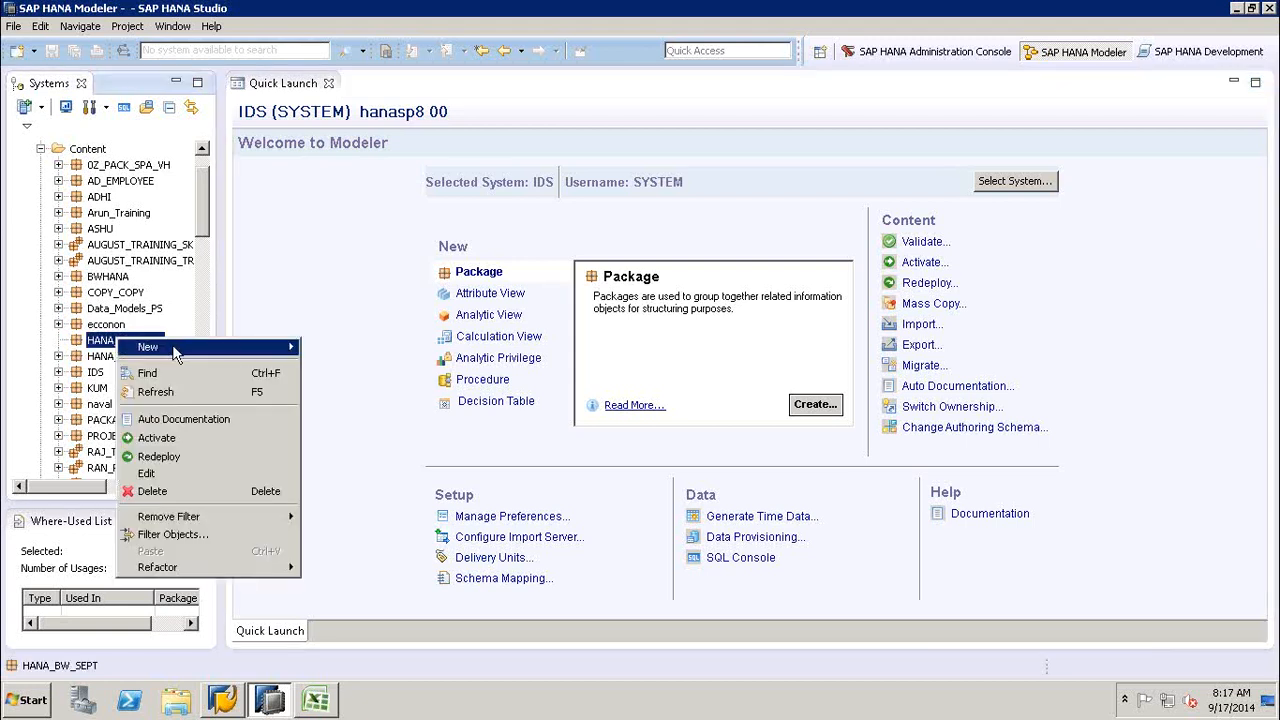
mouse_move(175, 352)
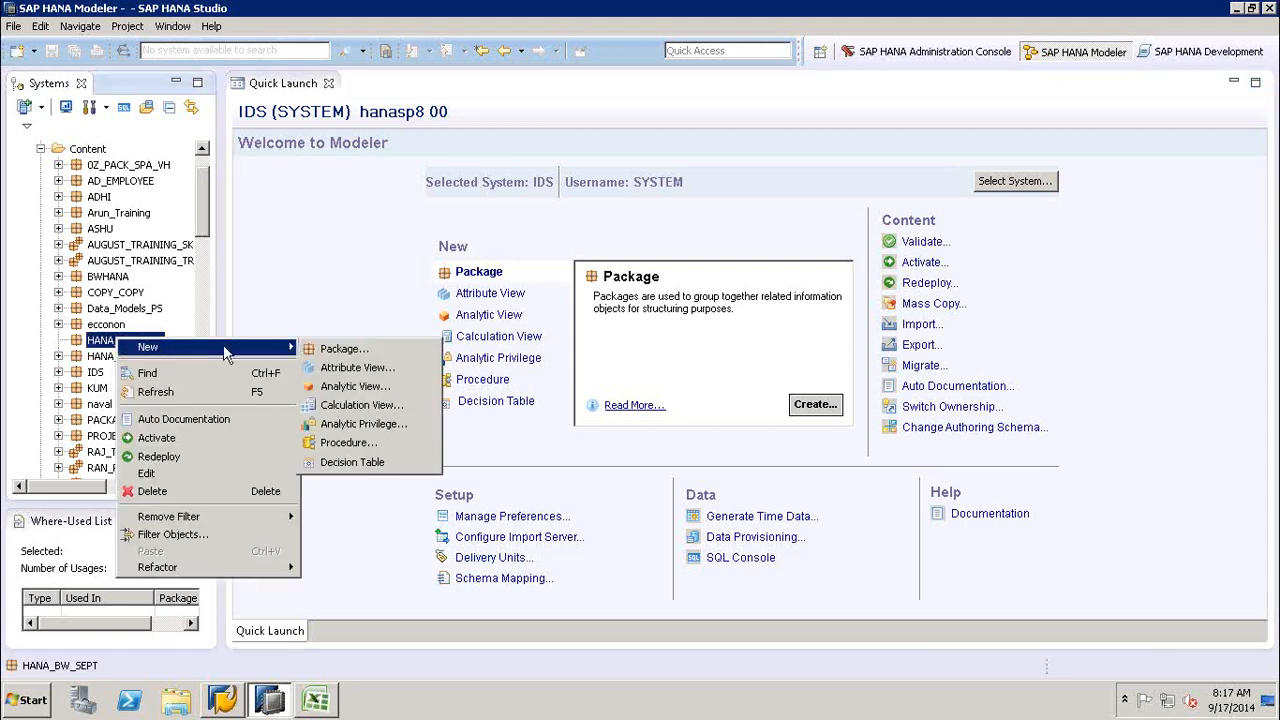
left_click(368, 370)
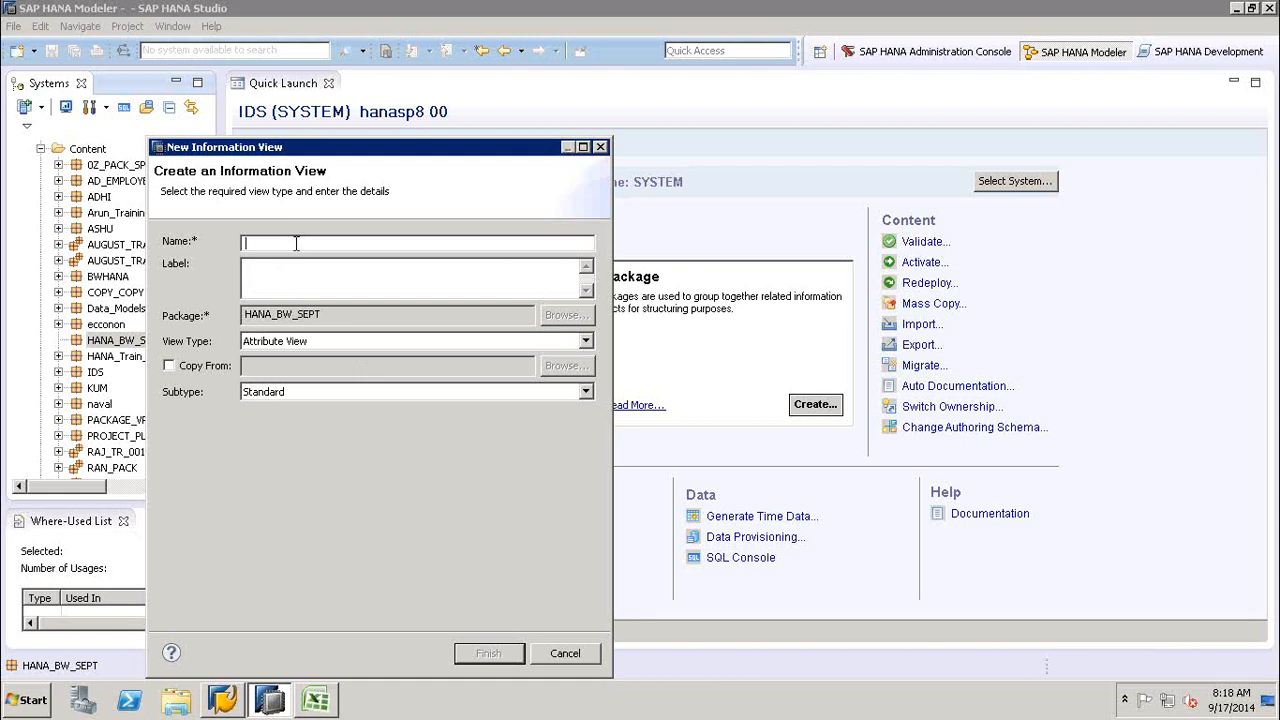
left_click(324, 342)
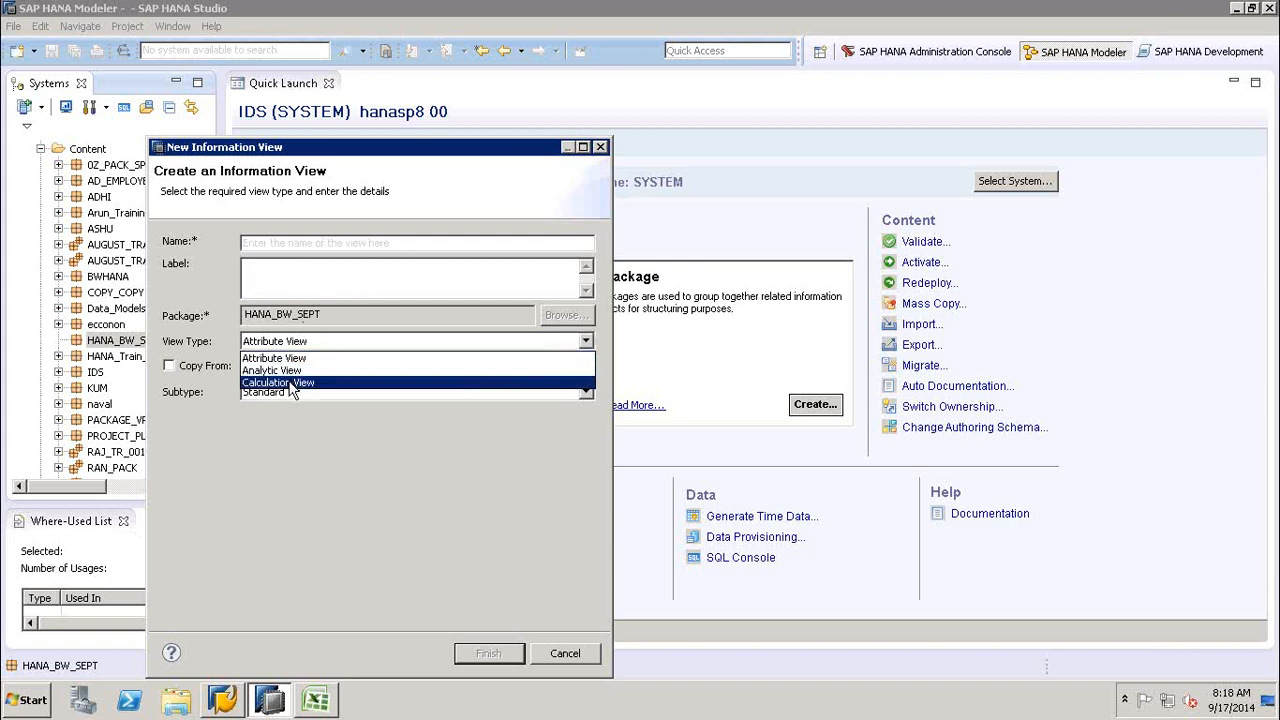
left_click(307, 280)
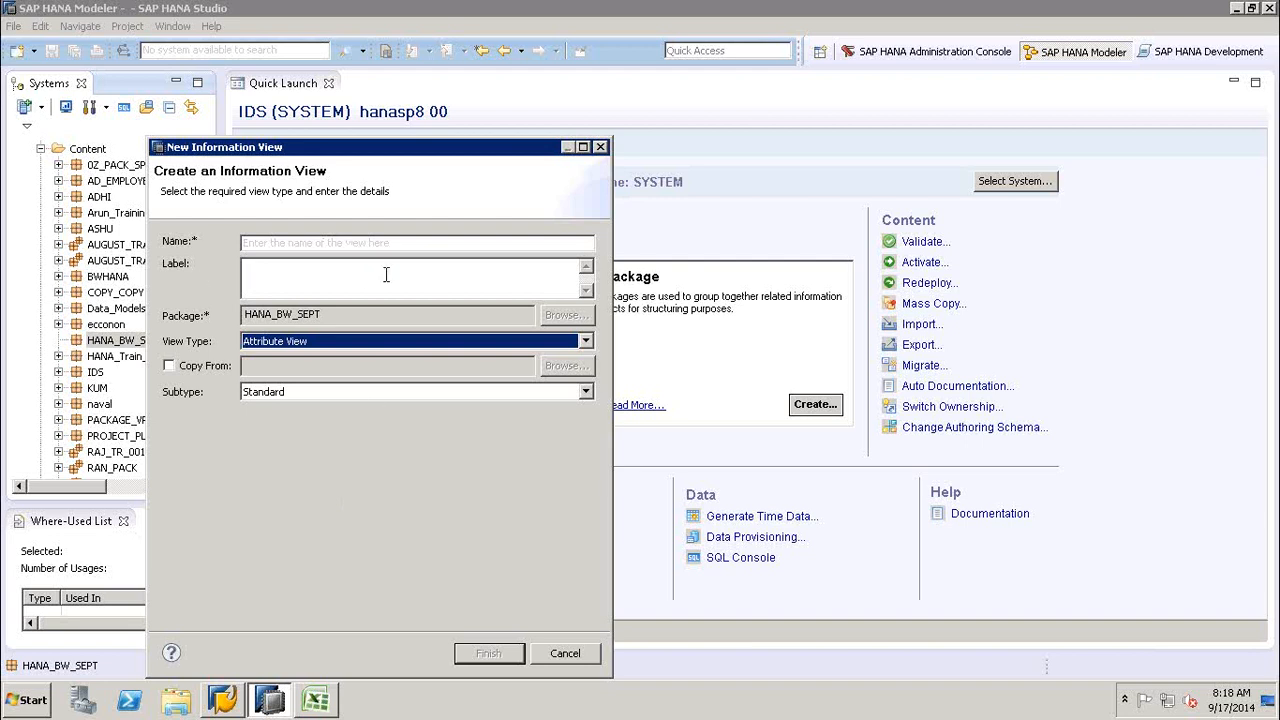
left_click(566, 653)
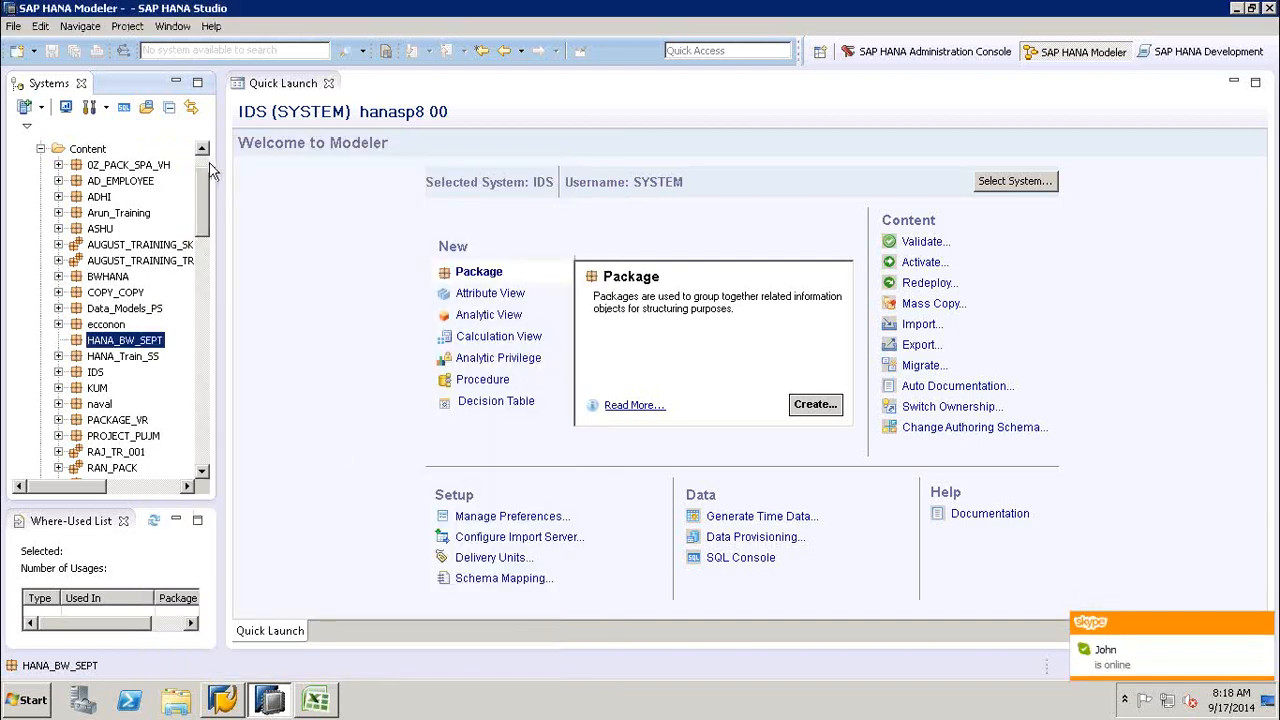
- Review the Catalog schemas above the Content packages, then collapse Catalog and select the HANA_BW_SEPT package
scroll(207, 170, "up", 1)
left_click(87, 180)
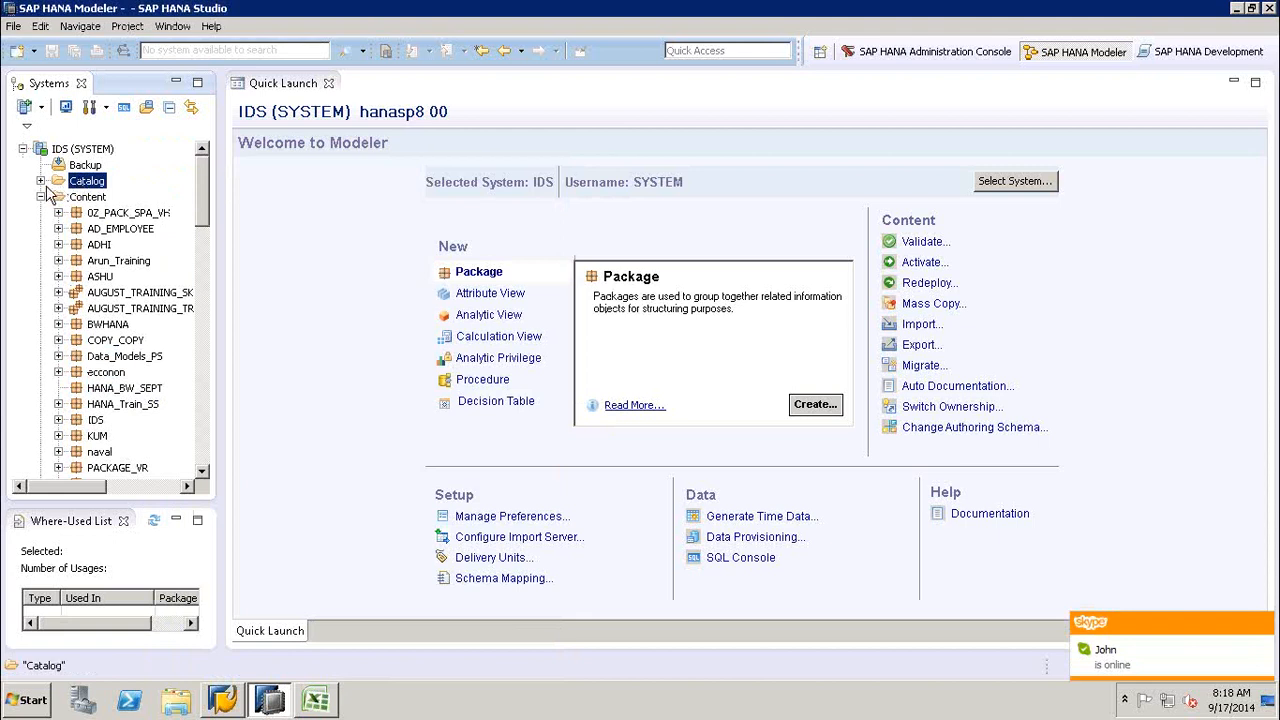
left_click(41, 181)
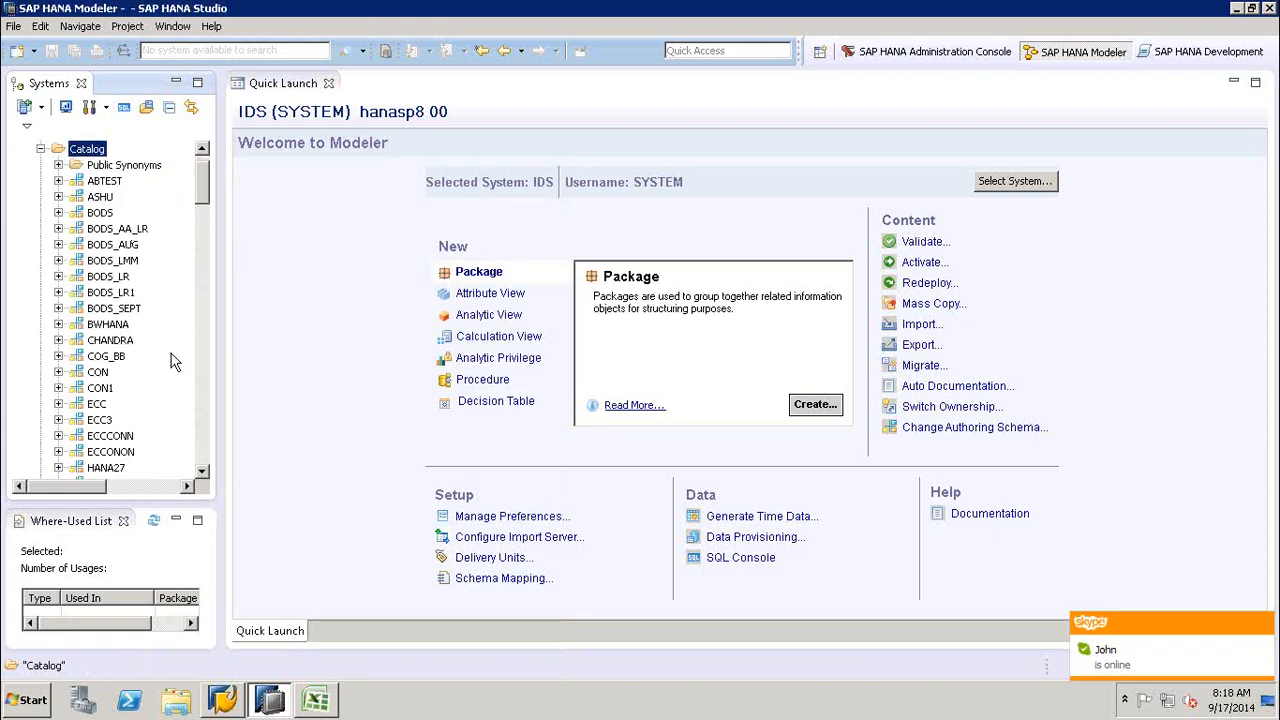
left_click(40, 149)
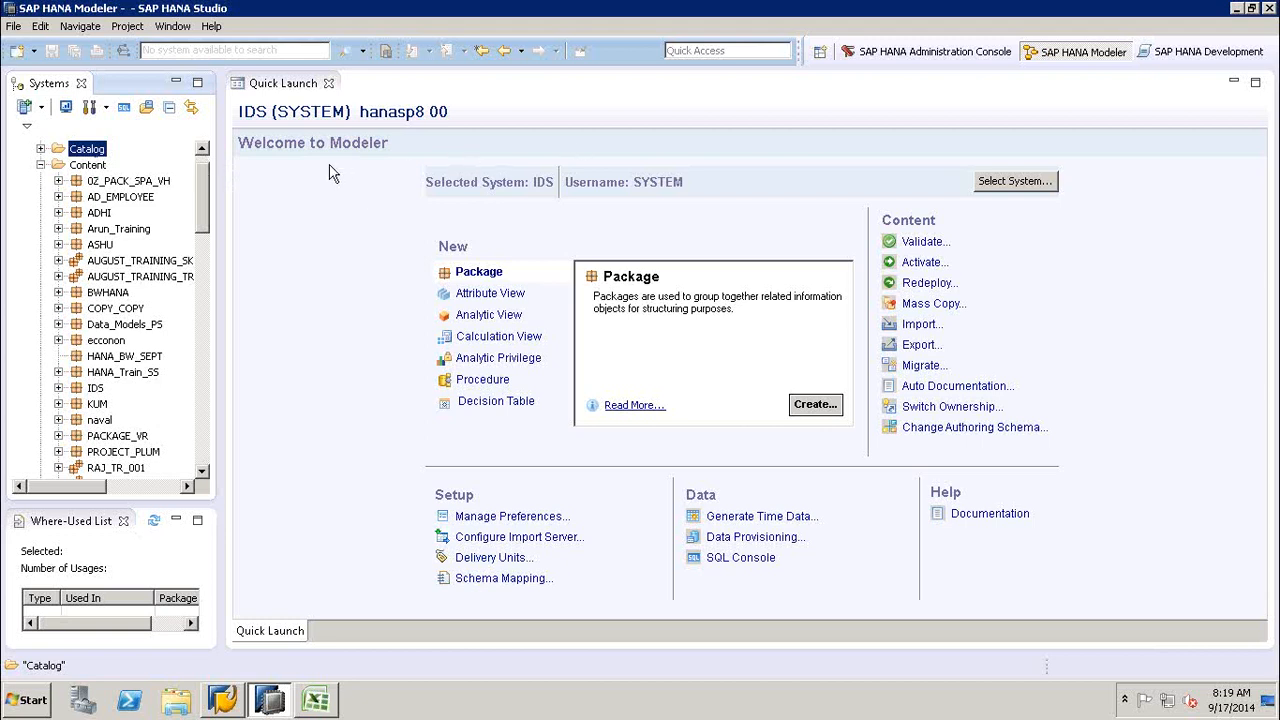
left_click(271, 289)
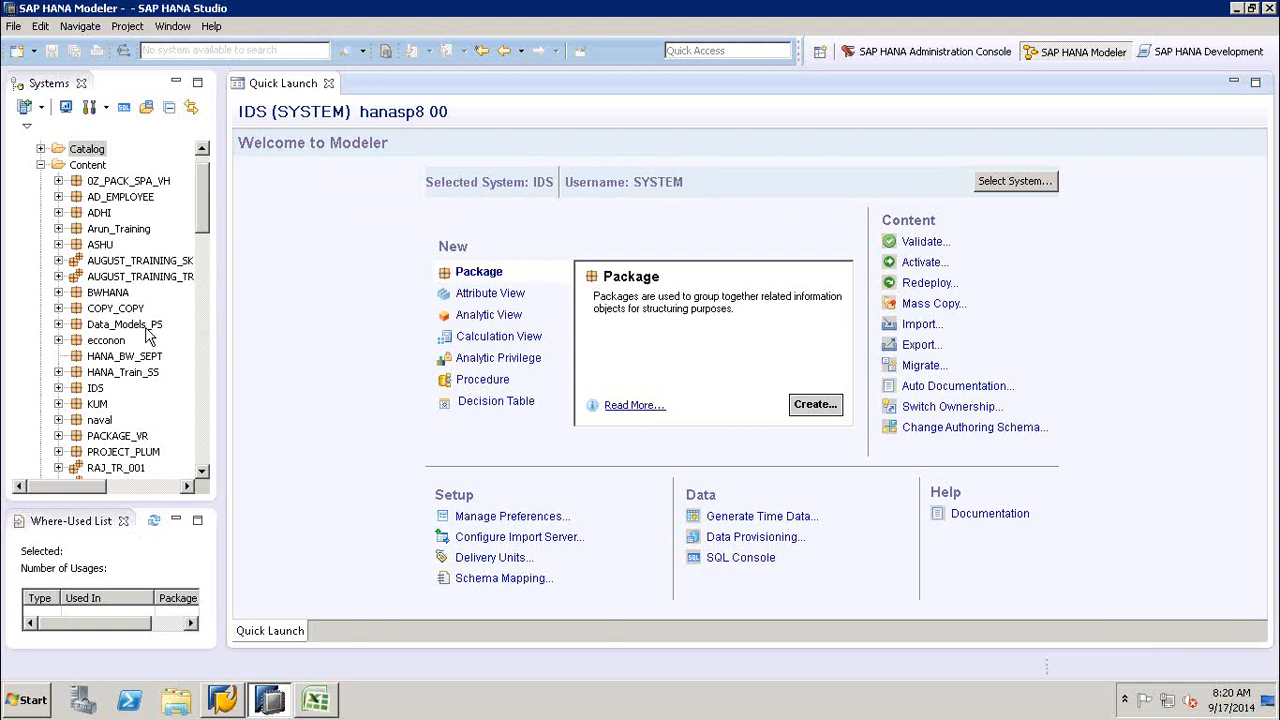
left_click(130, 360)
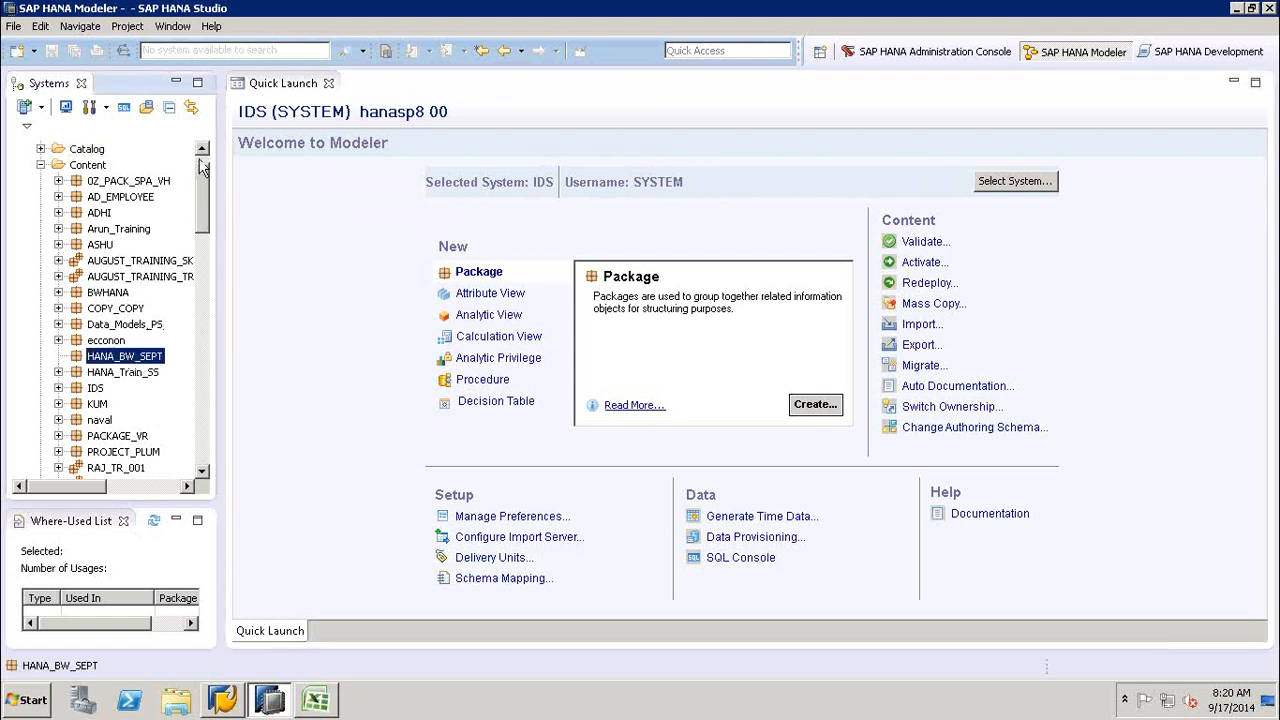
- Open the data preview of the MARA_CSV table in the HANA_SEPT schema under Catalog
scroll(203, 166, "up", 1)
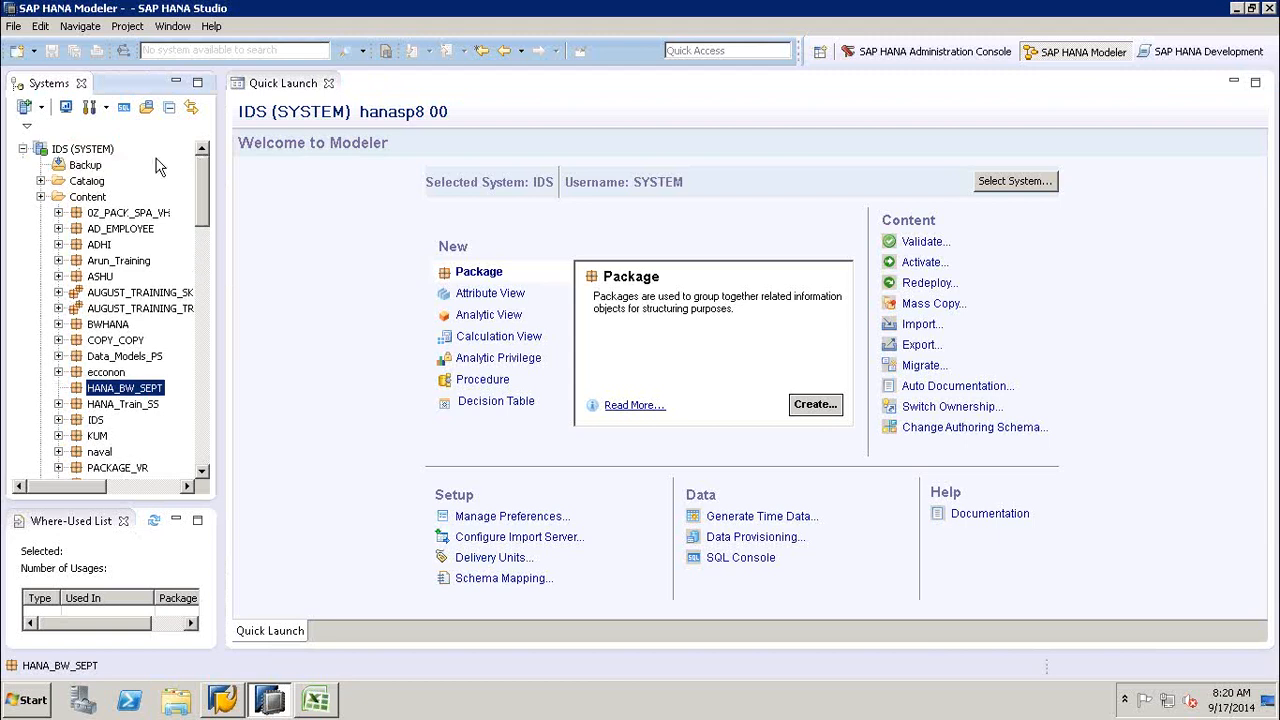
left_click(40, 181)
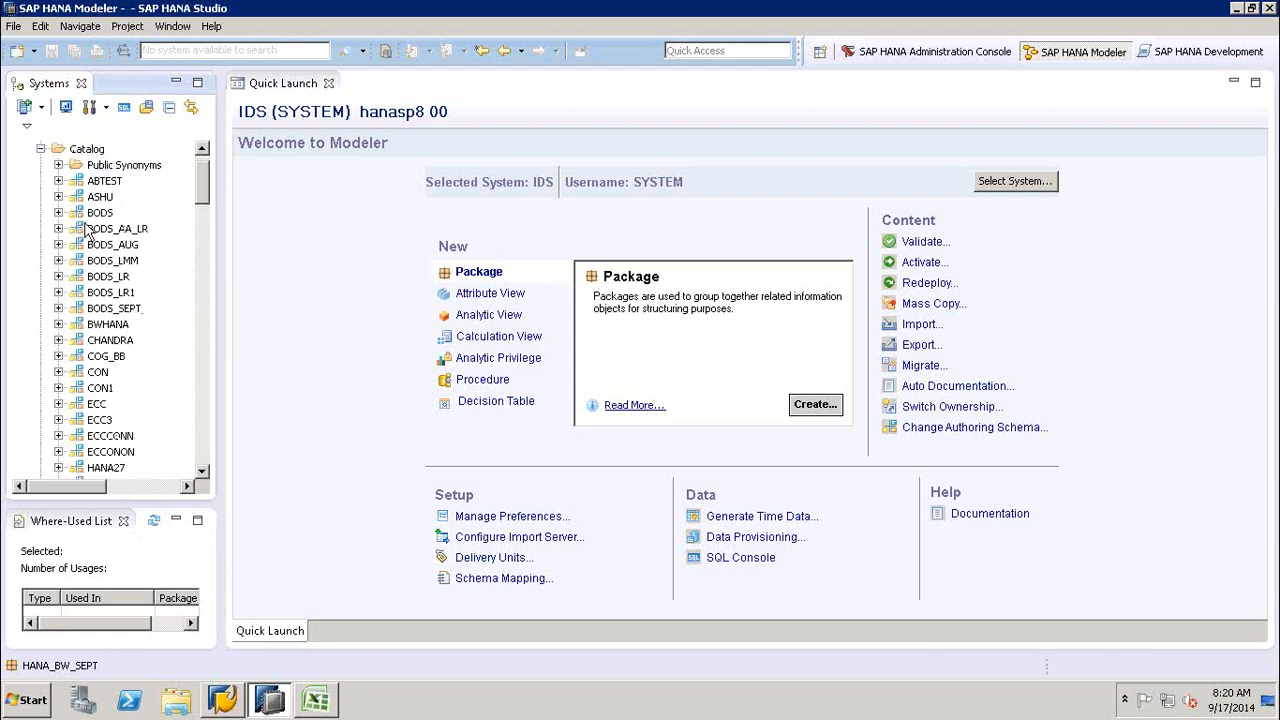
left_click(202, 386)
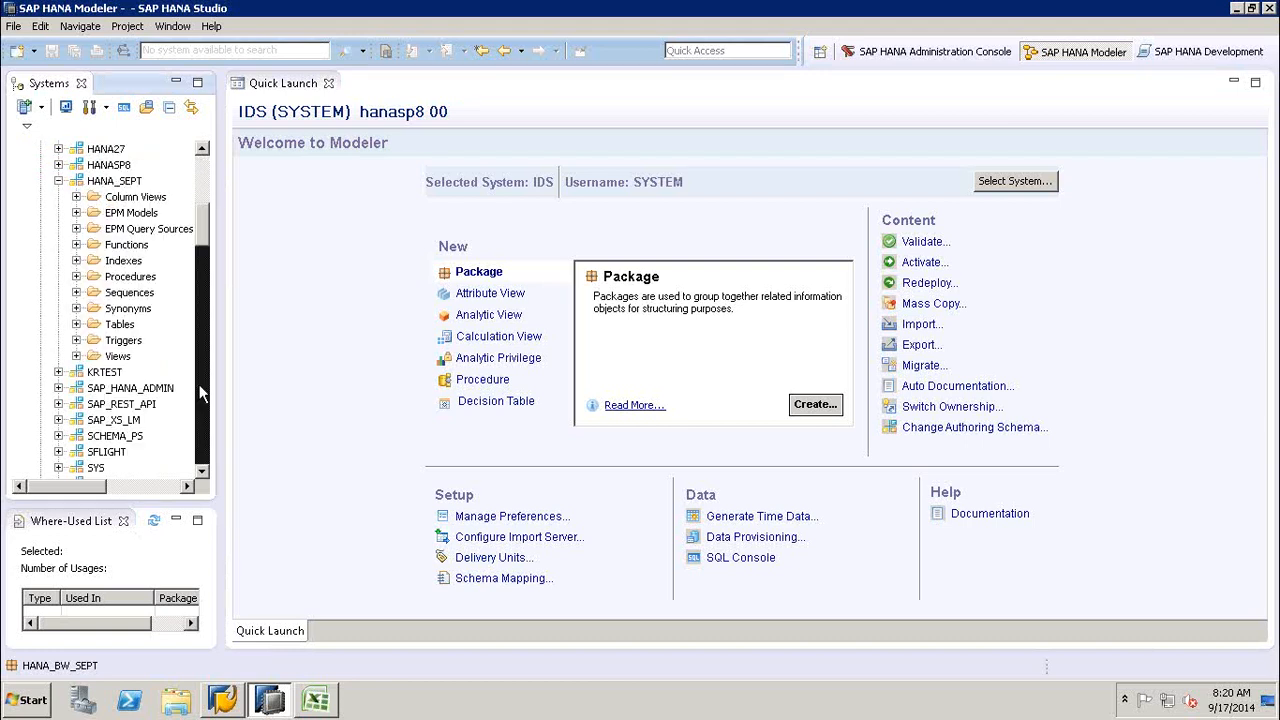
left_click(76, 324)
left_click(130, 343)
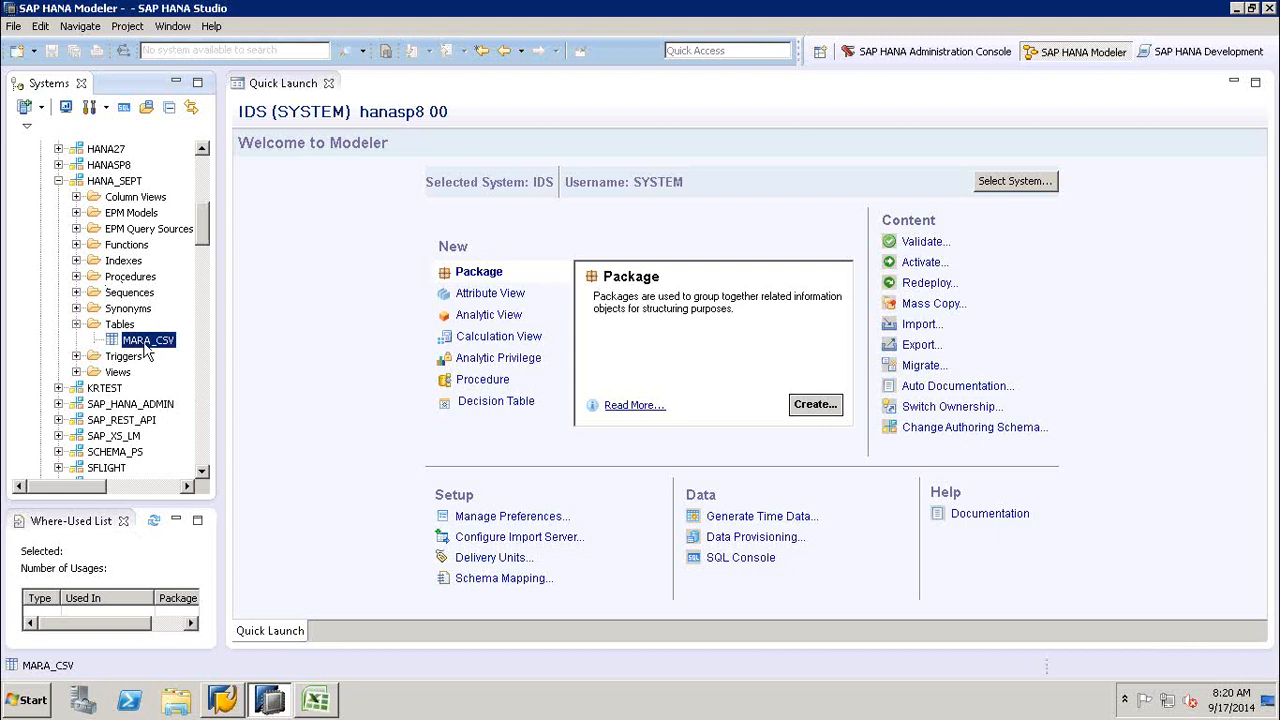
right_click(145, 347)
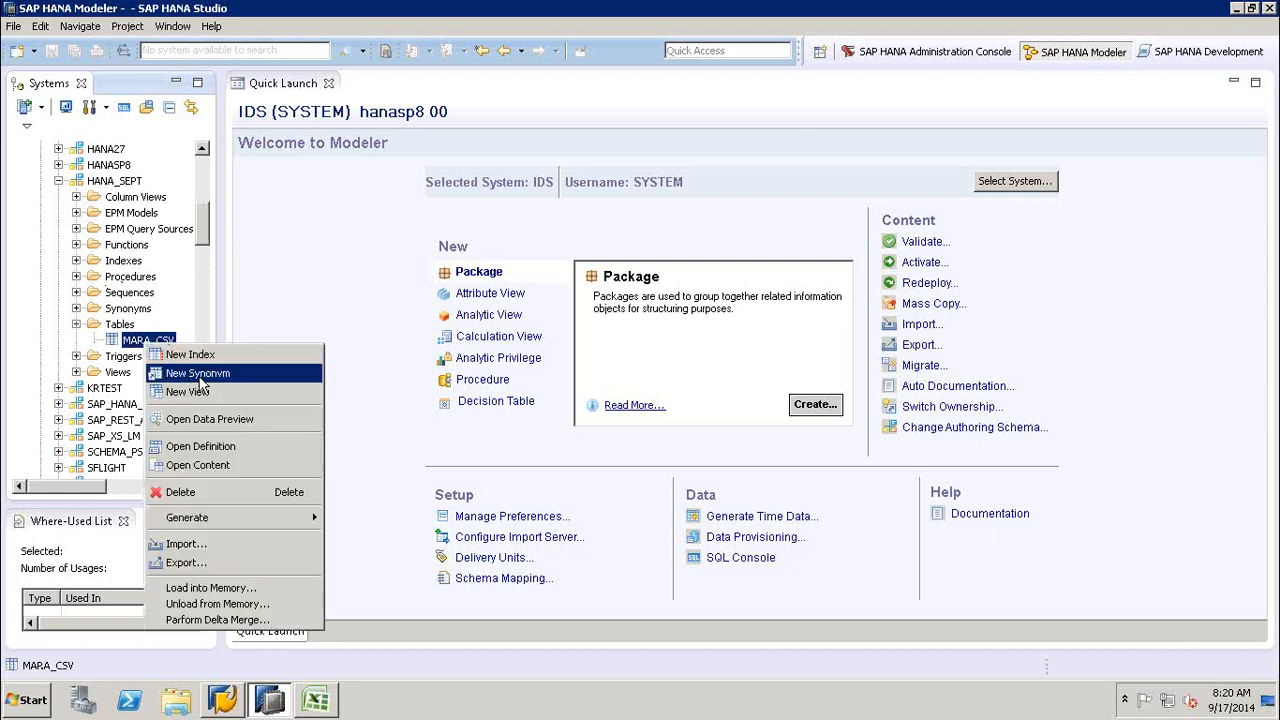
left_click(207, 419)
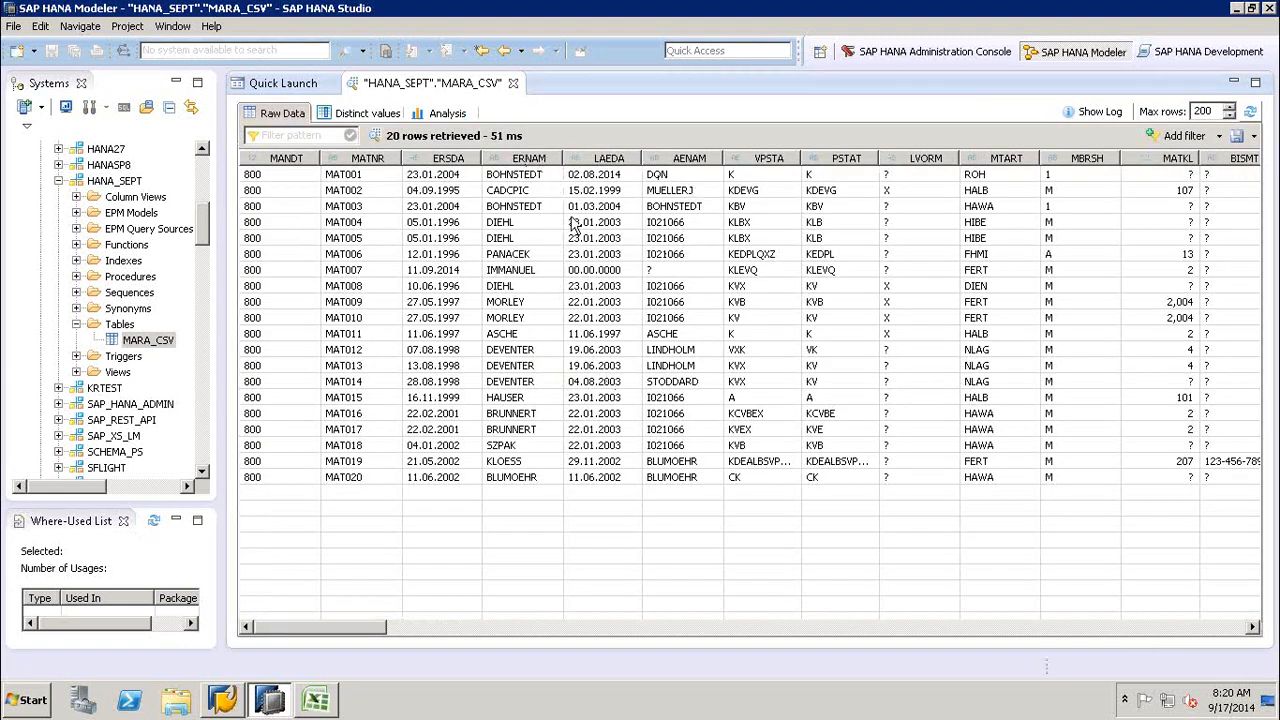
- Collapse the HANA_SEPT schema and the Catalog folder, then select the HANA_BW_SEPT package under Content
left_click(58, 181)
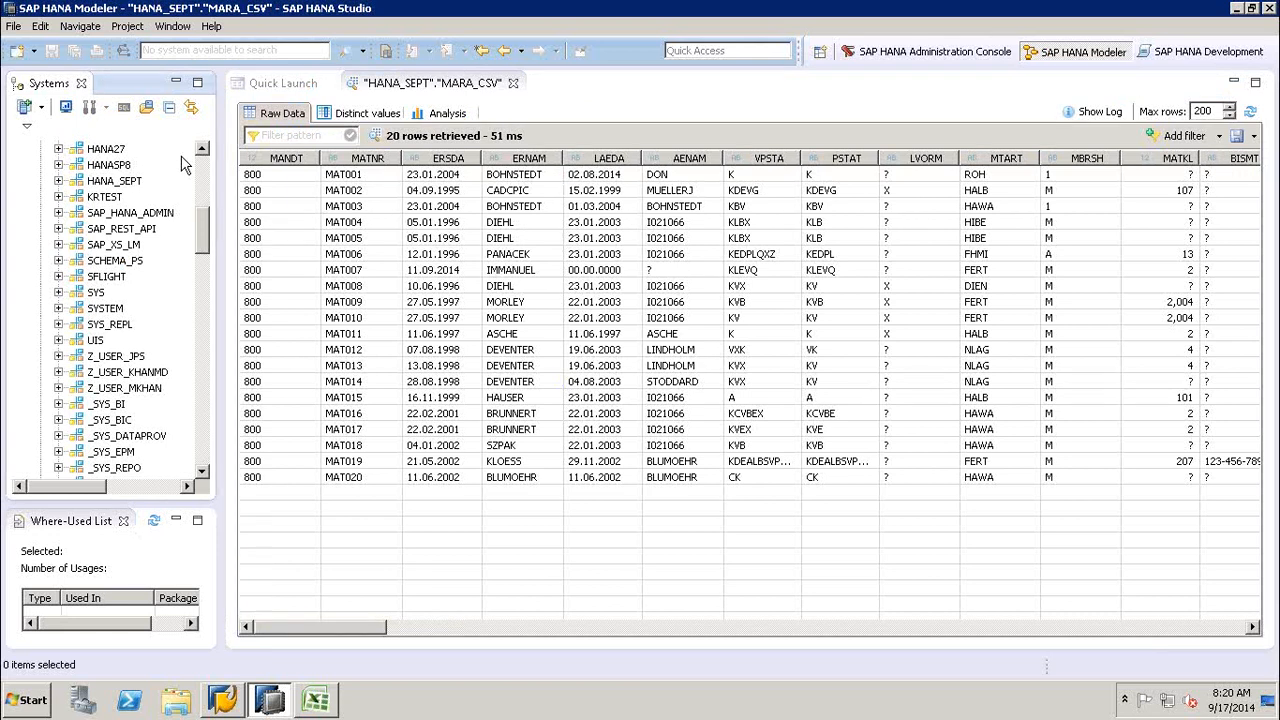
scroll(200, 172, "up", 6)
left_click(41, 148)
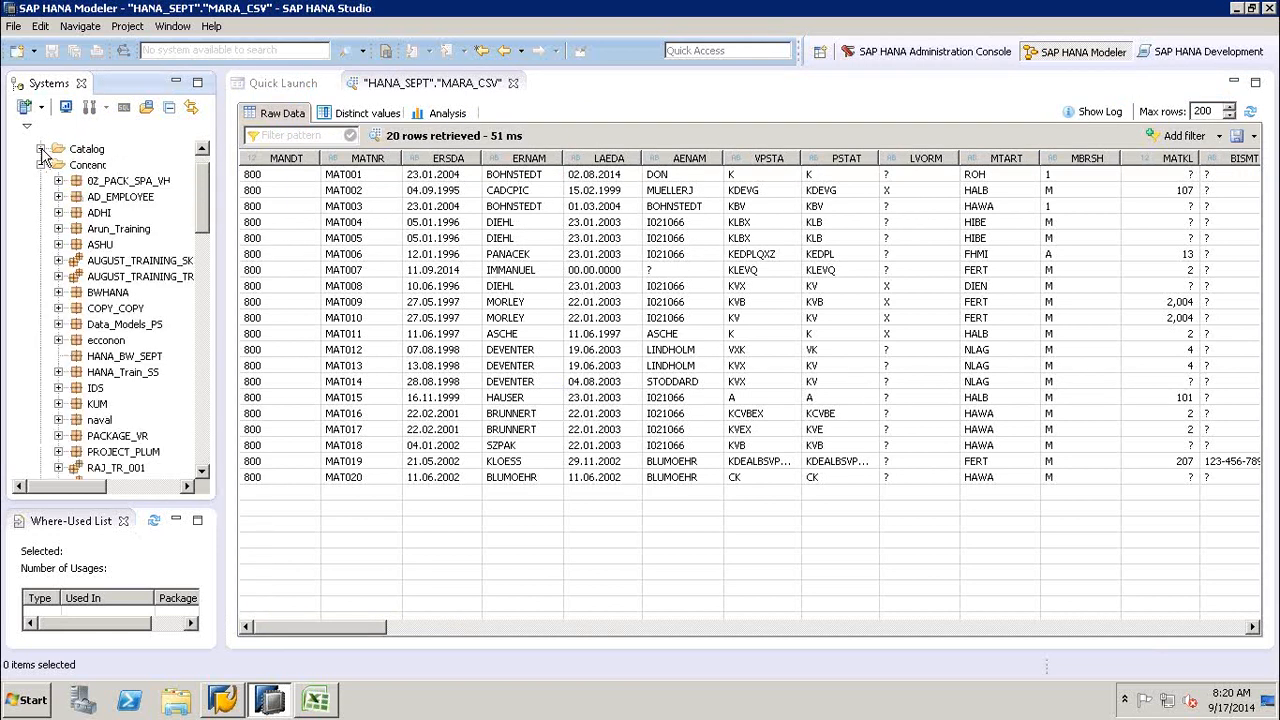
left_click(117, 358)
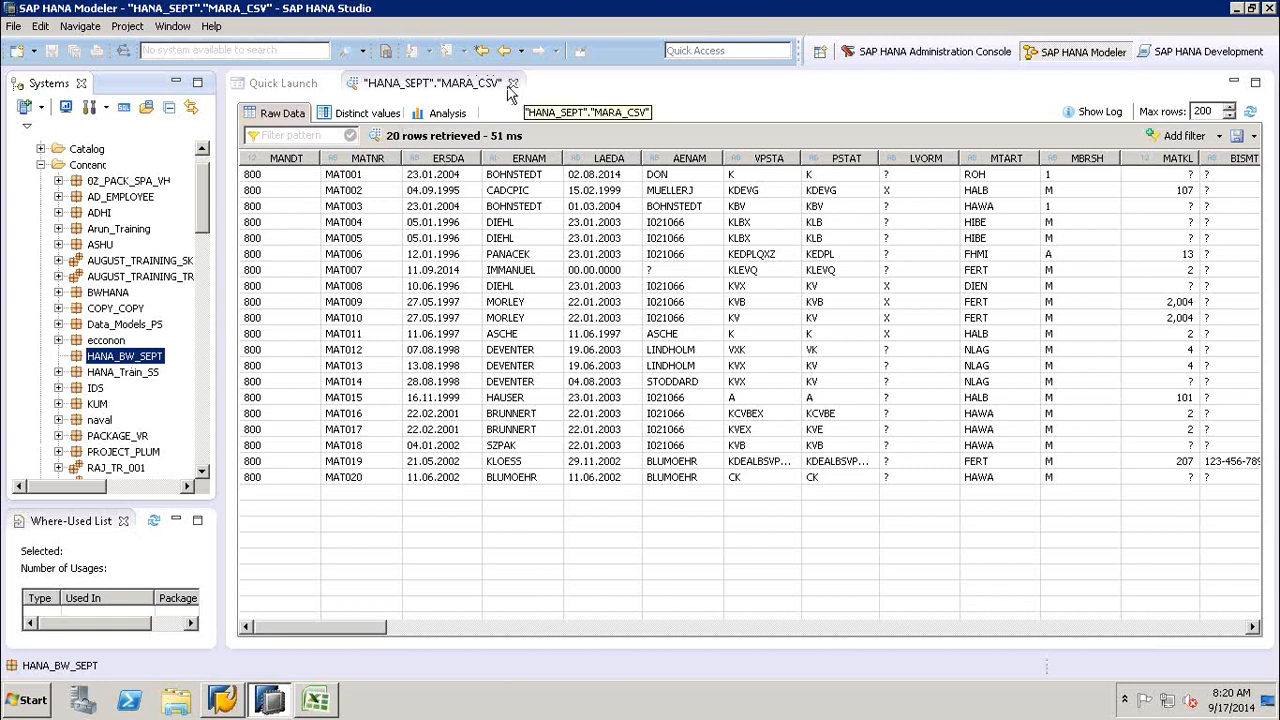
- Close the MARA_CSV data preview and start a new Attribute View in HANA_BW_SEPT with ZMARA_CSV_ATTR_VIEW as name and label
left_click(512, 82)
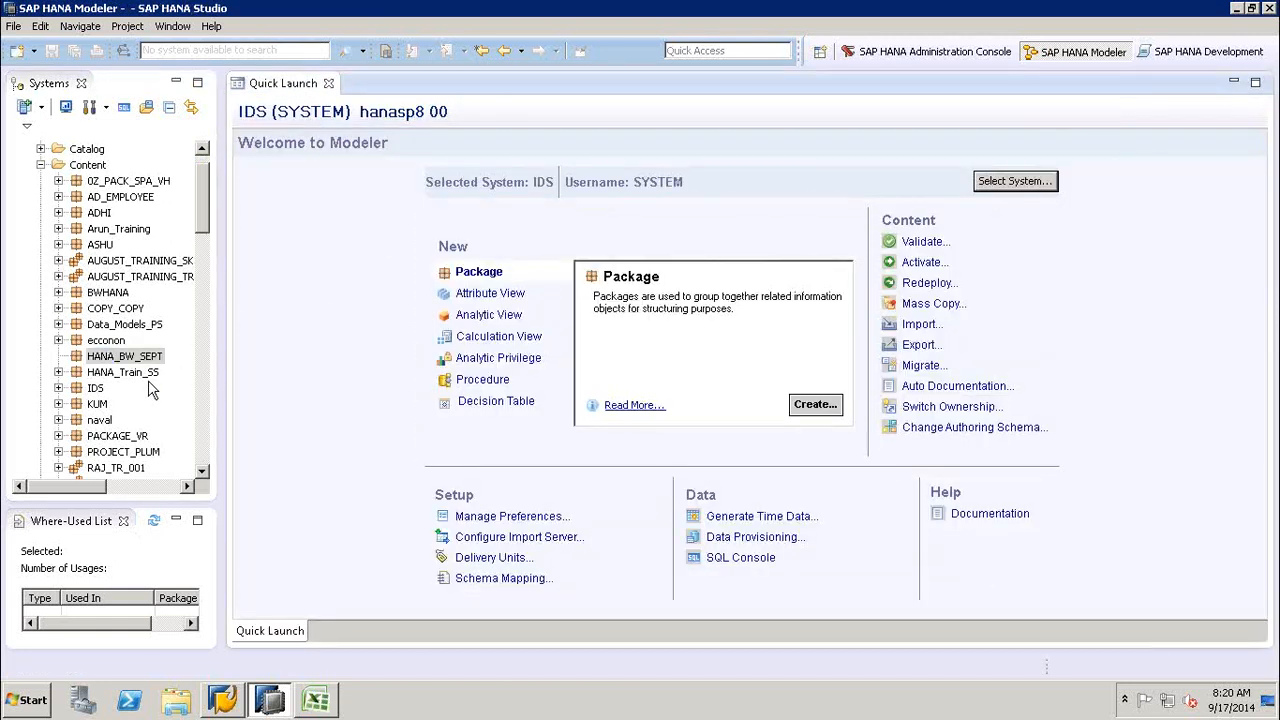
right_click(122, 360)
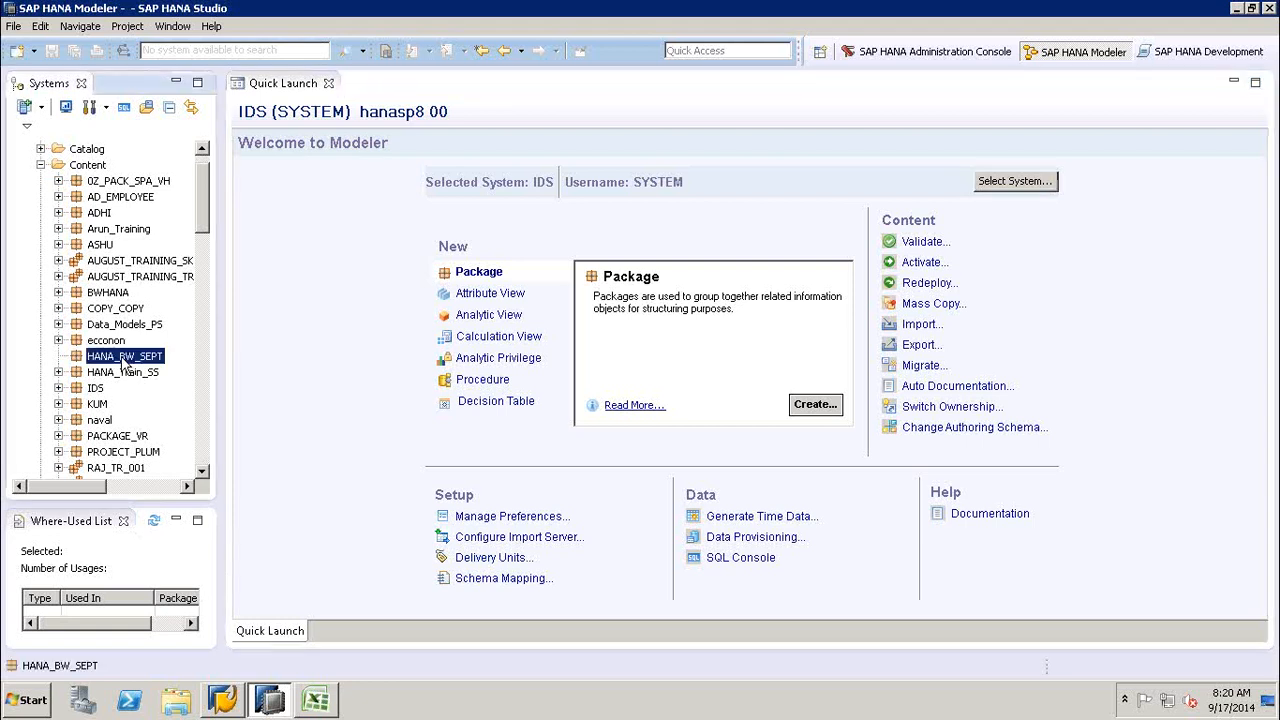
mouse_move(226, 373)
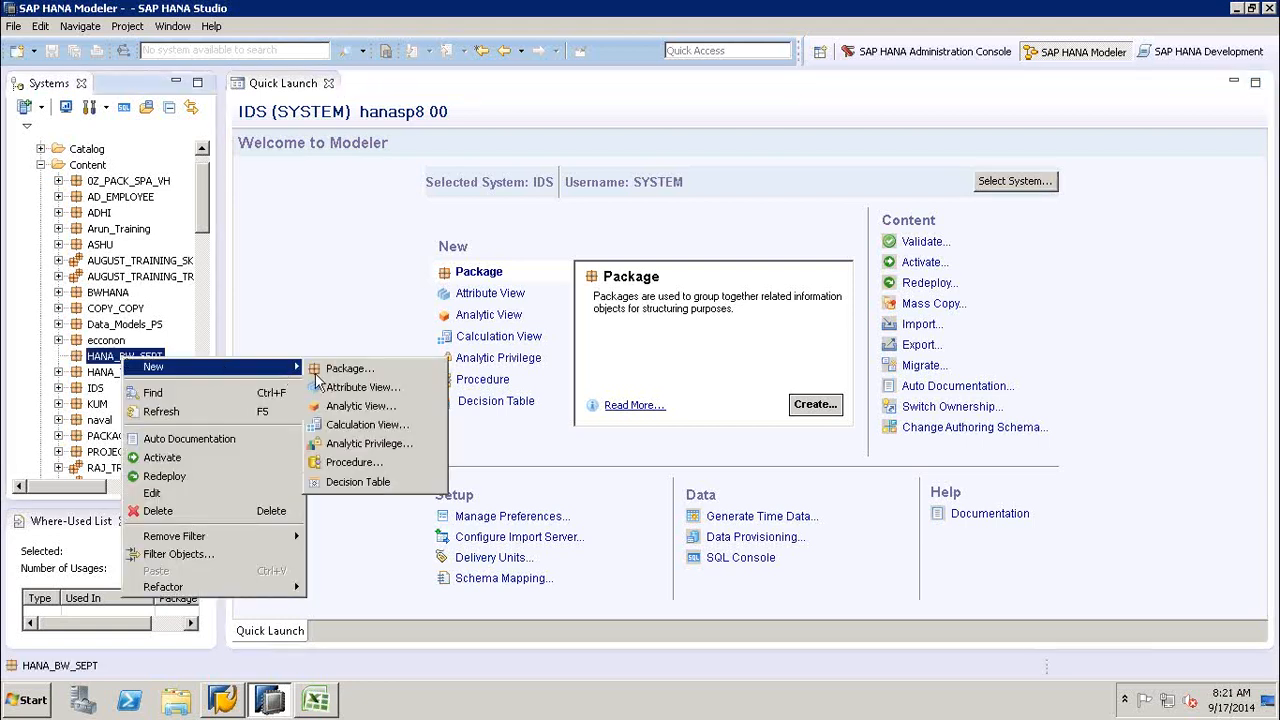
left_click(364, 388)
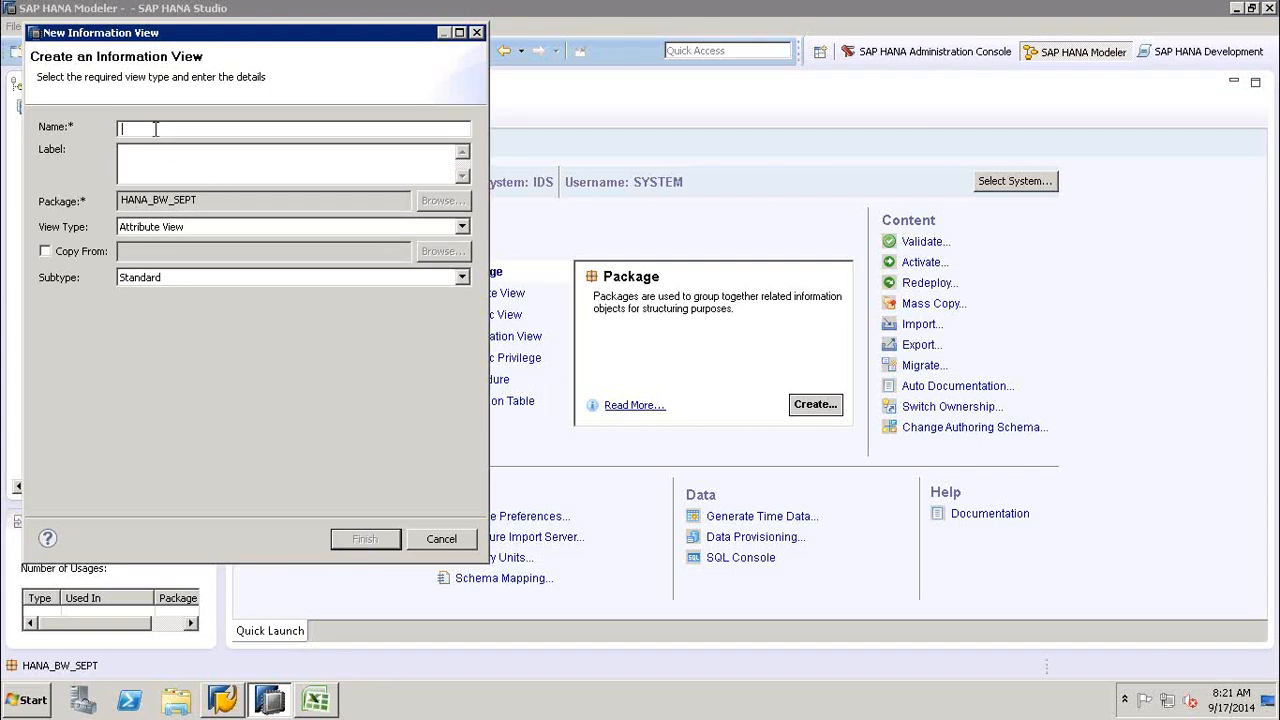
type("ZMARA_CSV_ATTR")
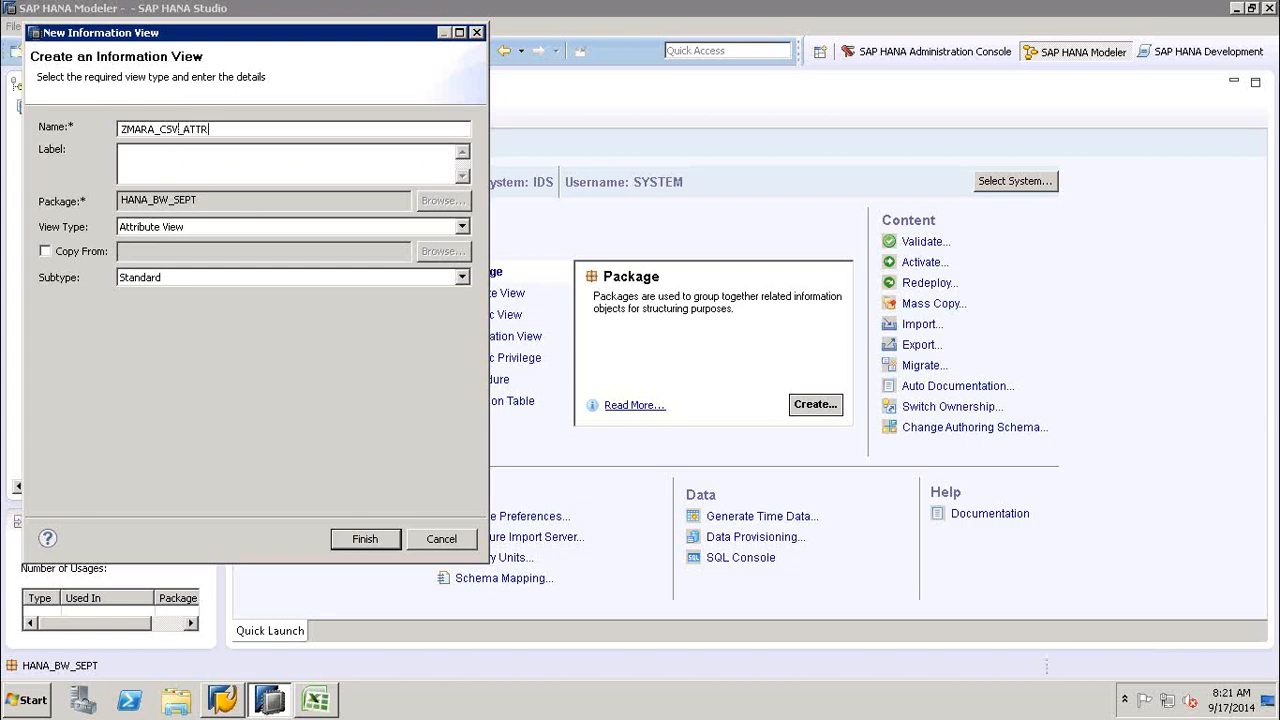
type("_VIEW")
left_click(208, 153)
type("ZMARA_CSV_ATTR_VIEW")
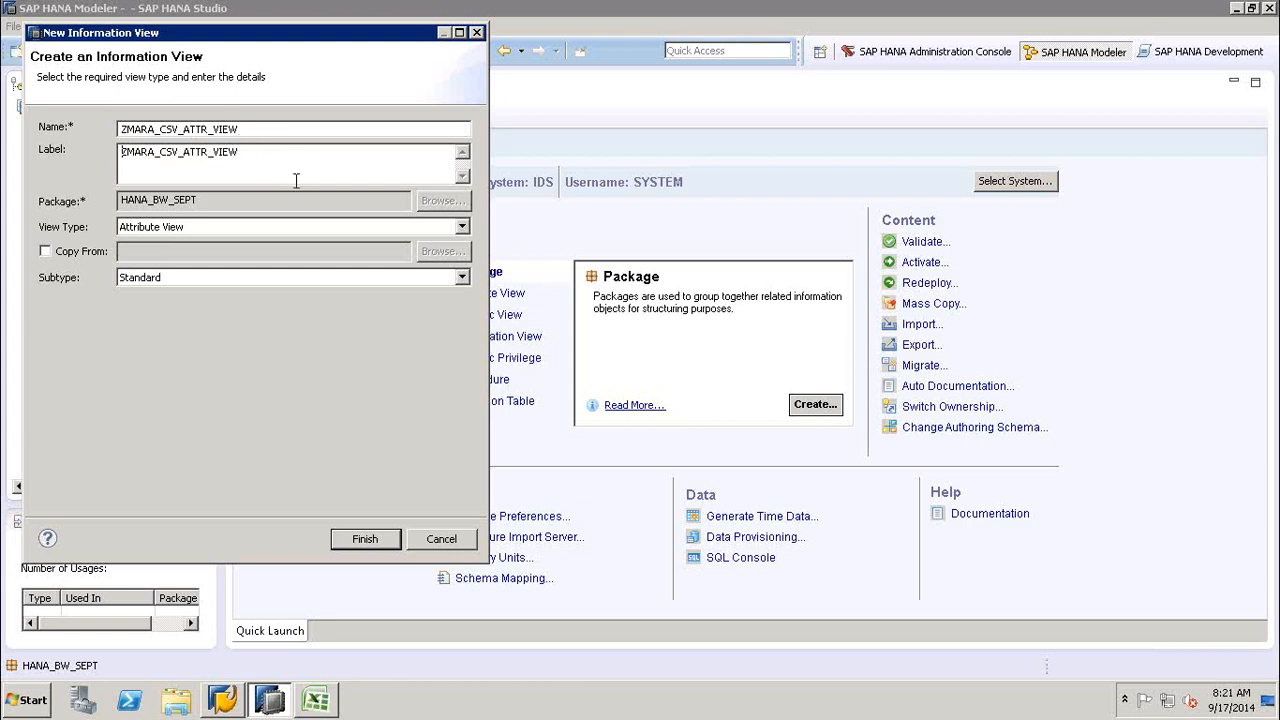
- Review the Subtype options, keep Standard, and finish creating the attribute view
left_click(387, 280)
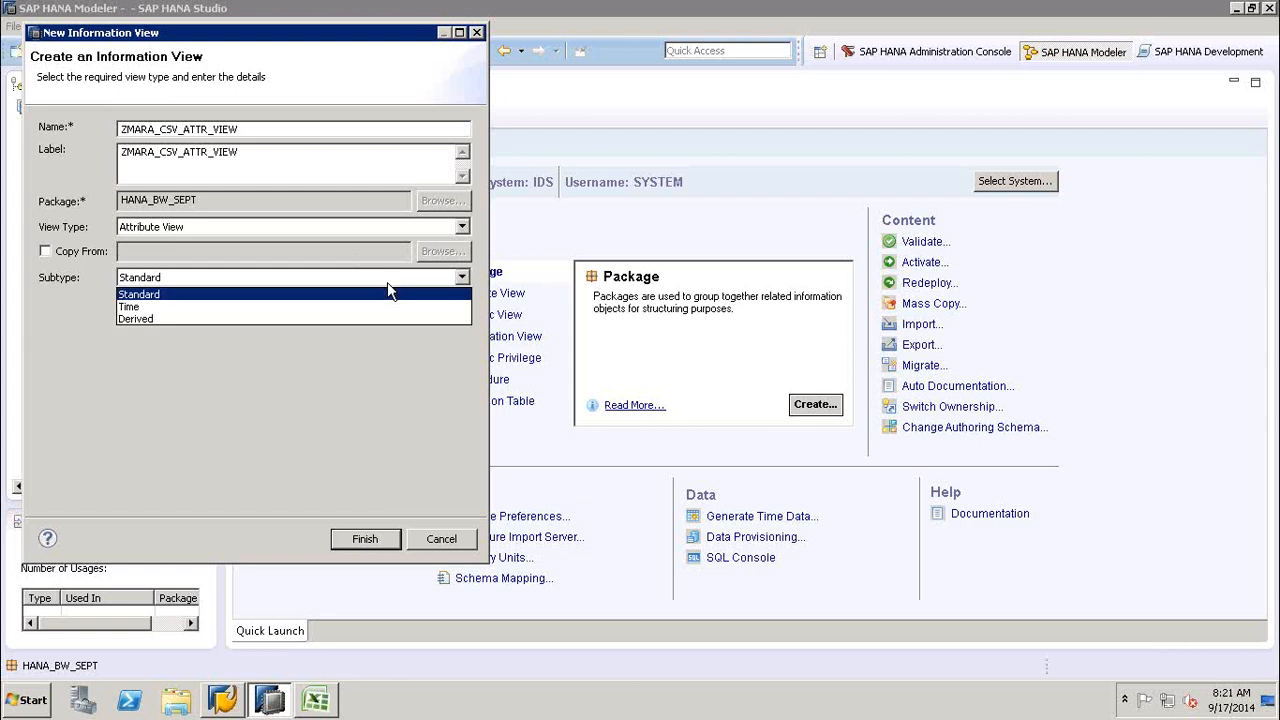
left_click(387, 282)
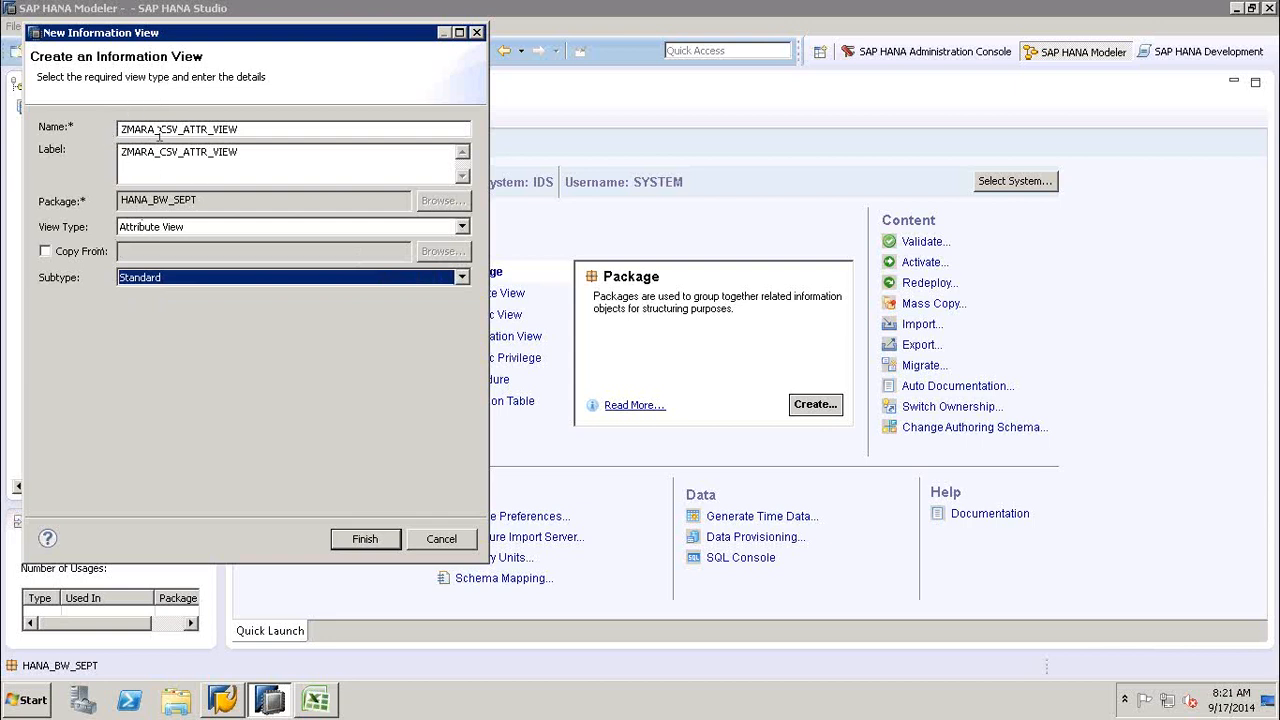
left_click(251, 277)
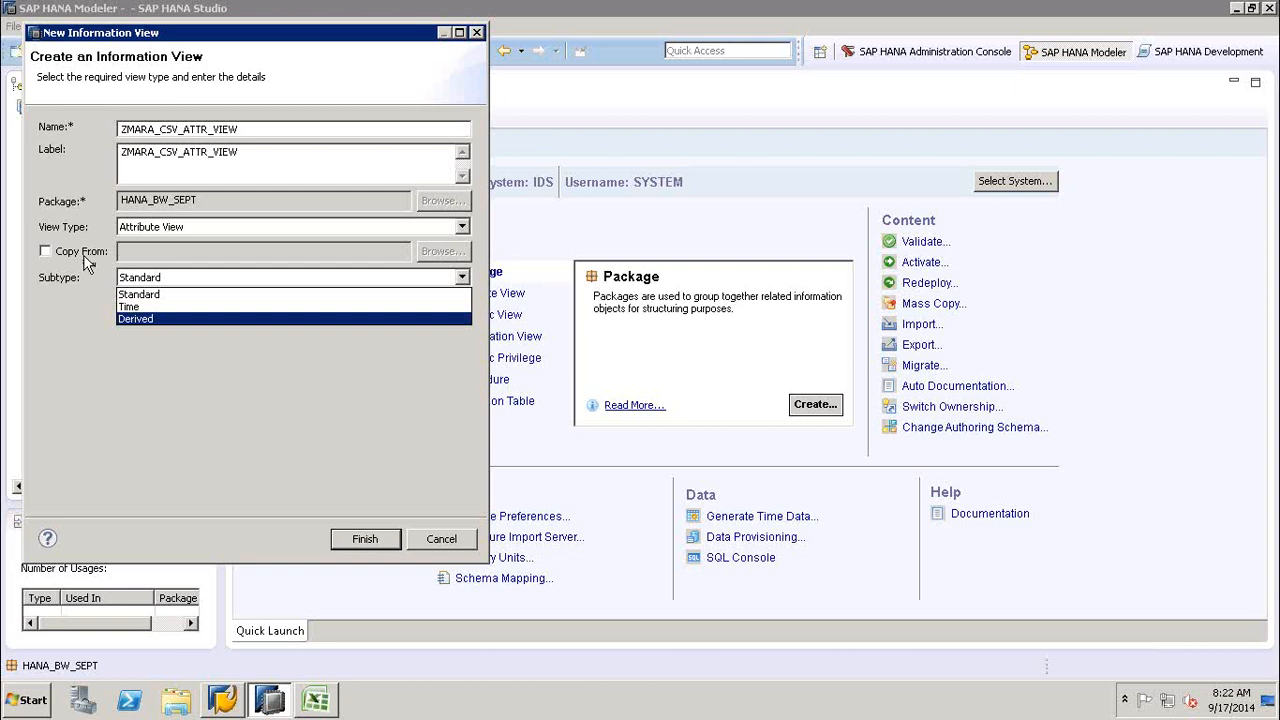
left_click(147, 294)
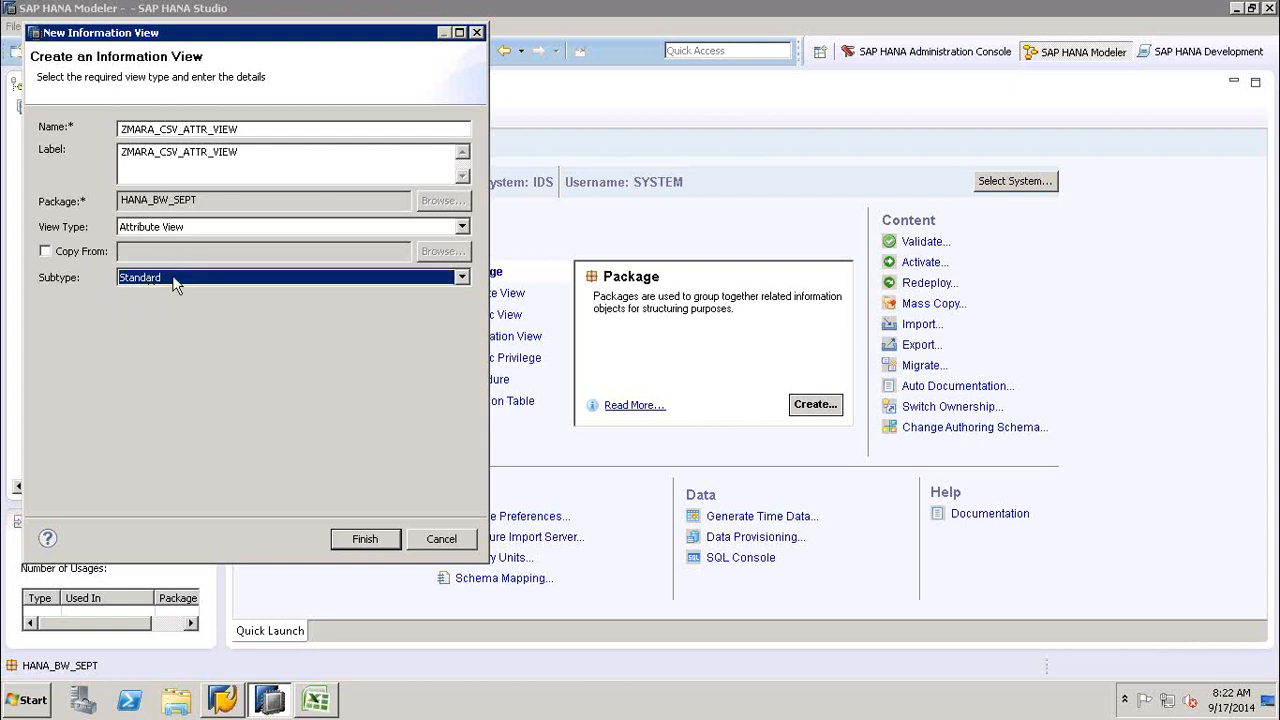
left_click(173, 278)
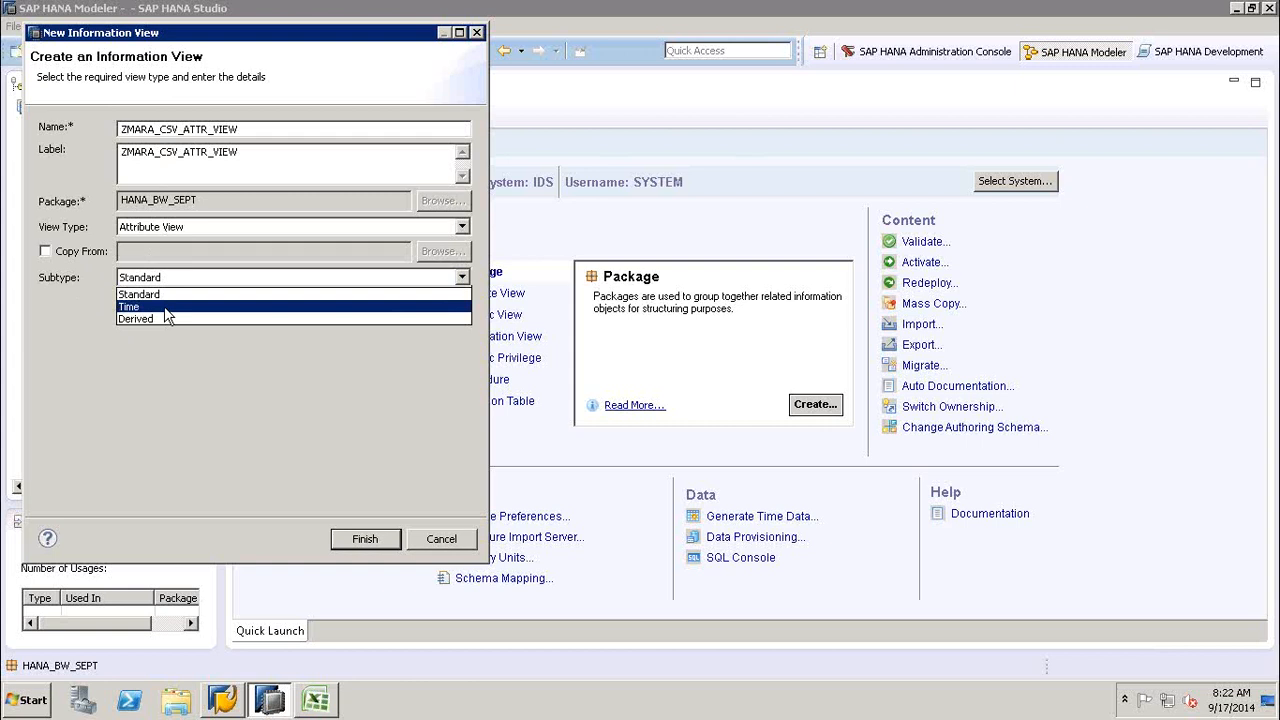
left_click(104, 336)
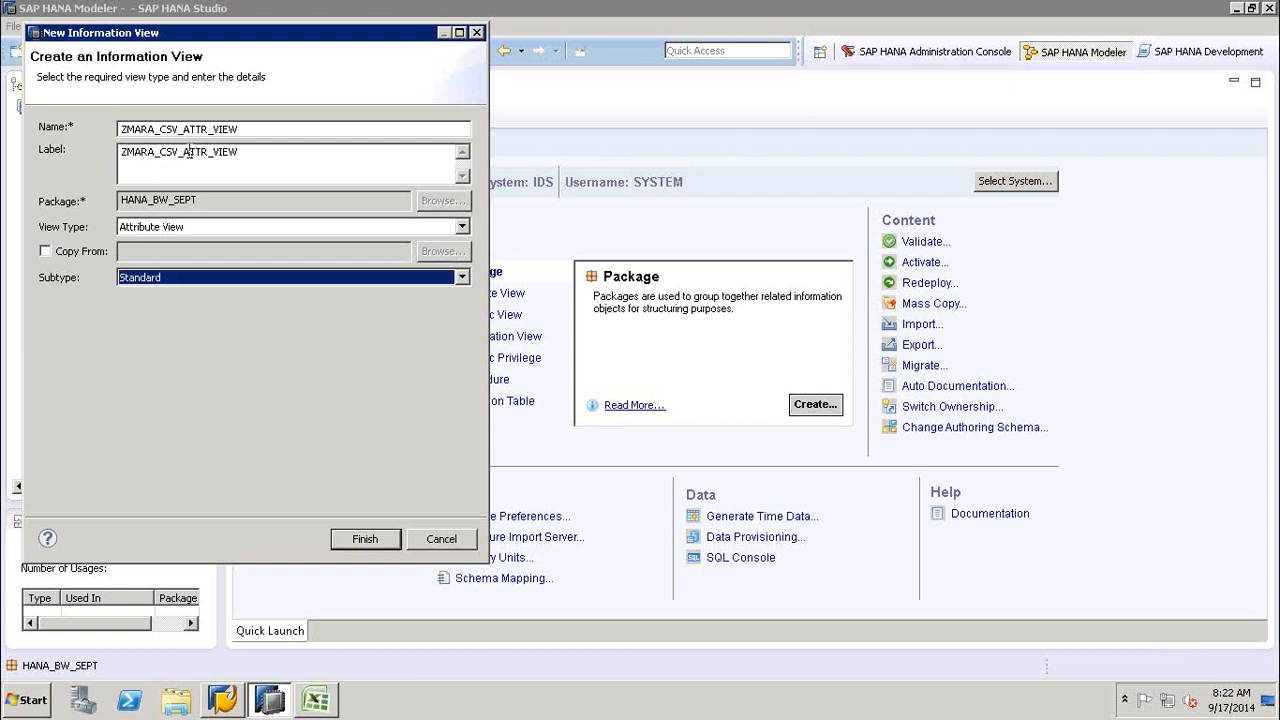
left_click(261, 155)
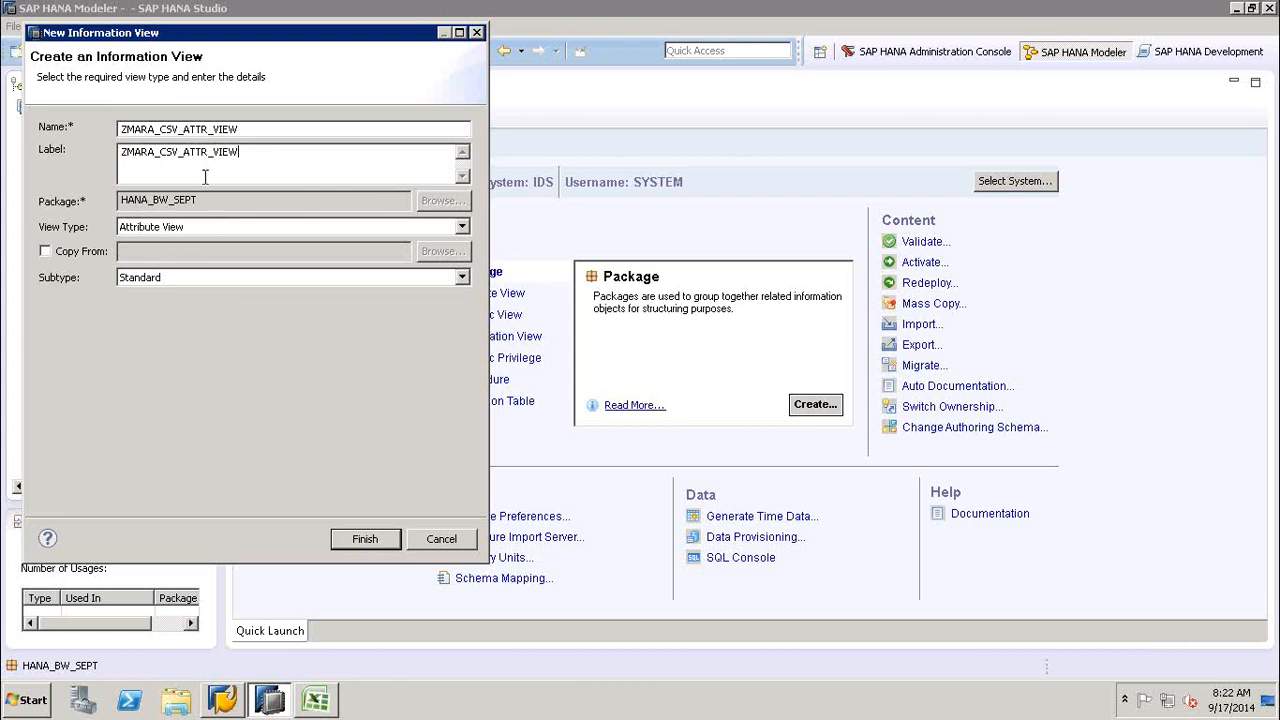
left_click(379, 541)
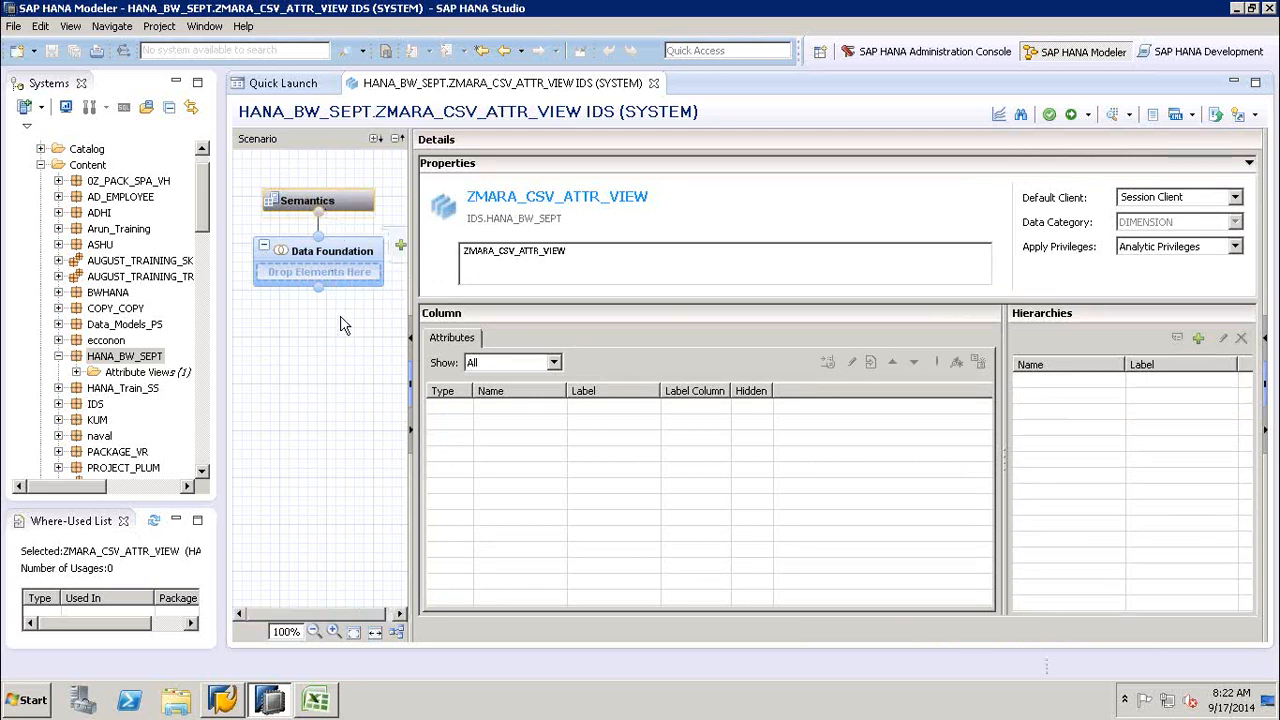
- Inspect the Data Foundation node and widen the Scenario area so its Add Objects control has more room
mouse_move(342, 262)
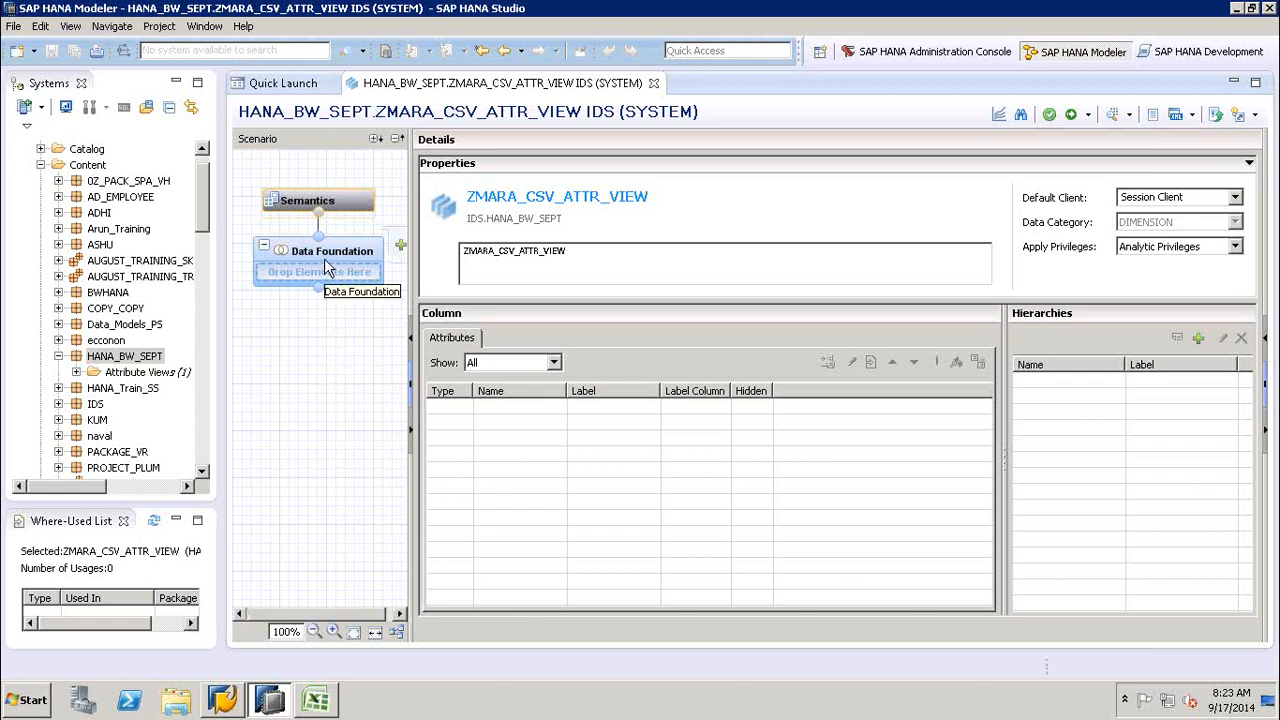
left_click(326, 268)
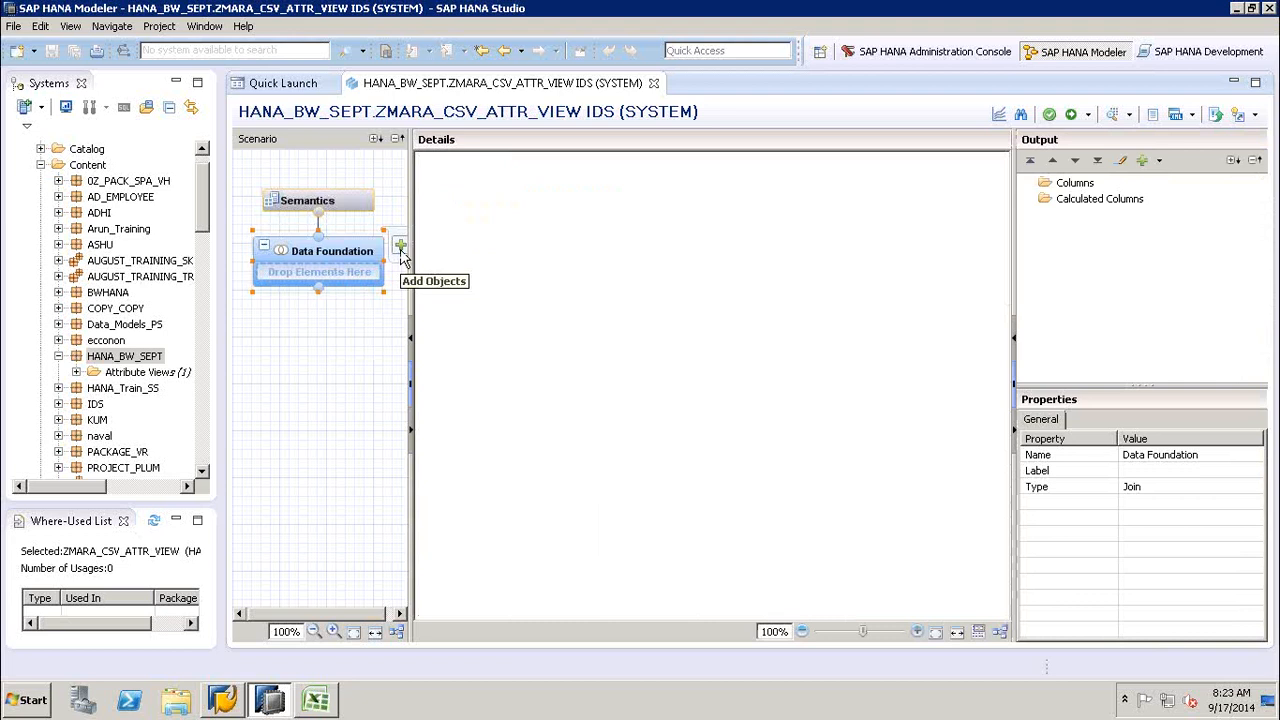
left_click_drag(409, 268, 494, 260)
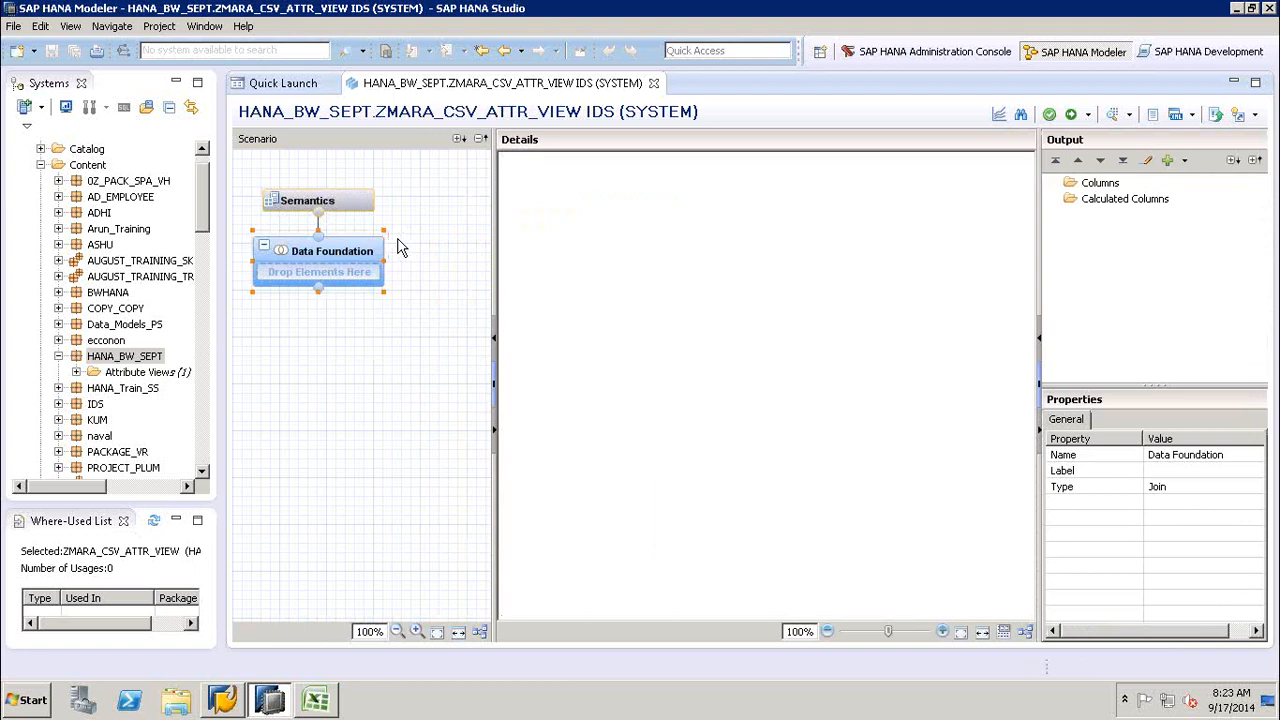
left_click(408, 370)
mouse_move(386, 252)
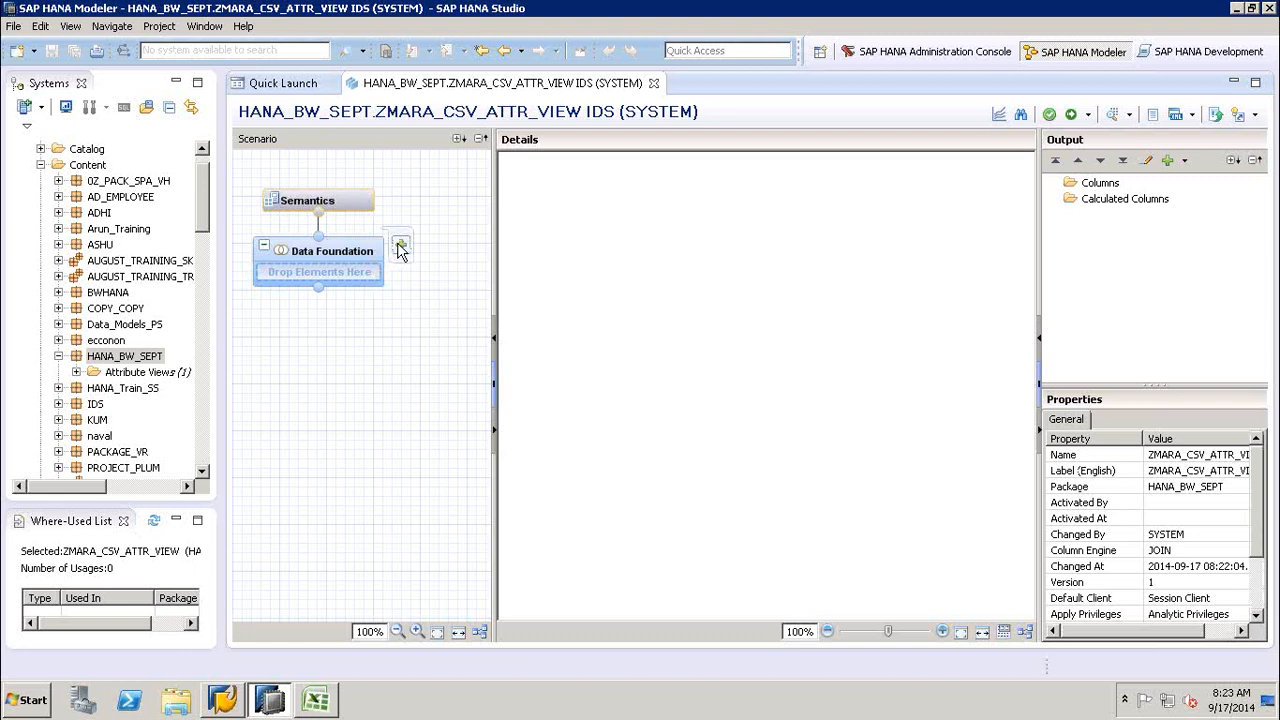
mouse_move(345, 290)
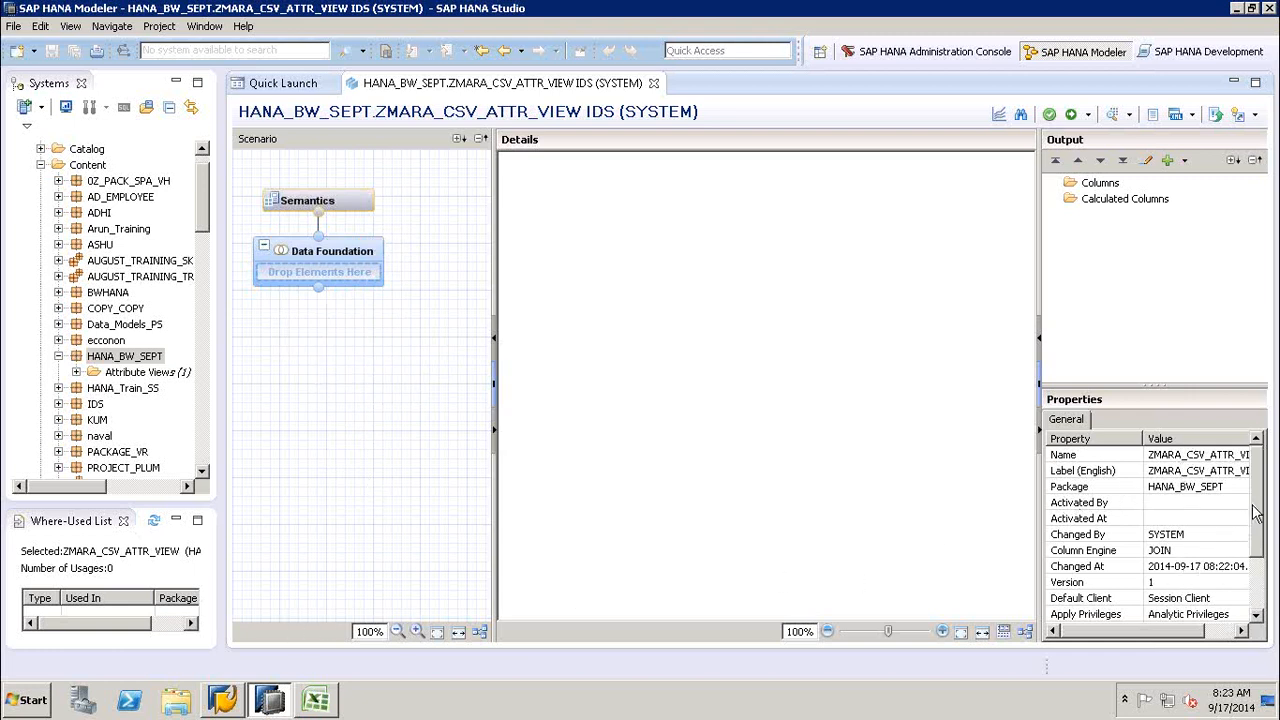
- Add the MARA_CSV table from the HANA_SEPT schema to the Data Foundation, finding it with the search term MARA
left_click(341, 273)
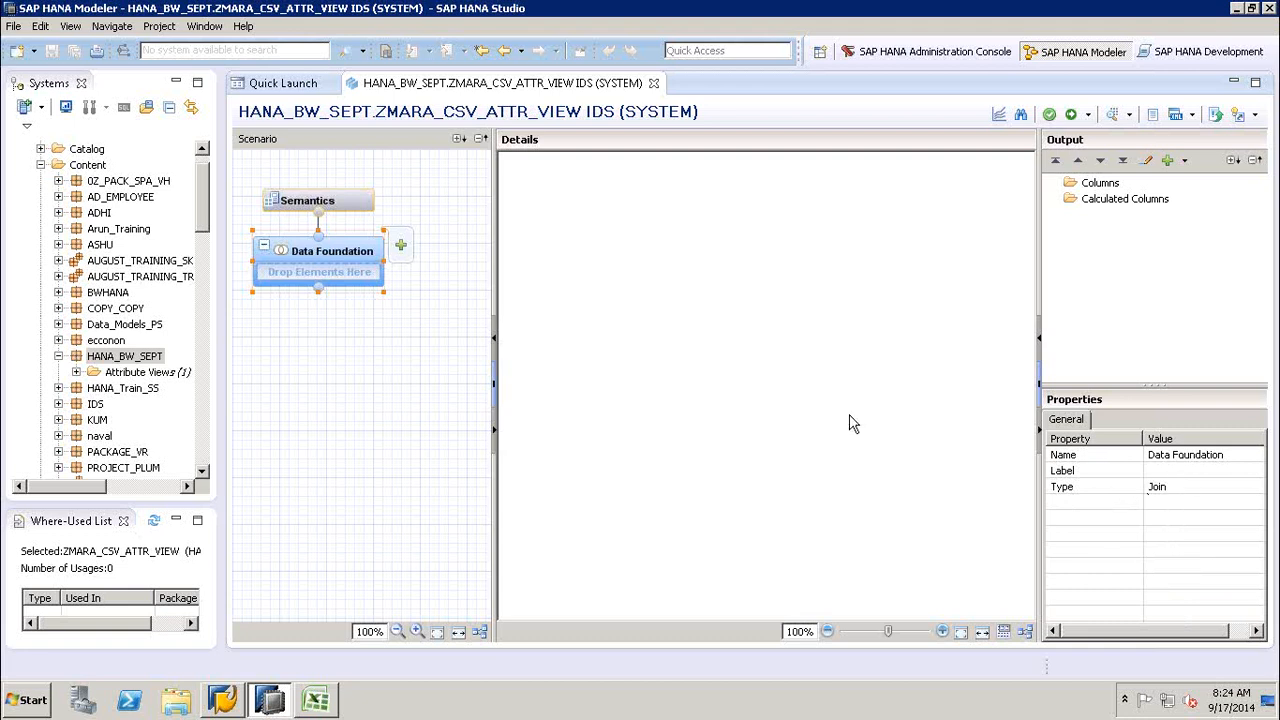
left_click(401, 247)
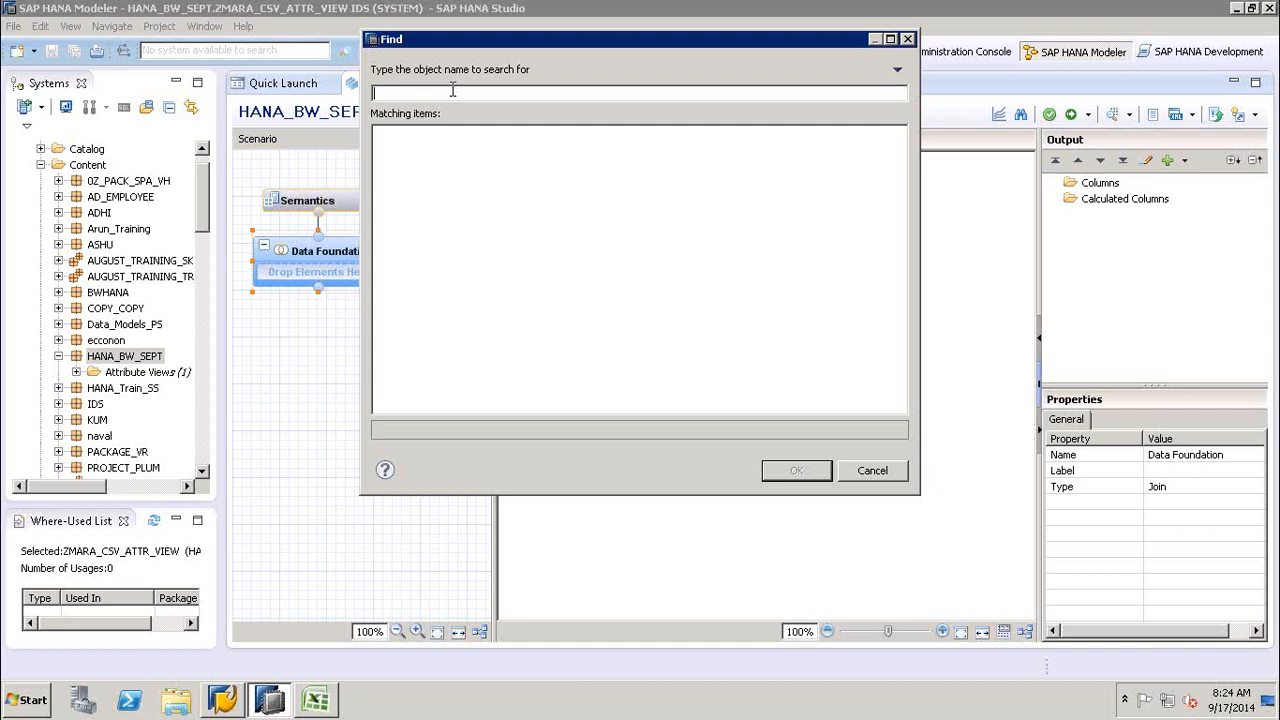
type("MARA")
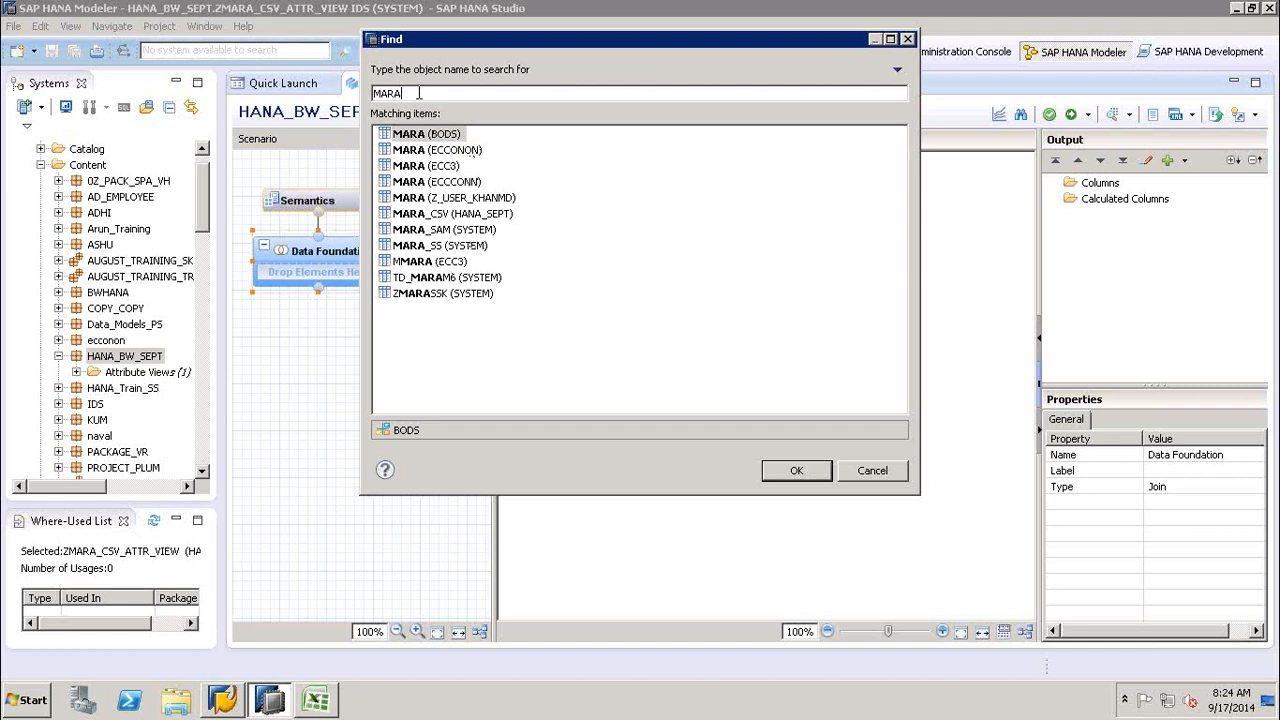
type("_")
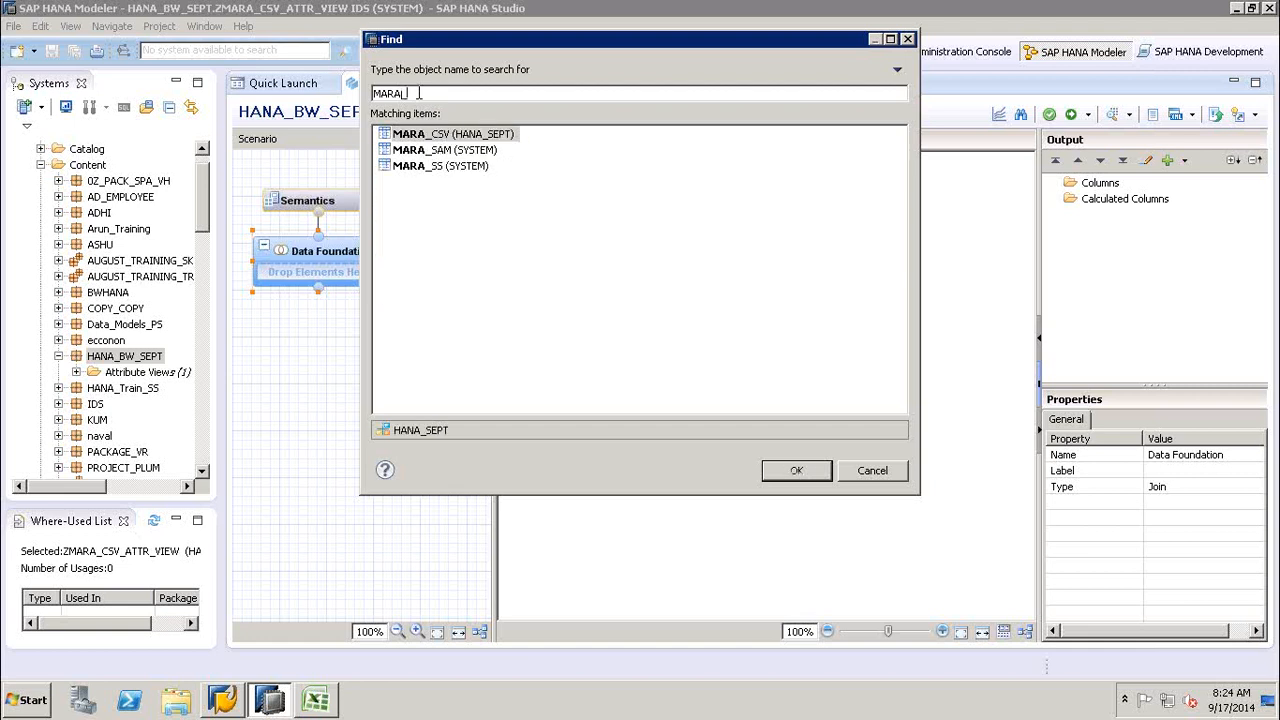
type("CSV")
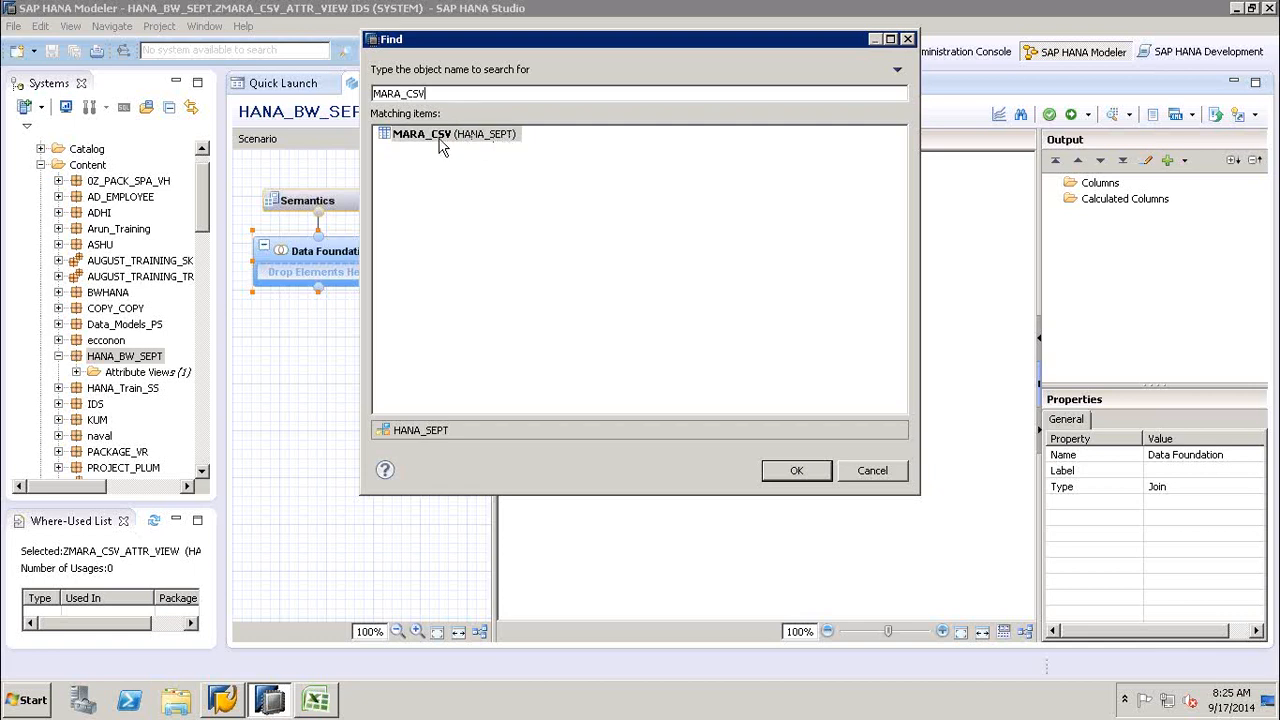
left_click(426, 140)
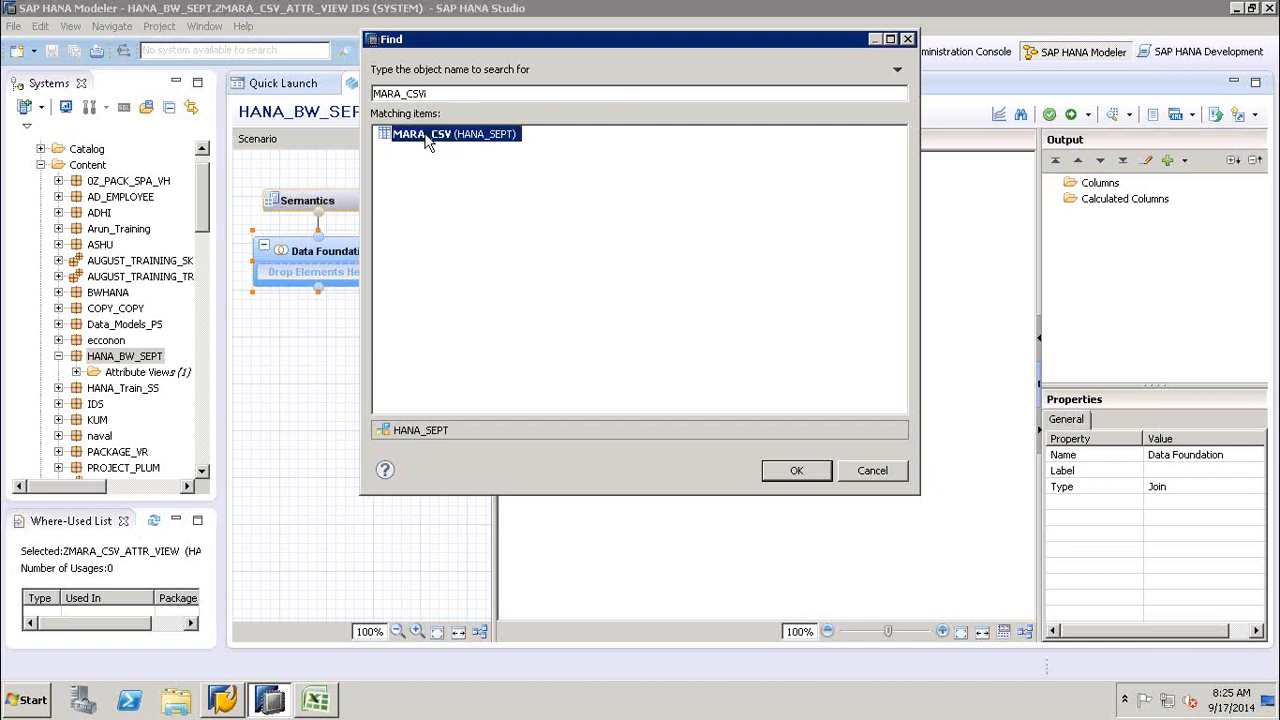
left_click(437, 93)
key("BackSpace")
key("BackSpace")
key("BackSpace")
key("BackSpace")
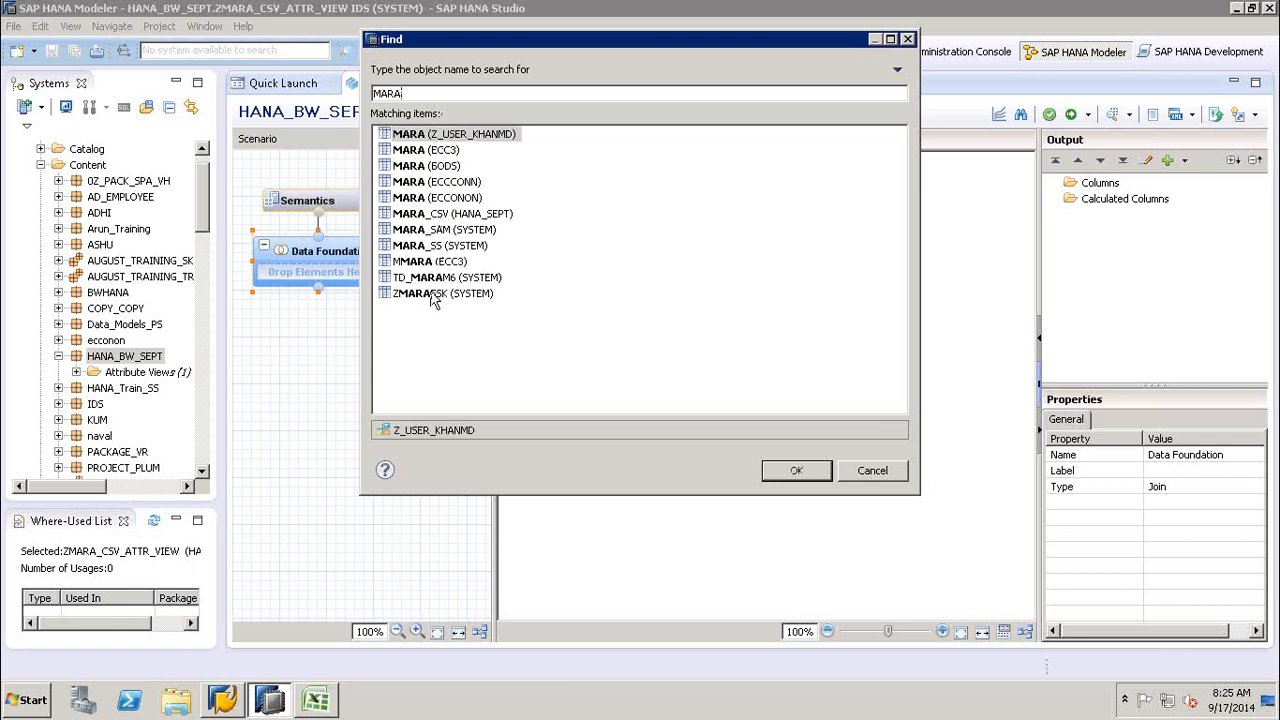
left_click(438, 216)
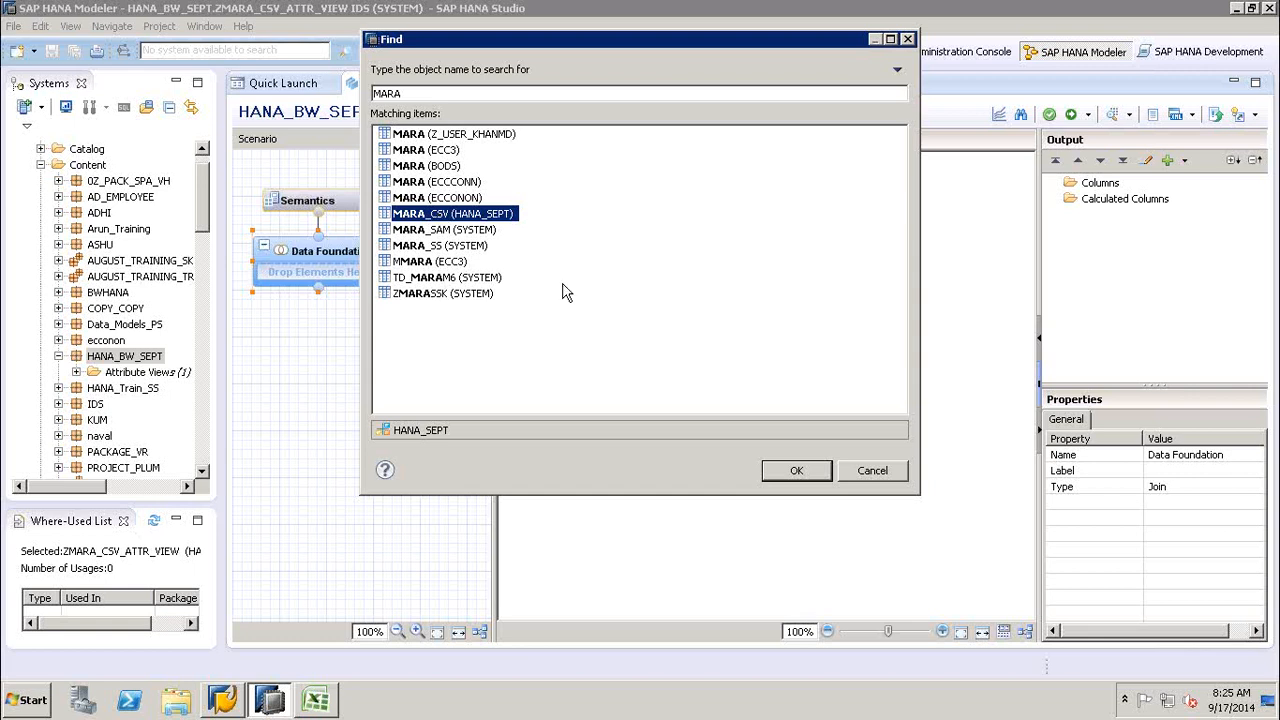
left_click(796, 472)
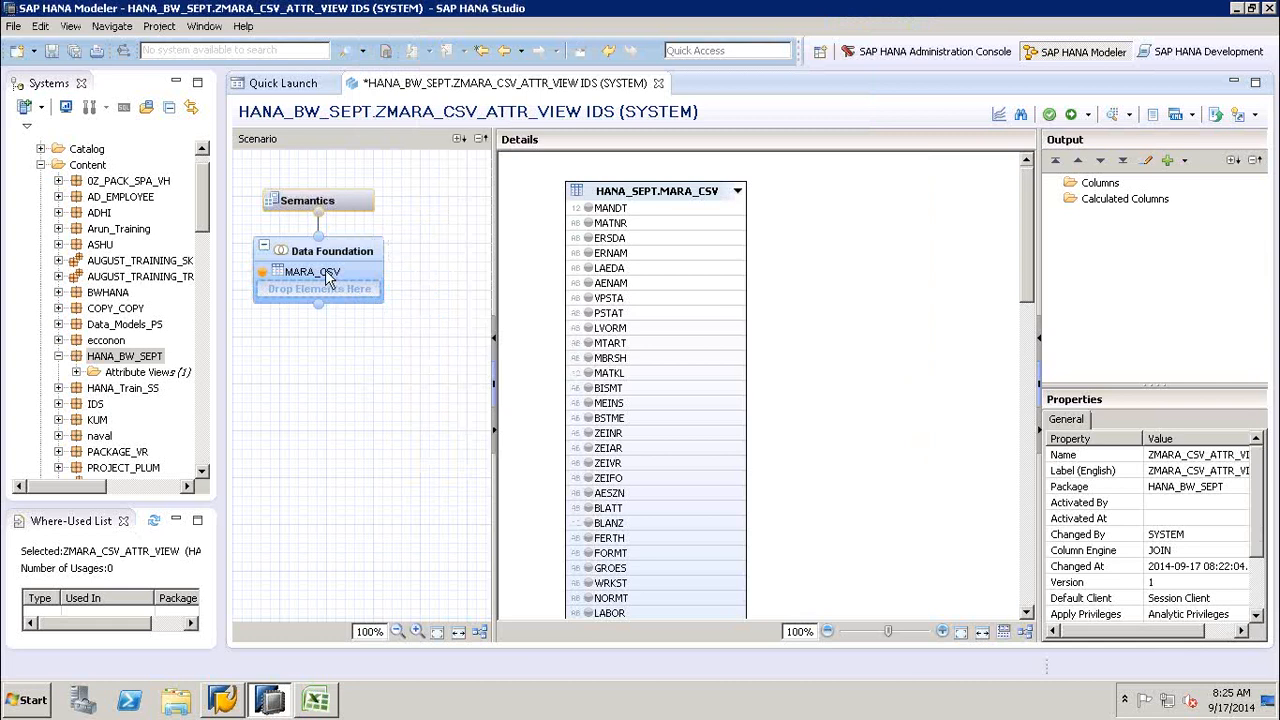
- Examine the full column list of the MARA_CSV table in the Data Foundation details
mouse_move(322, 294)
left_click(1030, 398)
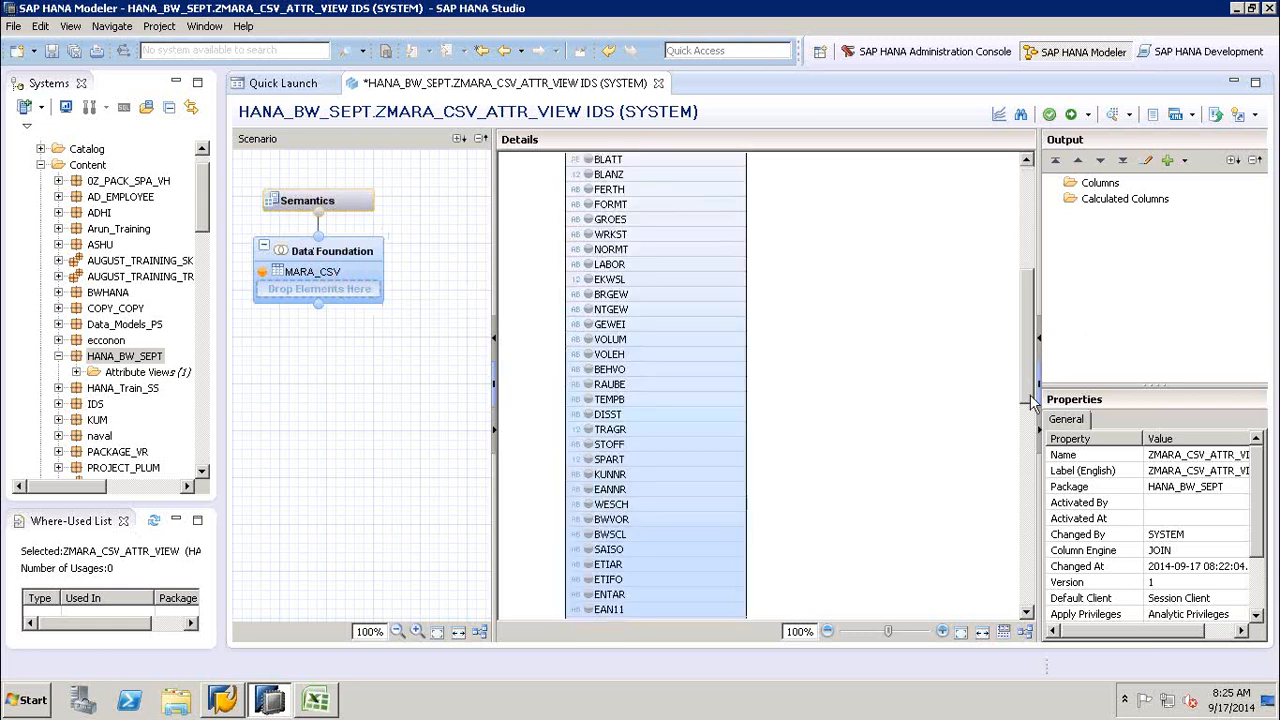
left_click(1036, 464)
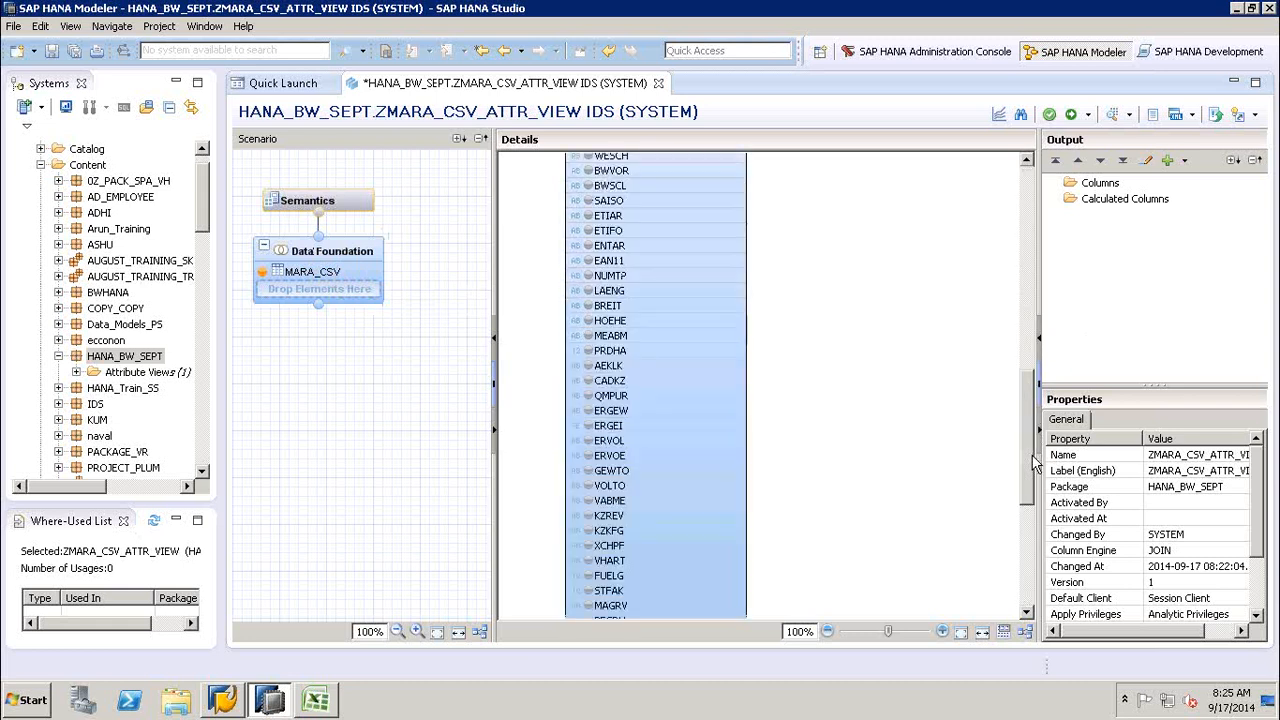
left_click(1028, 547)
left_click_drag(1028, 547, 1022, 210)
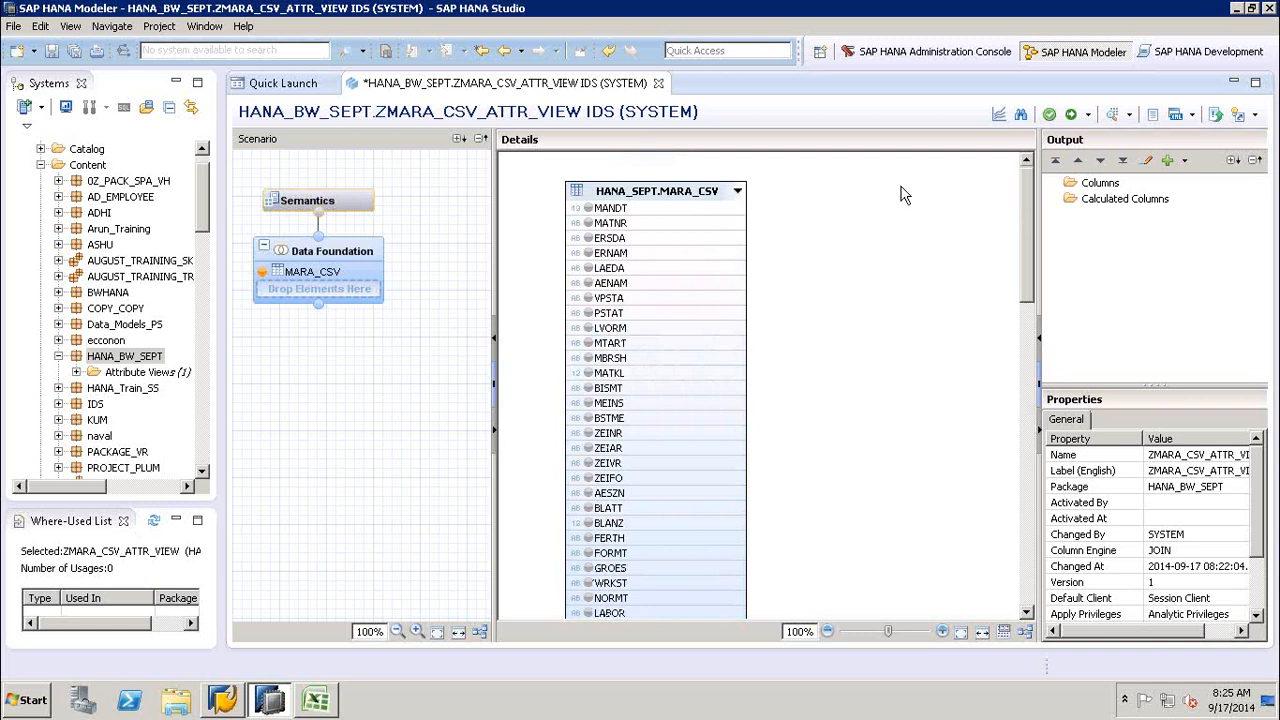
left_click(813, 322)
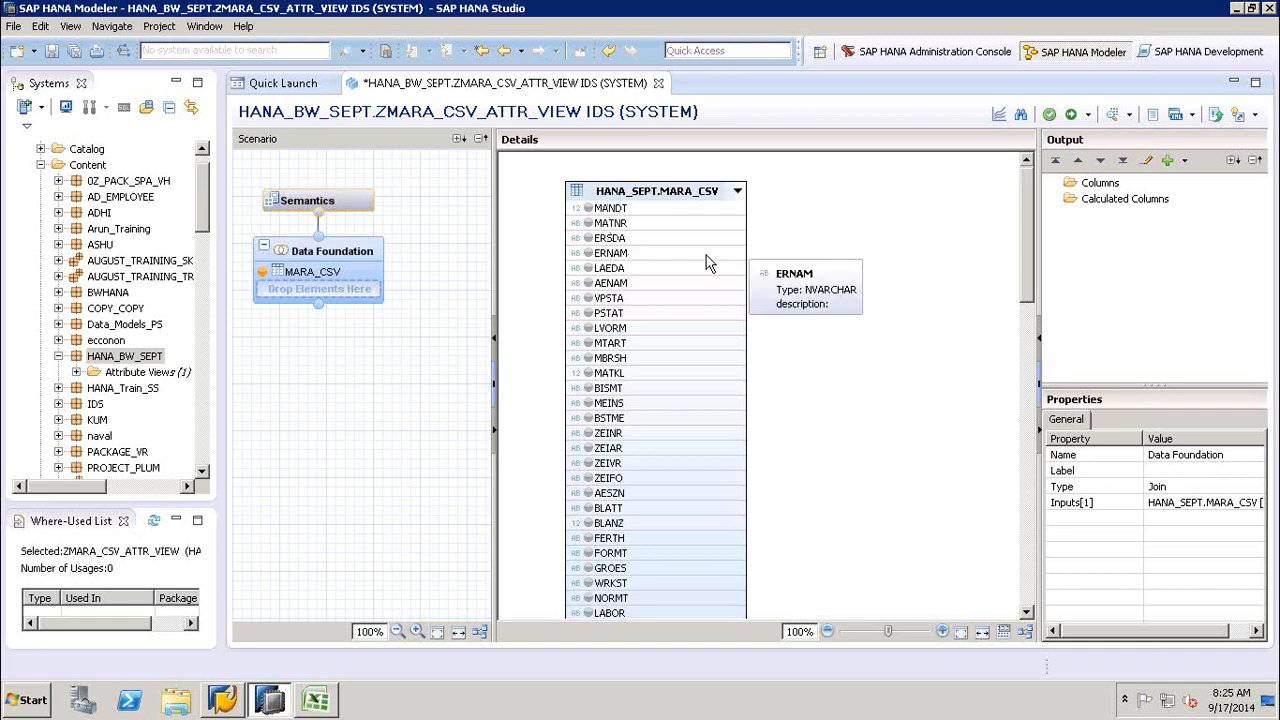
- Inspect the MANDT column's properties and available column actions in MARA_CSV, and dismiss them without applying any
left_click(664, 210)
left_click(648, 223)
left_click(646, 211)
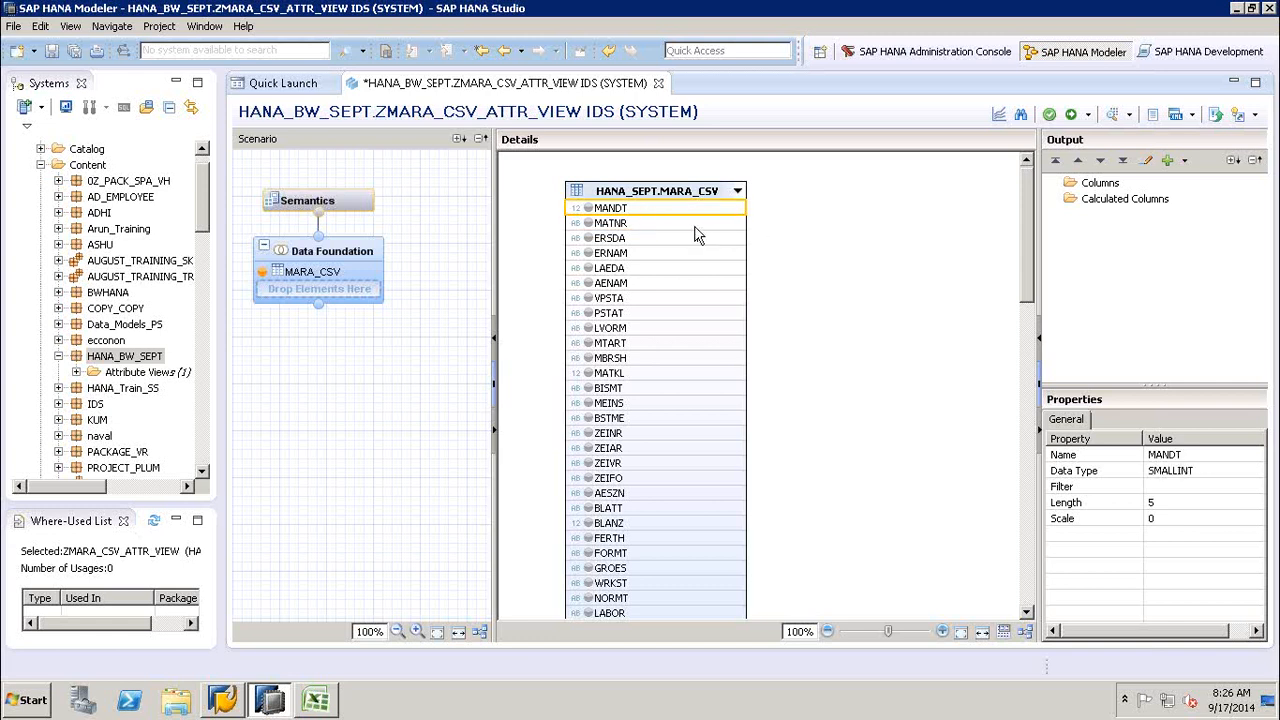
right_click(653, 215)
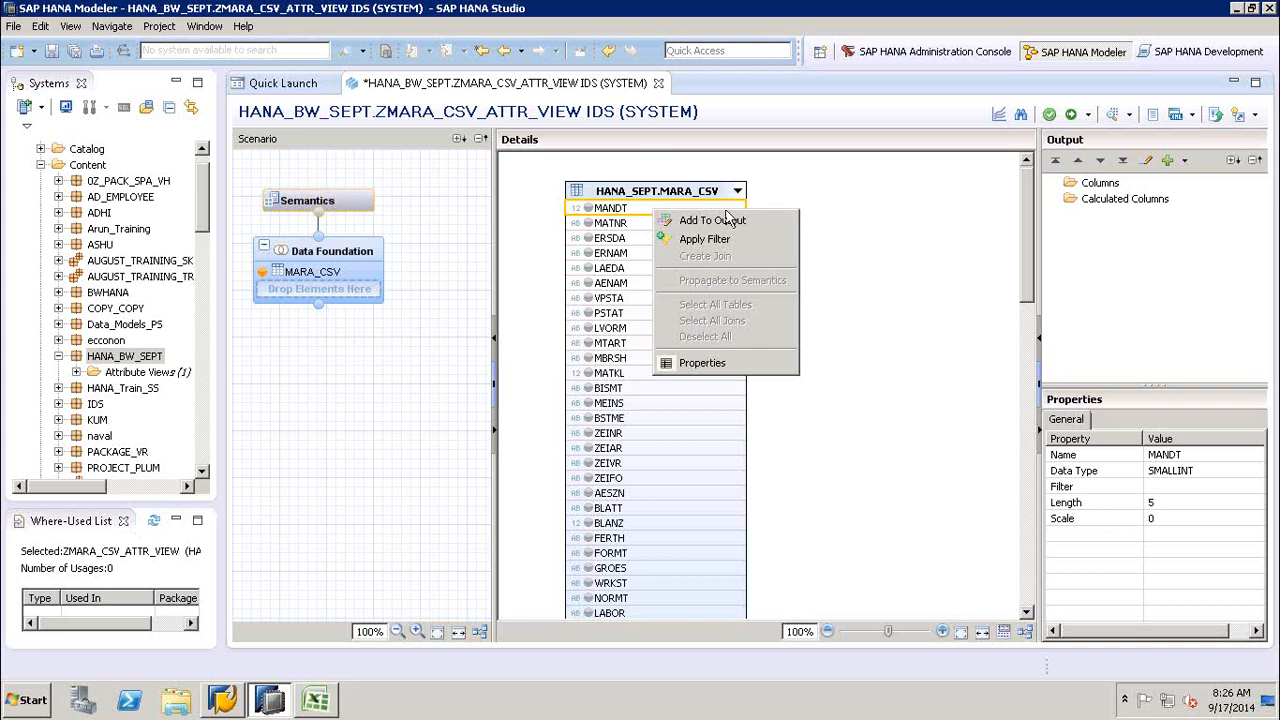
left_click(780, 218)
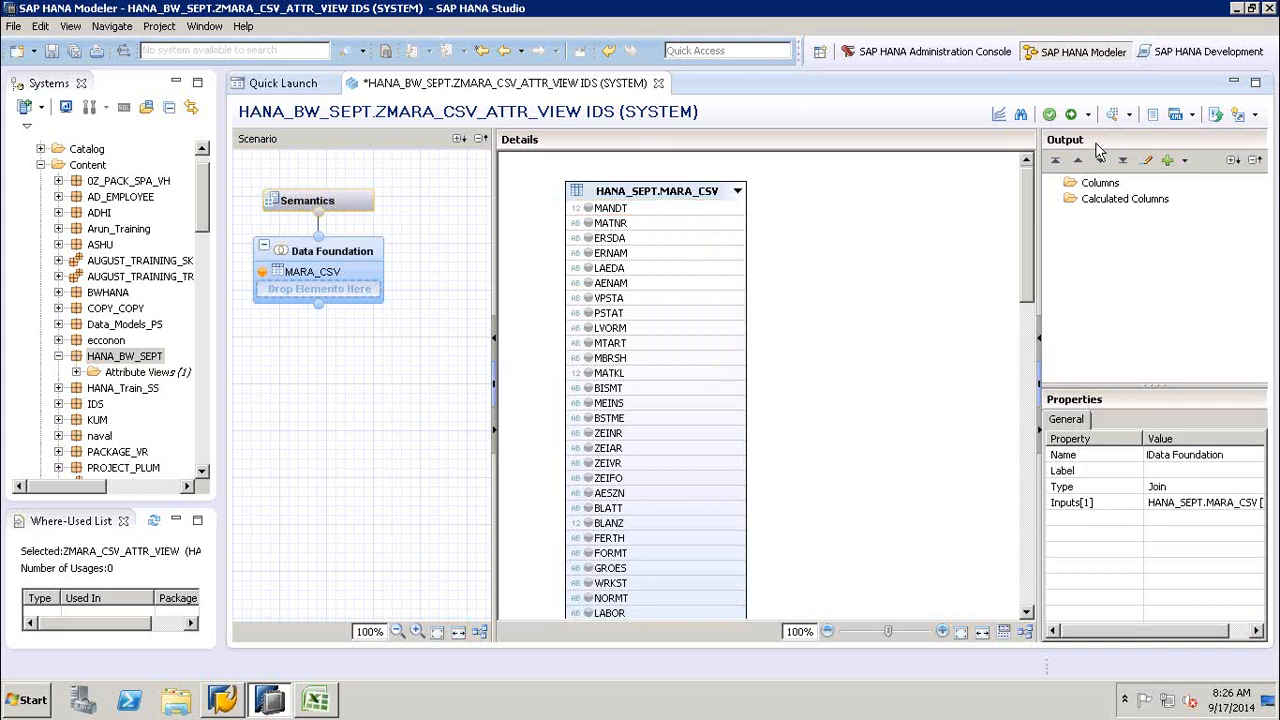
- Search the view's columns for MATNR to locate it in the MARA_CSV table, and close the search
left_click(1021, 117)
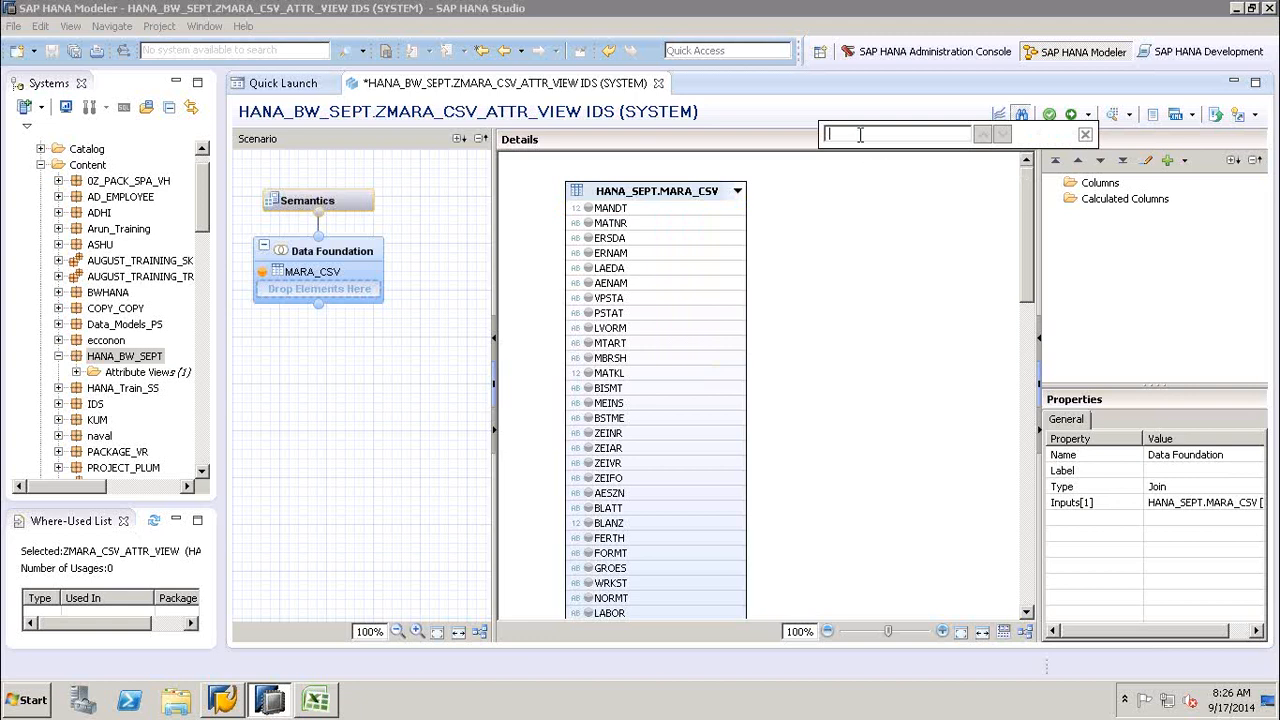
type("M")
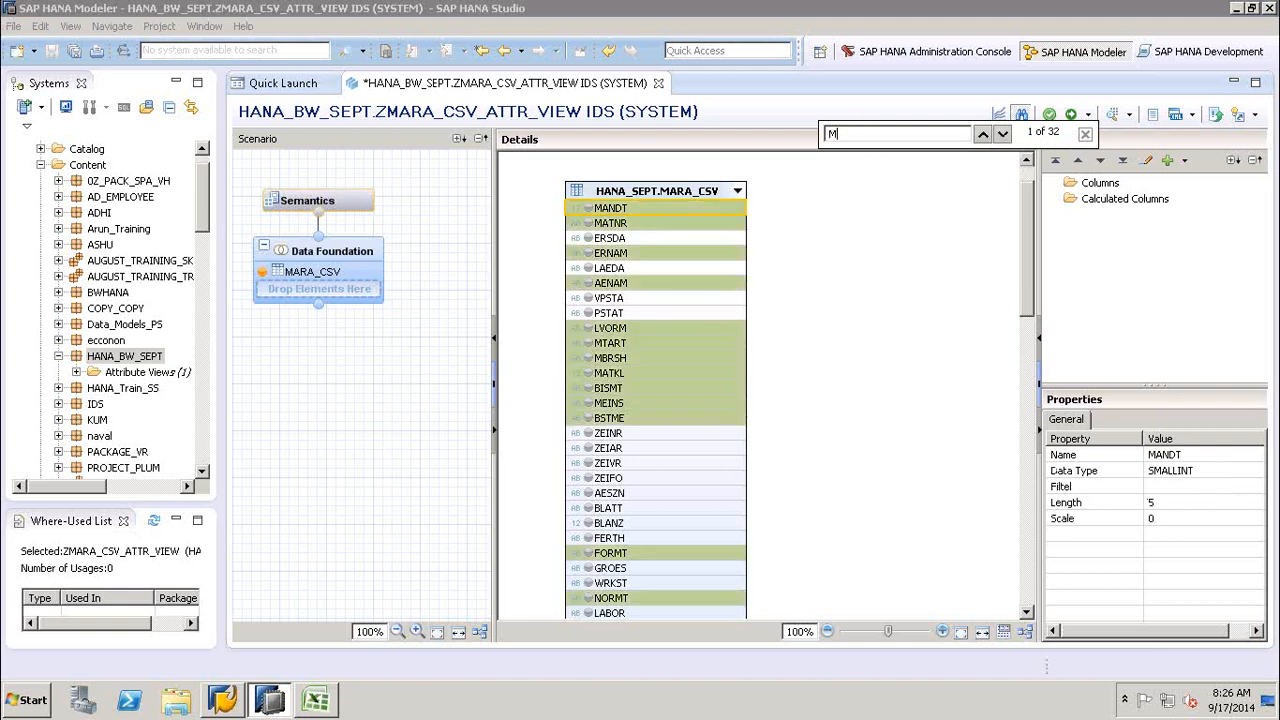
type("AT")
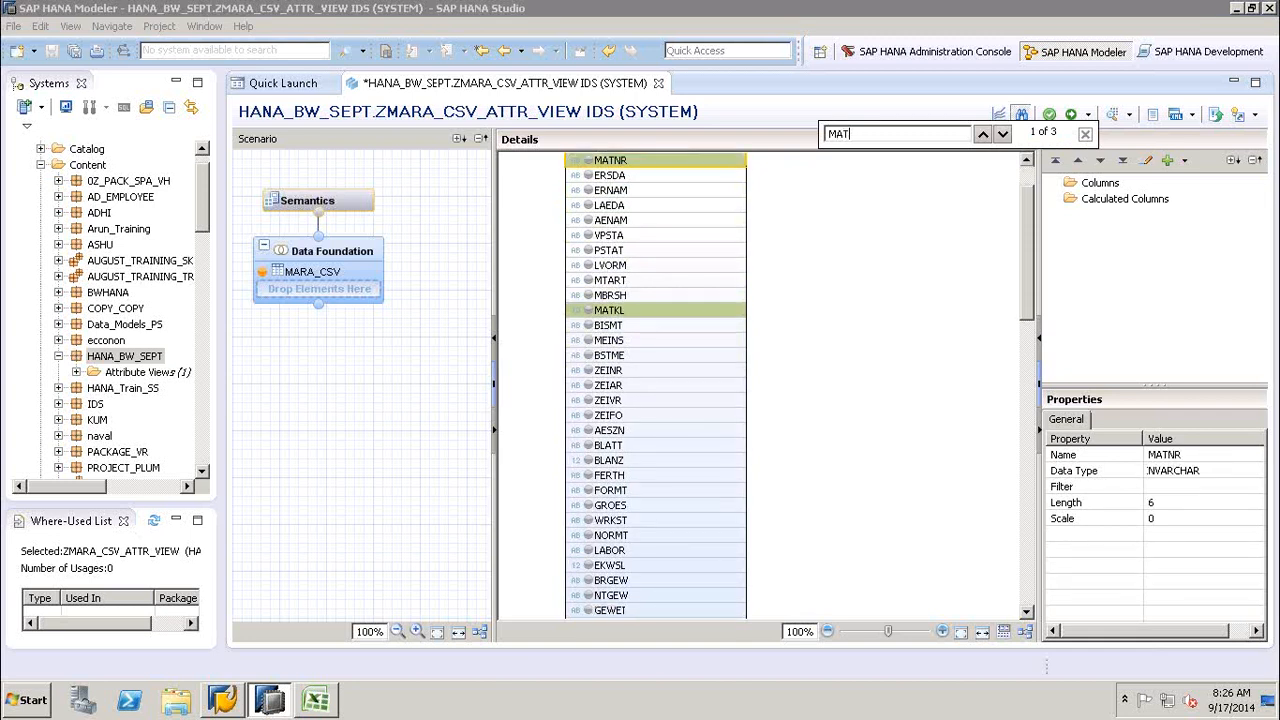
type("NR")
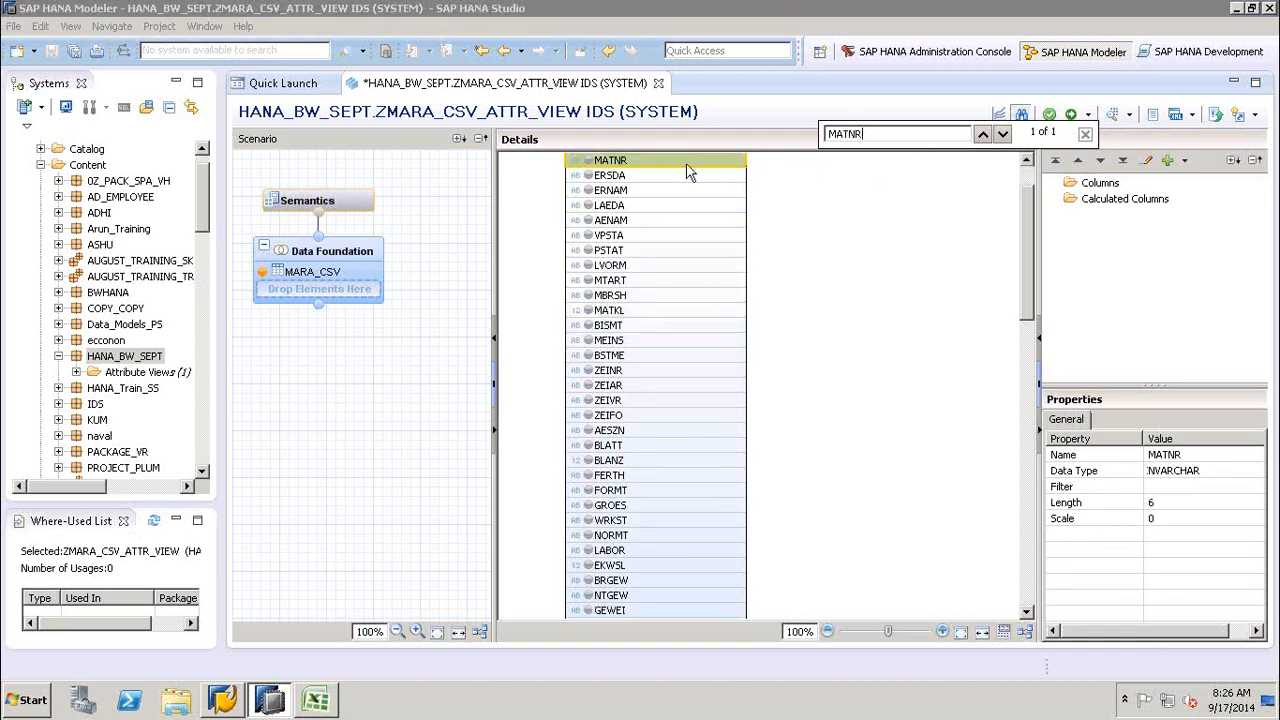
left_click(1086, 134)
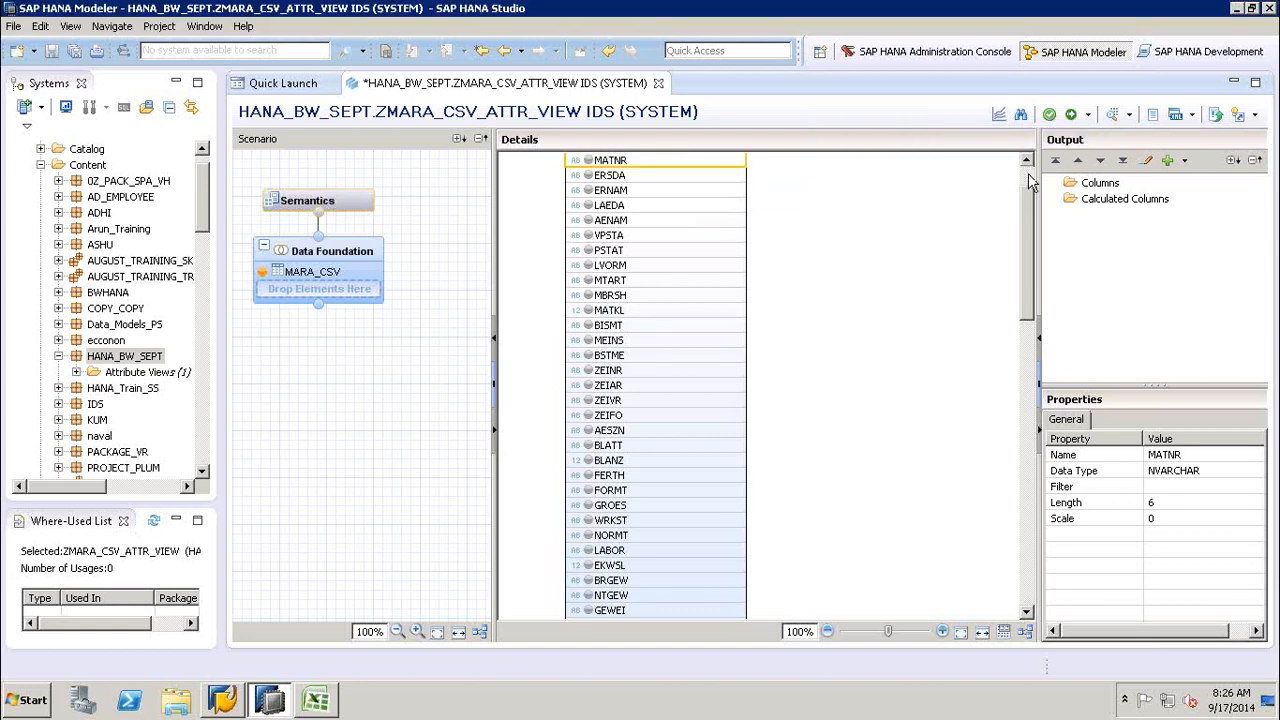
- Add the MANDT and MATNR columns of the MARA_CSV table to the Data Foundation output
scroll(1030, 180, "up", 2)
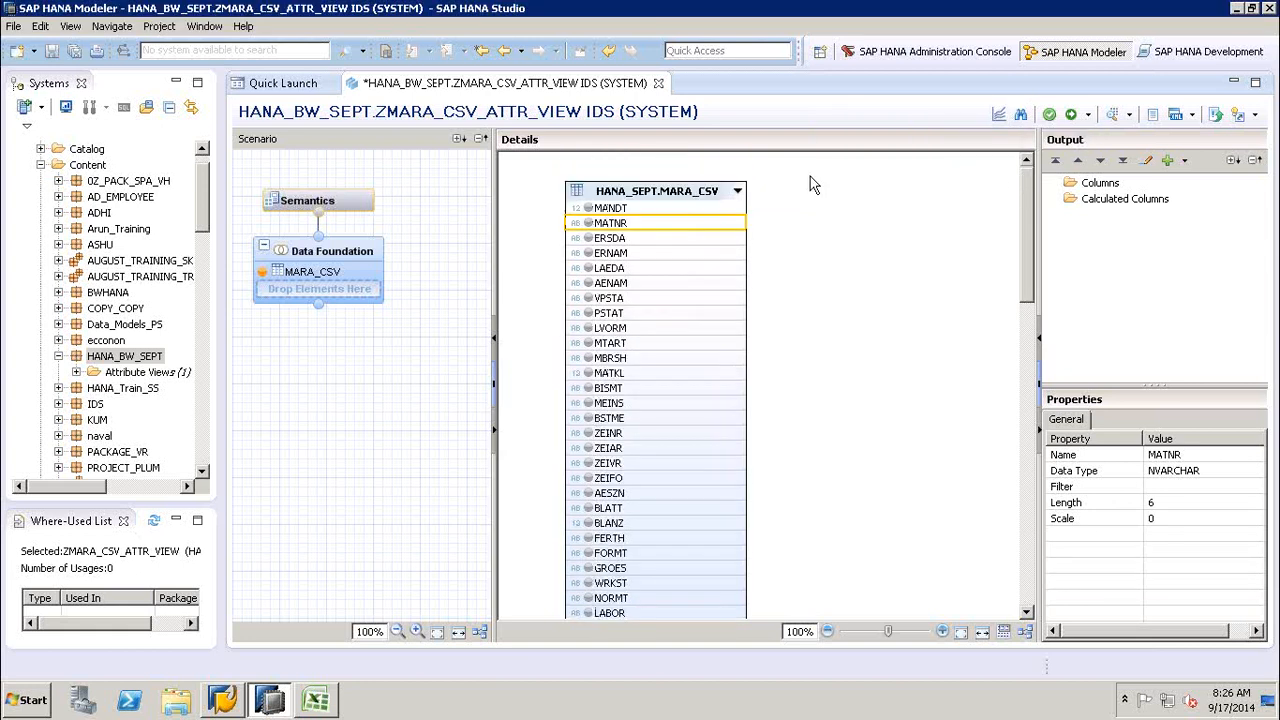
left_click(620, 210)
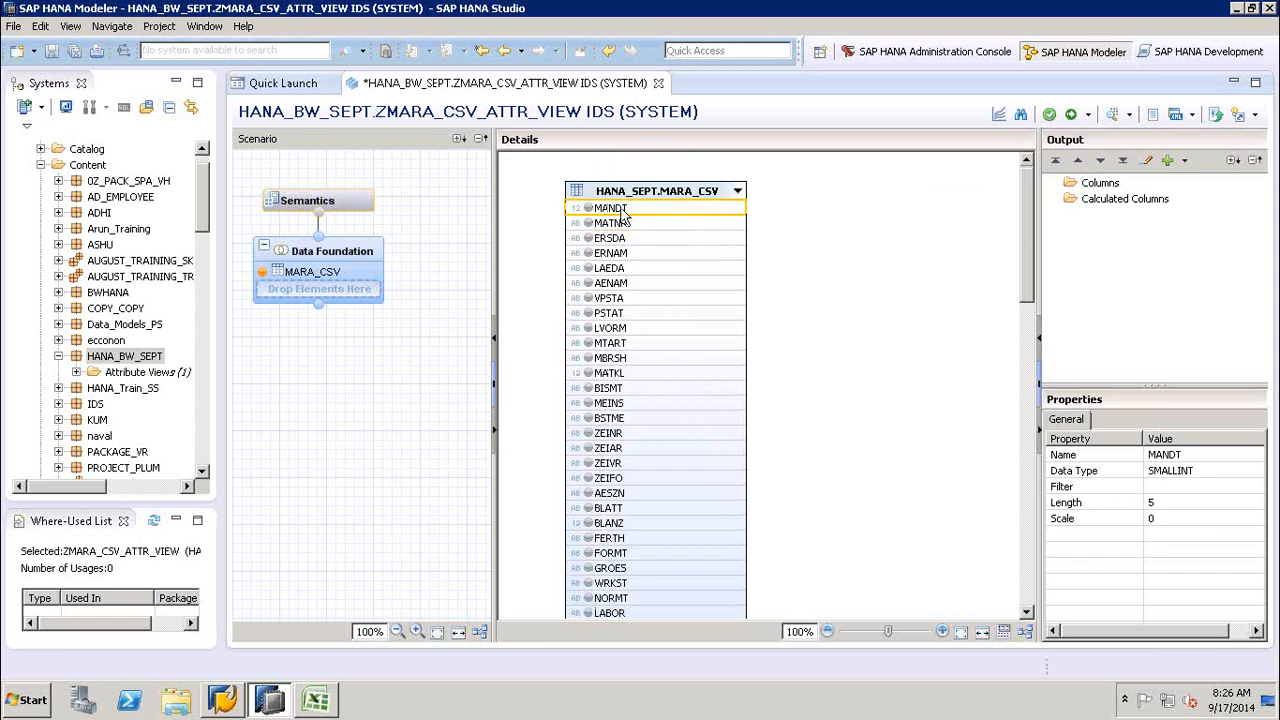
right_click(623, 213)
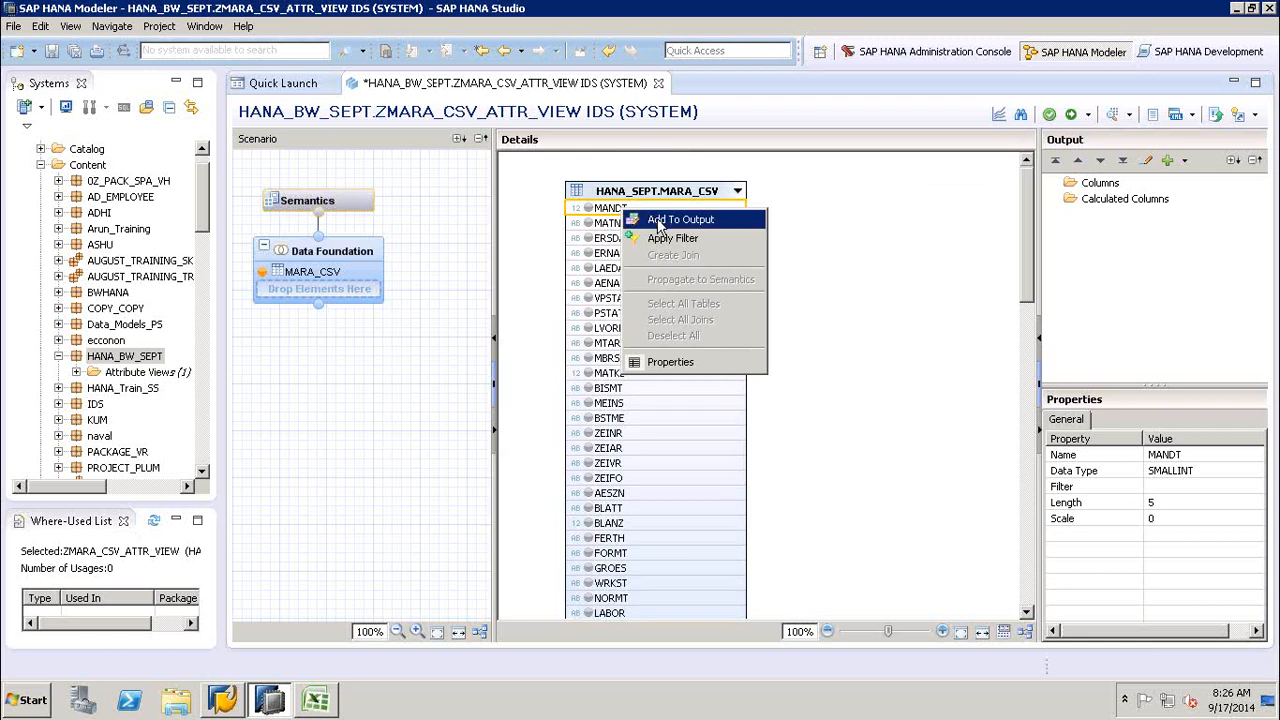
left_click(660, 222)
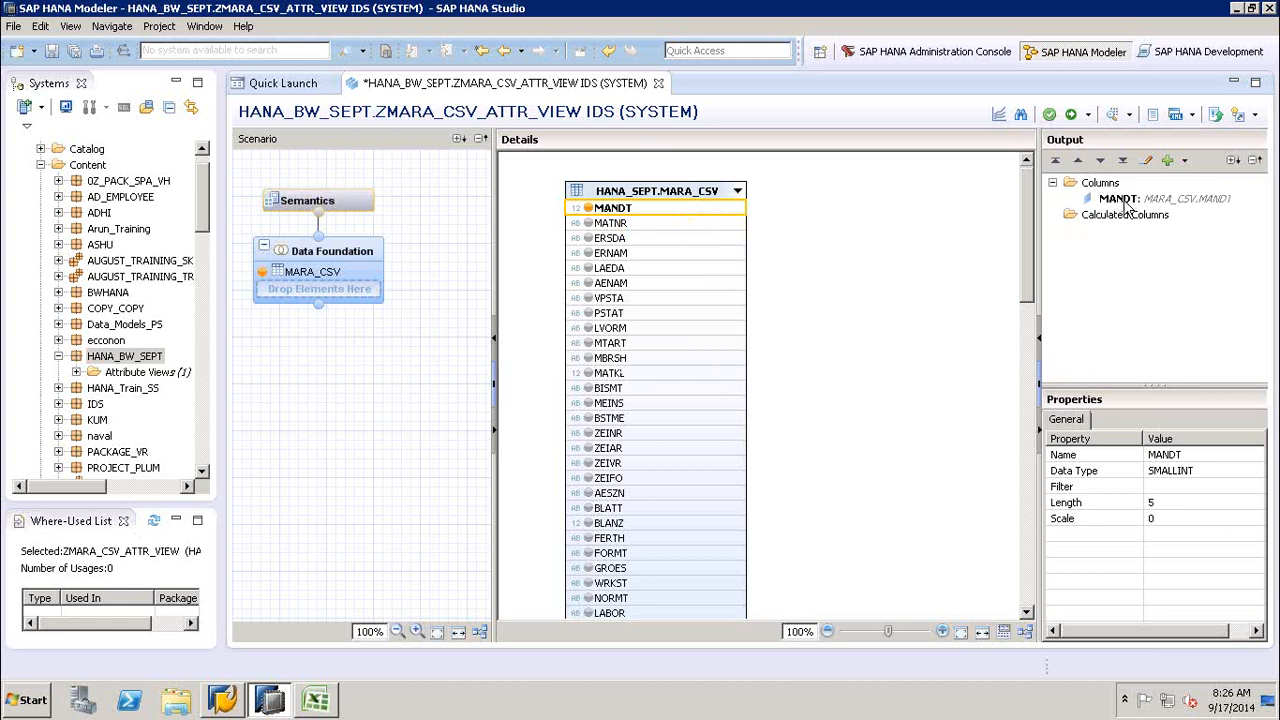
left_click(620, 223)
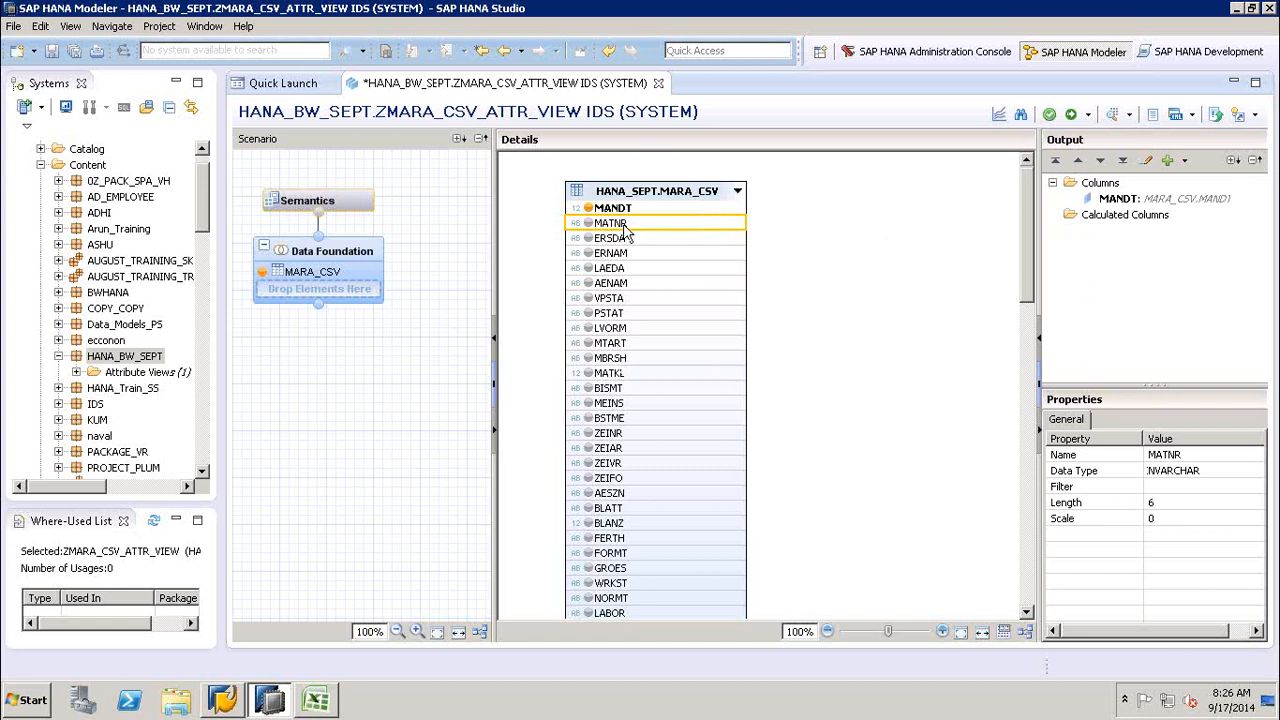
right_click(625, 232)
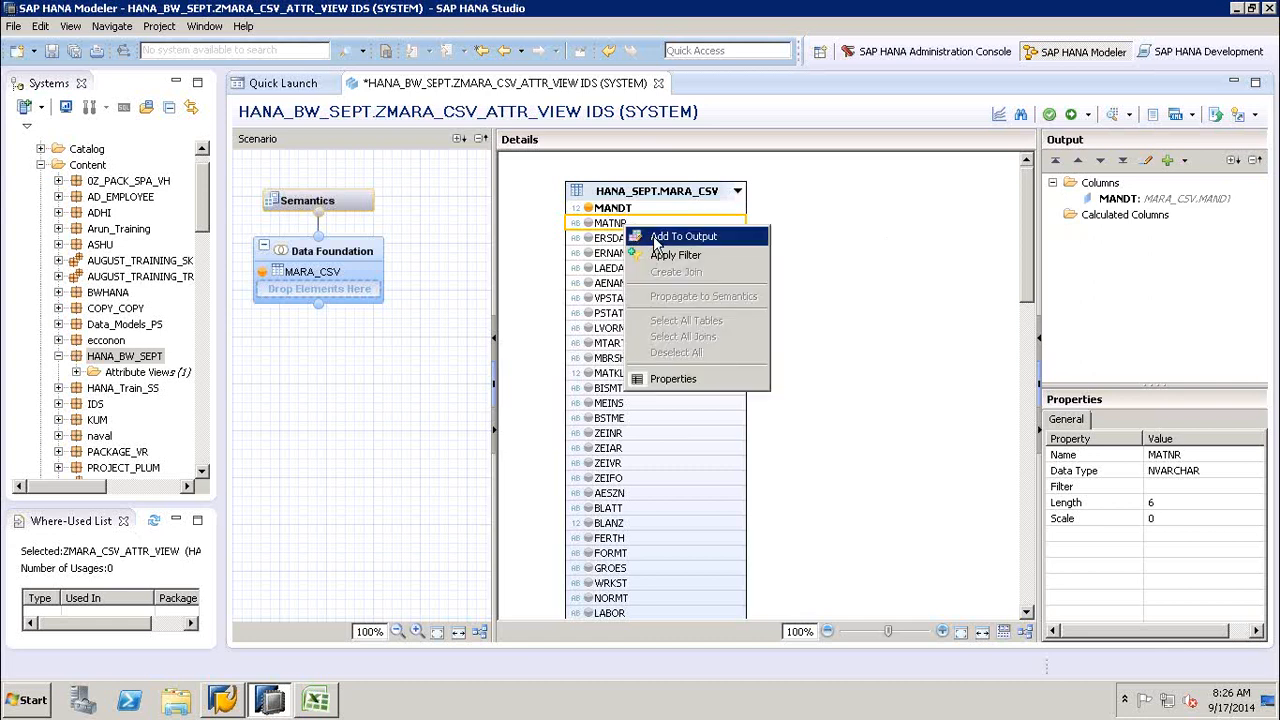
left_click(655, 238)
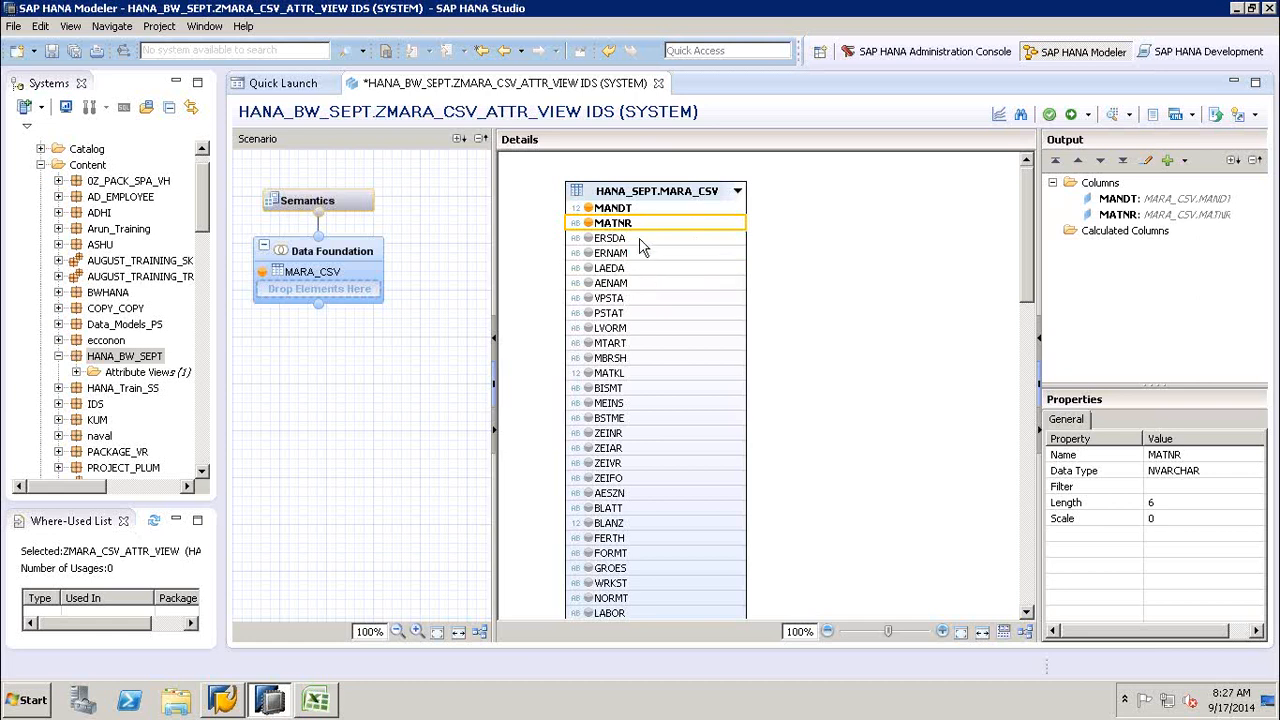
- Add the MTART, MBRSH and MATKL columns of the MARA_CSV table to the Data Foundation output
left_click(624, 345)
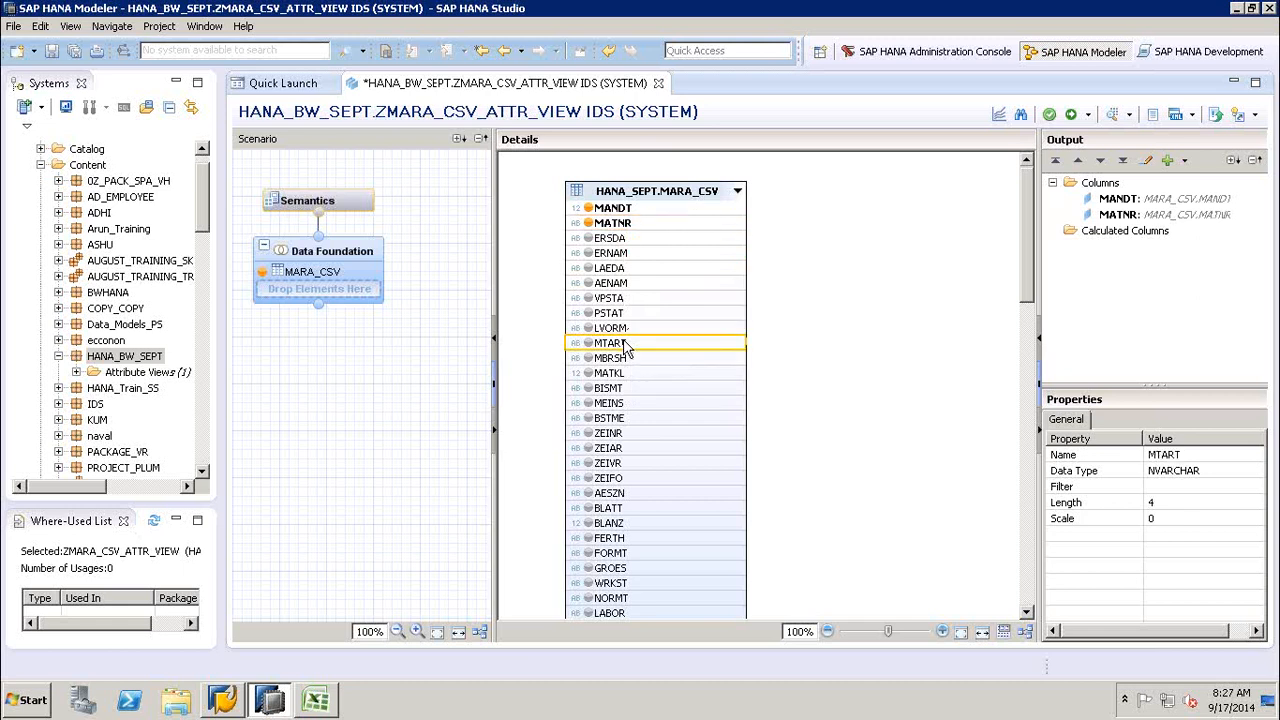
right_click(624, 345)
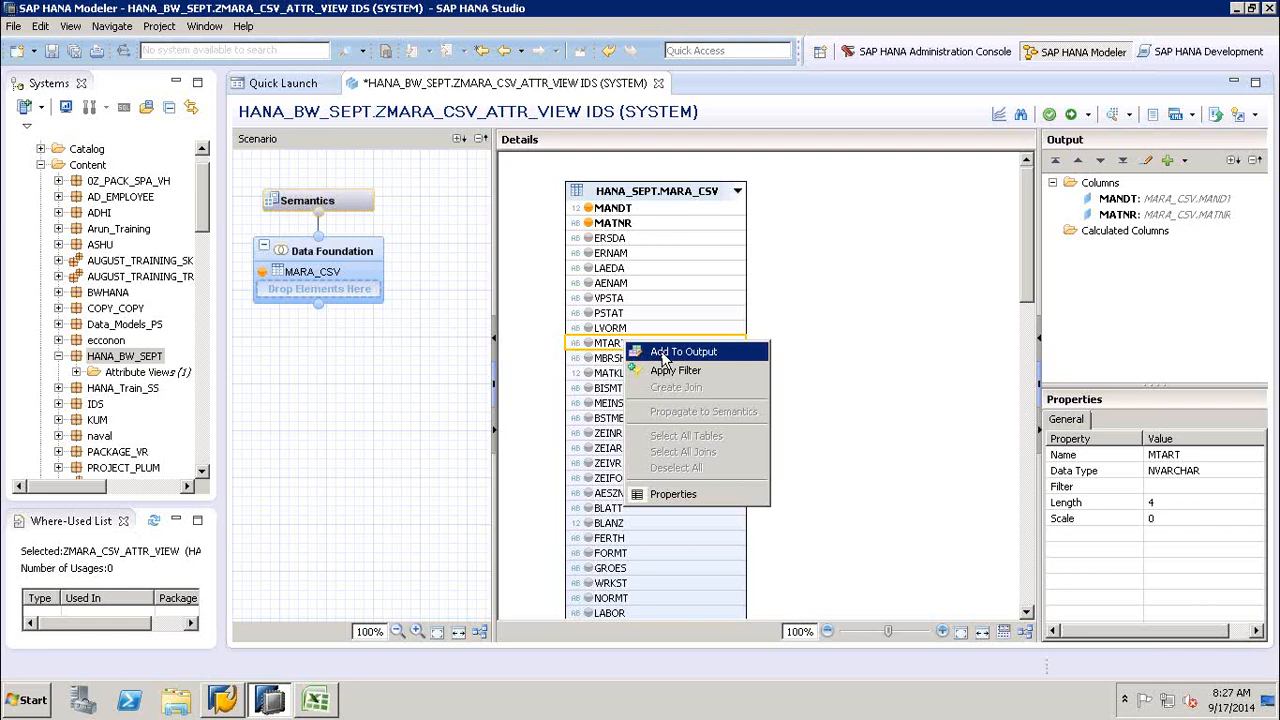
left_click(662, 354)
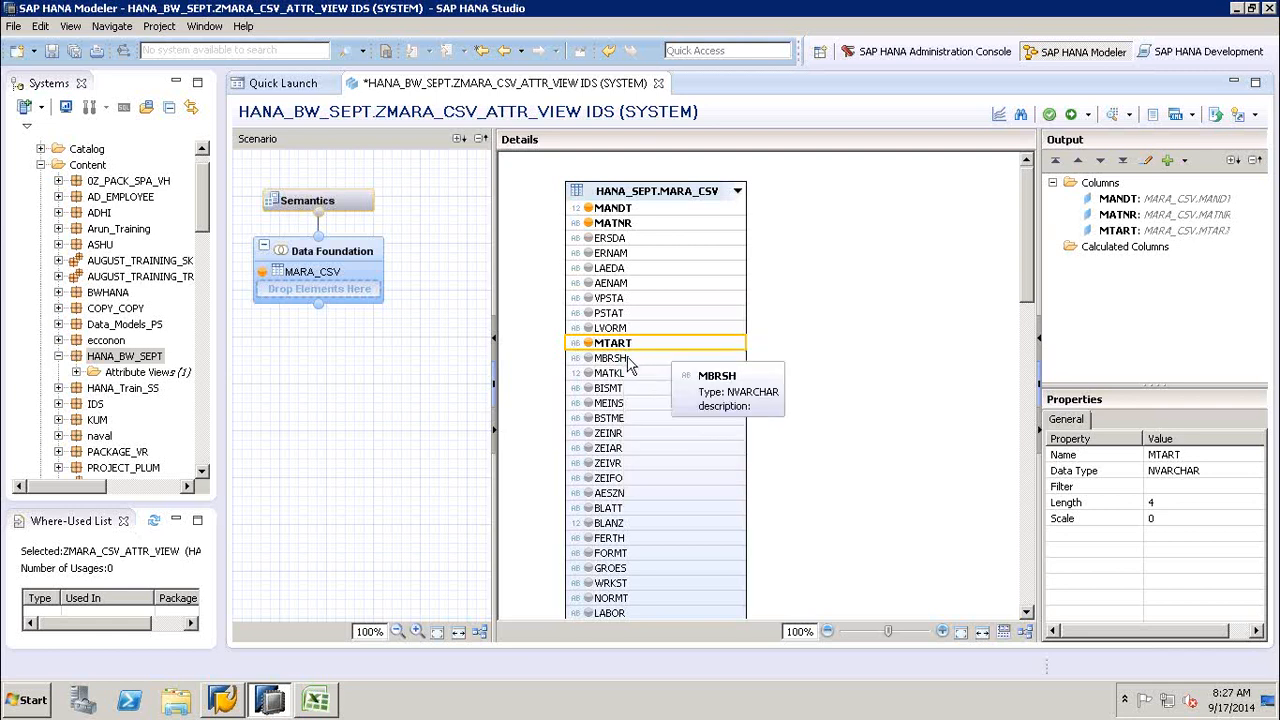
right_click(630, 360)
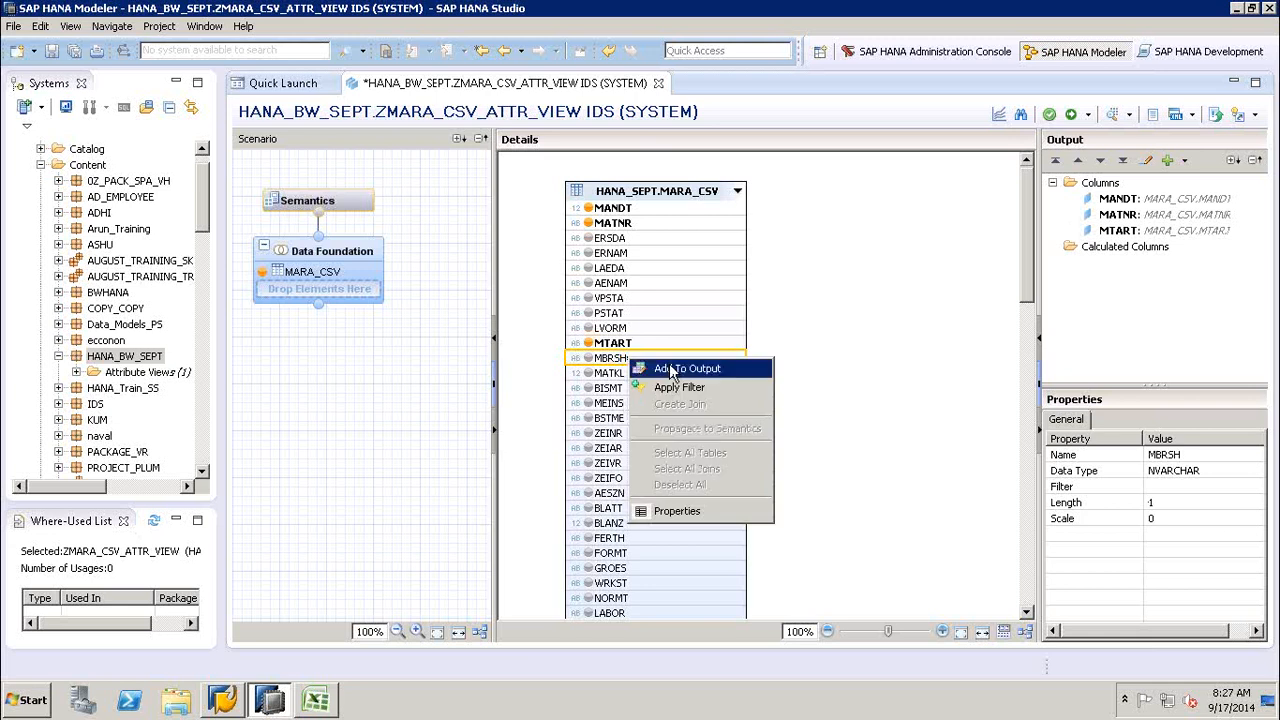
left_click(664, 368)
right_click(634, 377)
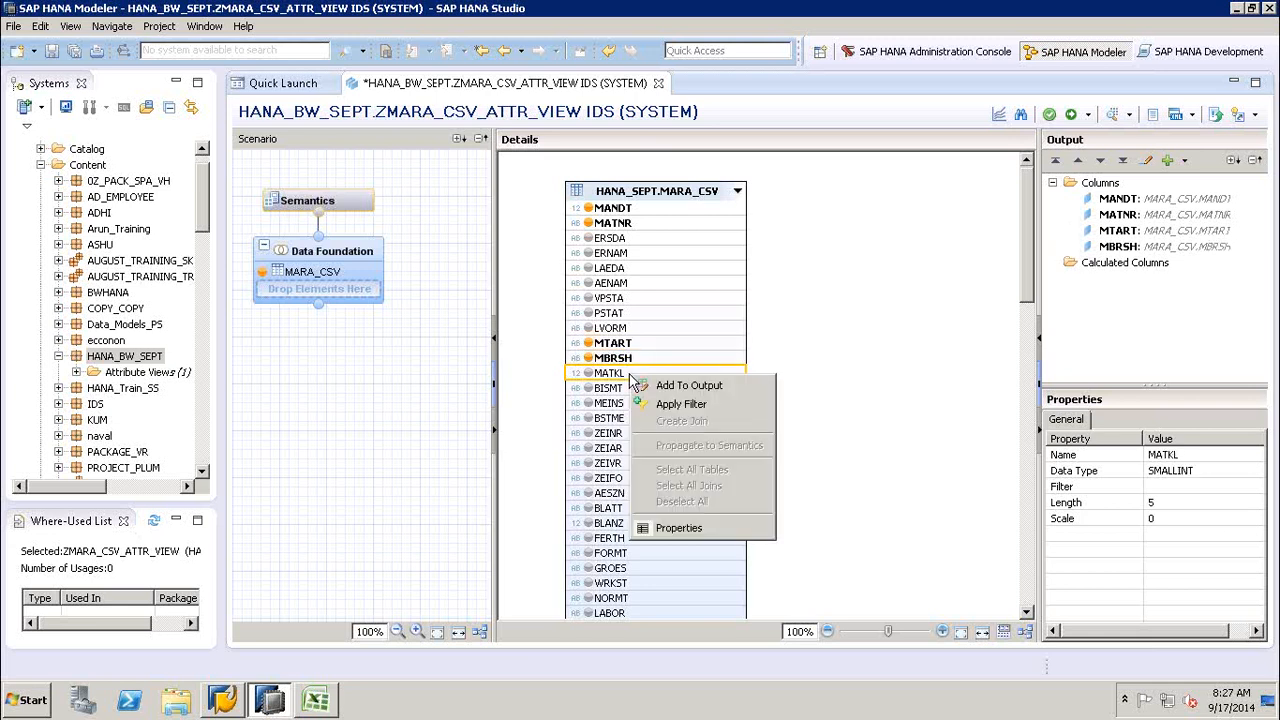
left_click(662, 388)
left_click(786, 280)
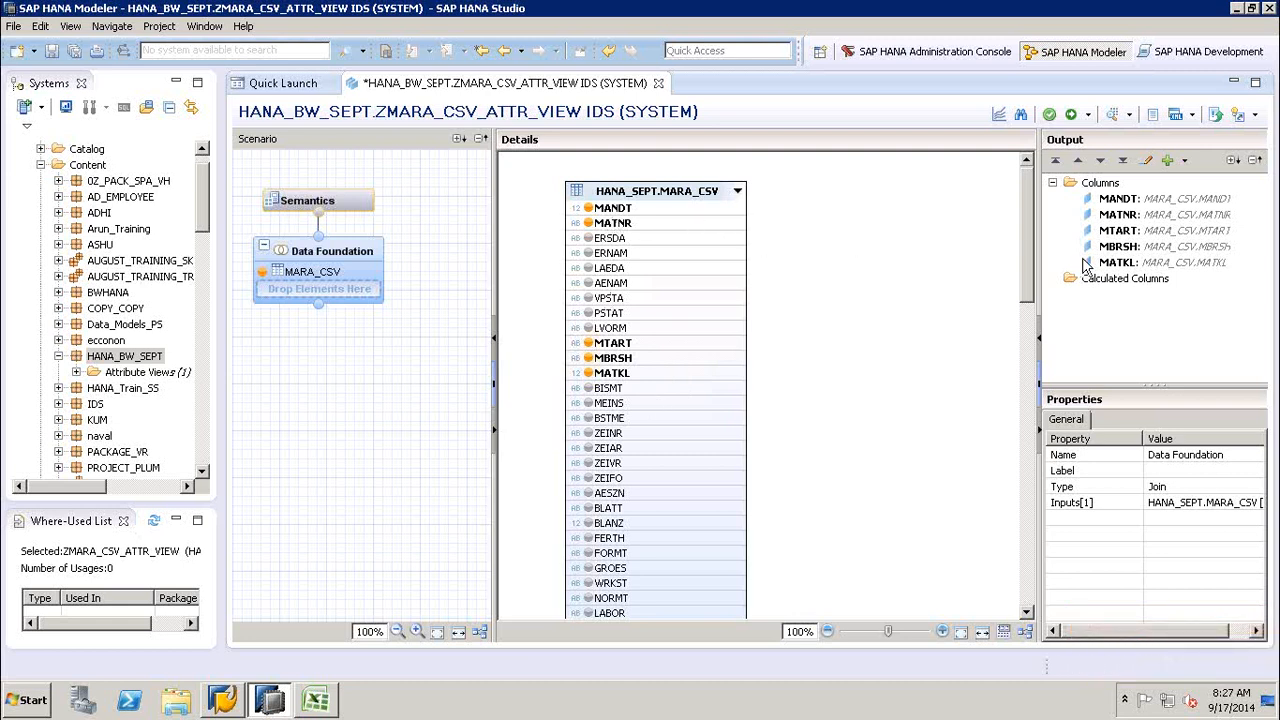
- Inspect the Calculated Columns output folder and look through the remaining columns of the MARA_CSV table
left_click(1112, 282)
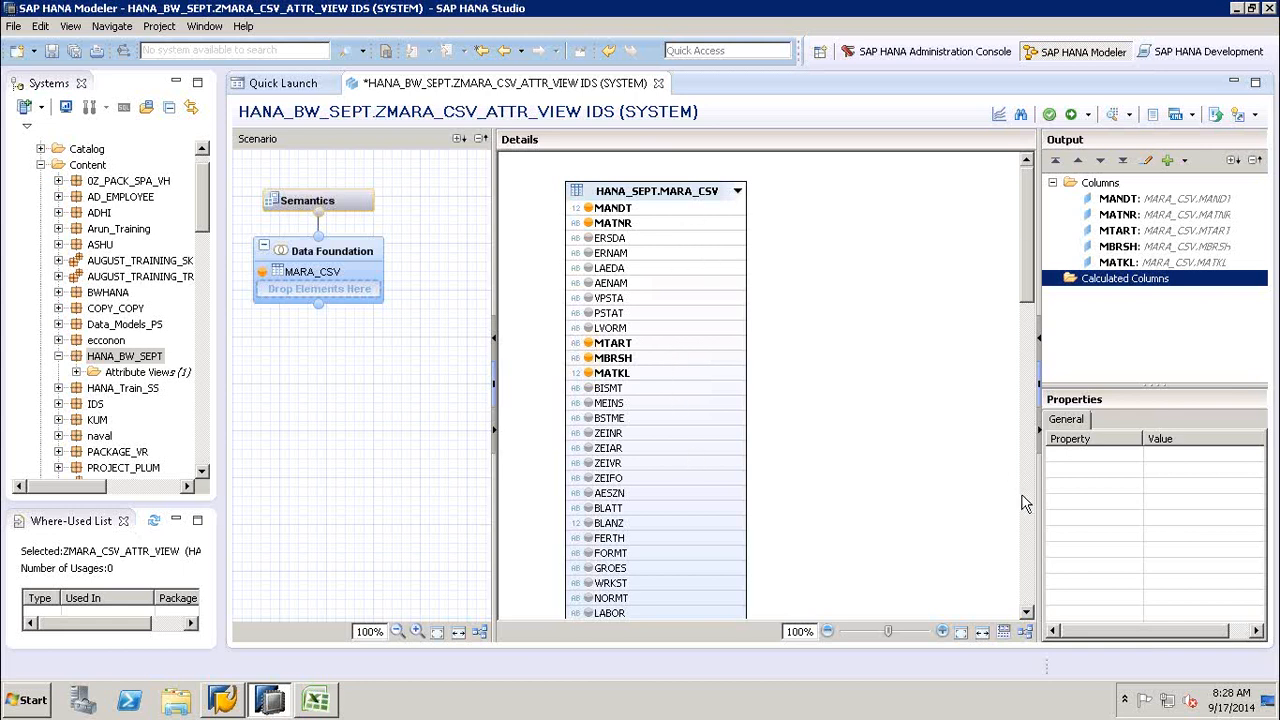
scroll(1032, 510, "down", 5)
left_click_drag(1030, 408, 1026, 217)
- Open the Semantics node and inspect the attribute filter choices and MANDT's type choices without changing either
left_click(312, 200)
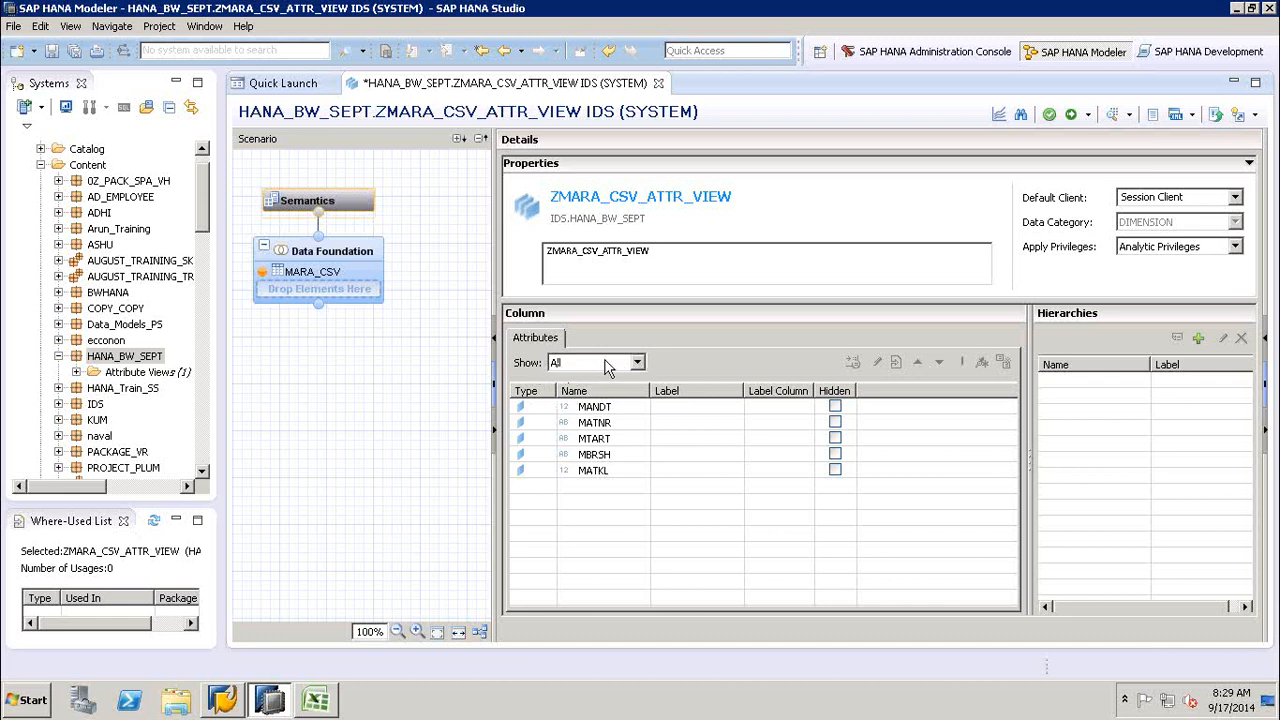
left_click(637, 363)
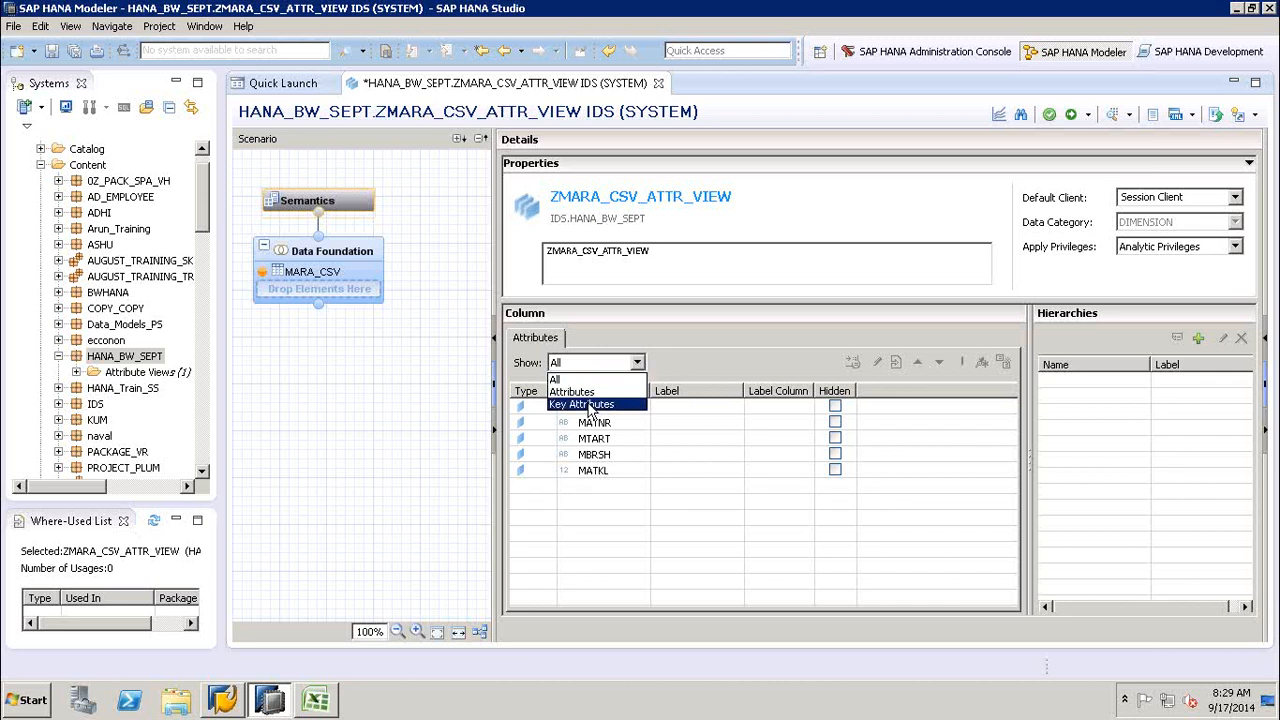
left_click(707, 372)
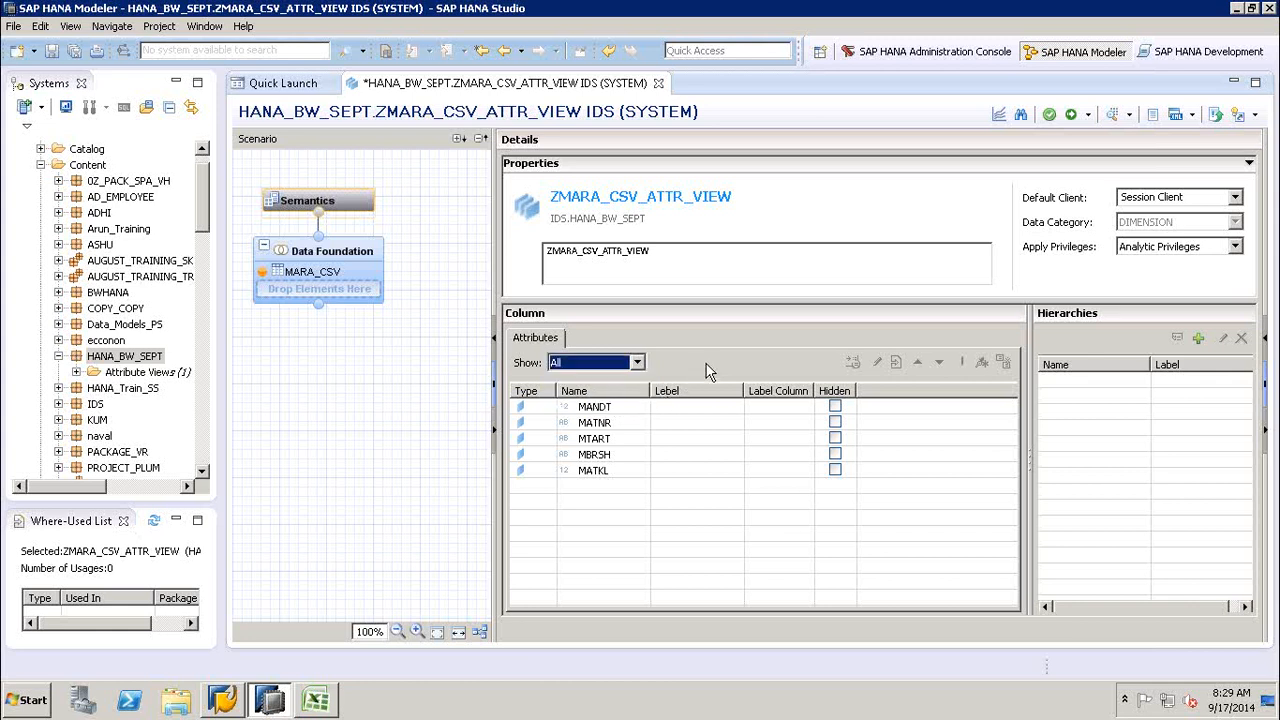
left_click(541, 413)
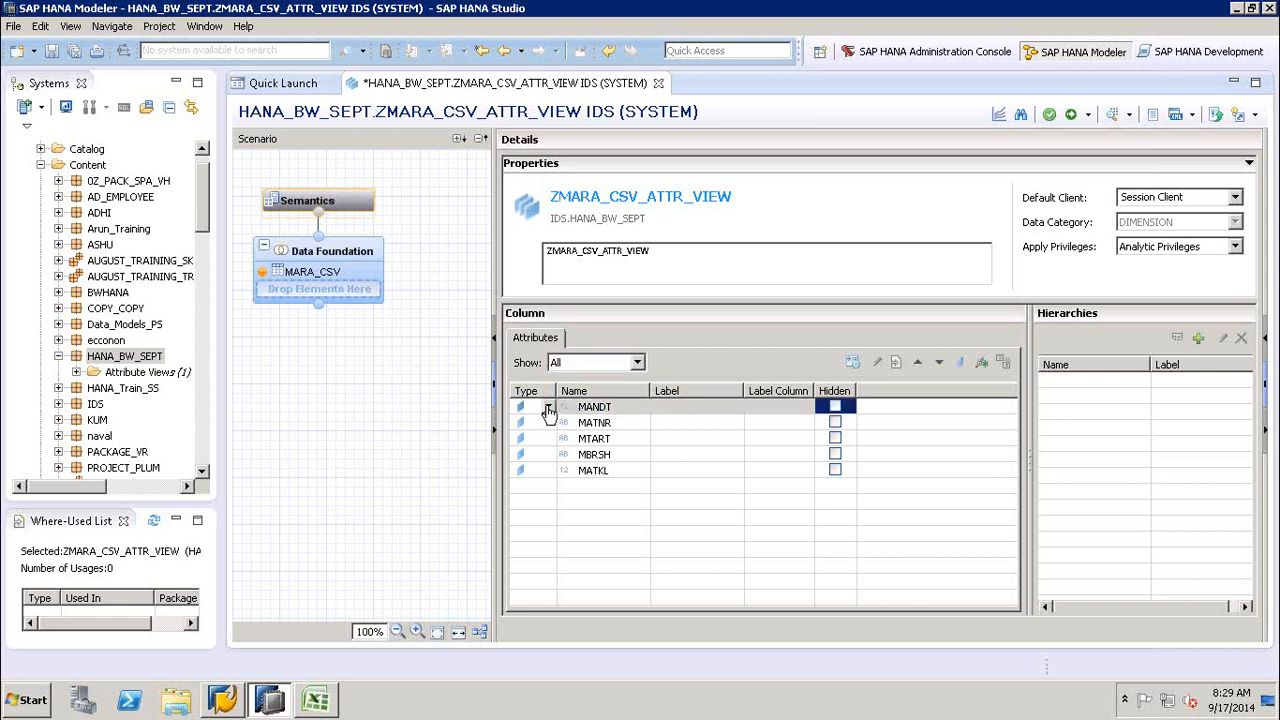
left_click(548, 408)
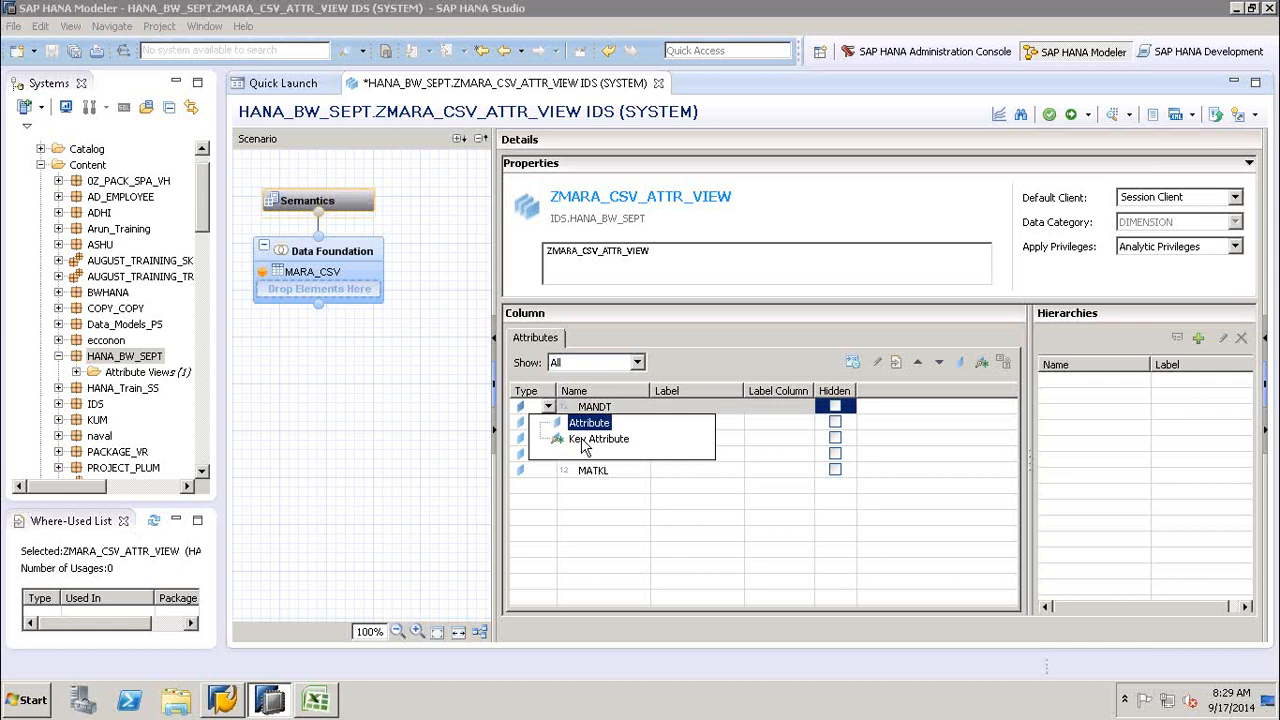
left_click(693, 378)
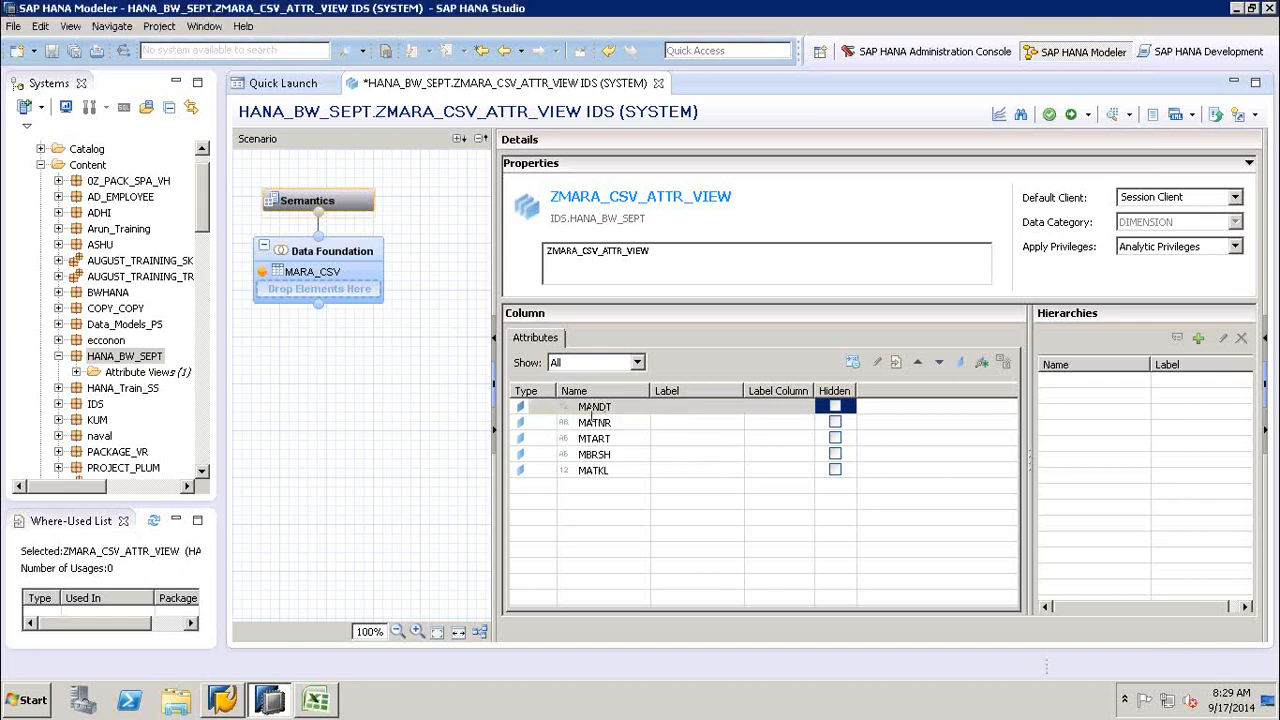
- Mark the MANDT and MATNR columns as key attributes in the Semantics node
left_click(593, 410)
left_click(668, 438)
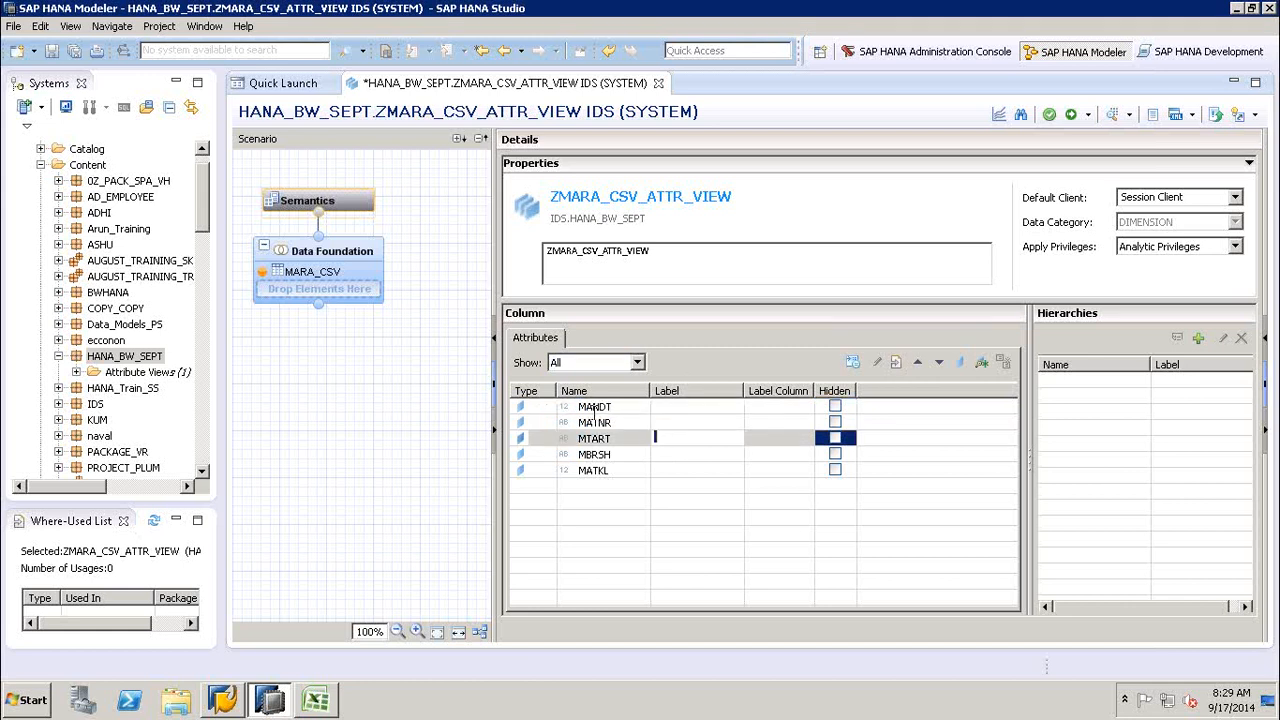
left_click(573, 407)
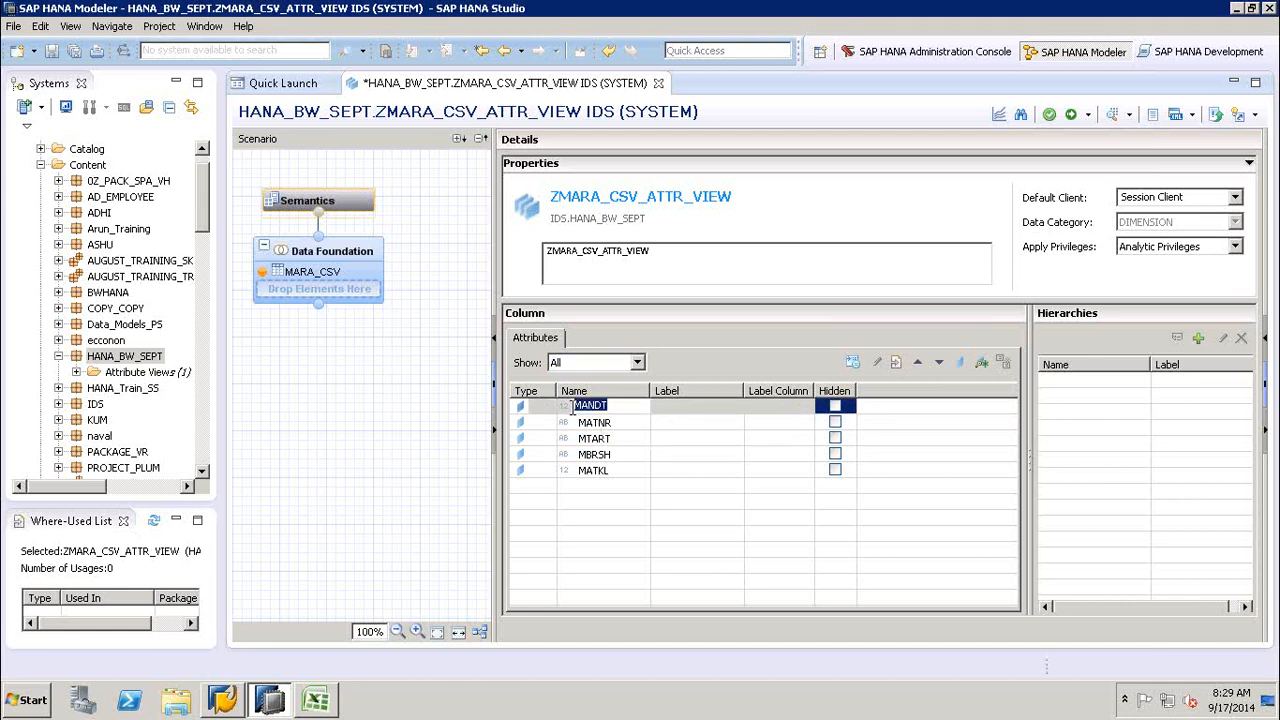
left_click(982, 363)
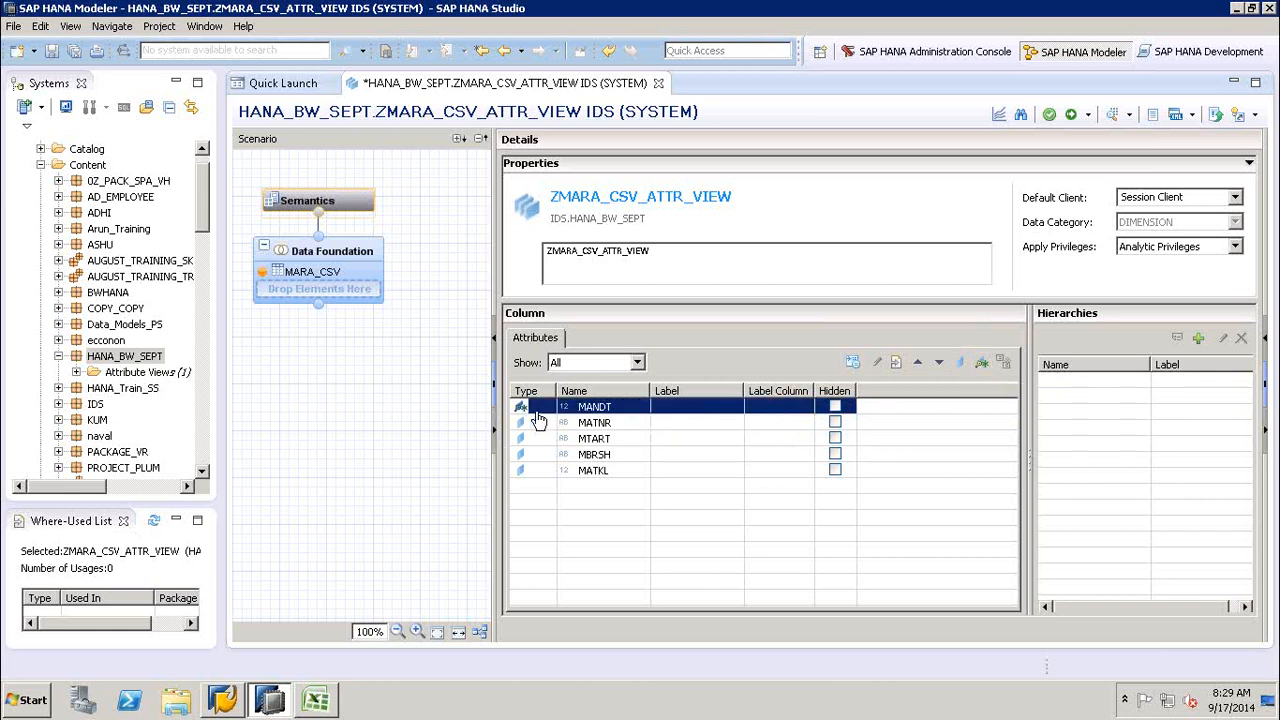
left_click(596, 423)
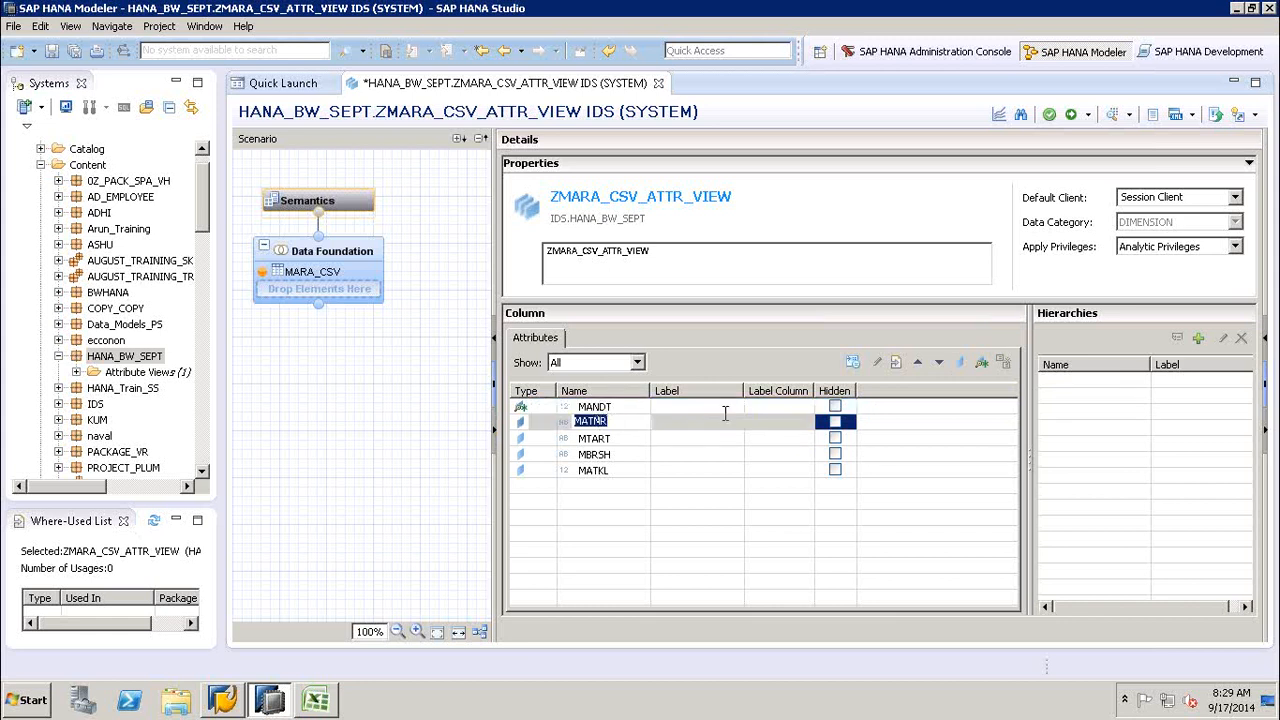
left_click(981, 362)
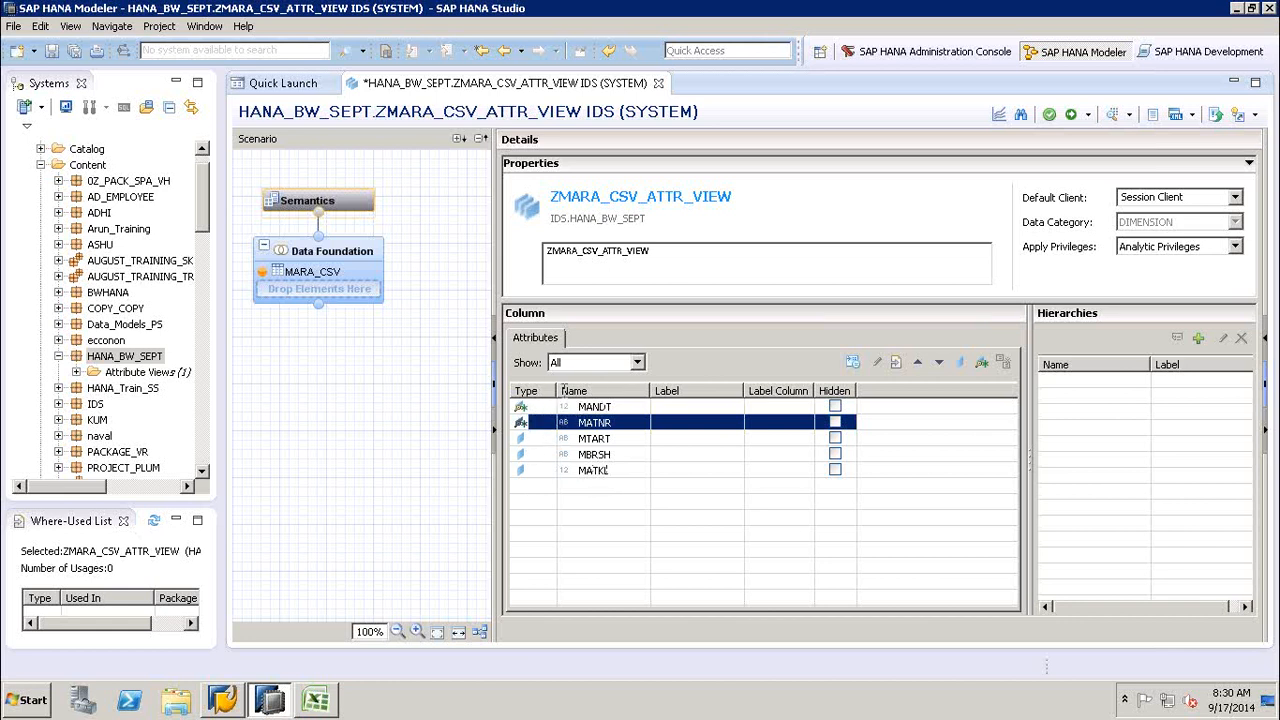
left_click(522, 424)
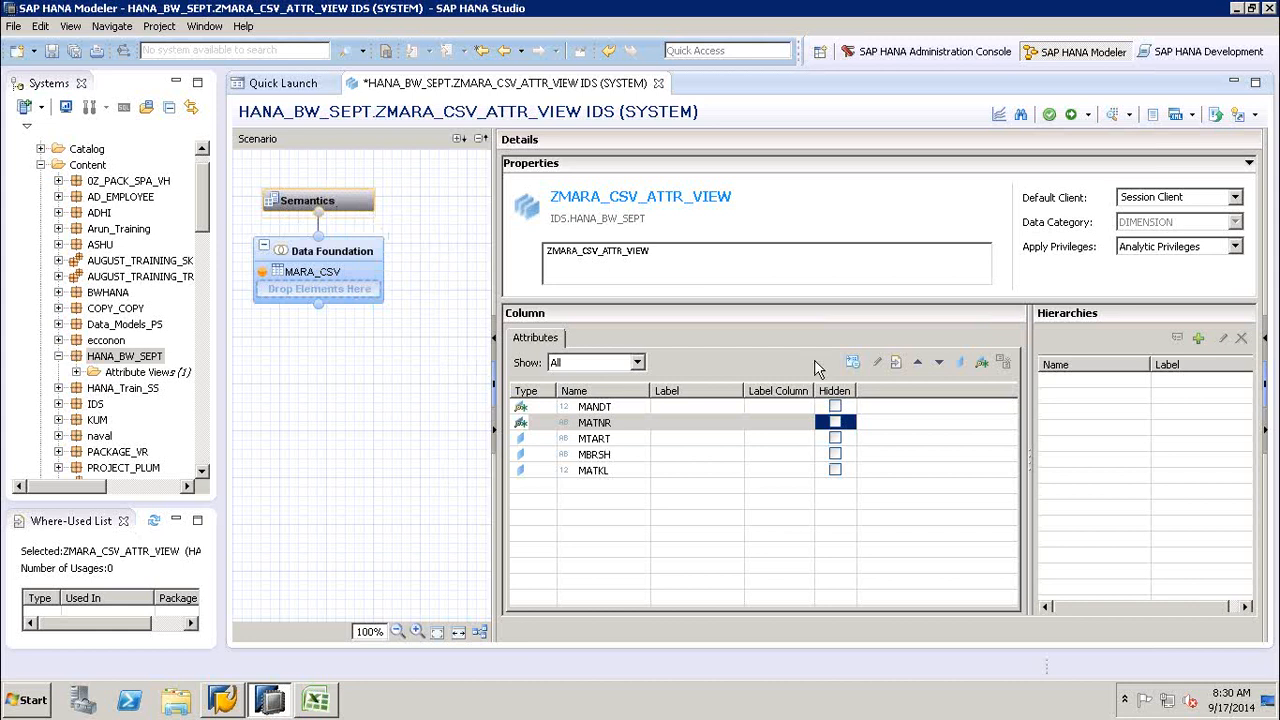
- Save and validate the ZMARA_CSV_ATTR_VIEW attribute view and open the details of its Model Validation job
left_click(1049, 116)
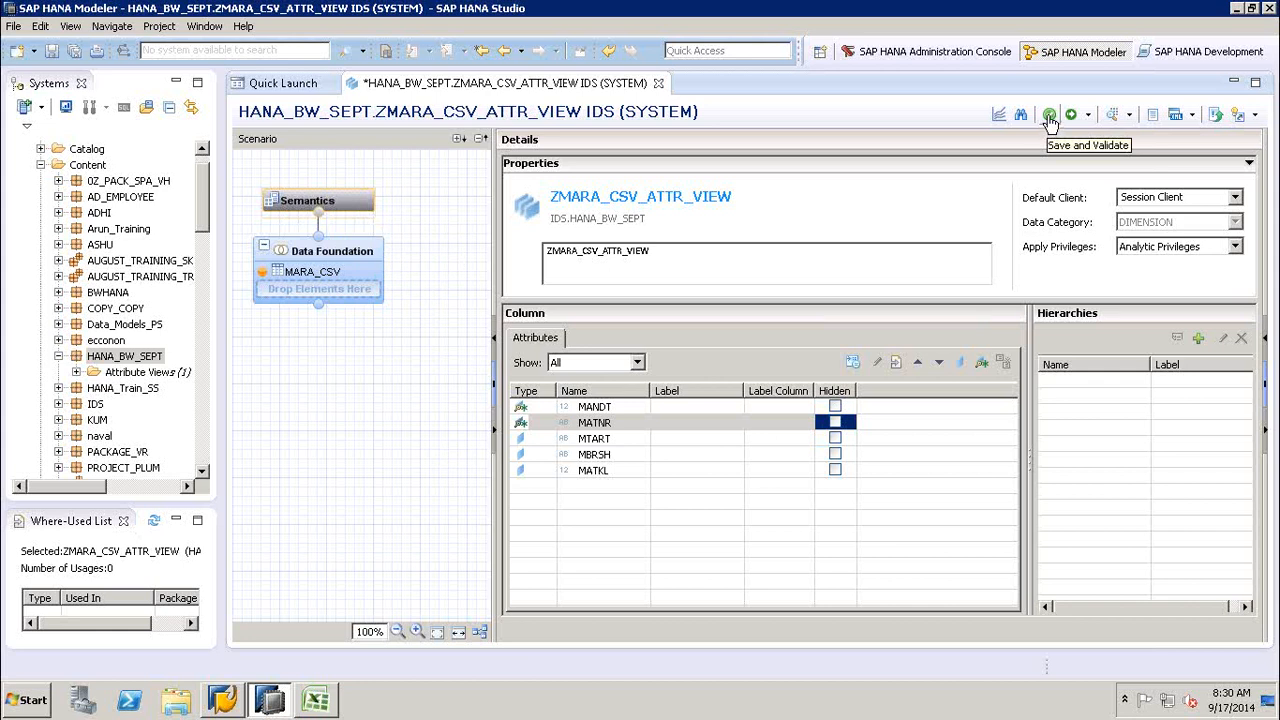
left_click(1050, 118)
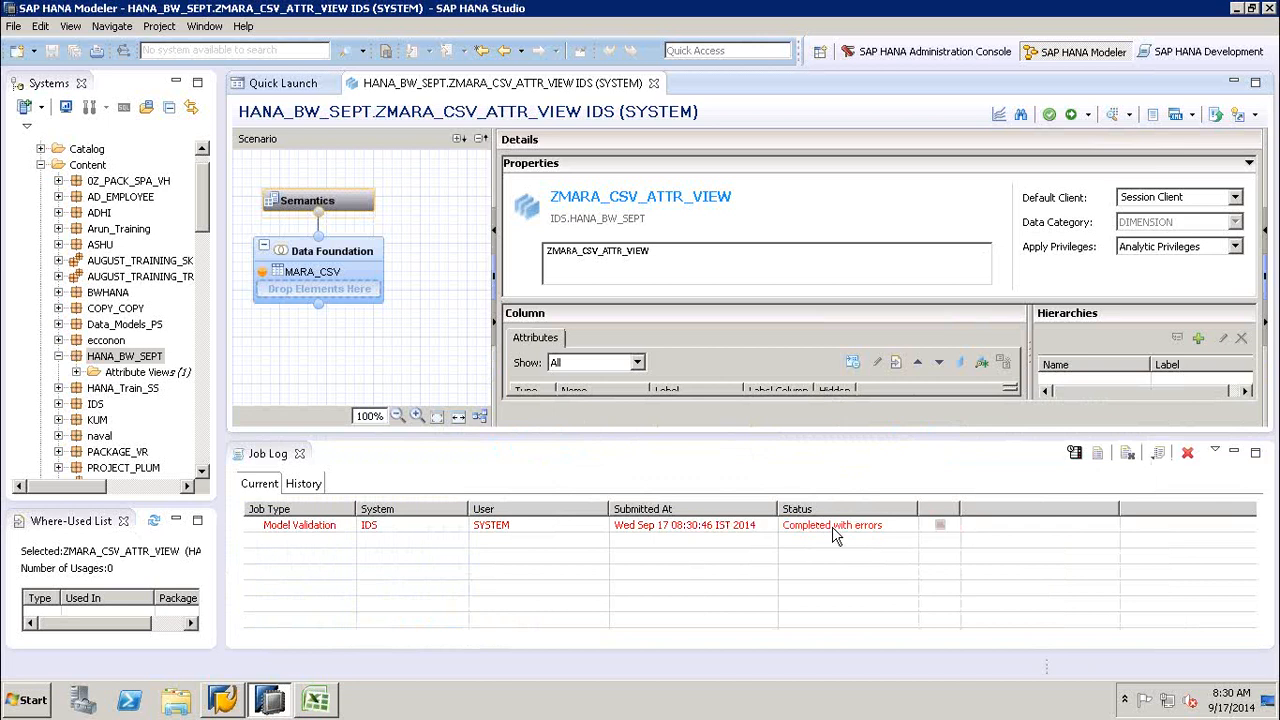
double_click(833, 530)
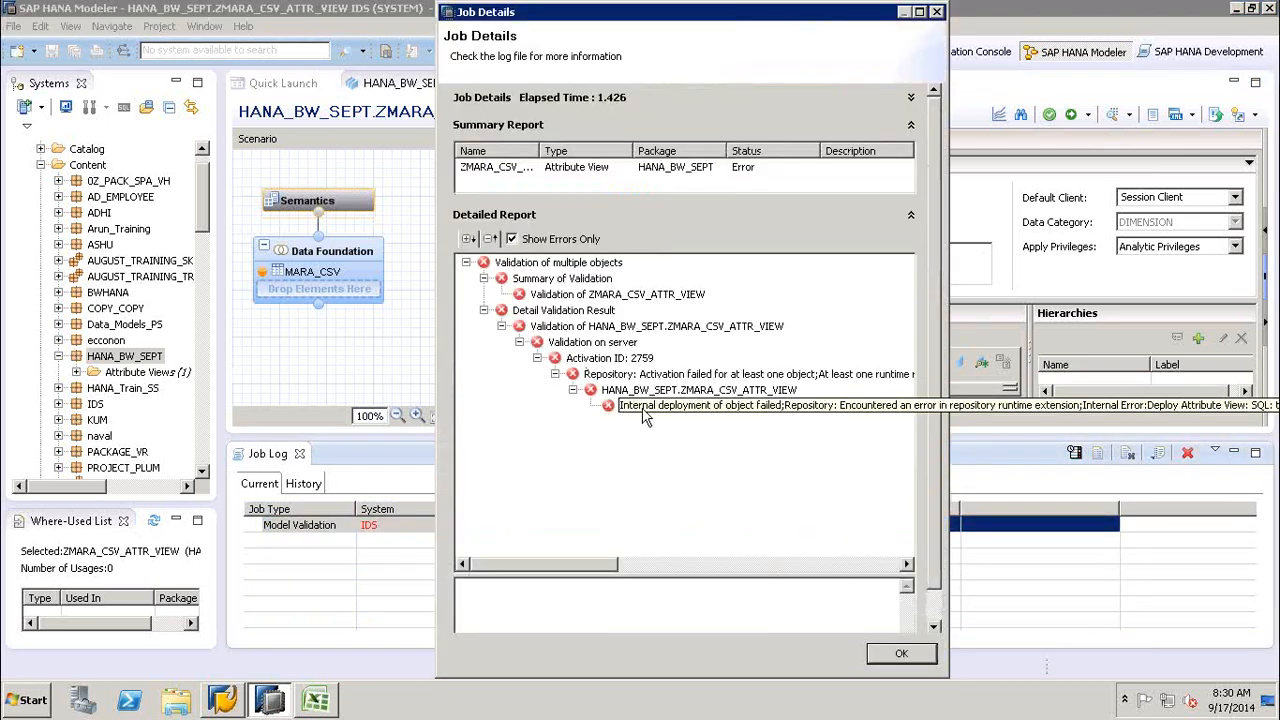
- Read the cause, recommendations and error message of the internal deployment entry in the validation report, and close the job details
left_click(645, 410)
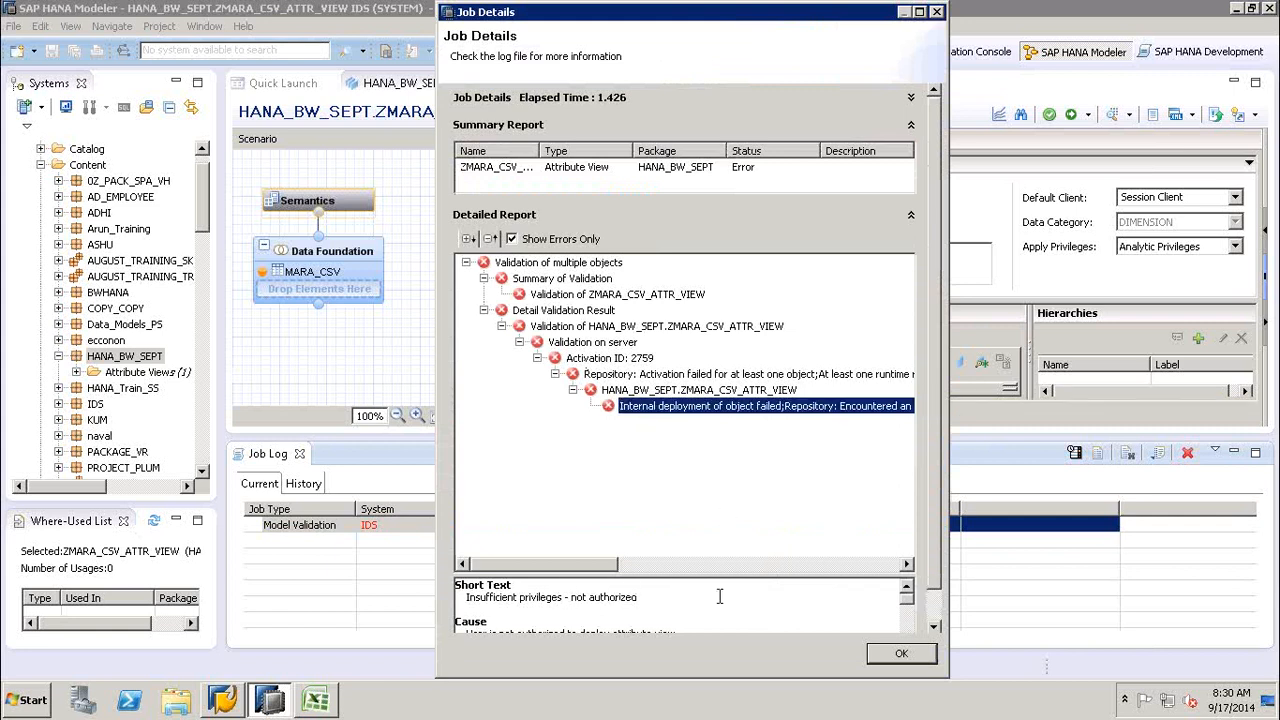
left_click(933, 626)
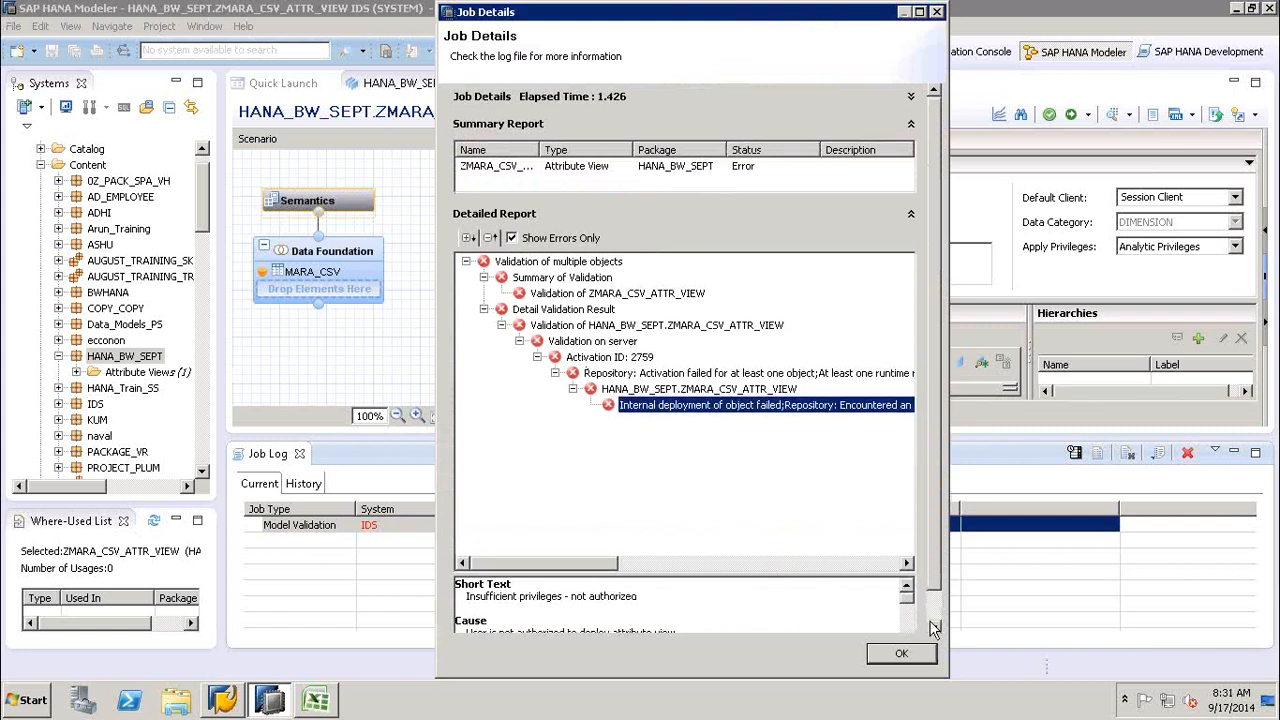
scroll(933, 626, "down", 3)
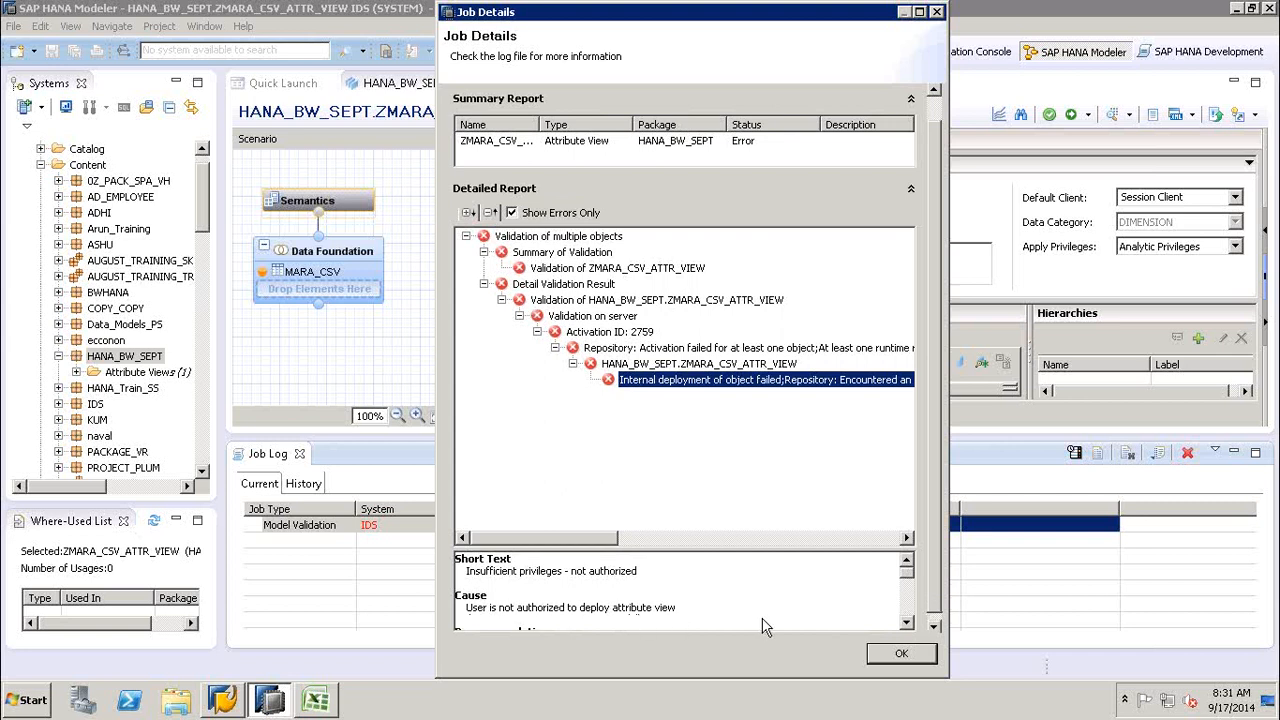
scroll(933, 626, "down", 3)
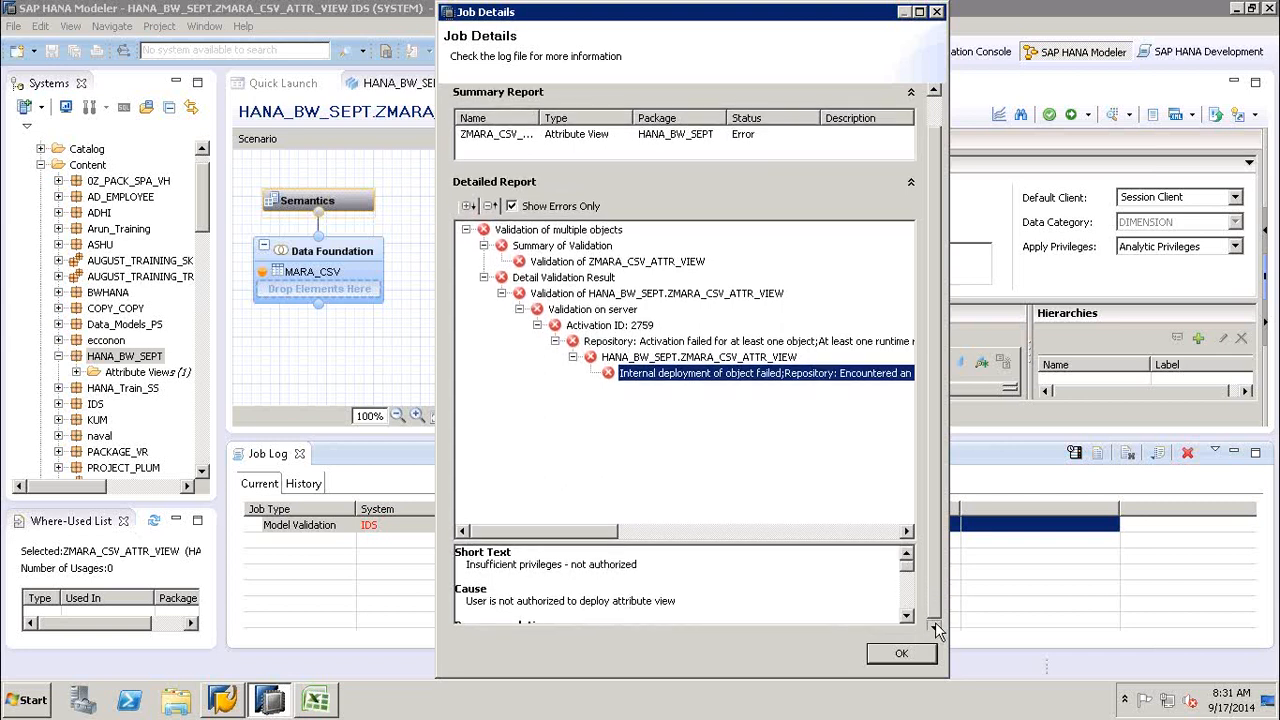
scroll(912, 622, "down", 3)
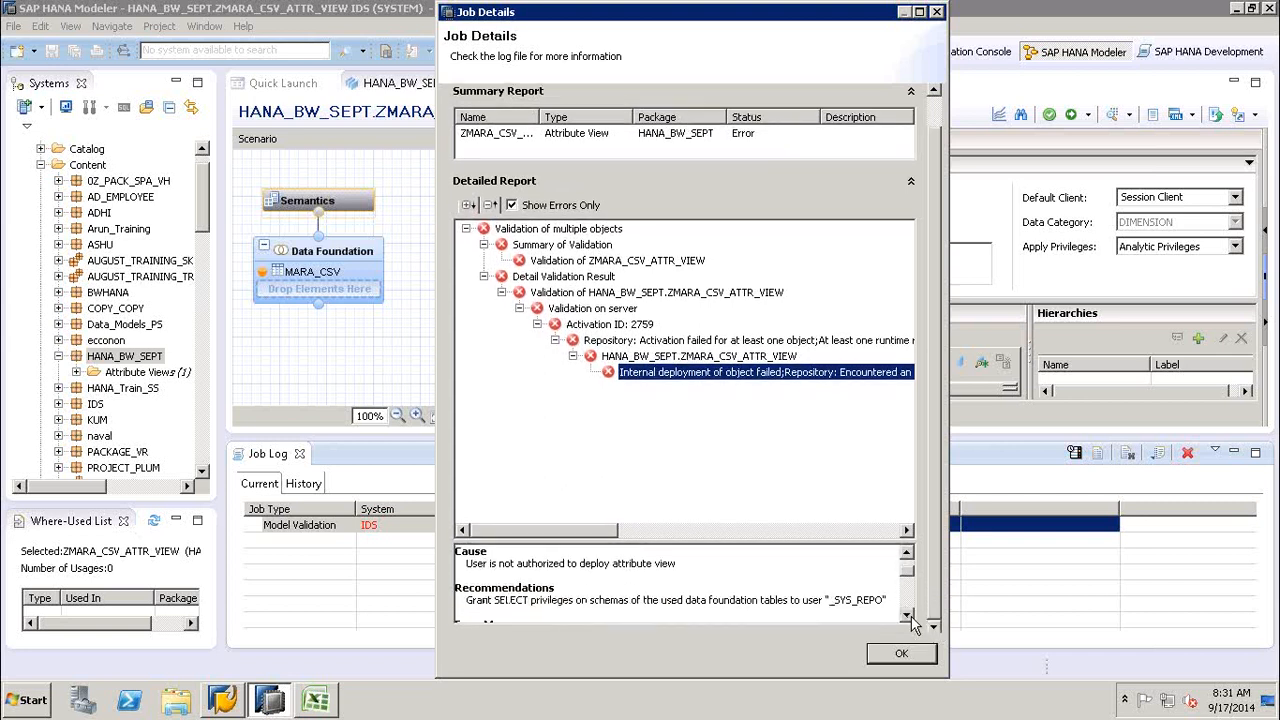
scroll(912, 622, "down", 2)
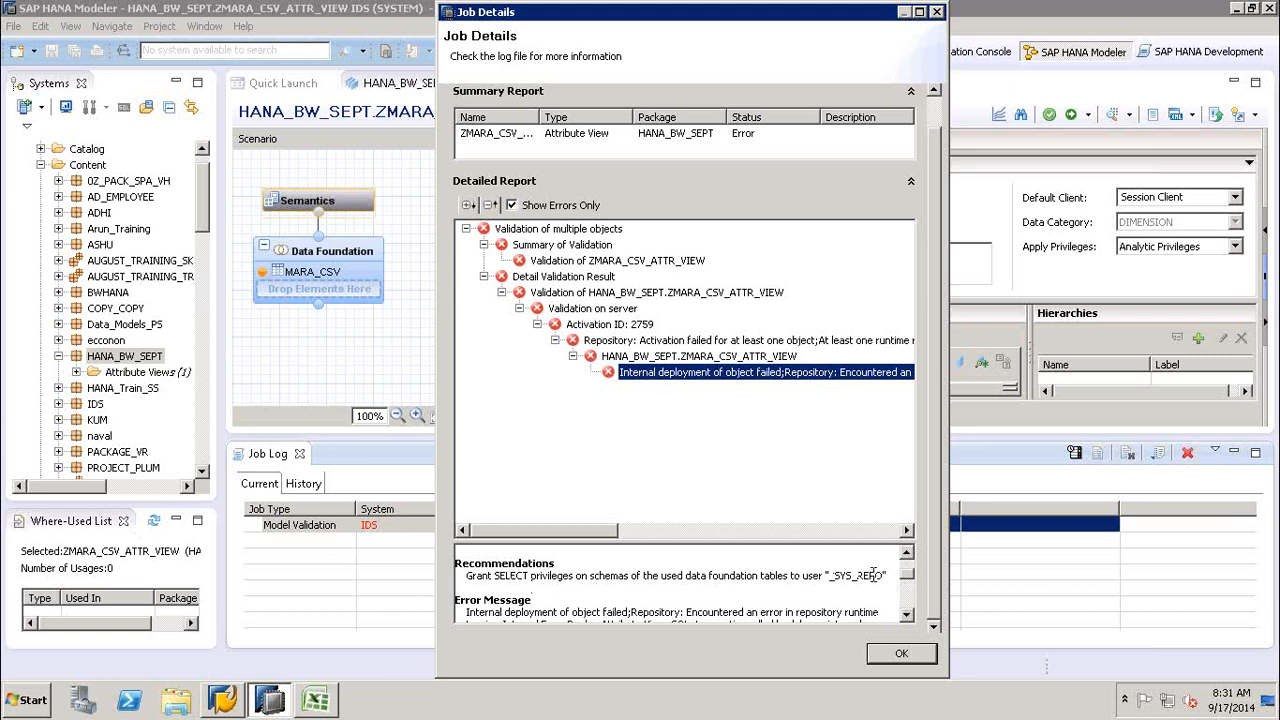
scroll(908, 620, "down", 4)
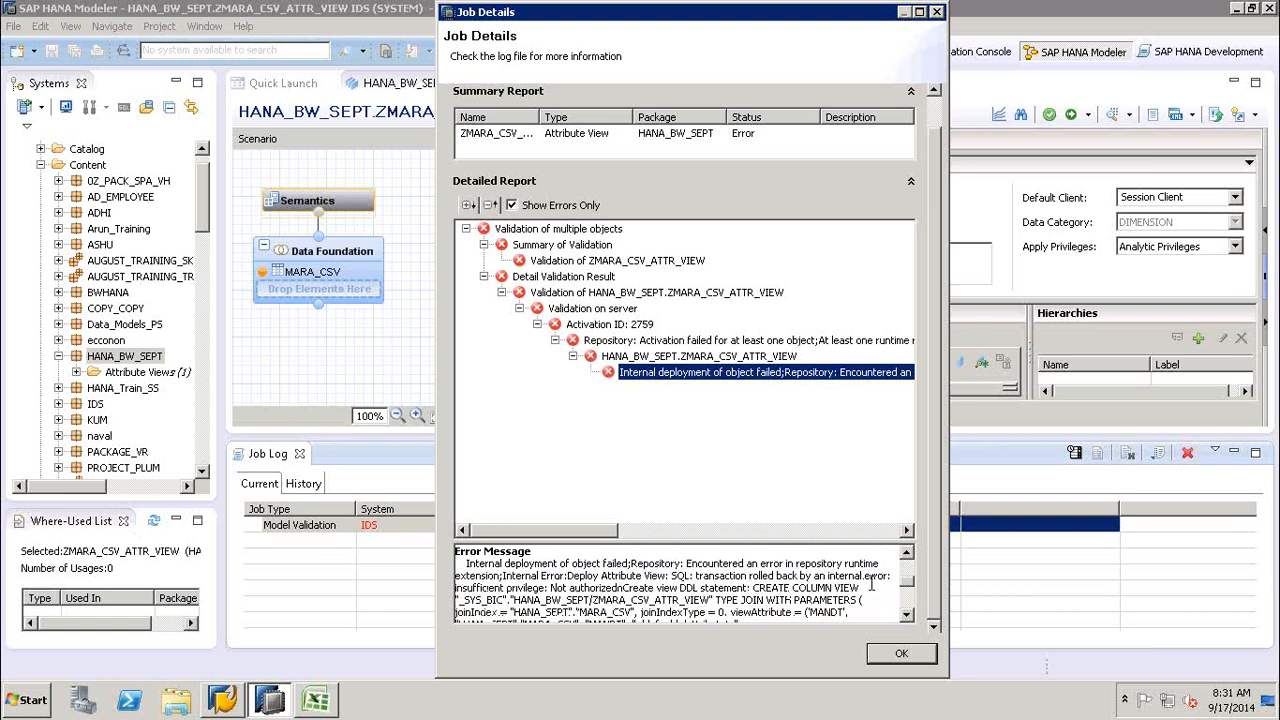
left_click(902, 654)
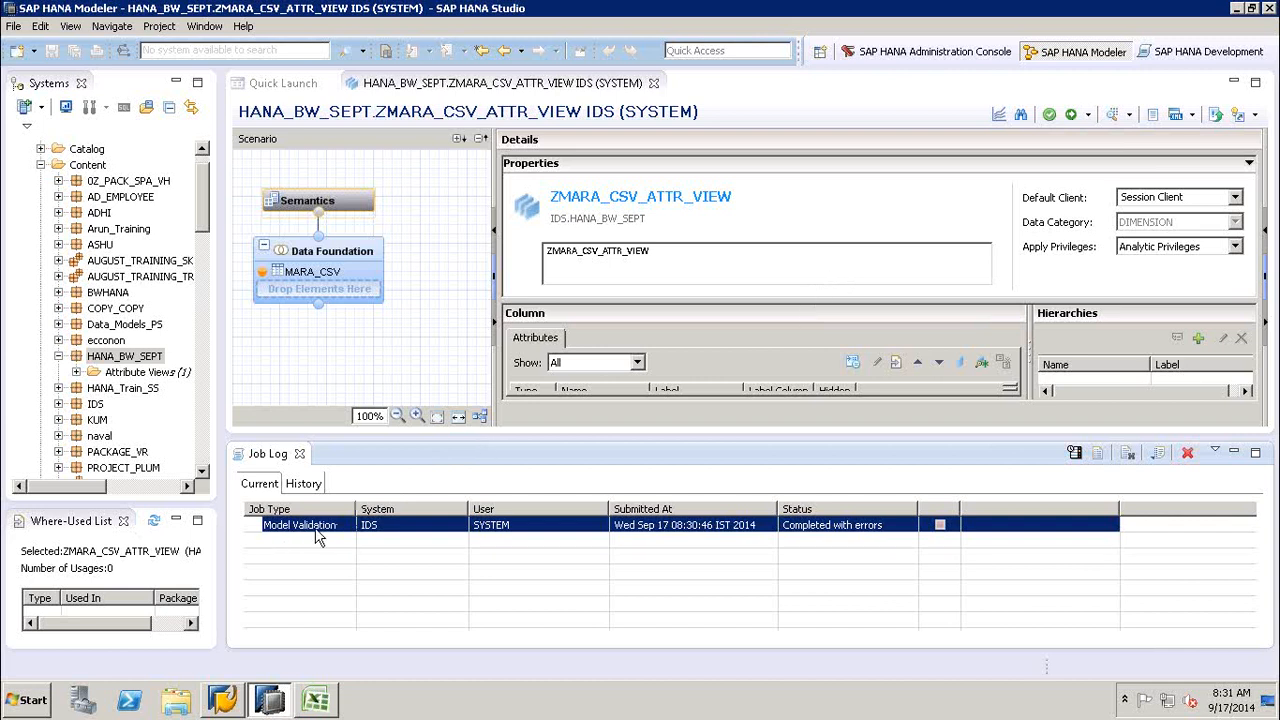
- Try to save and activate the ZMARA_CSV_ATTR_VIEW attribute view and check its Activation job in the job log
left_click(1071, 116)
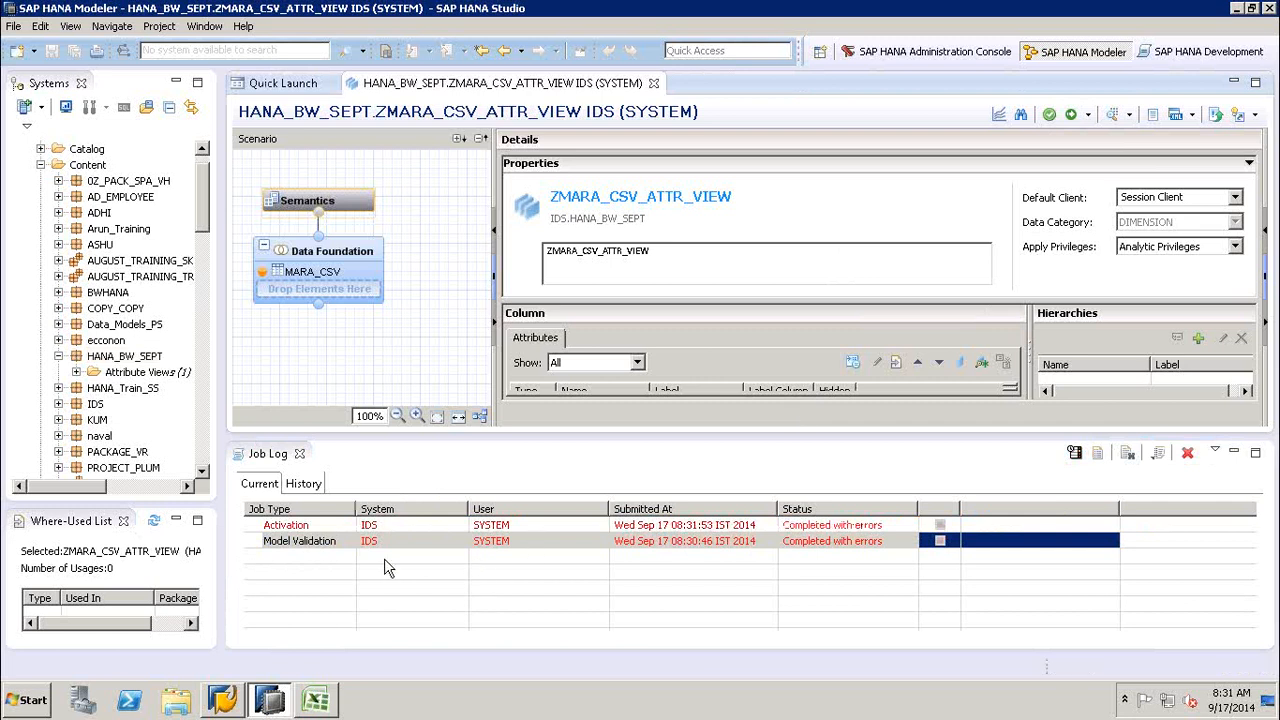
left_click(845, 526)
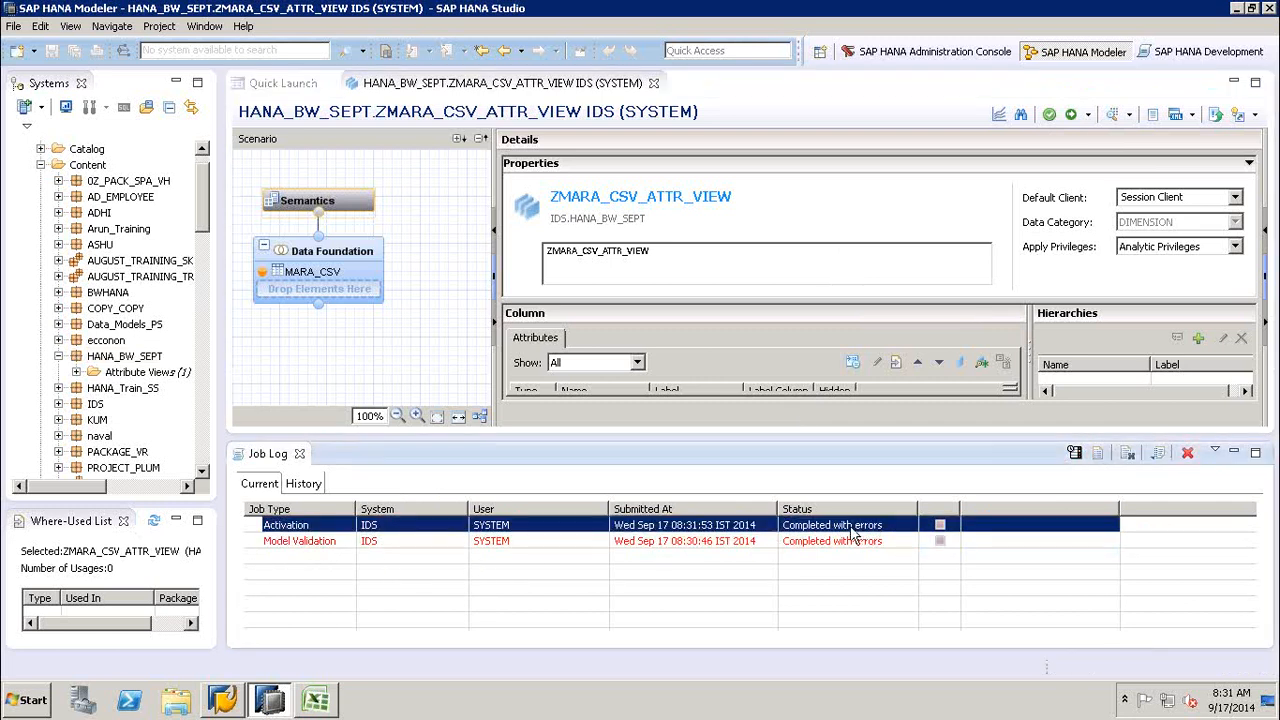
left_click(443, 350)
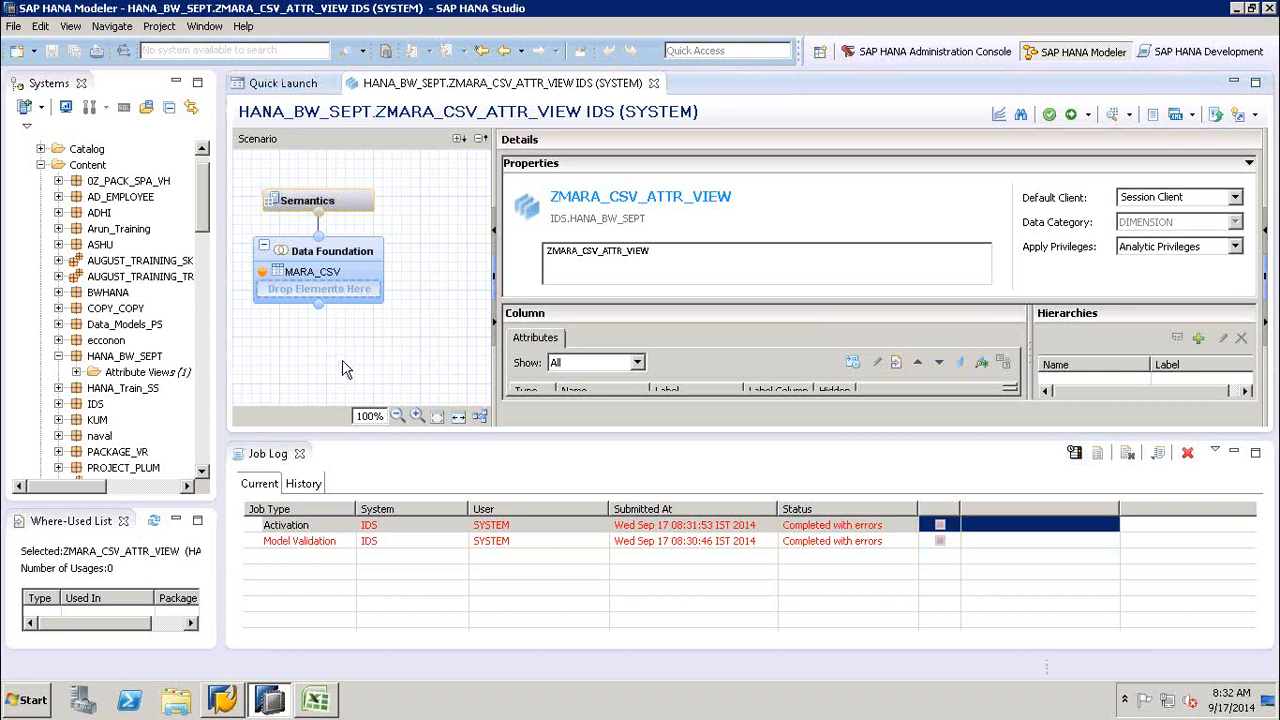
- Try to preview the data of ZMARA_CSV_ATTR_VIEW from the HANA_BW_SEPT package's attribute views
left_click(76, 372)
left_click(143, 390)
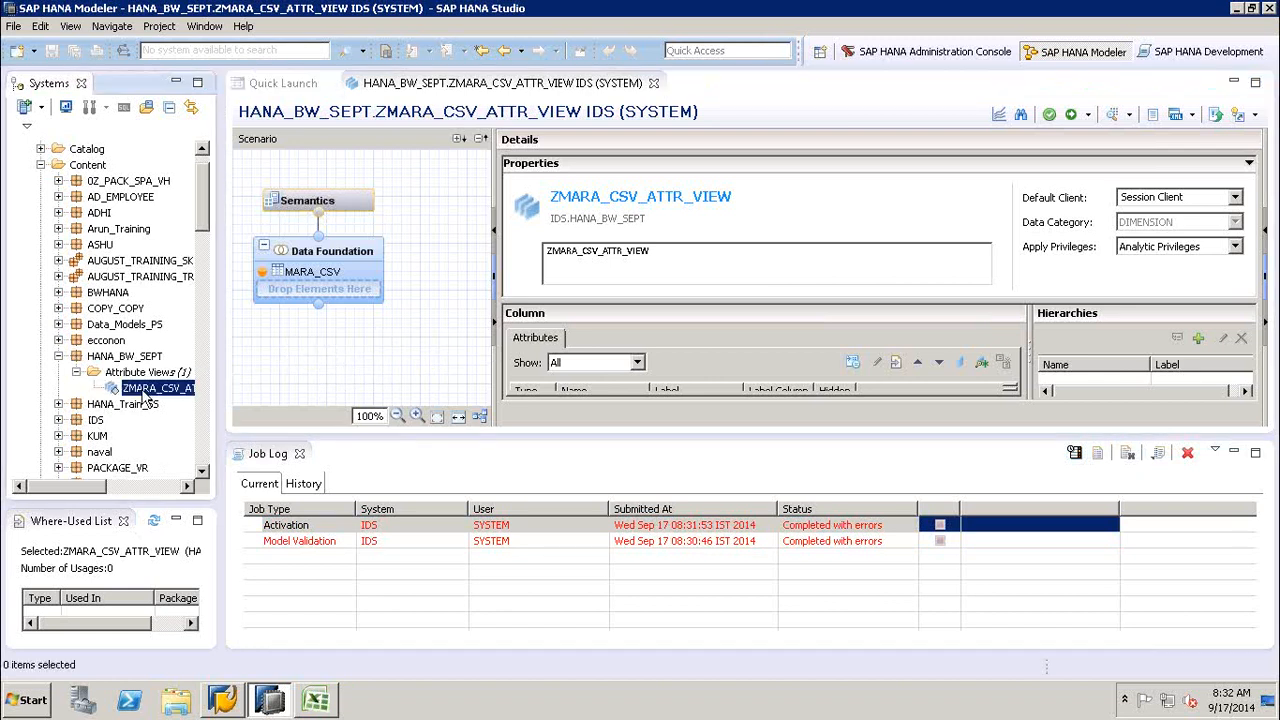
right_click(145, 392)
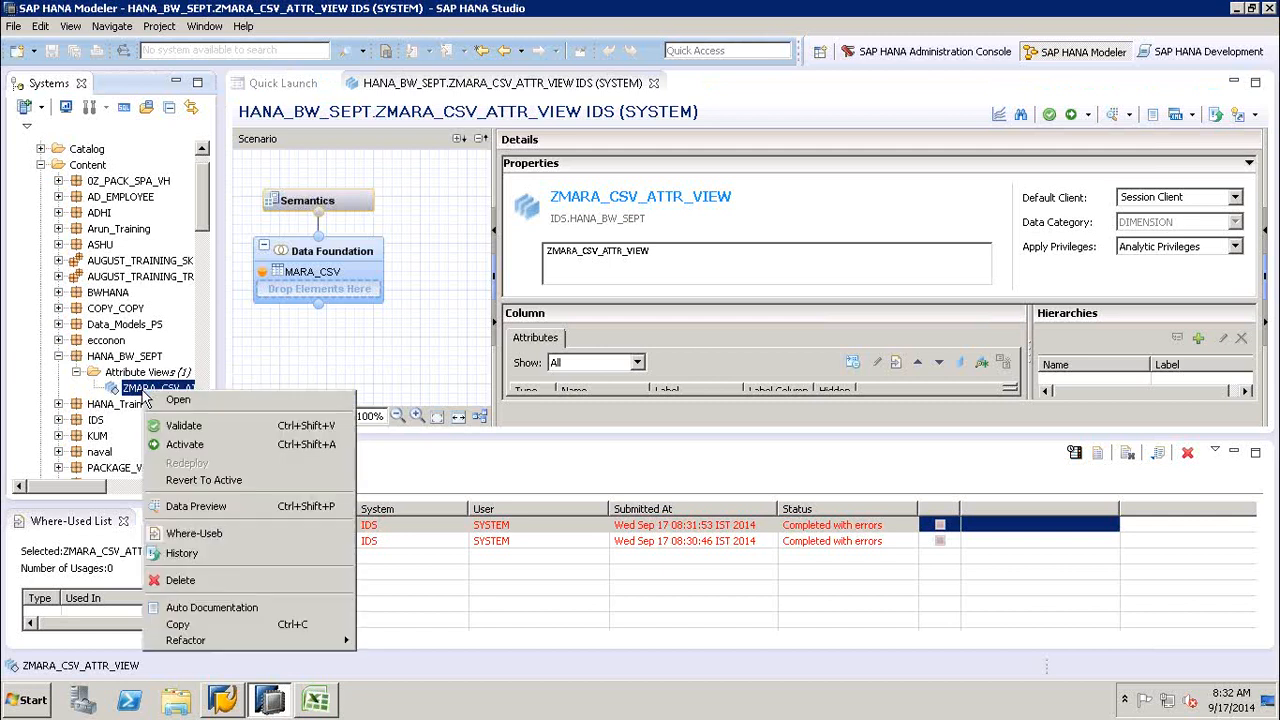
left_click(196, 506)
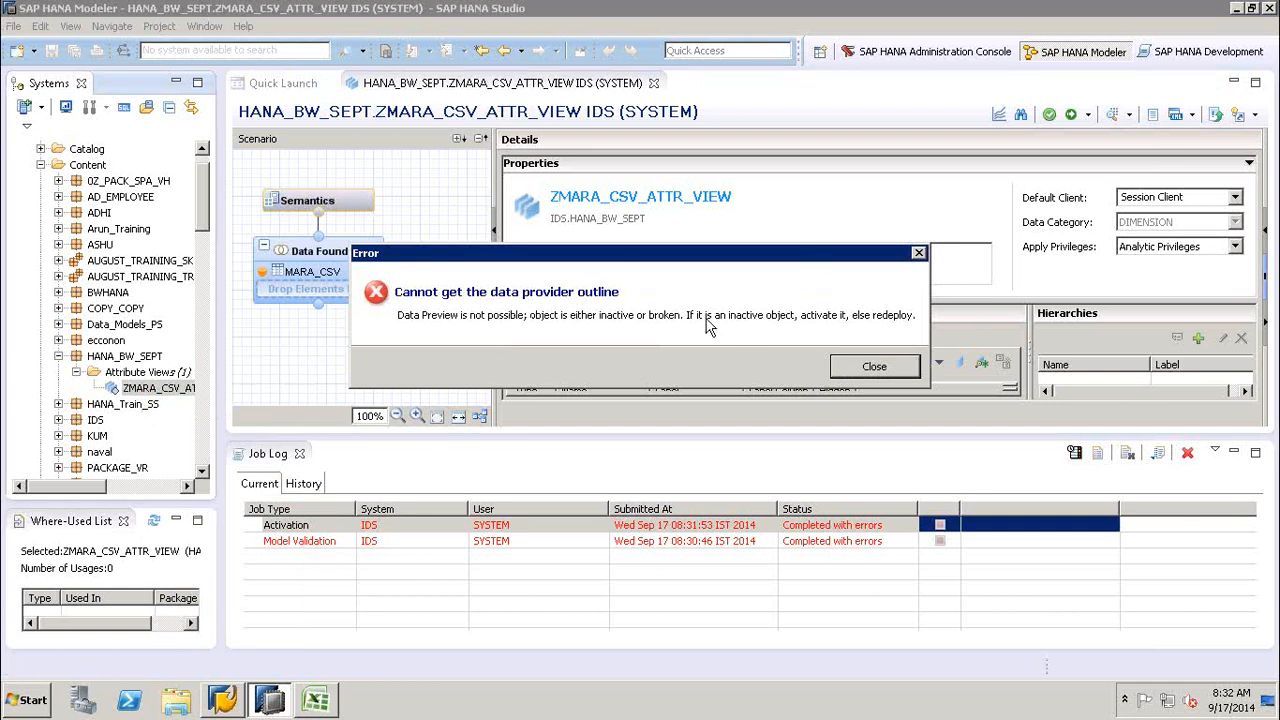
left_click(866, 368)
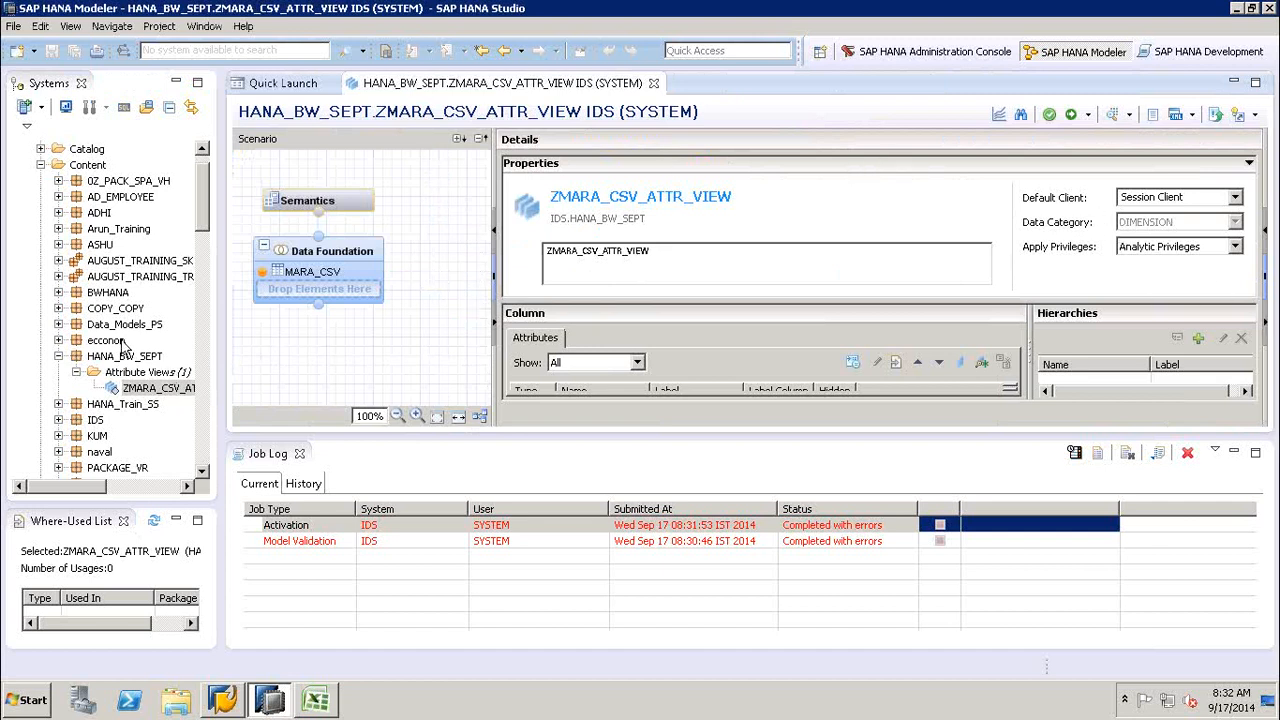
- Collapse the Content folder and expand the Catalog to locate the _SYS_BI schema
left_click(58, 357)
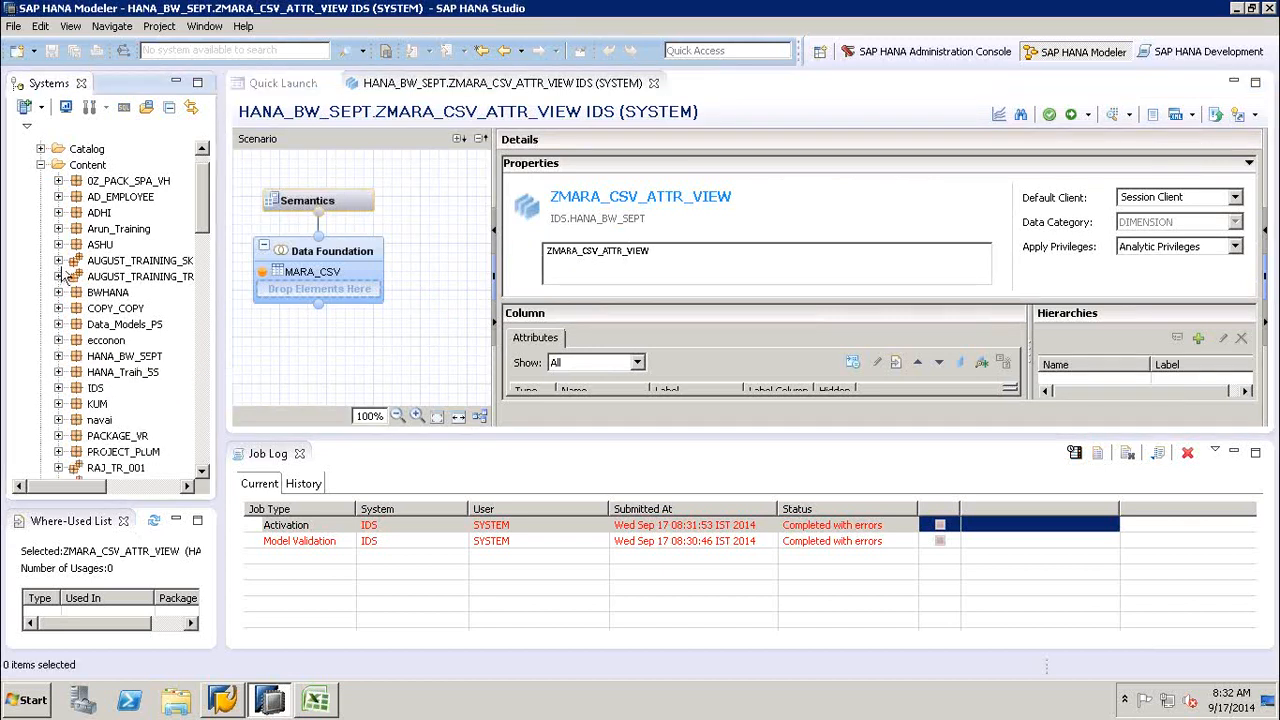
left_click(41, 165)
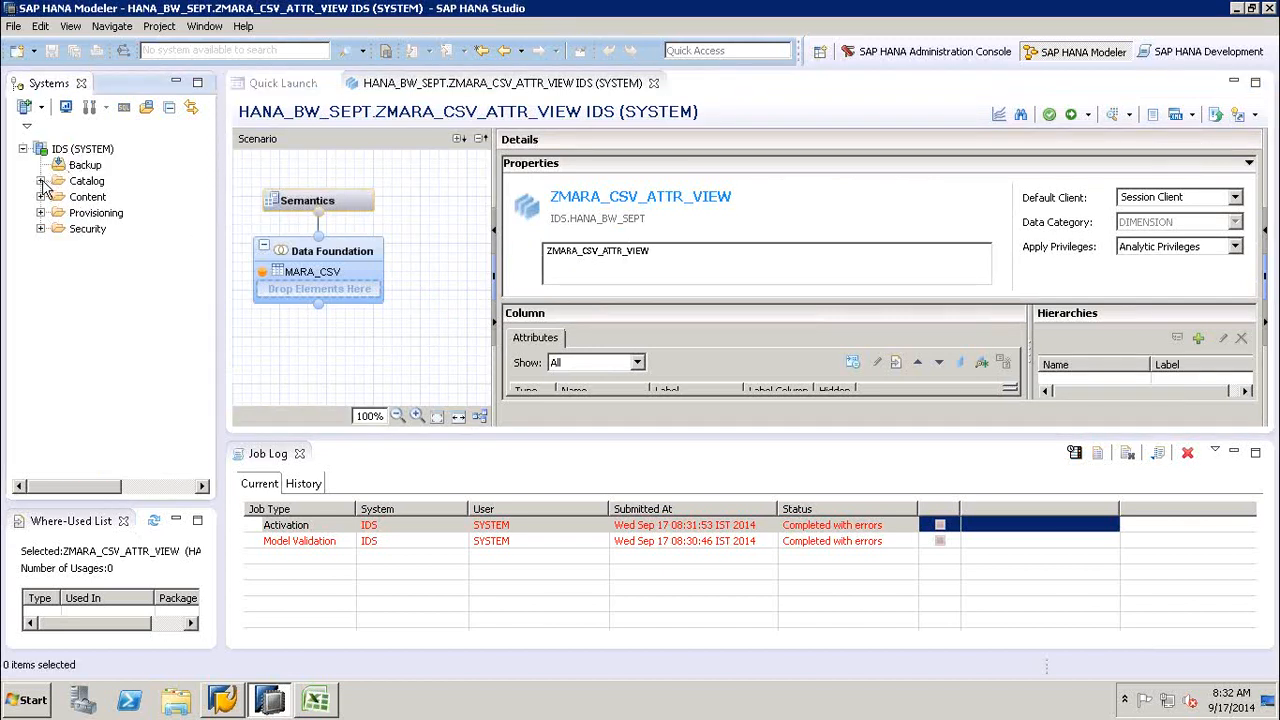
left_click(41, 181)
left_click(198, 357)
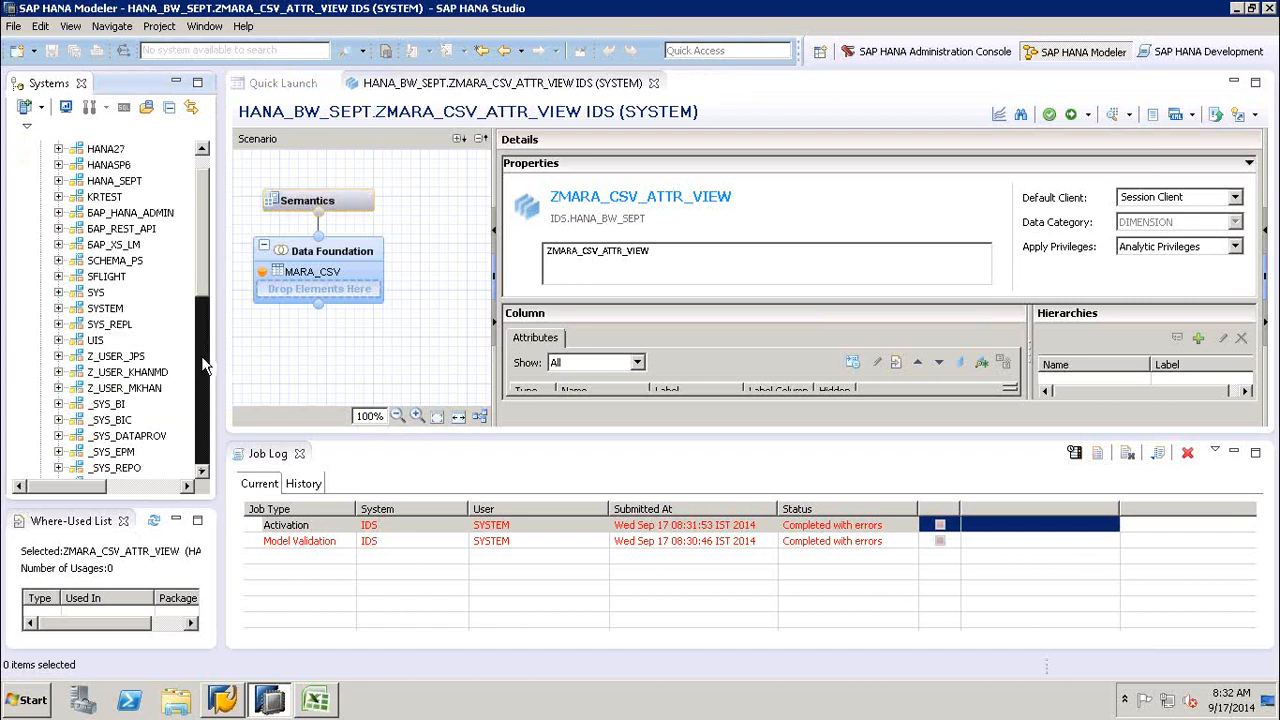
left_click(202, 432)
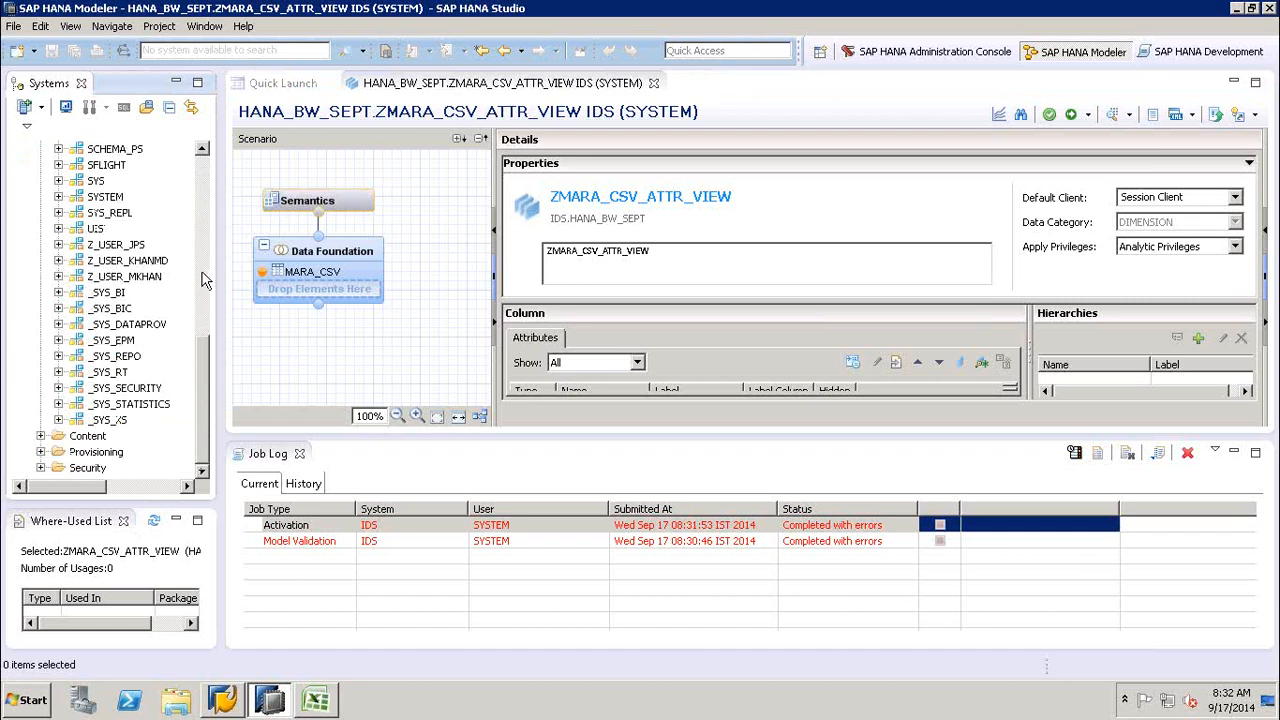
left_click(105, 293)
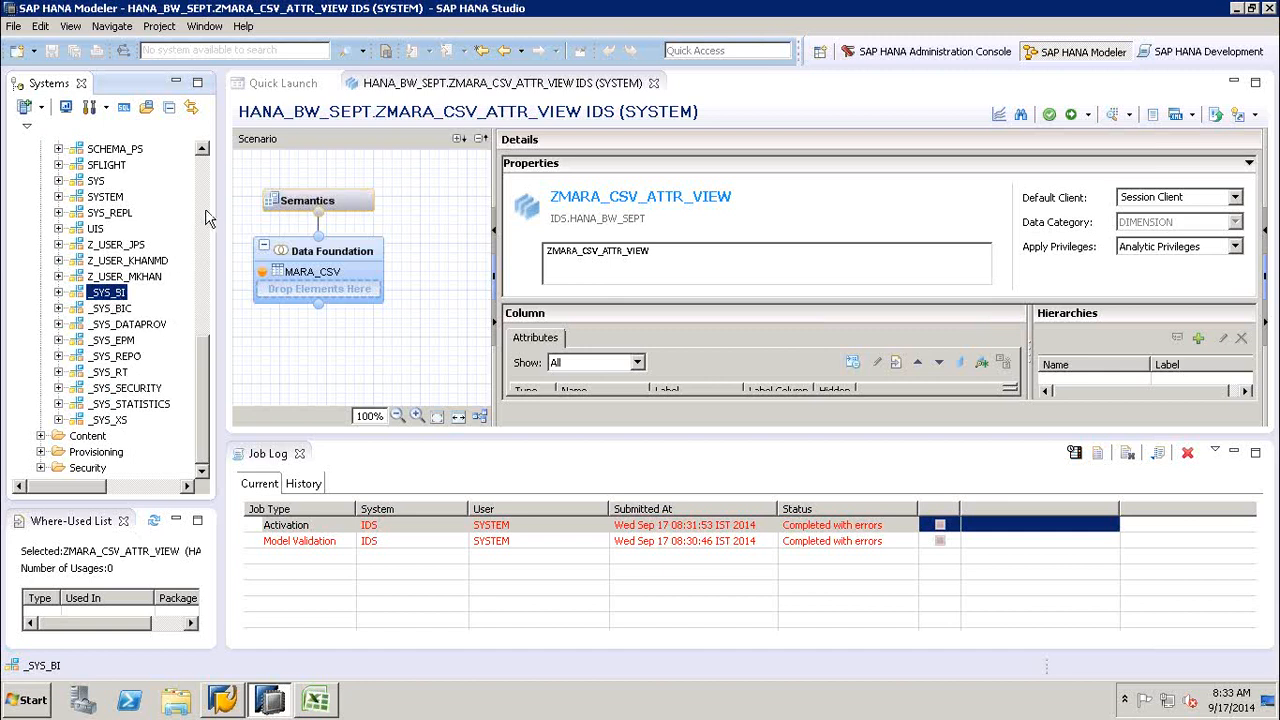
- Look through the tables of the _SYS_BI schema and collapse the schema
left_click(118, 309)
left_click(114, 292)
left_click(58, 293)
left_click(76, 436)
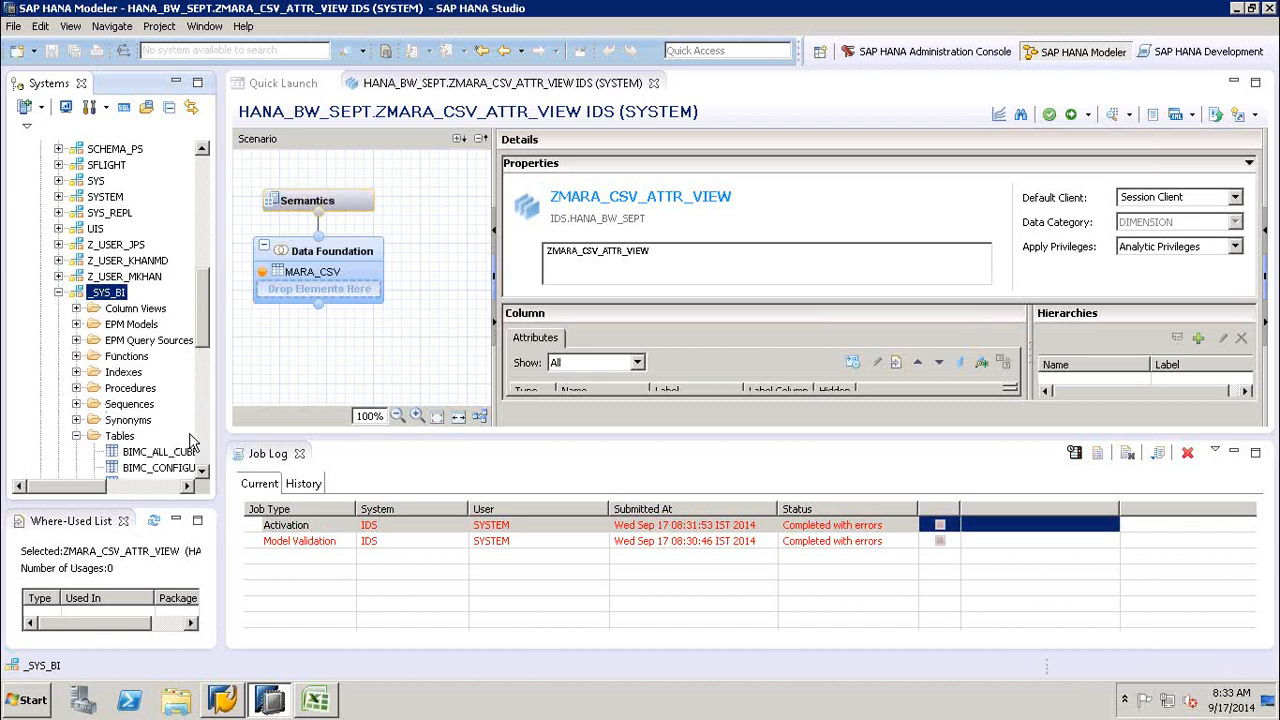
scroll(197, 440, "down", 7)
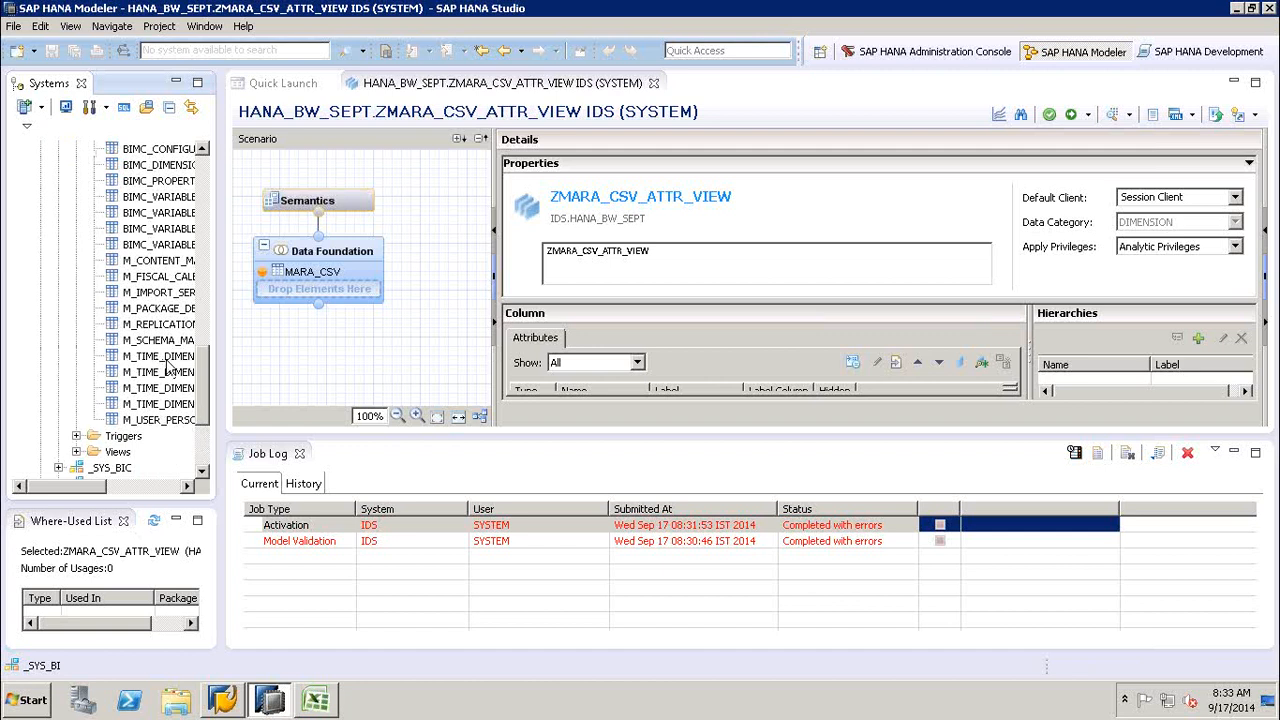
left_click(205, 205)
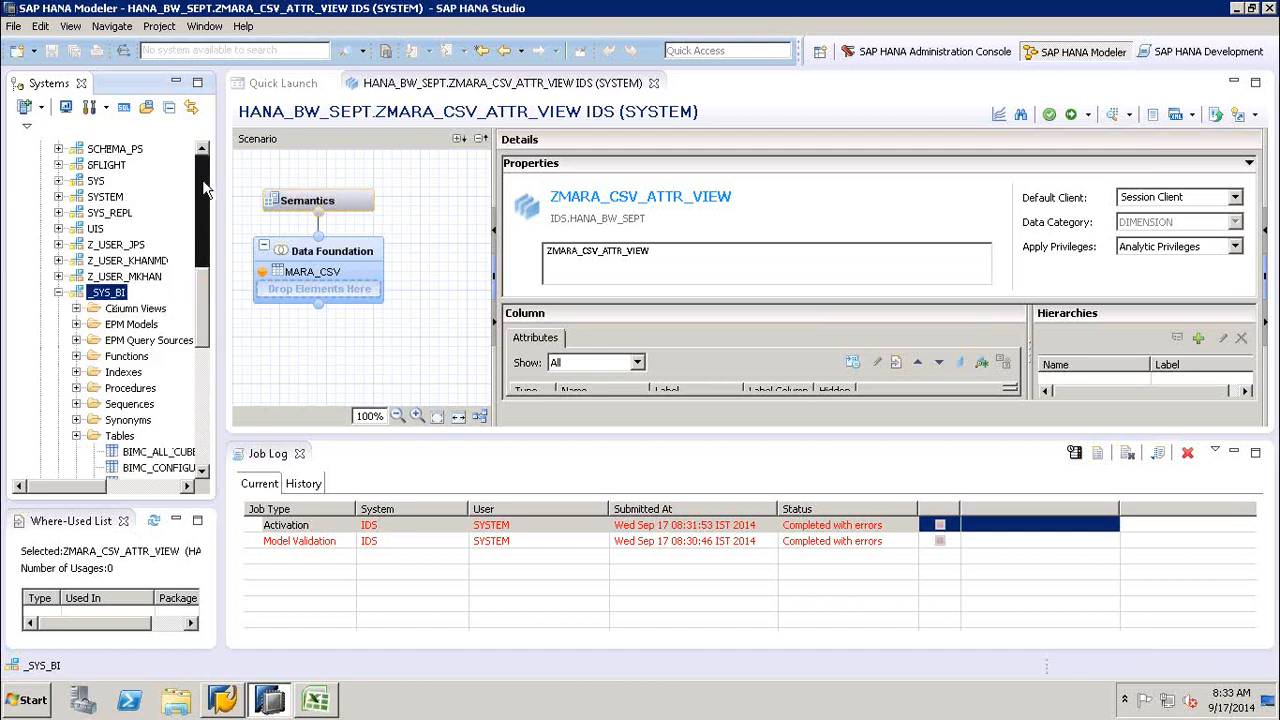
left_click(58, 292)
- Inspect the object folders and column views of the _SYS_BIC schema and collapse the schema
left_click(118, 312)
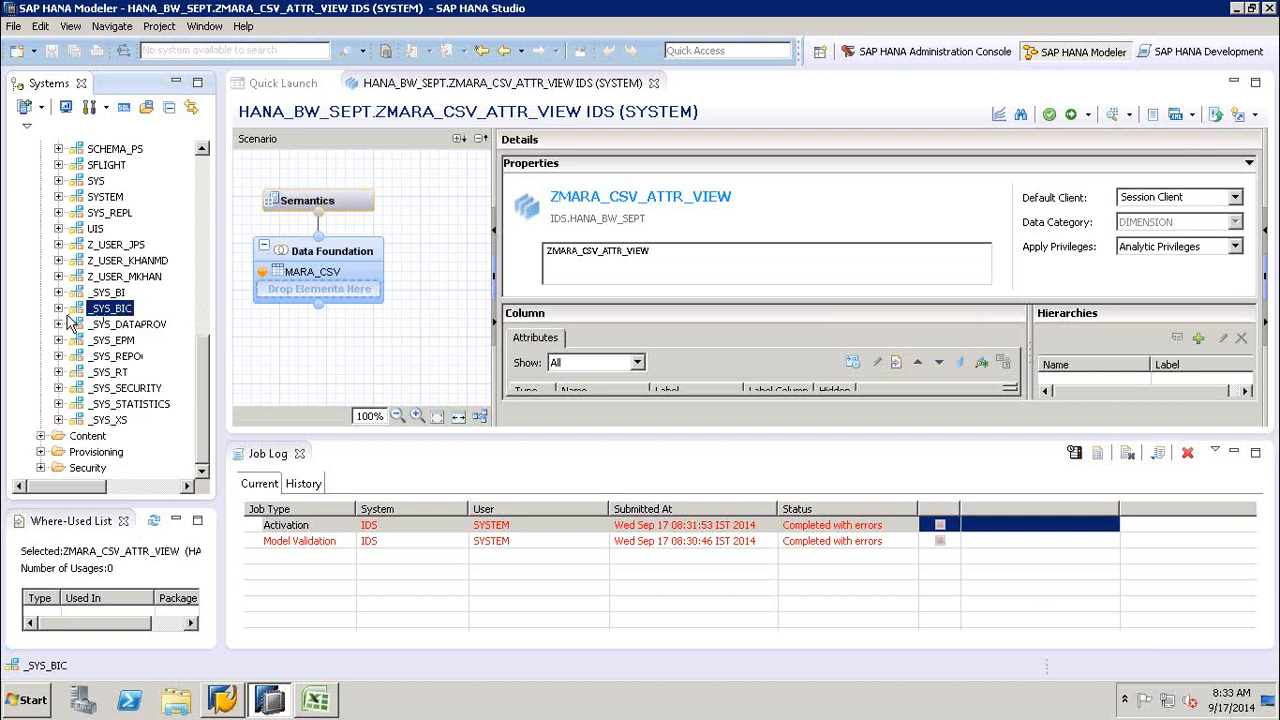
left_click(58, 308)
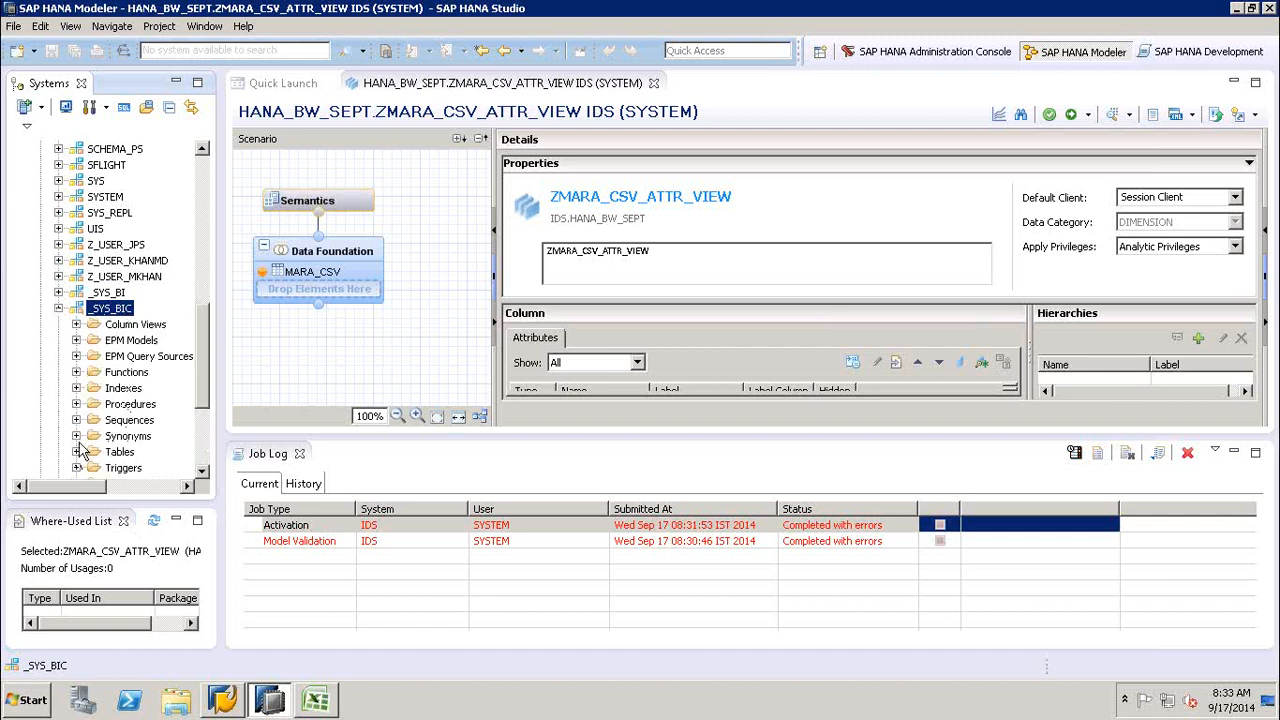
left_click(76, 324)
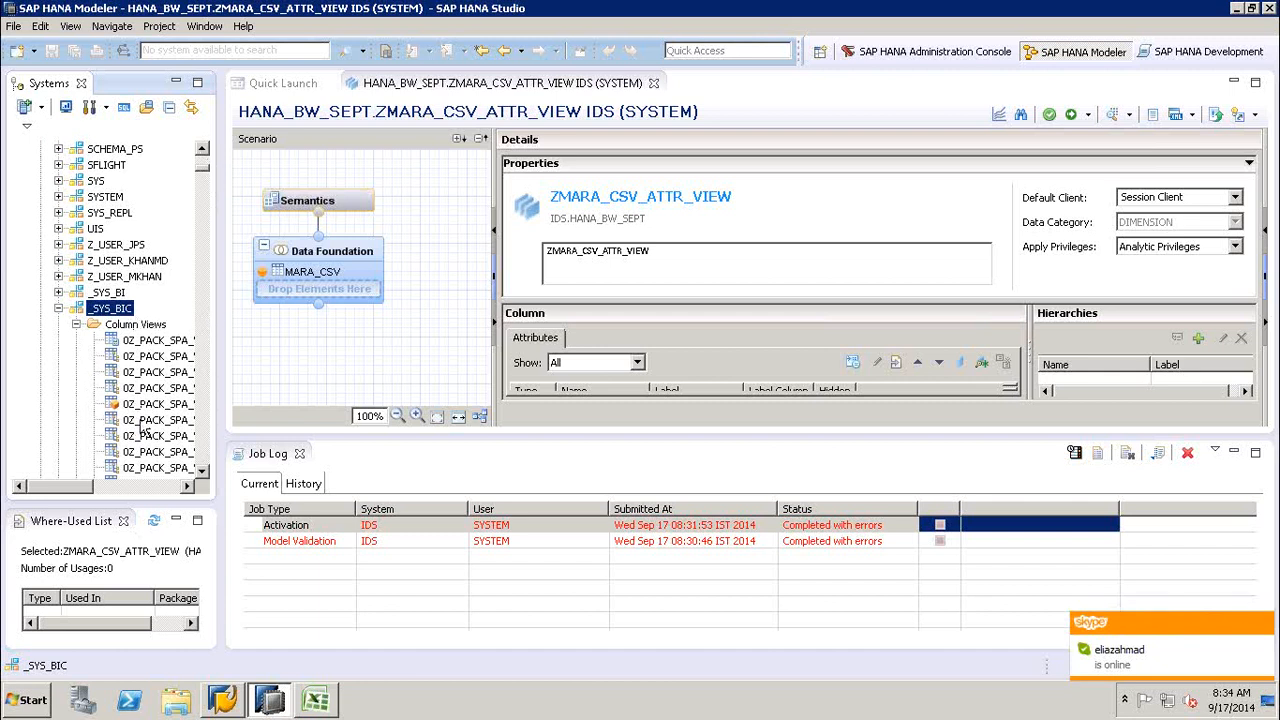
left_click(77, 325)
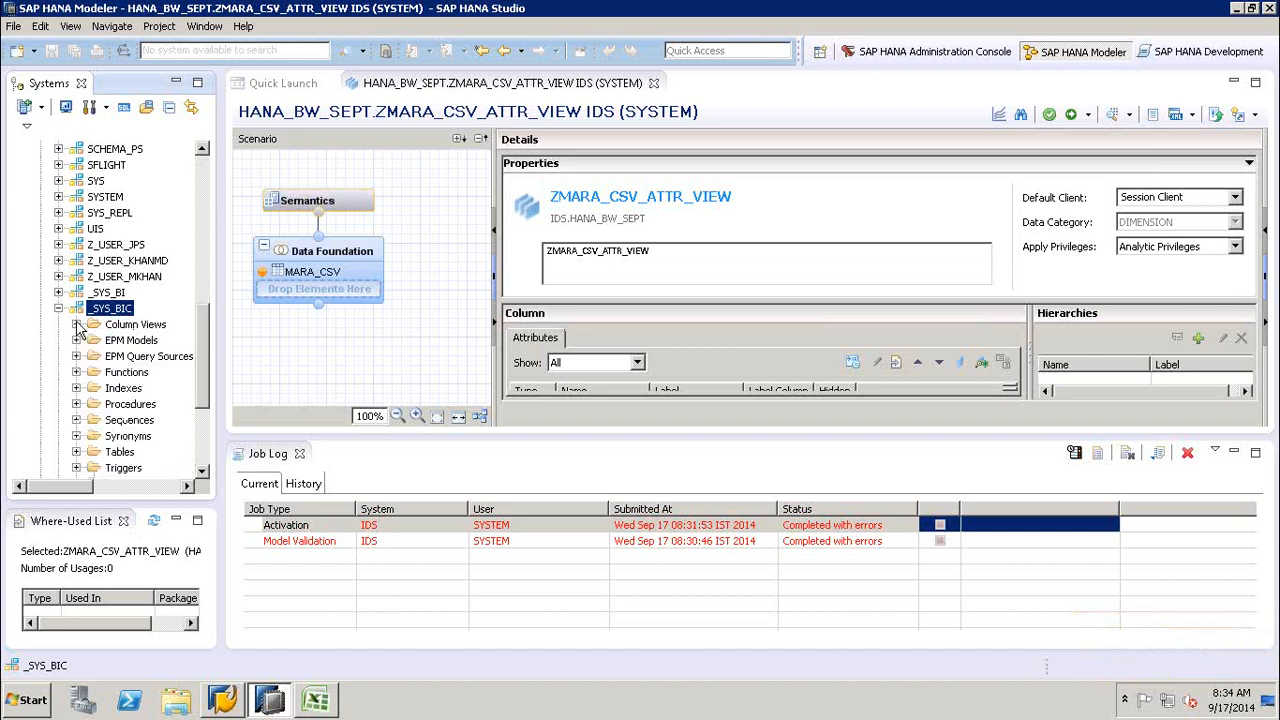
left_click(59, 308)
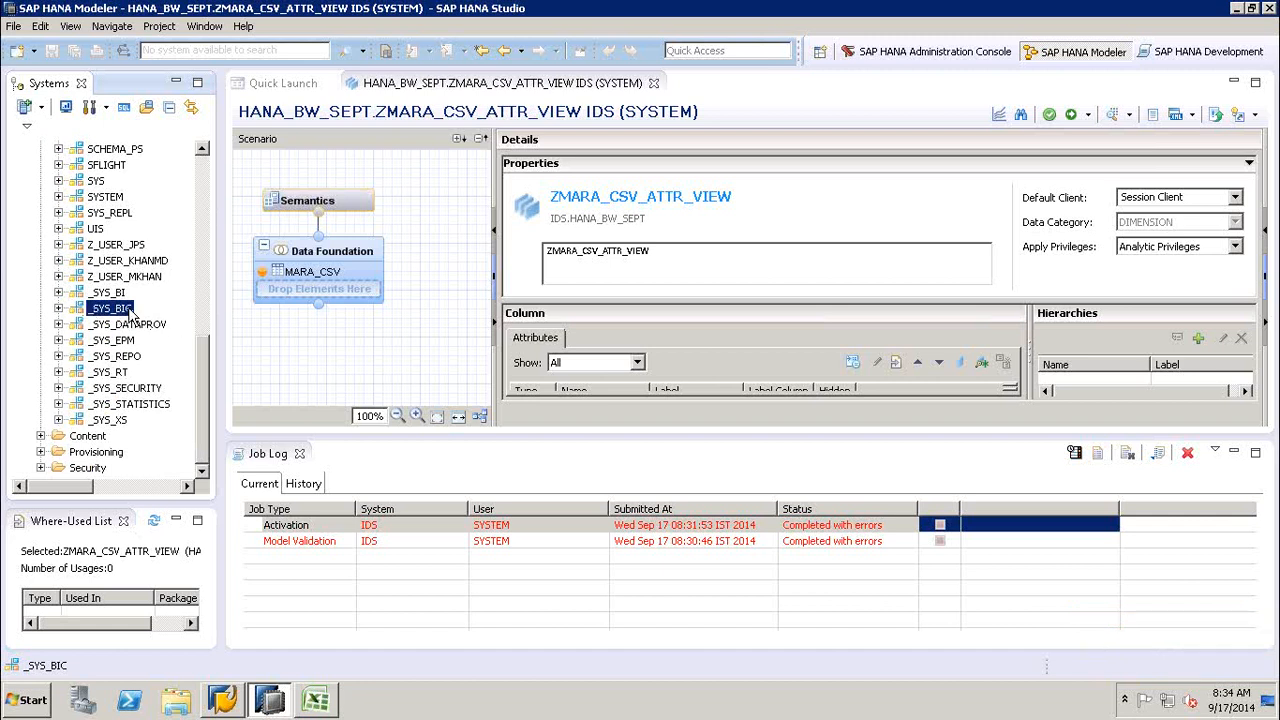
- Locate the _SYS_REPO schema in the Catalog and collapse the Catalog folder
left_click(124, 360)
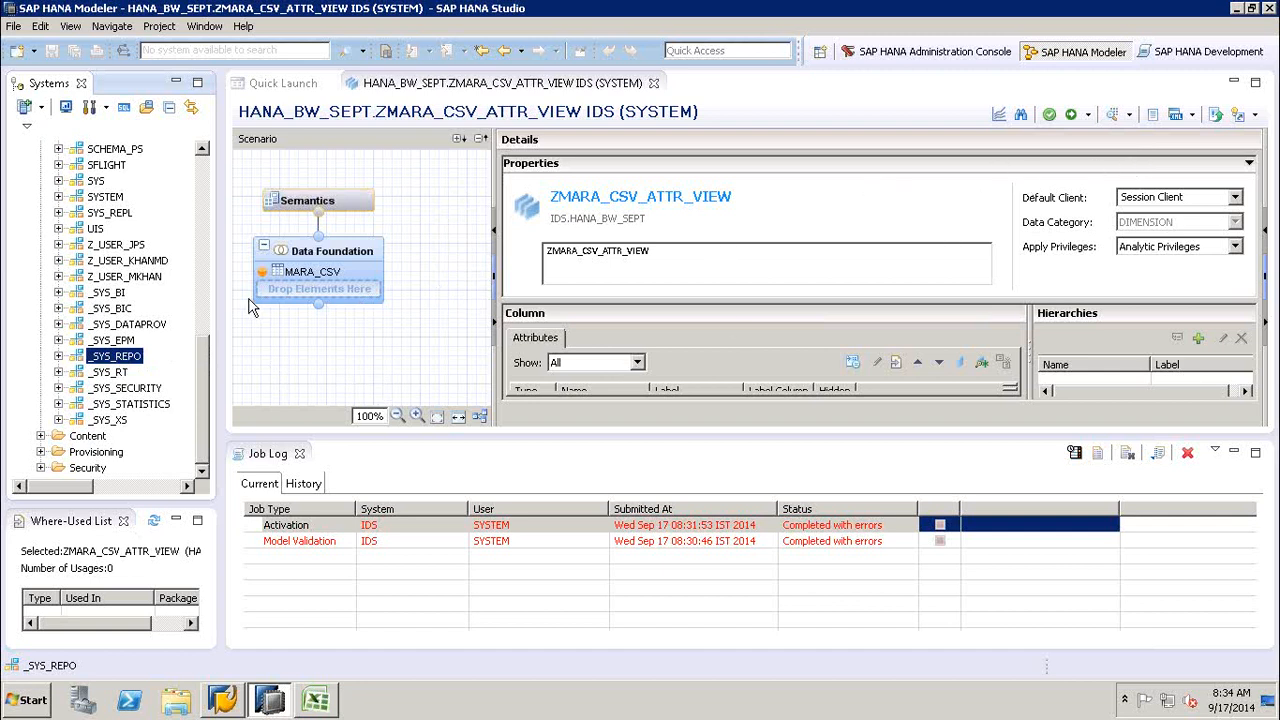
mouse_move(404, 309)
left_click(205, 190)
left_click(205, 180)
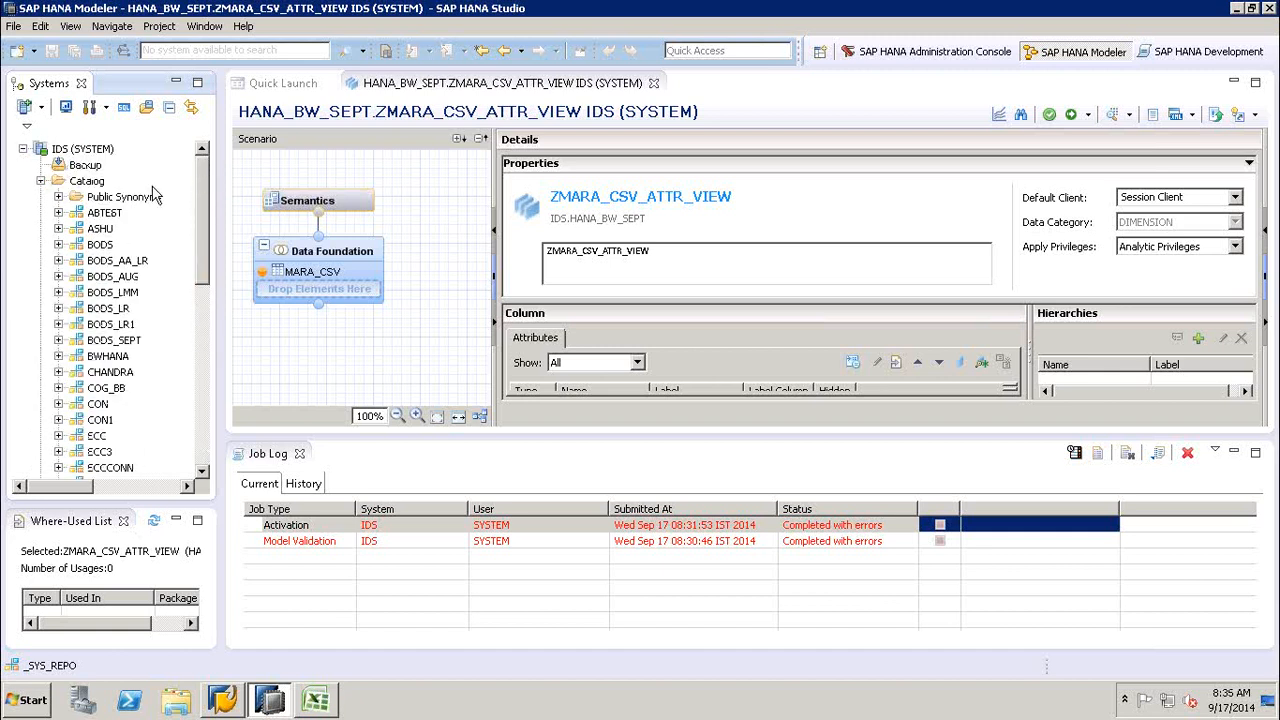
left_click(41, 181)
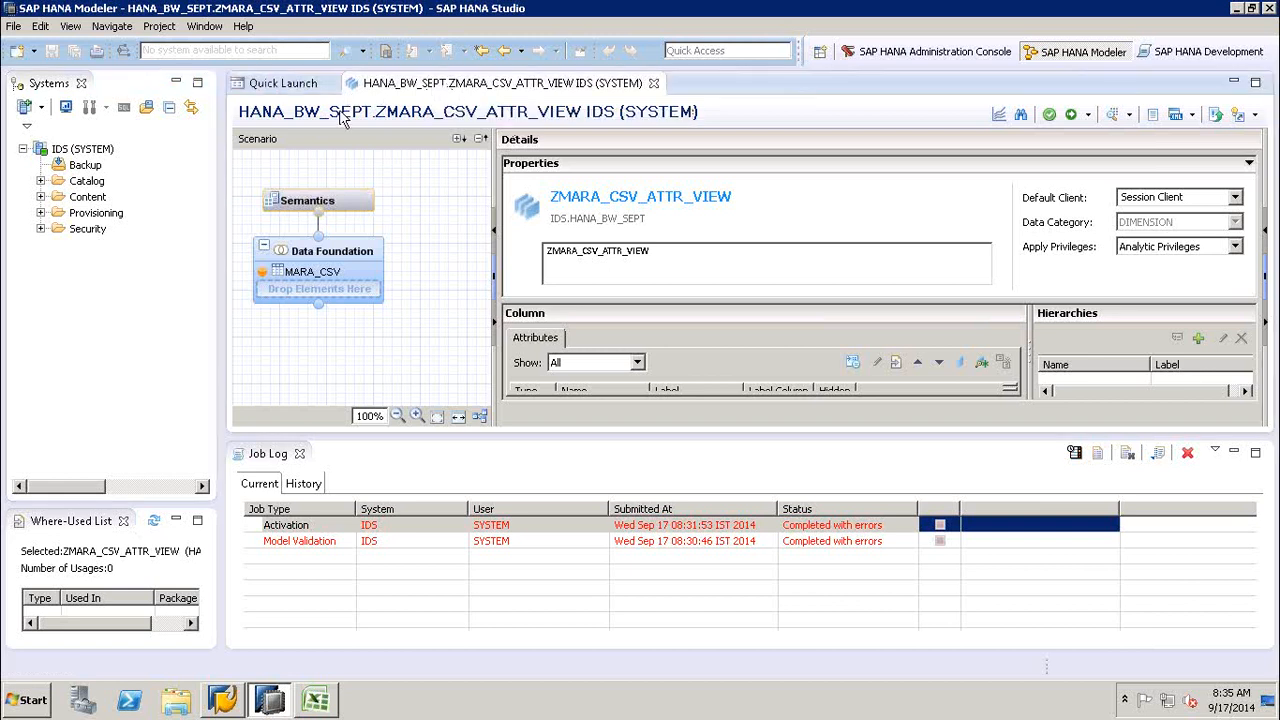
left_click(282, 85)
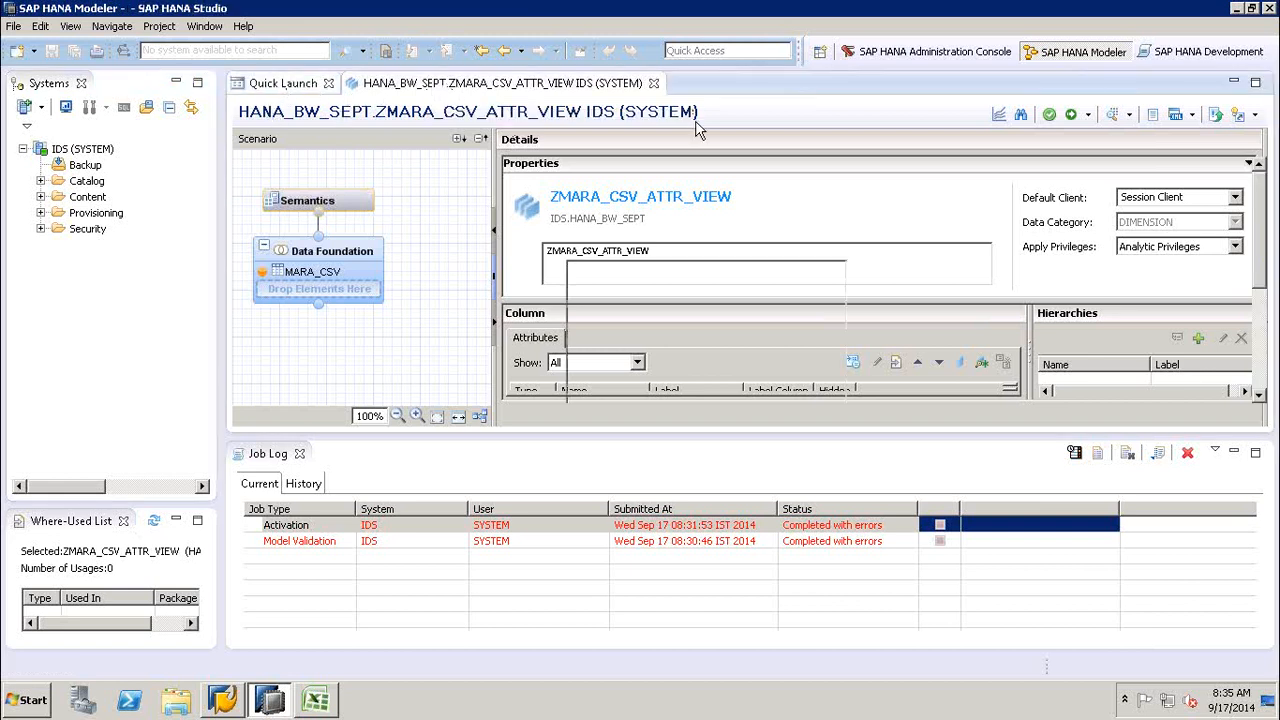
left_click(455, 86)
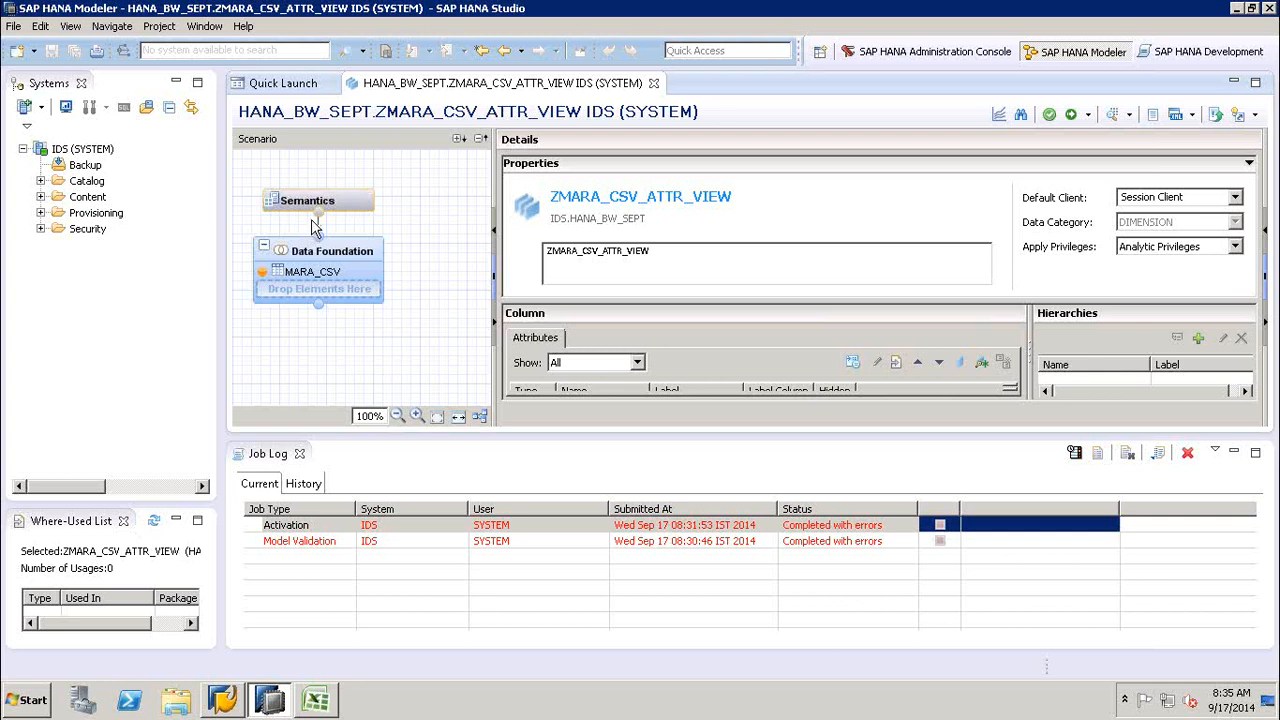
- Dismiss the ended Remote Desktop session notice and reopen the remote desktop running SAP HANA Studio
mouse_move(860, 10)
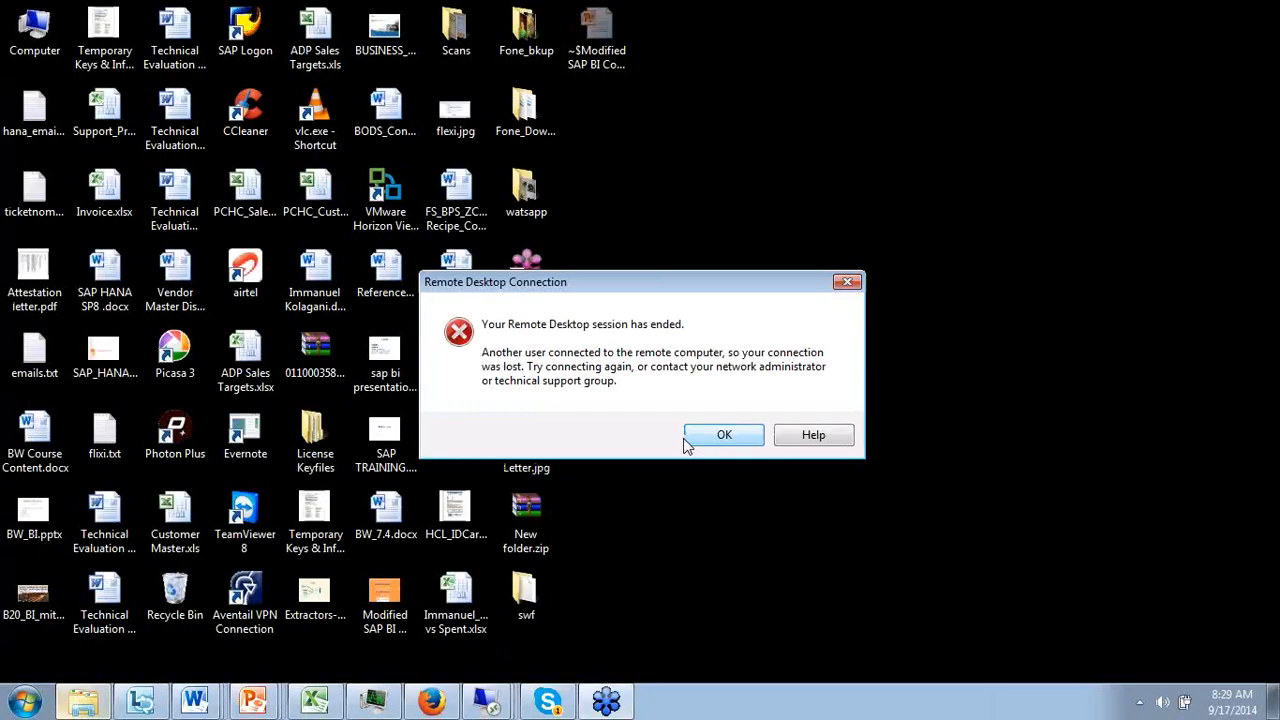
left_click(723, 435)
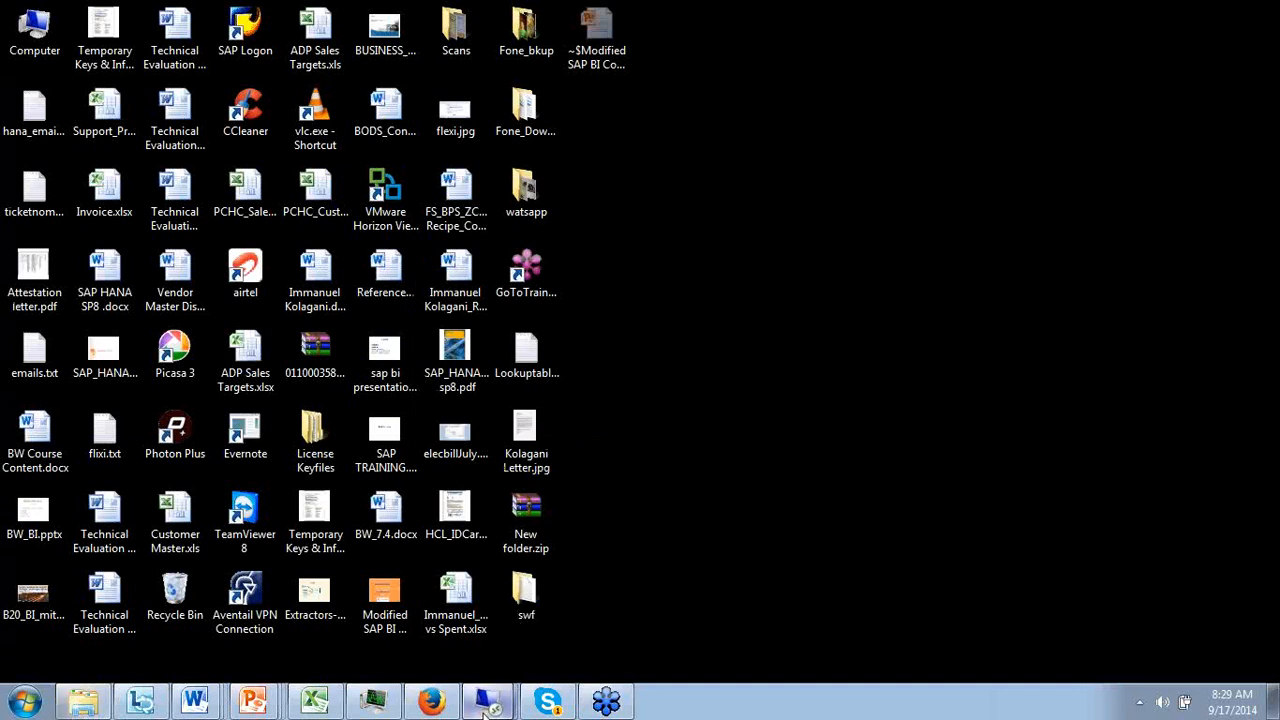
left_click(487, 703)
left_click(463, 660)
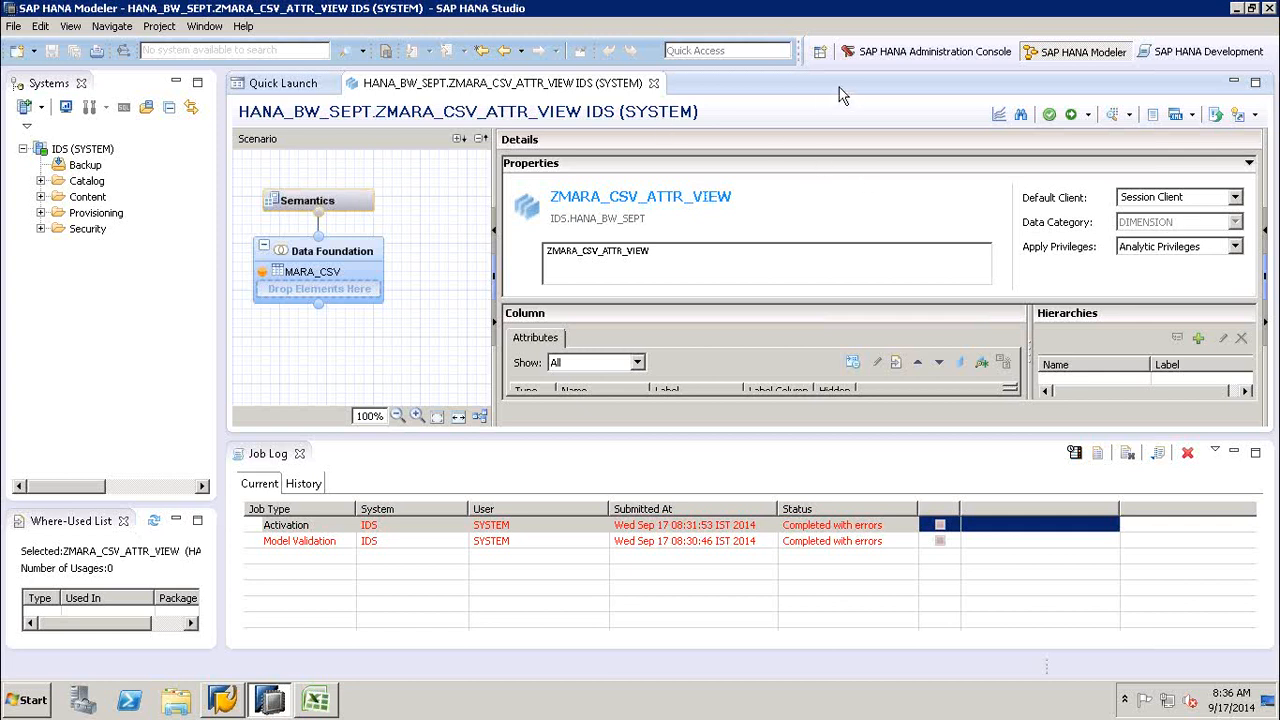
- Show the Quick Launch page, look through the schemas in the Catalog folder and collapse the folder
left_click(293, 87)
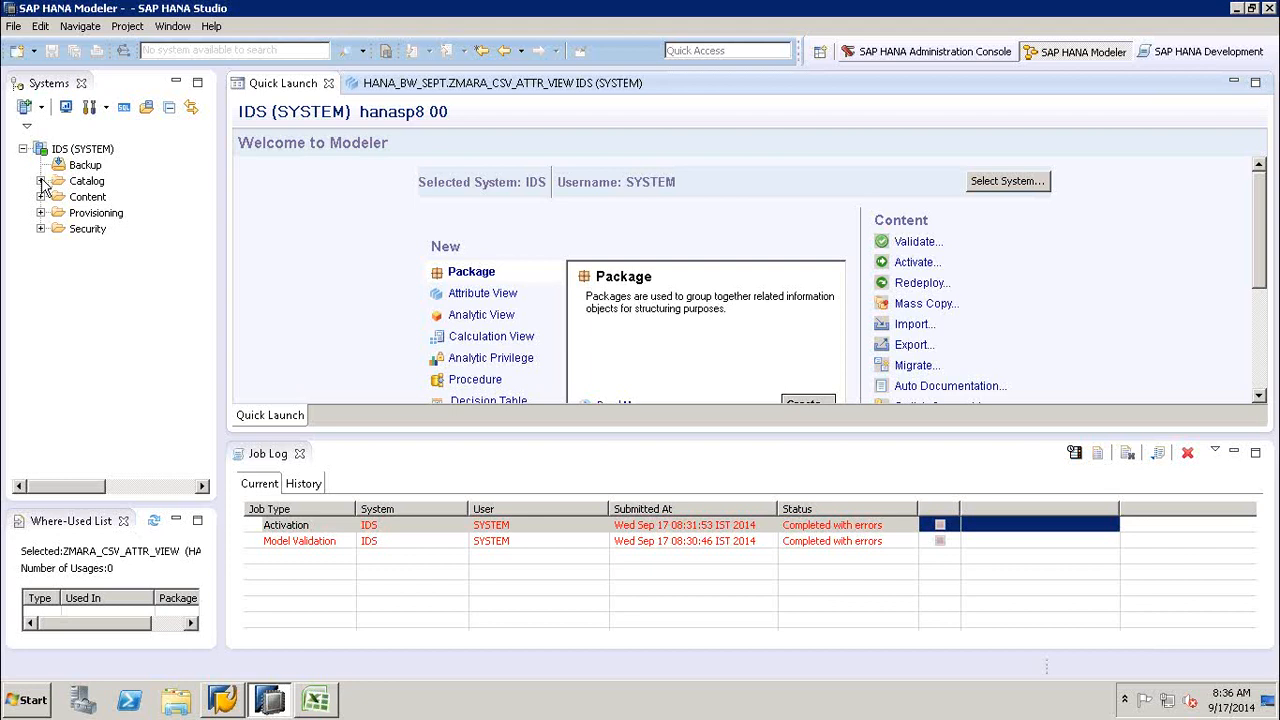
left_click(165, 320)
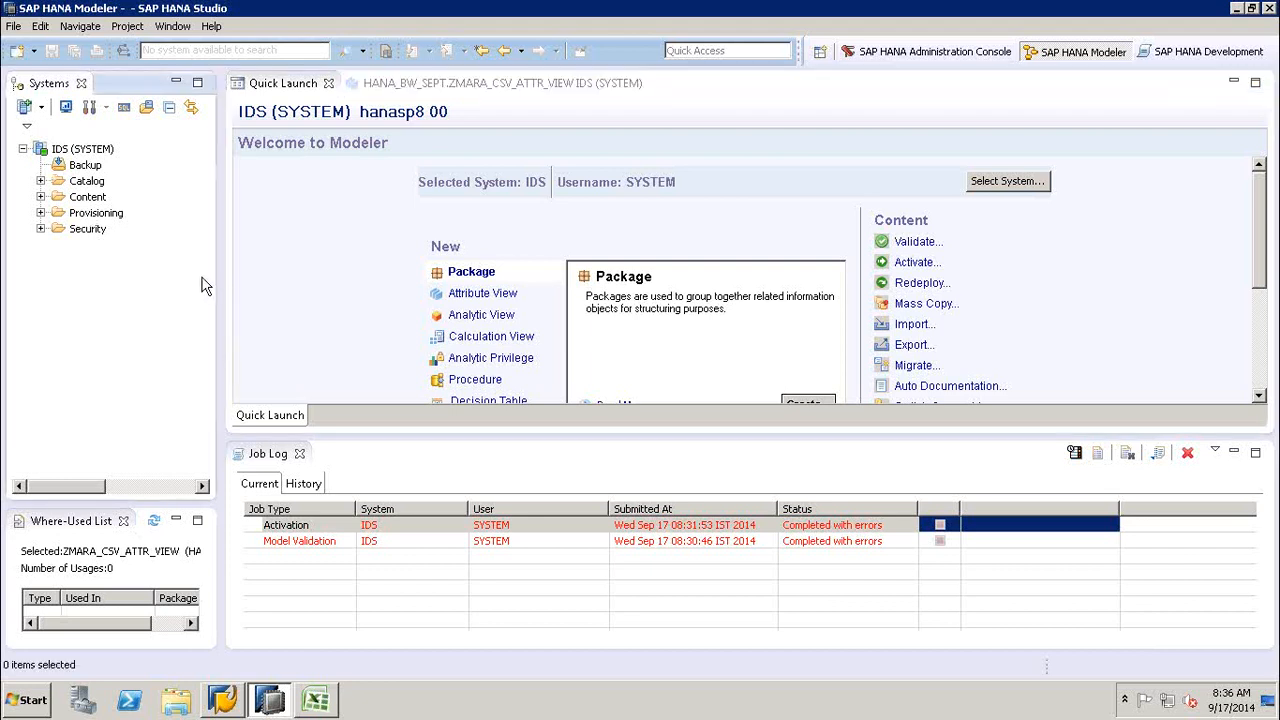
left_click(41, 182)
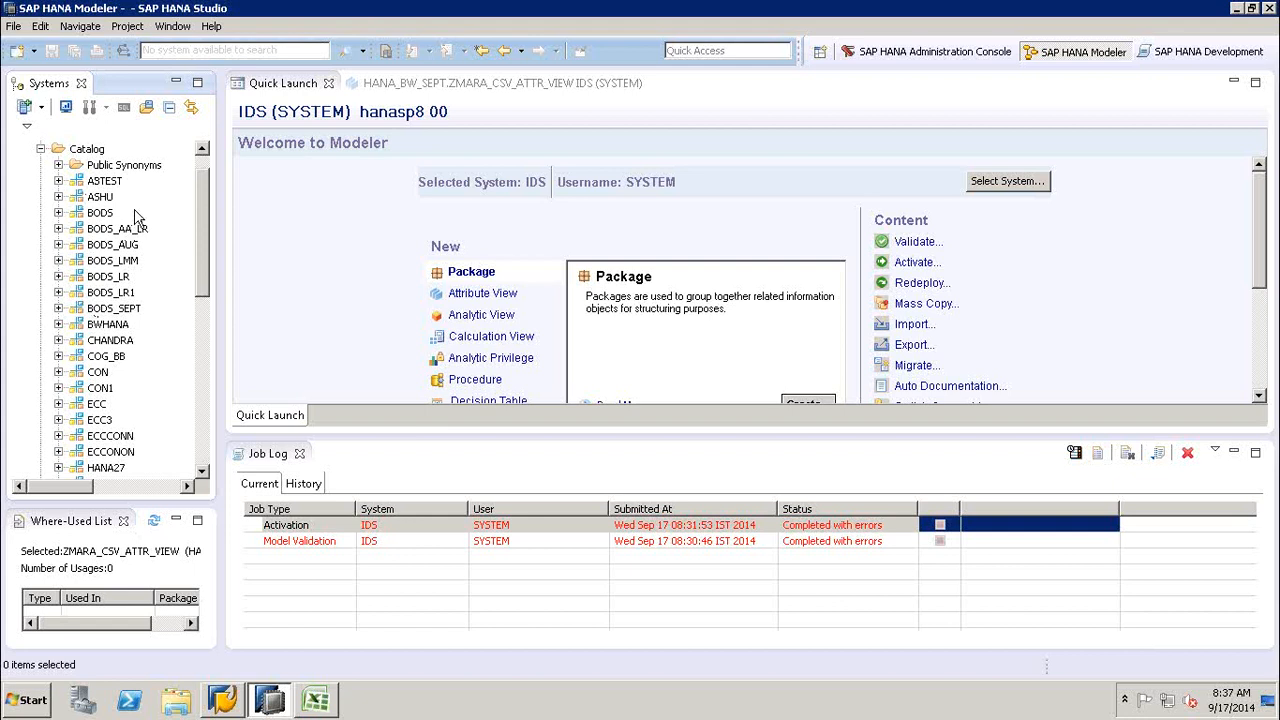
left_click(40, 148)
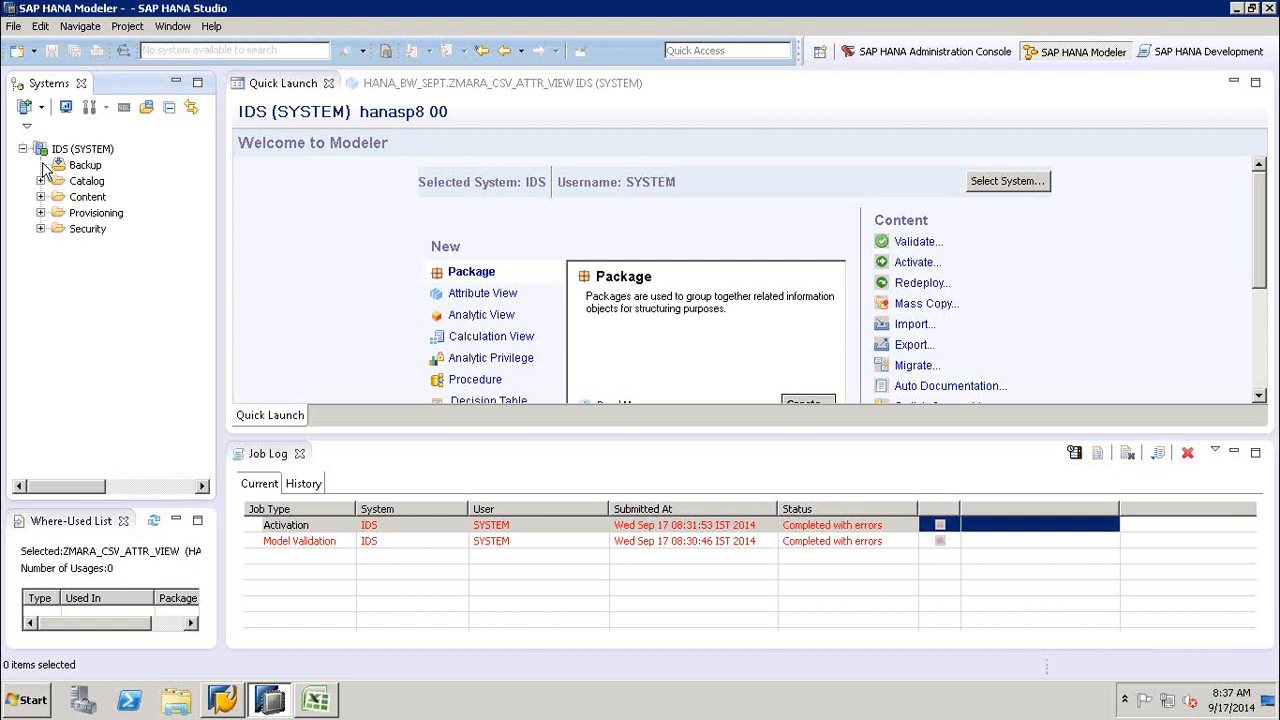
- Expand the Content folder of the IDS system to look through its packages
left_click(40, 197)
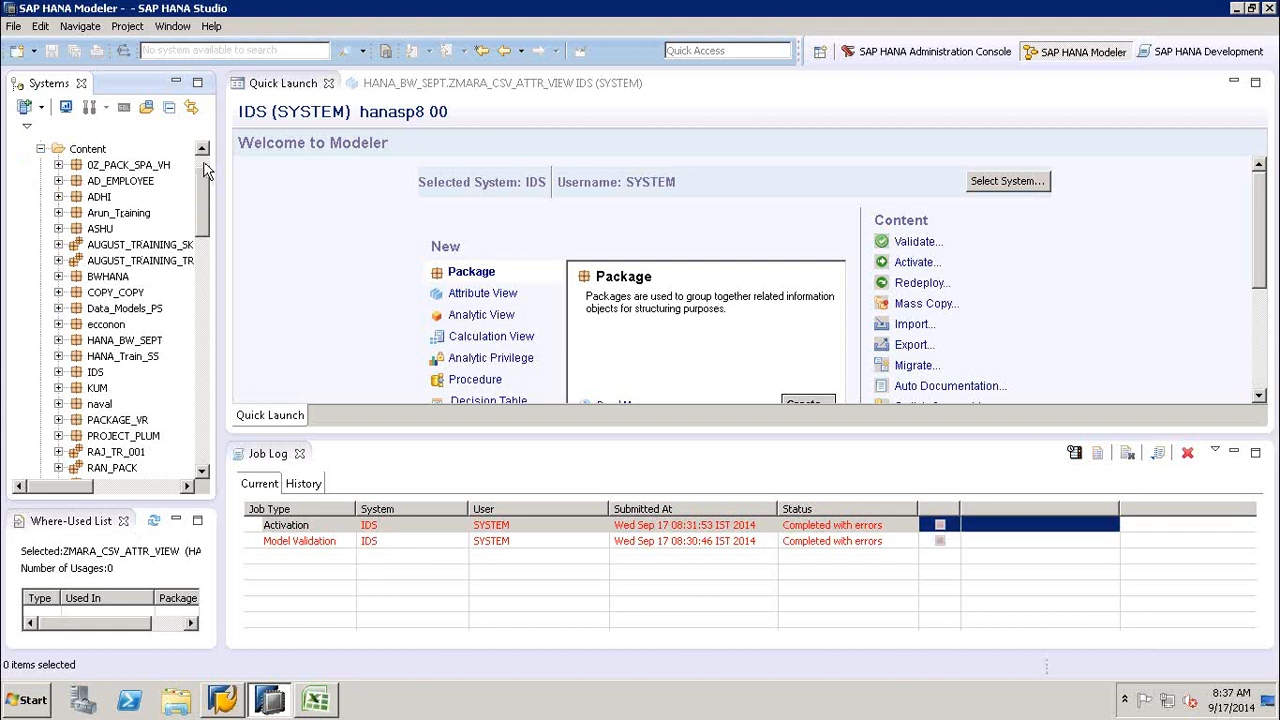
scroll(204, 170, "up", 1)
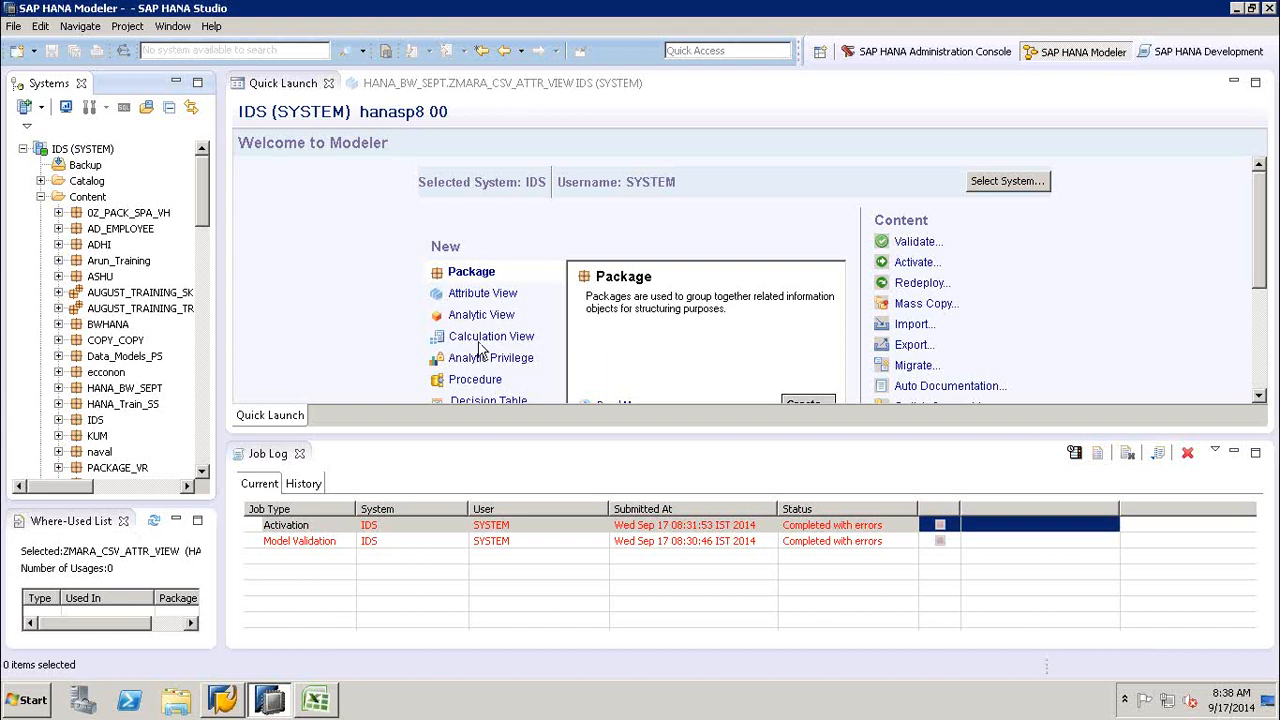
left_click(321, 338)
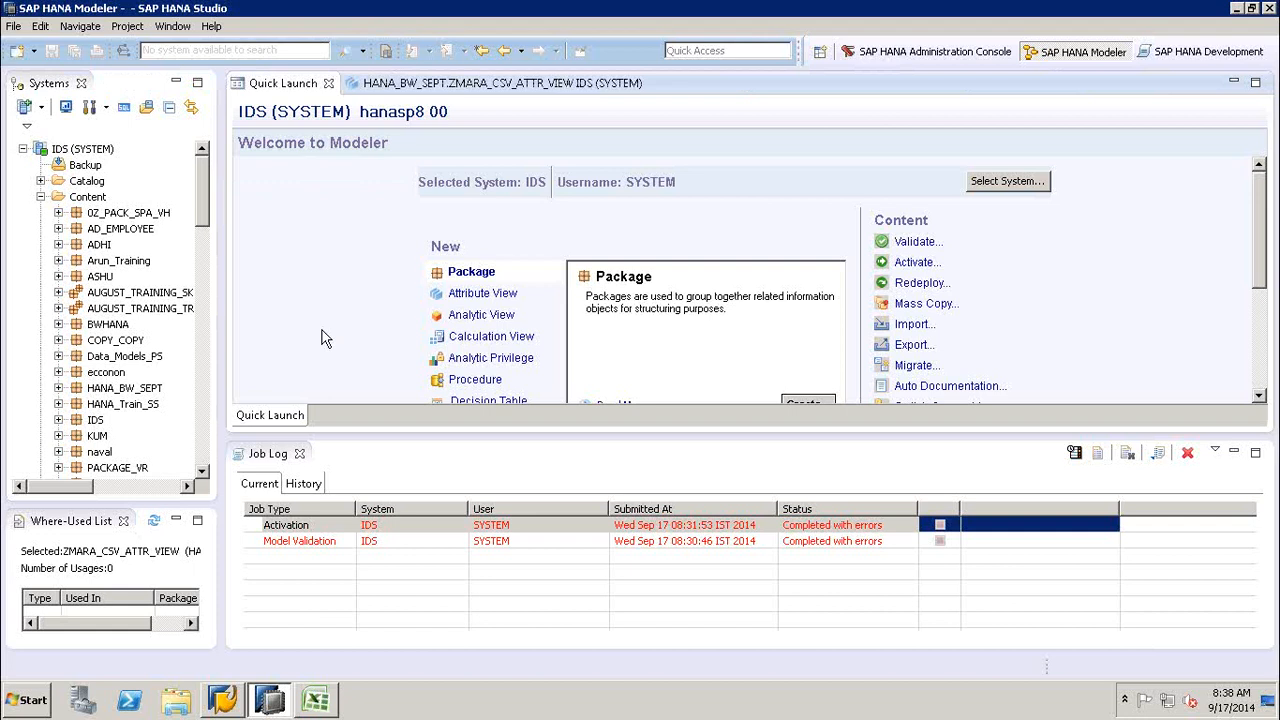
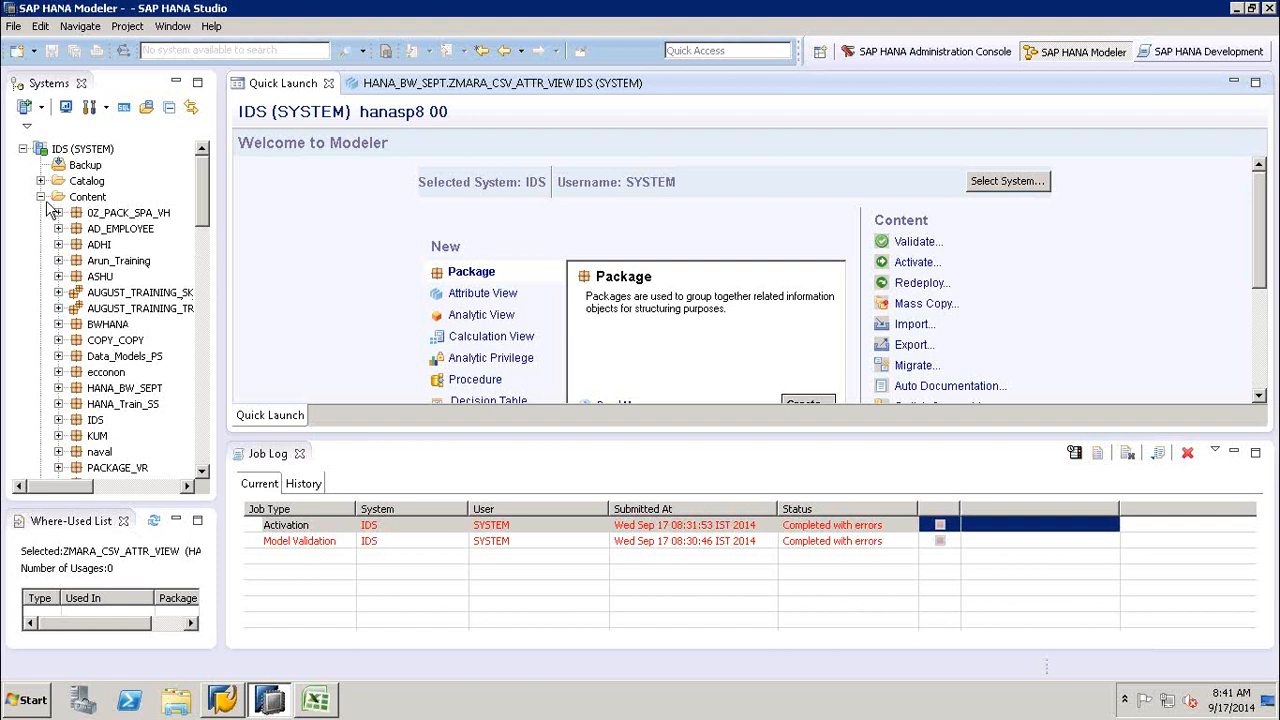
- Collapse the Content folder of the IDS system and return the focus to the Quick Launch page
left_click(40, 198)
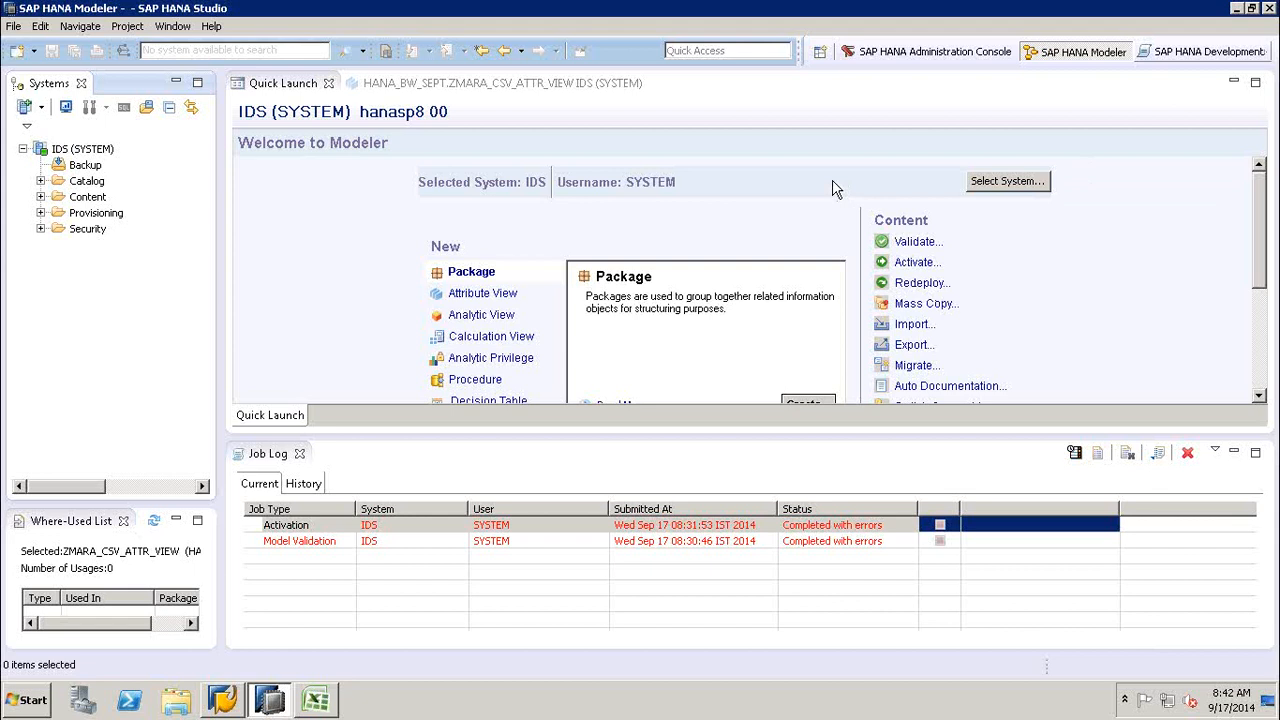
left_click(944, 120)
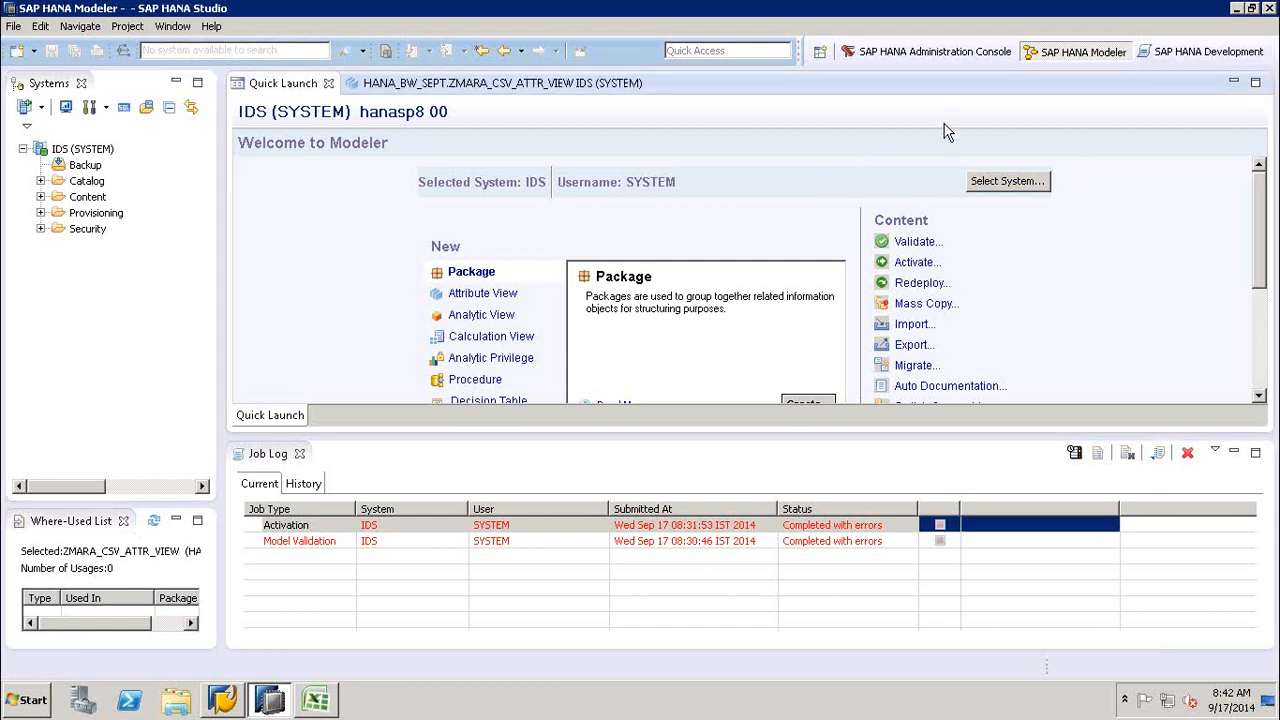